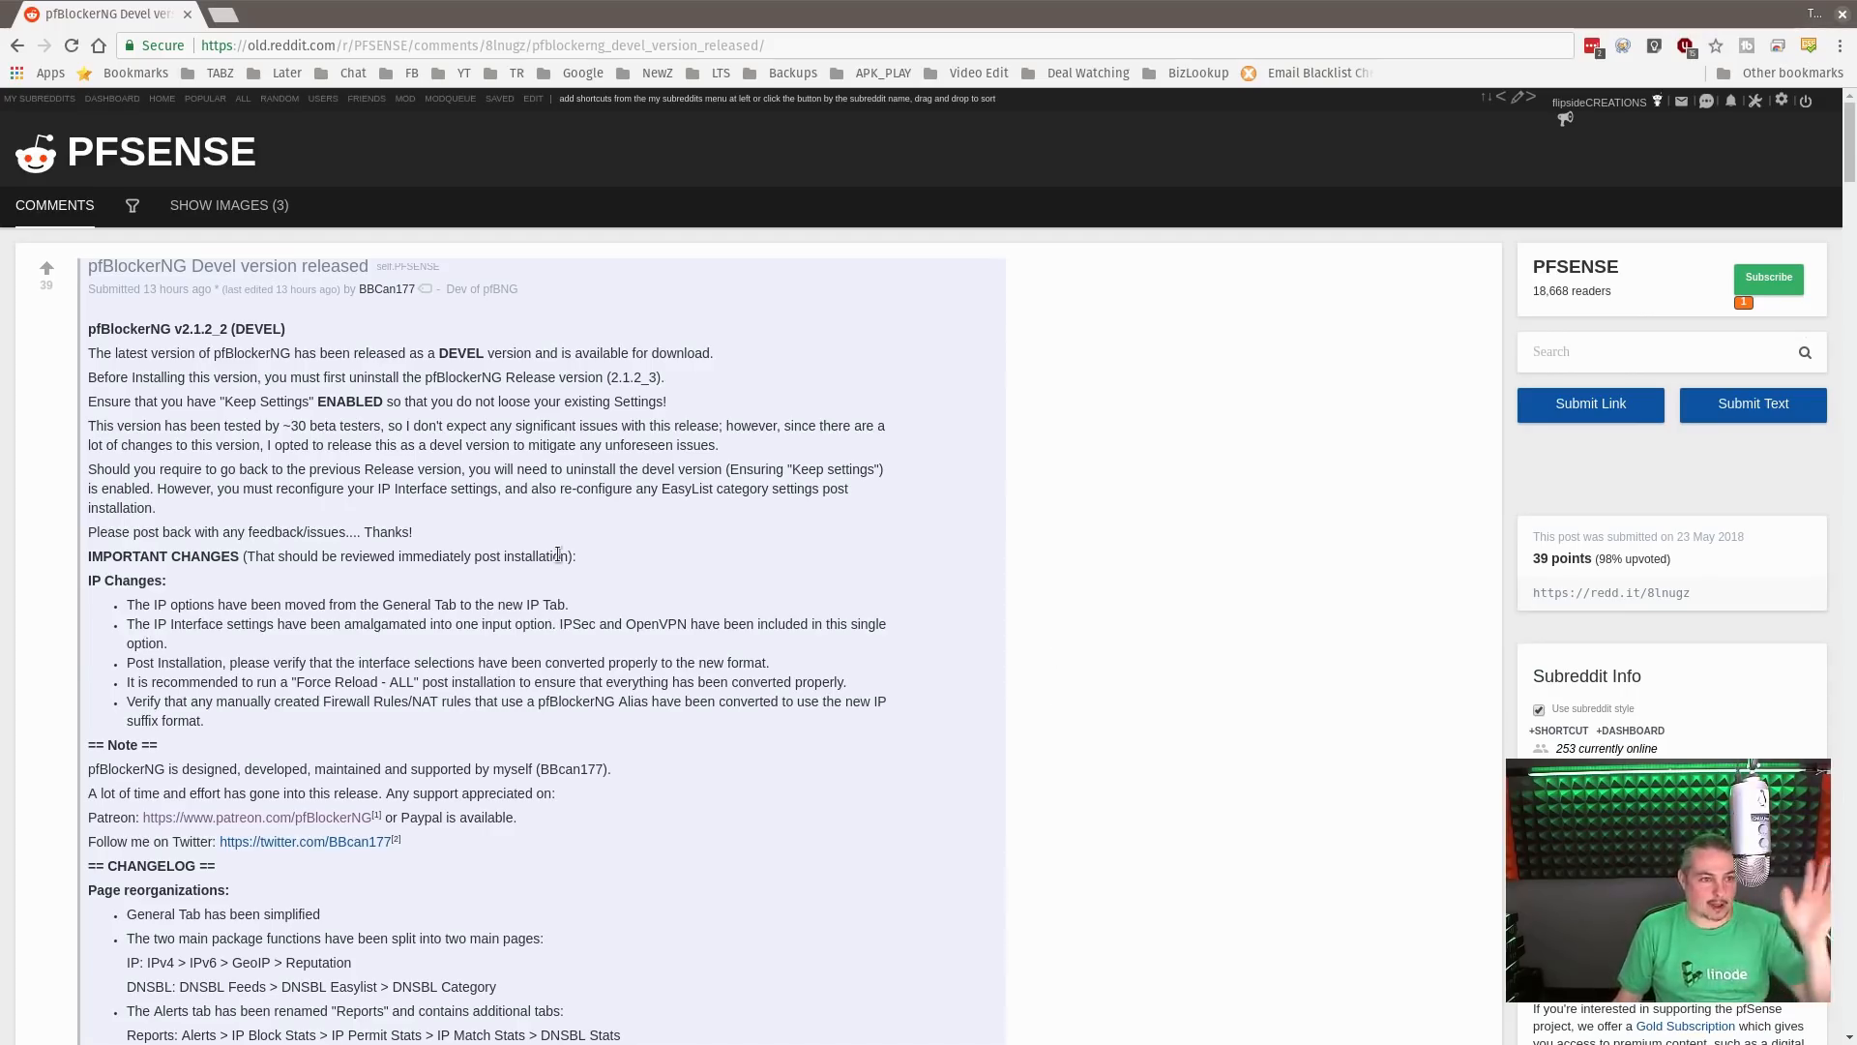
View the pfBlockerNG developer's Twitter profile through its link in the Reddit post, and close it again
middle_click(319, 842)
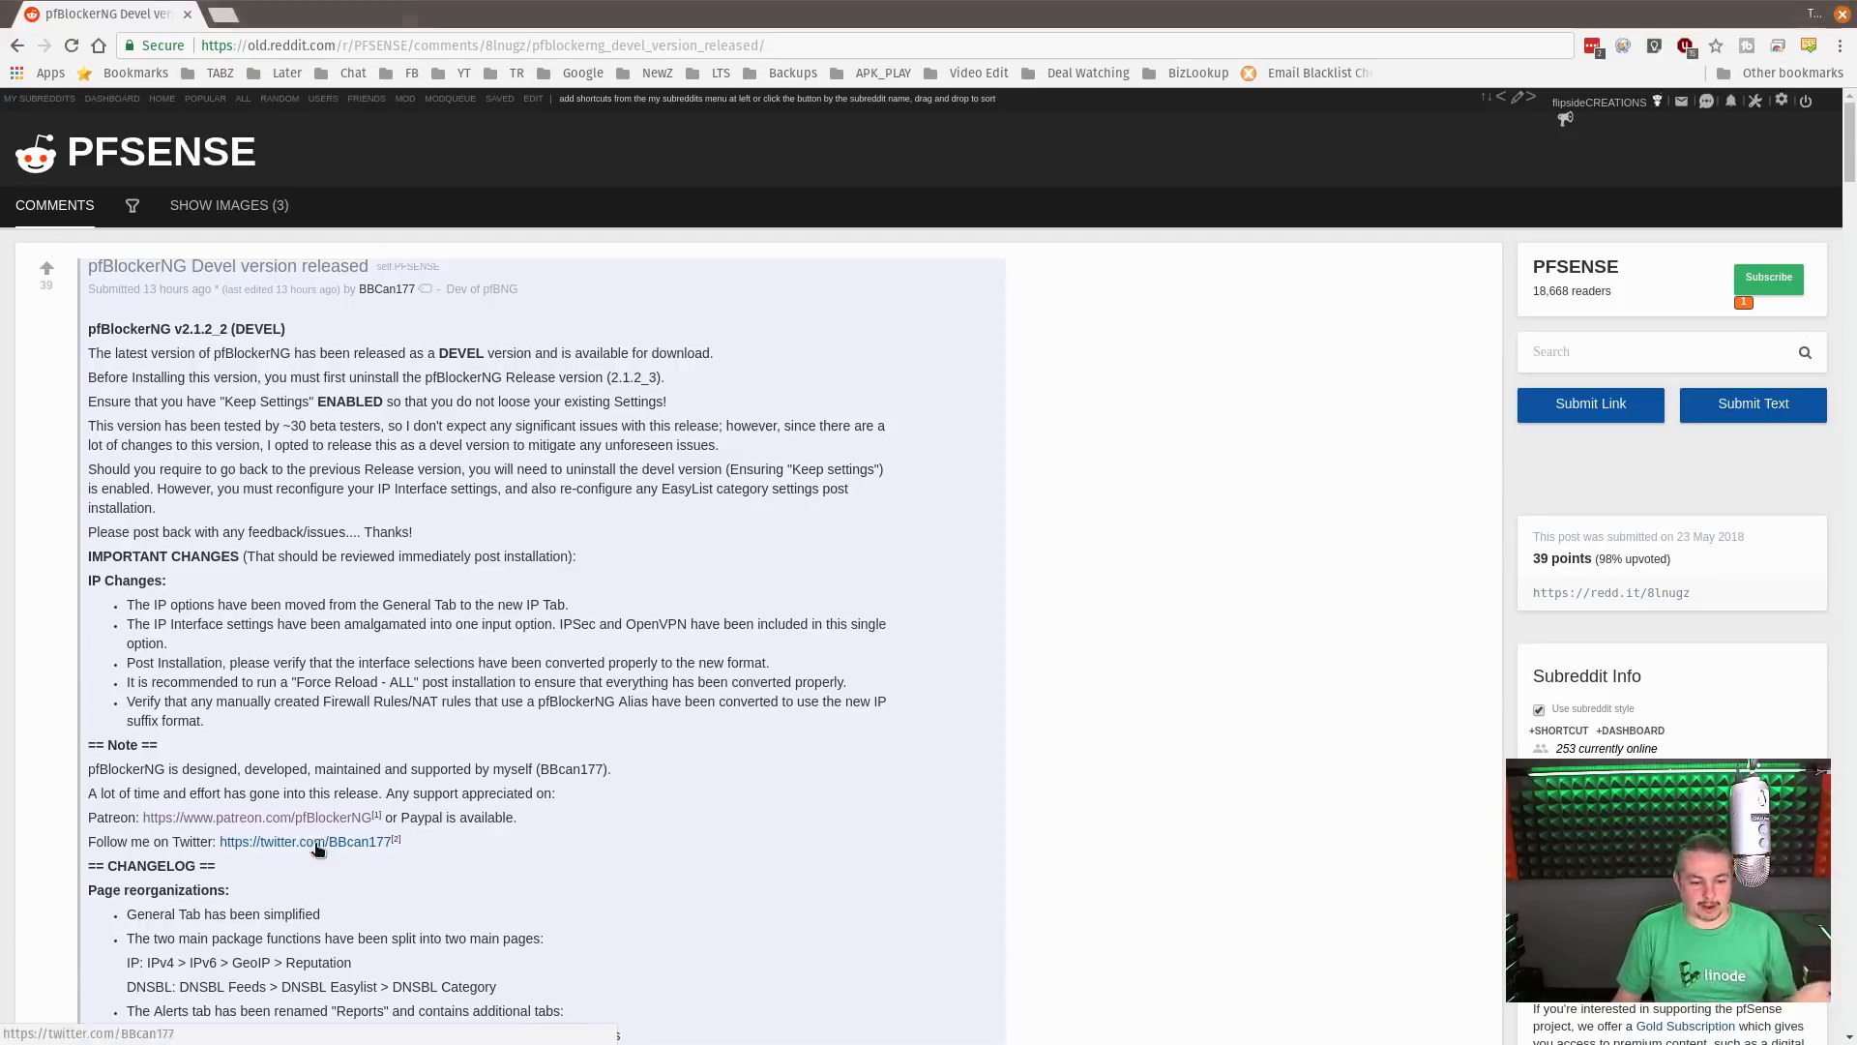
left_click(320, 15)
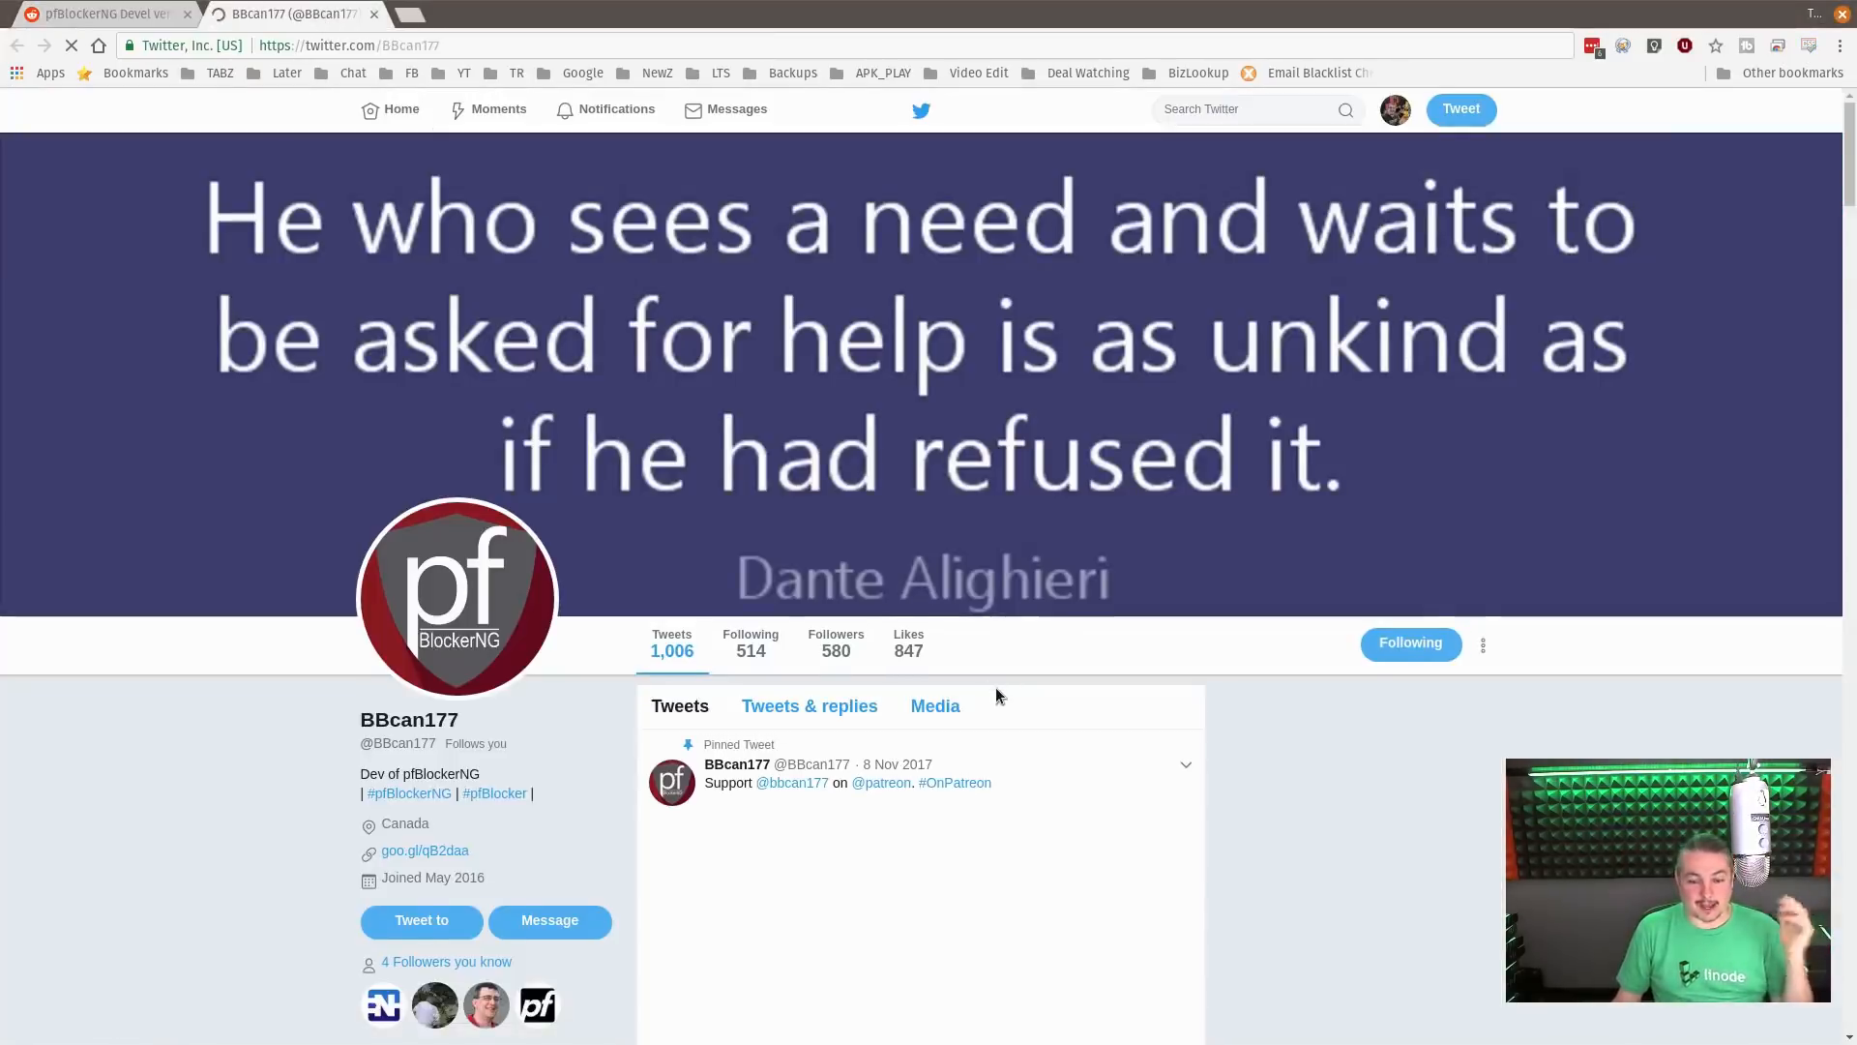
scroll(1006, 693, "down", 2)
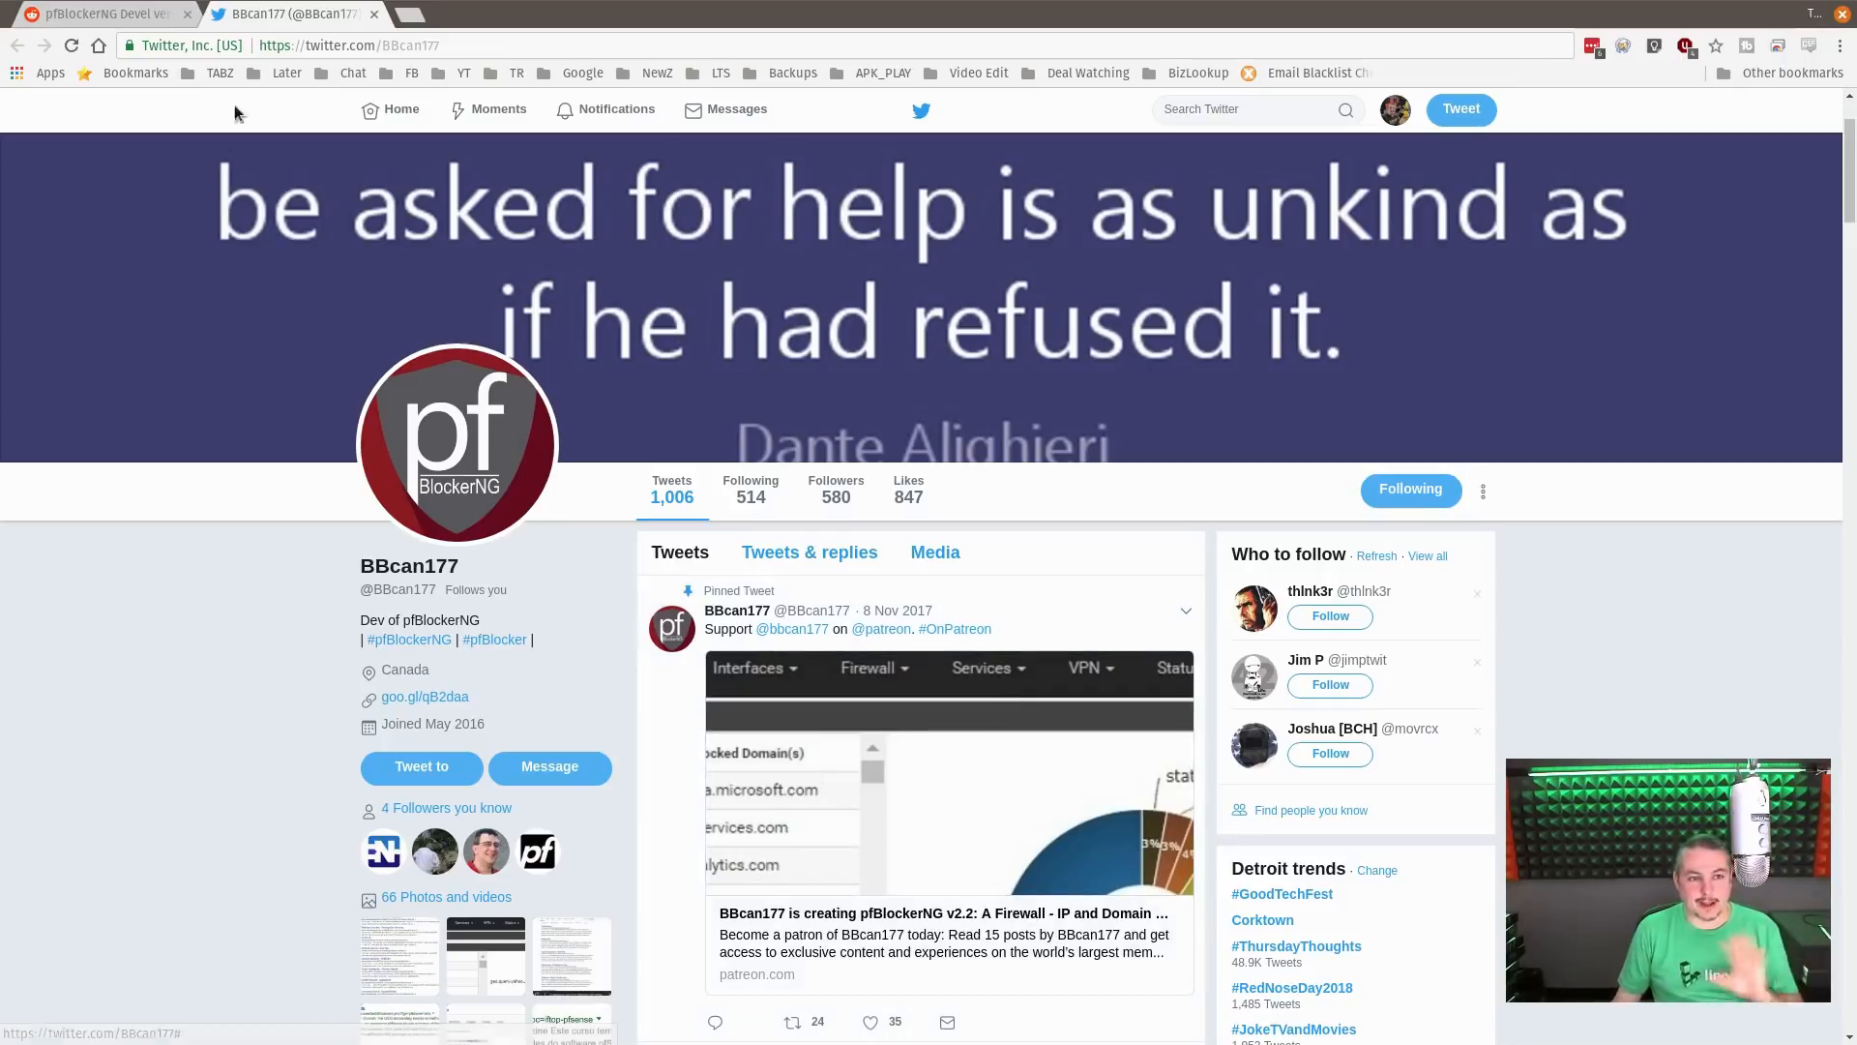
middle_click(278, 10)
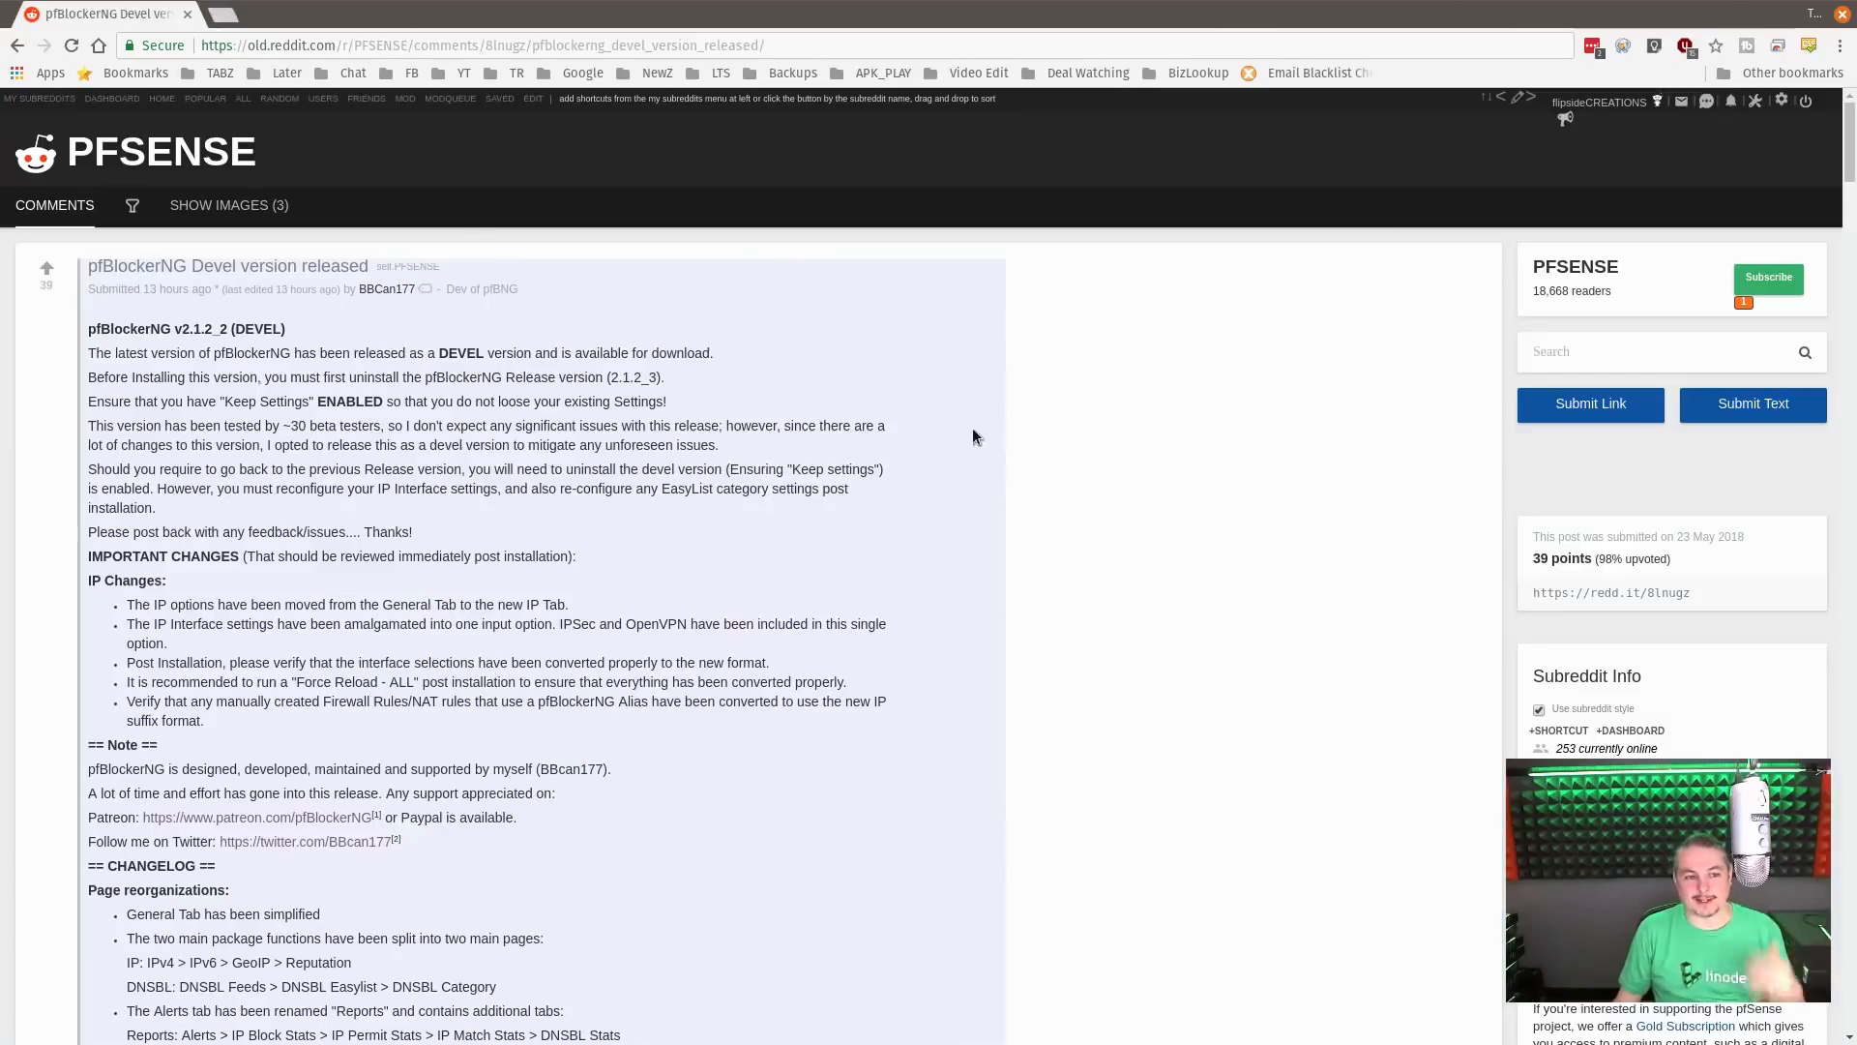
Read through the pfBlockerNG devel release post, from the important IP changes to the DNSBL, IP, Widget and Alerts/Reports changelog sections
scroll(1013, 422, "down", 6)
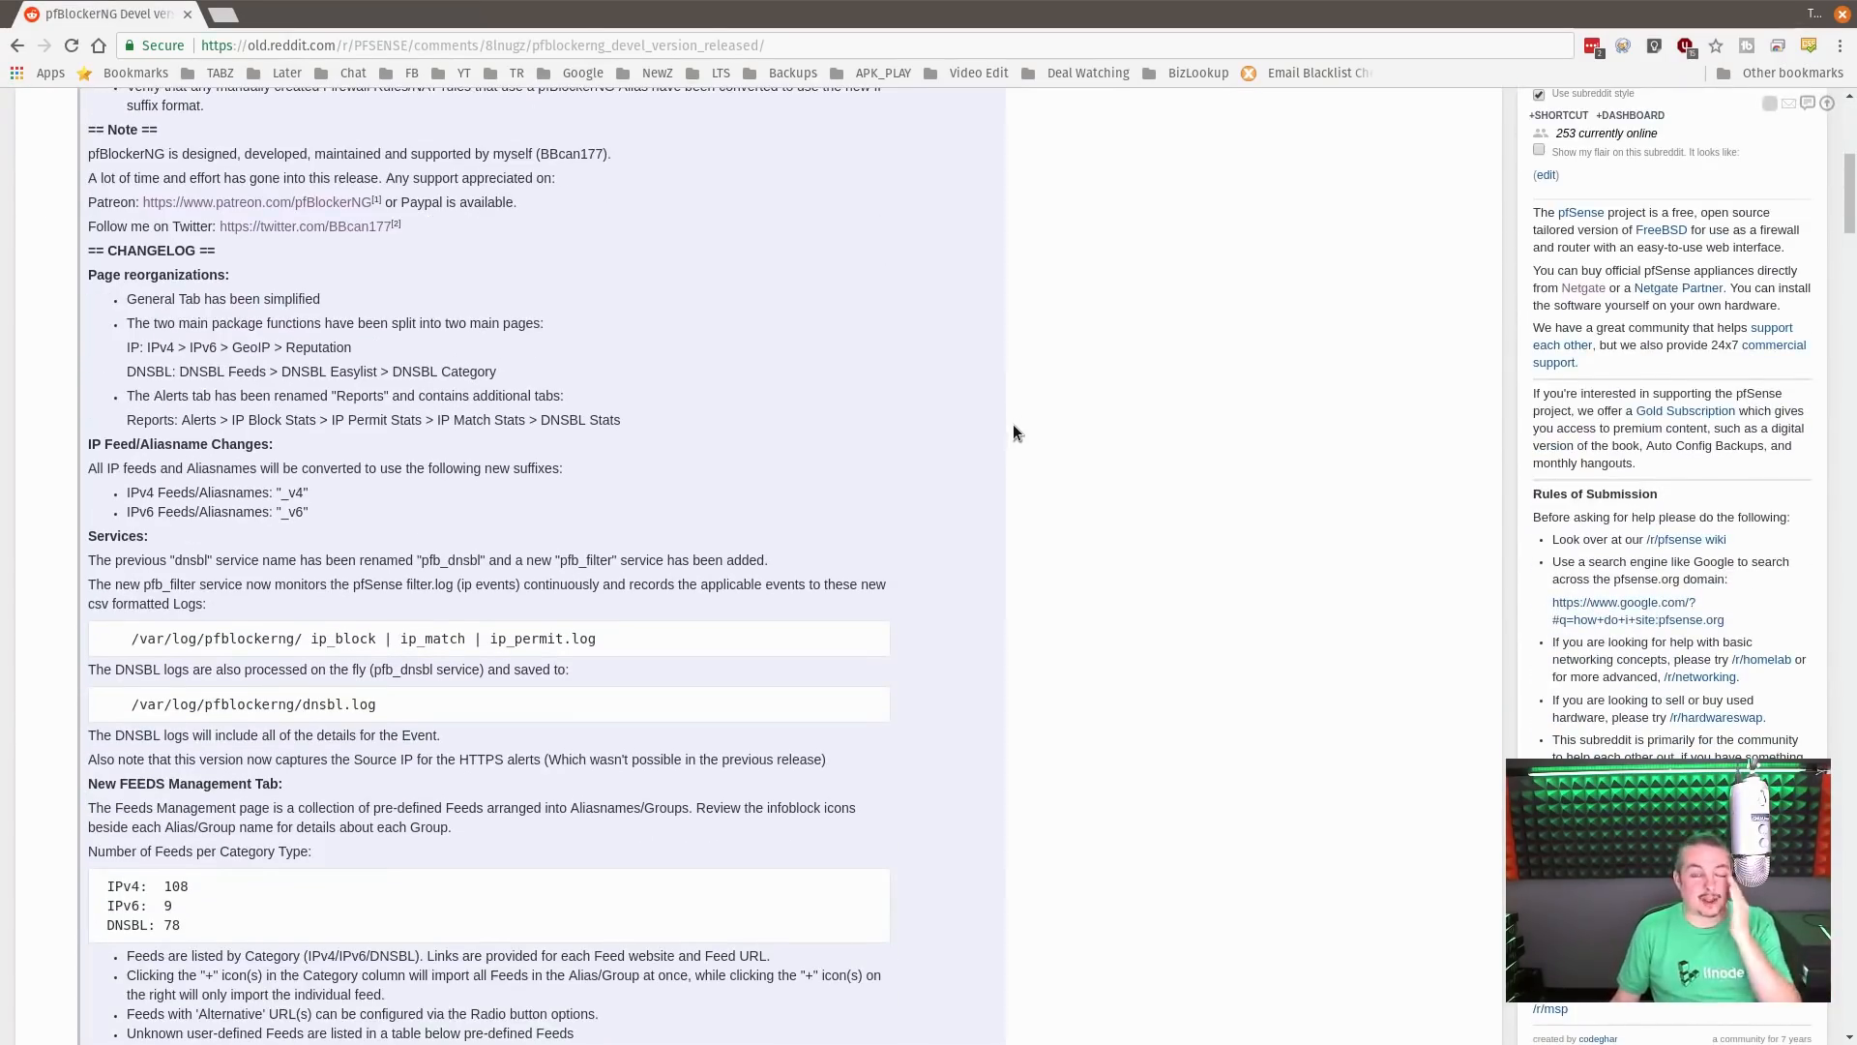
scroll(1013, 432, "up", 2)
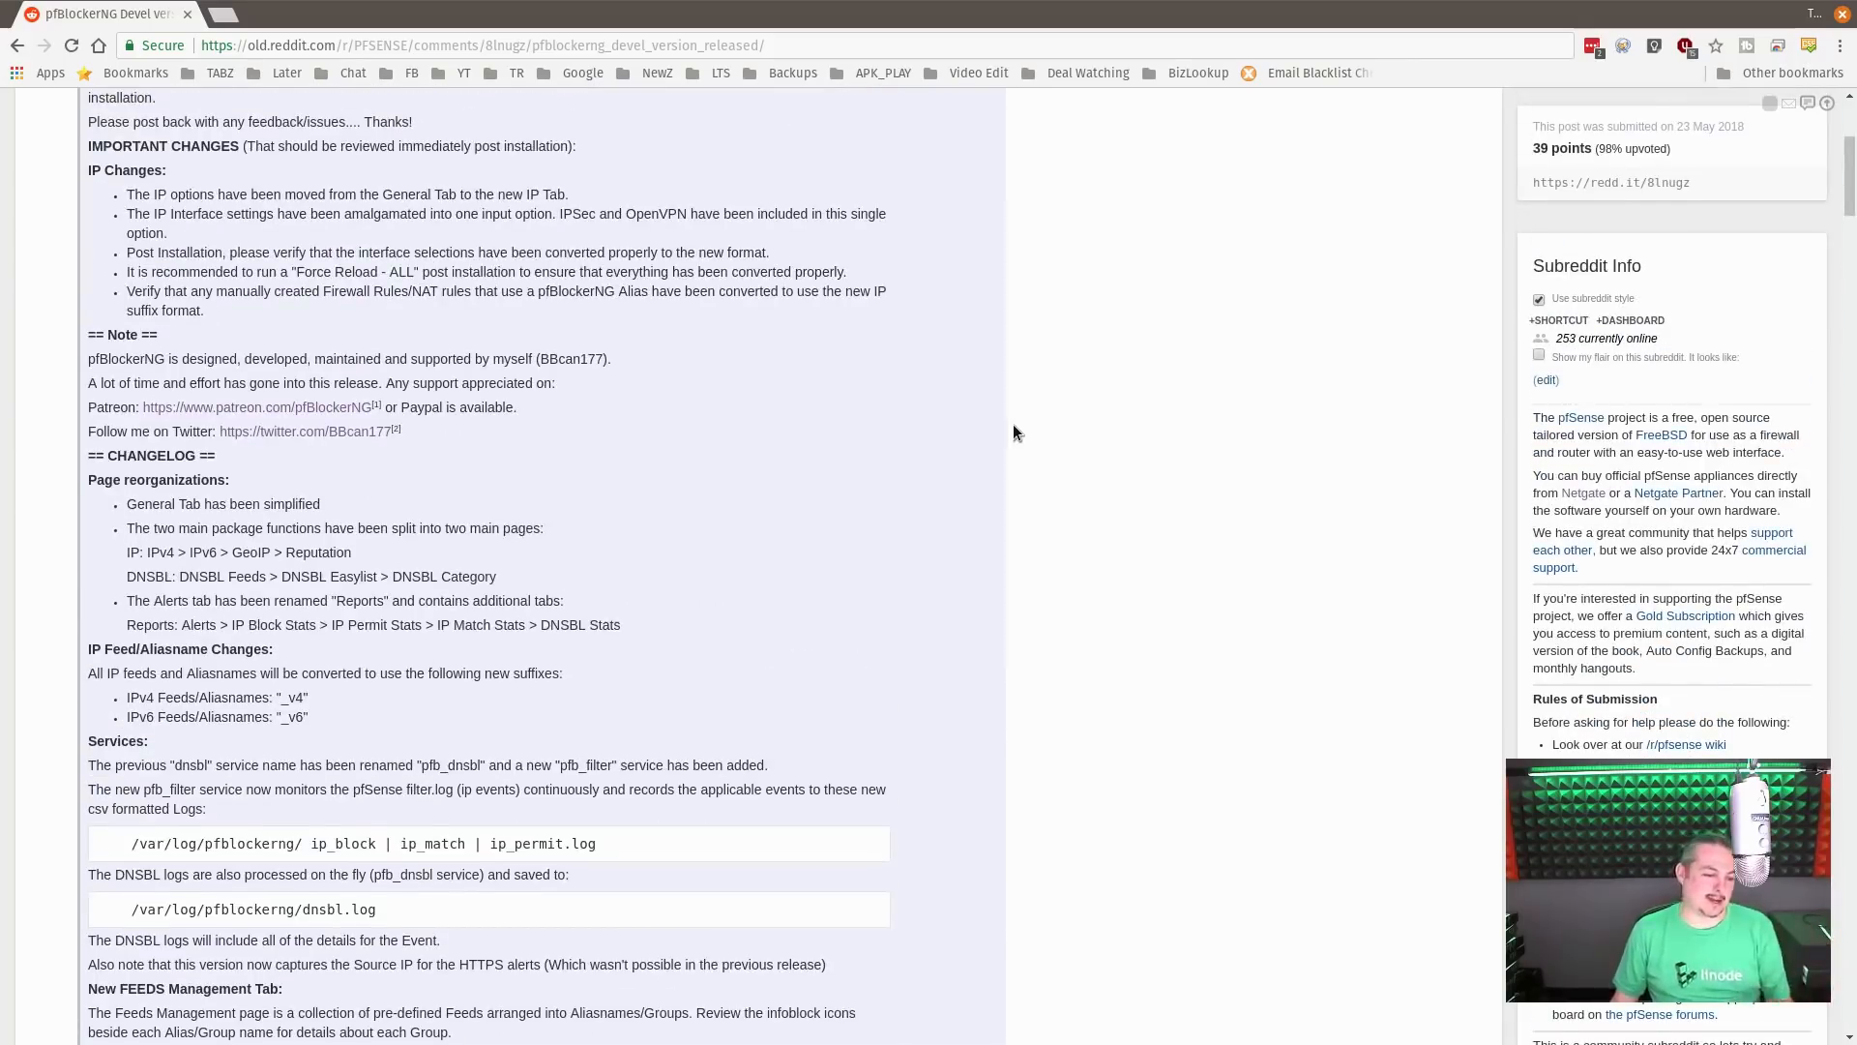
scroll(1008, 535, "down", 5)
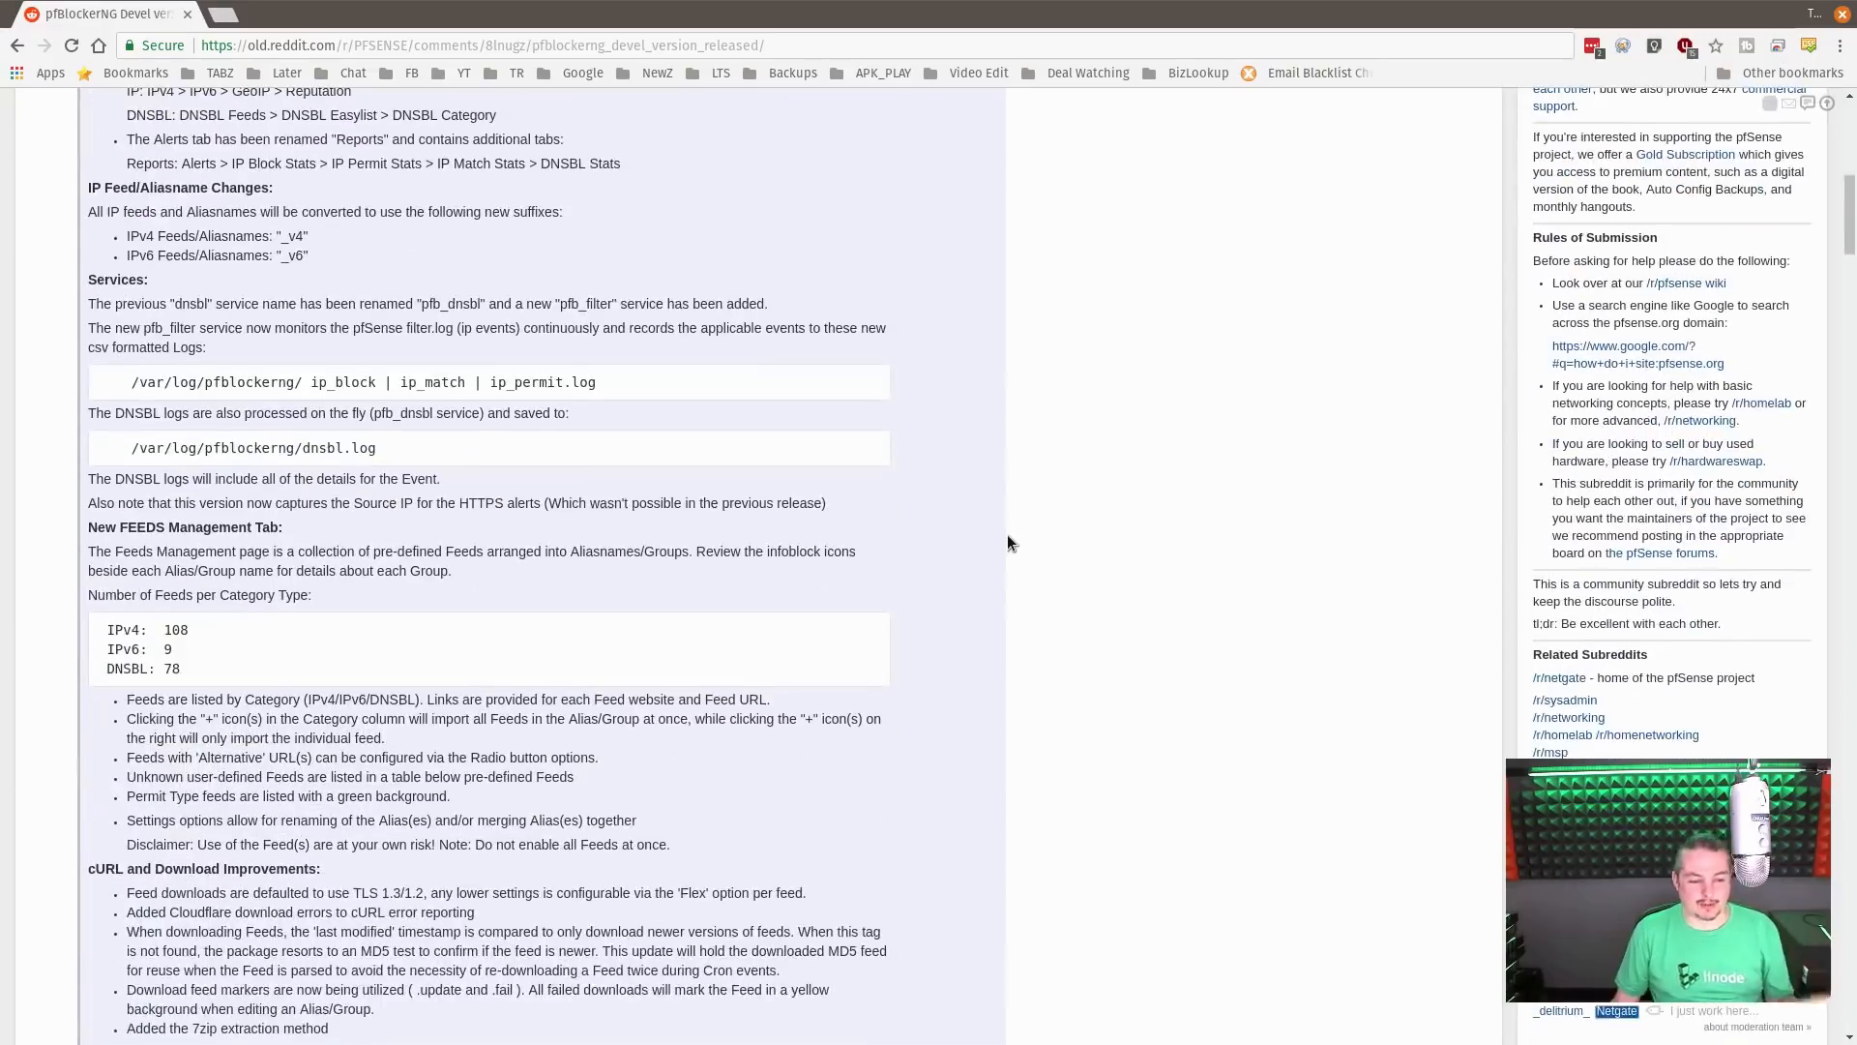
scroll(1007, 534, "up", 10)
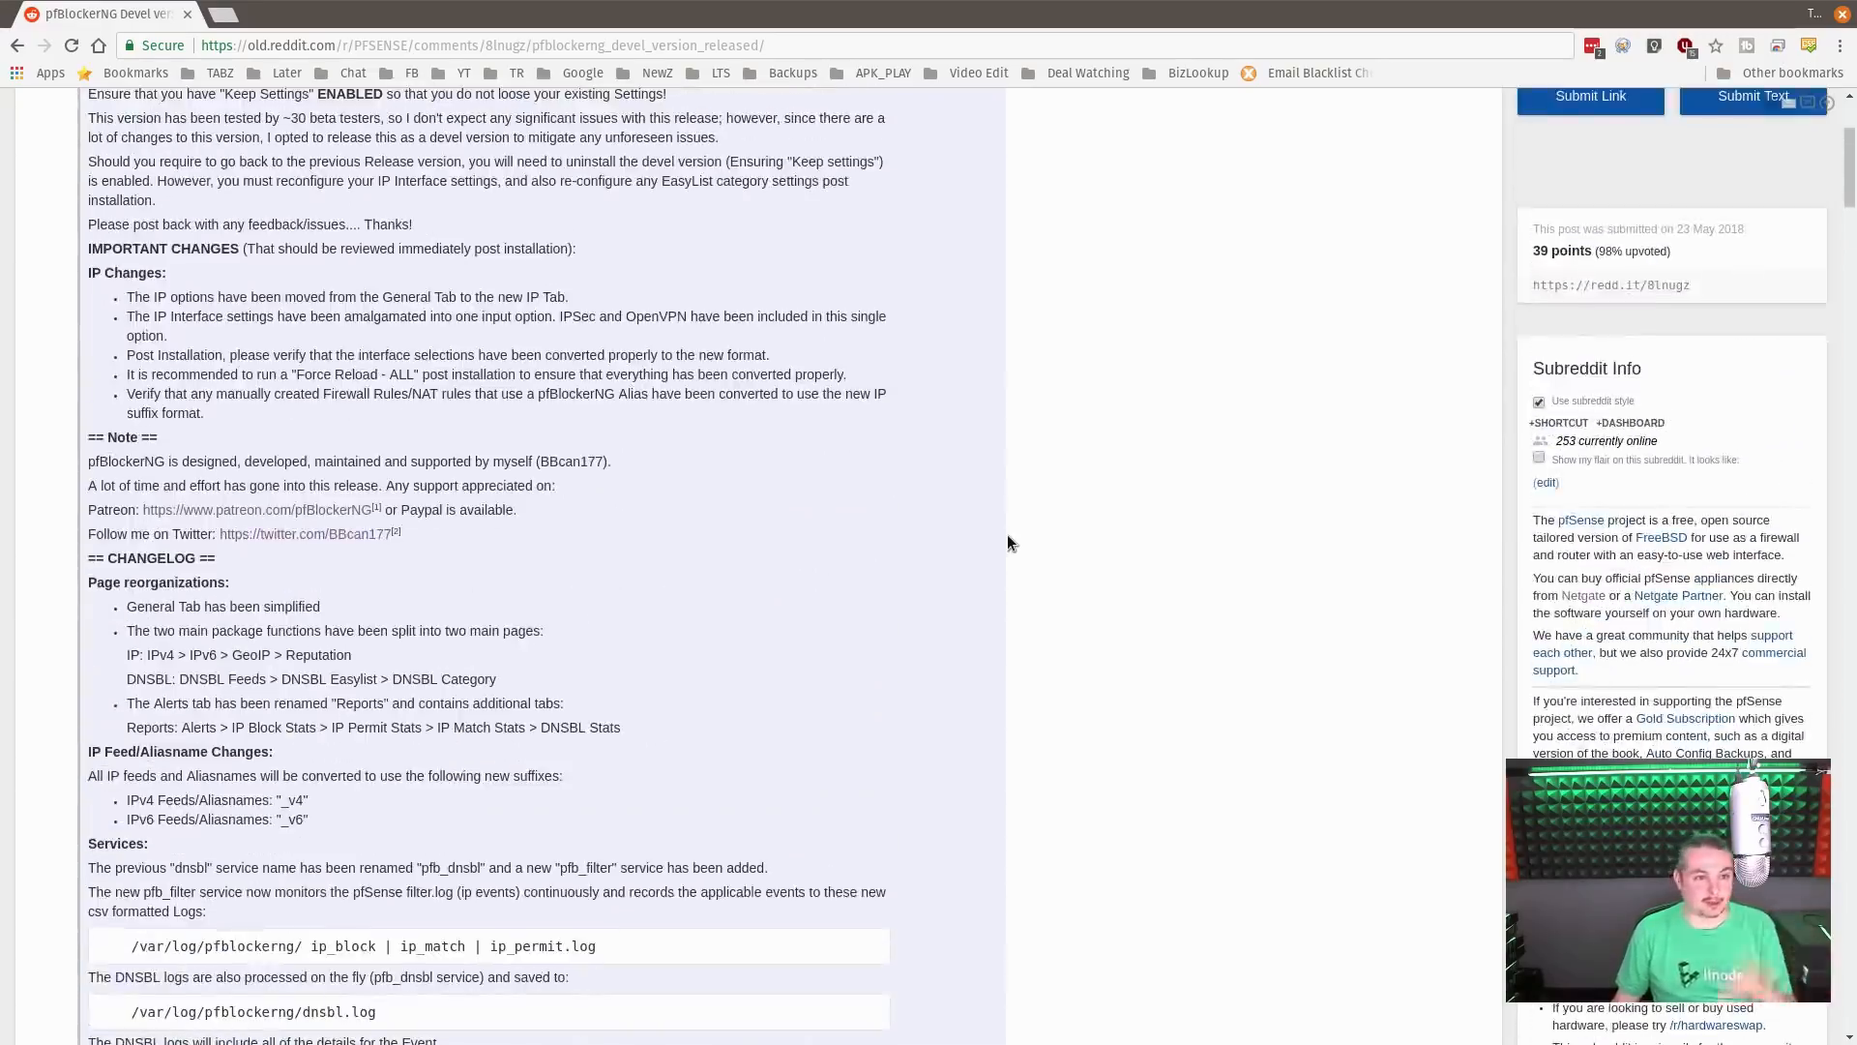
scroll(1007, 534, "down", 14)
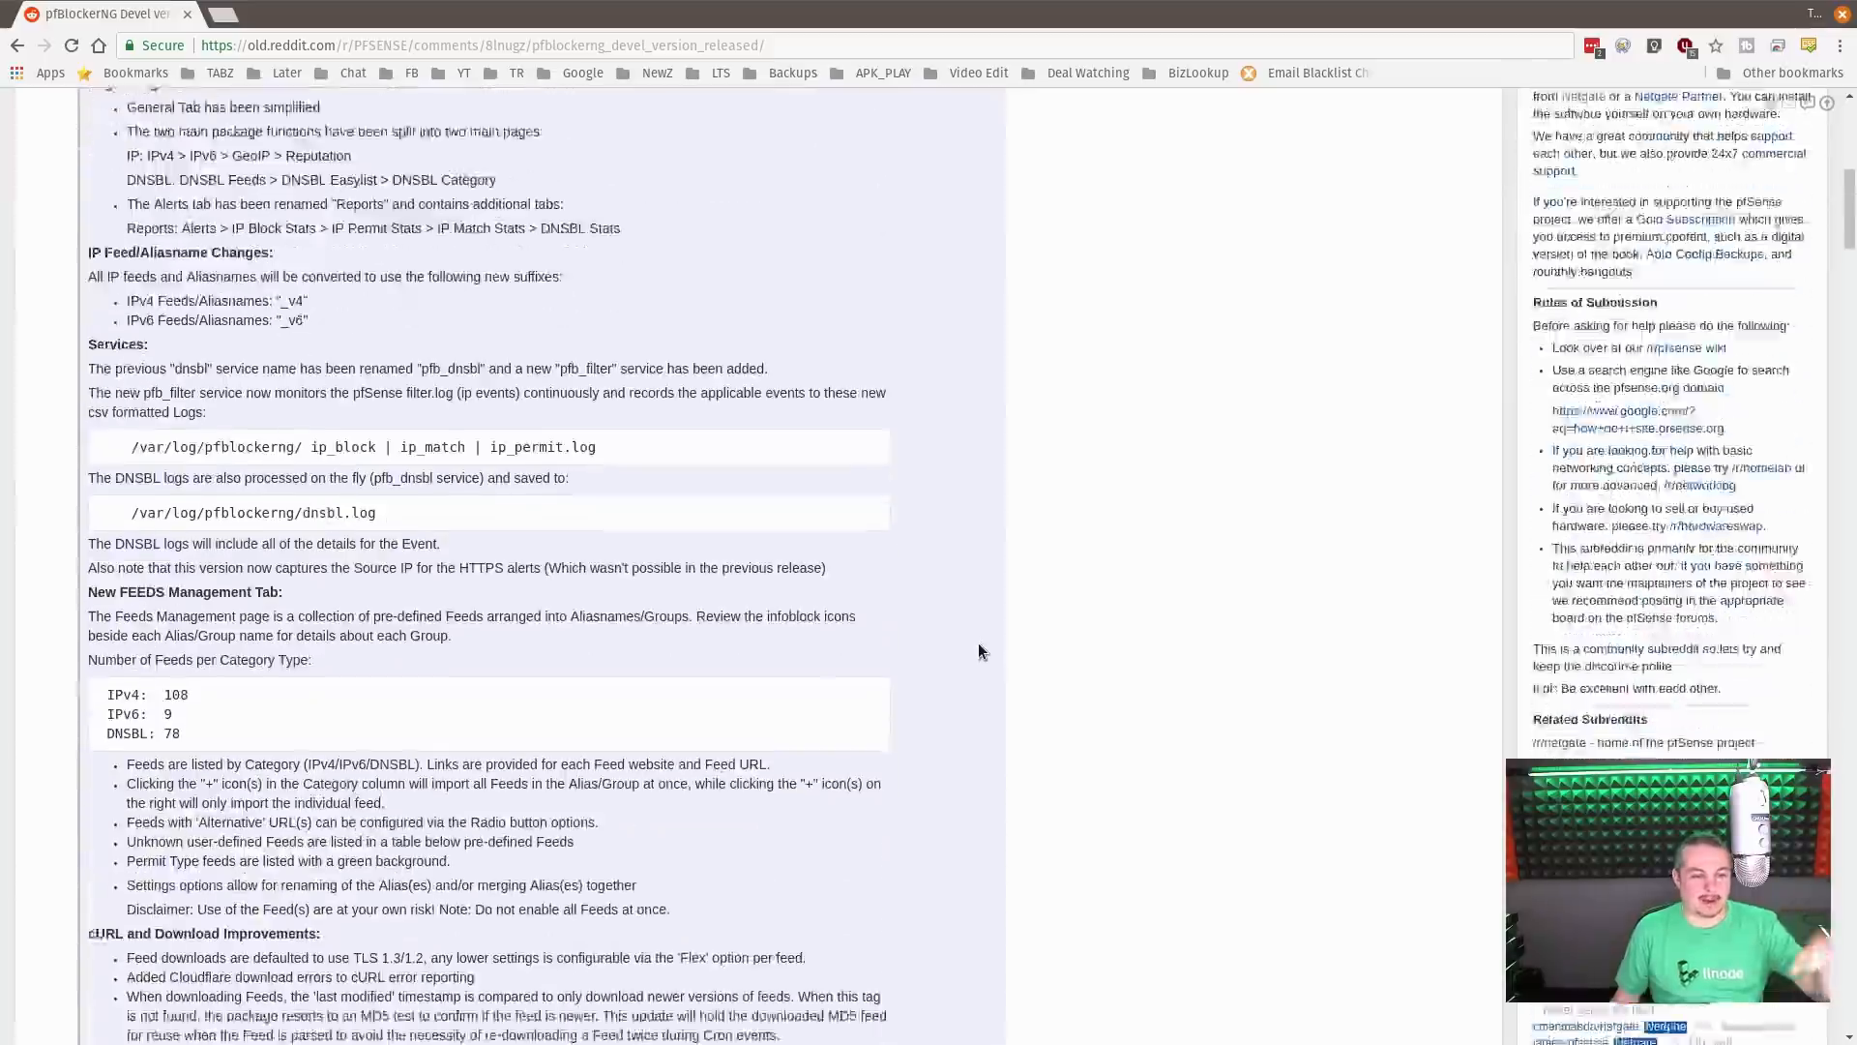
scroll(978, 651, "down", 8)
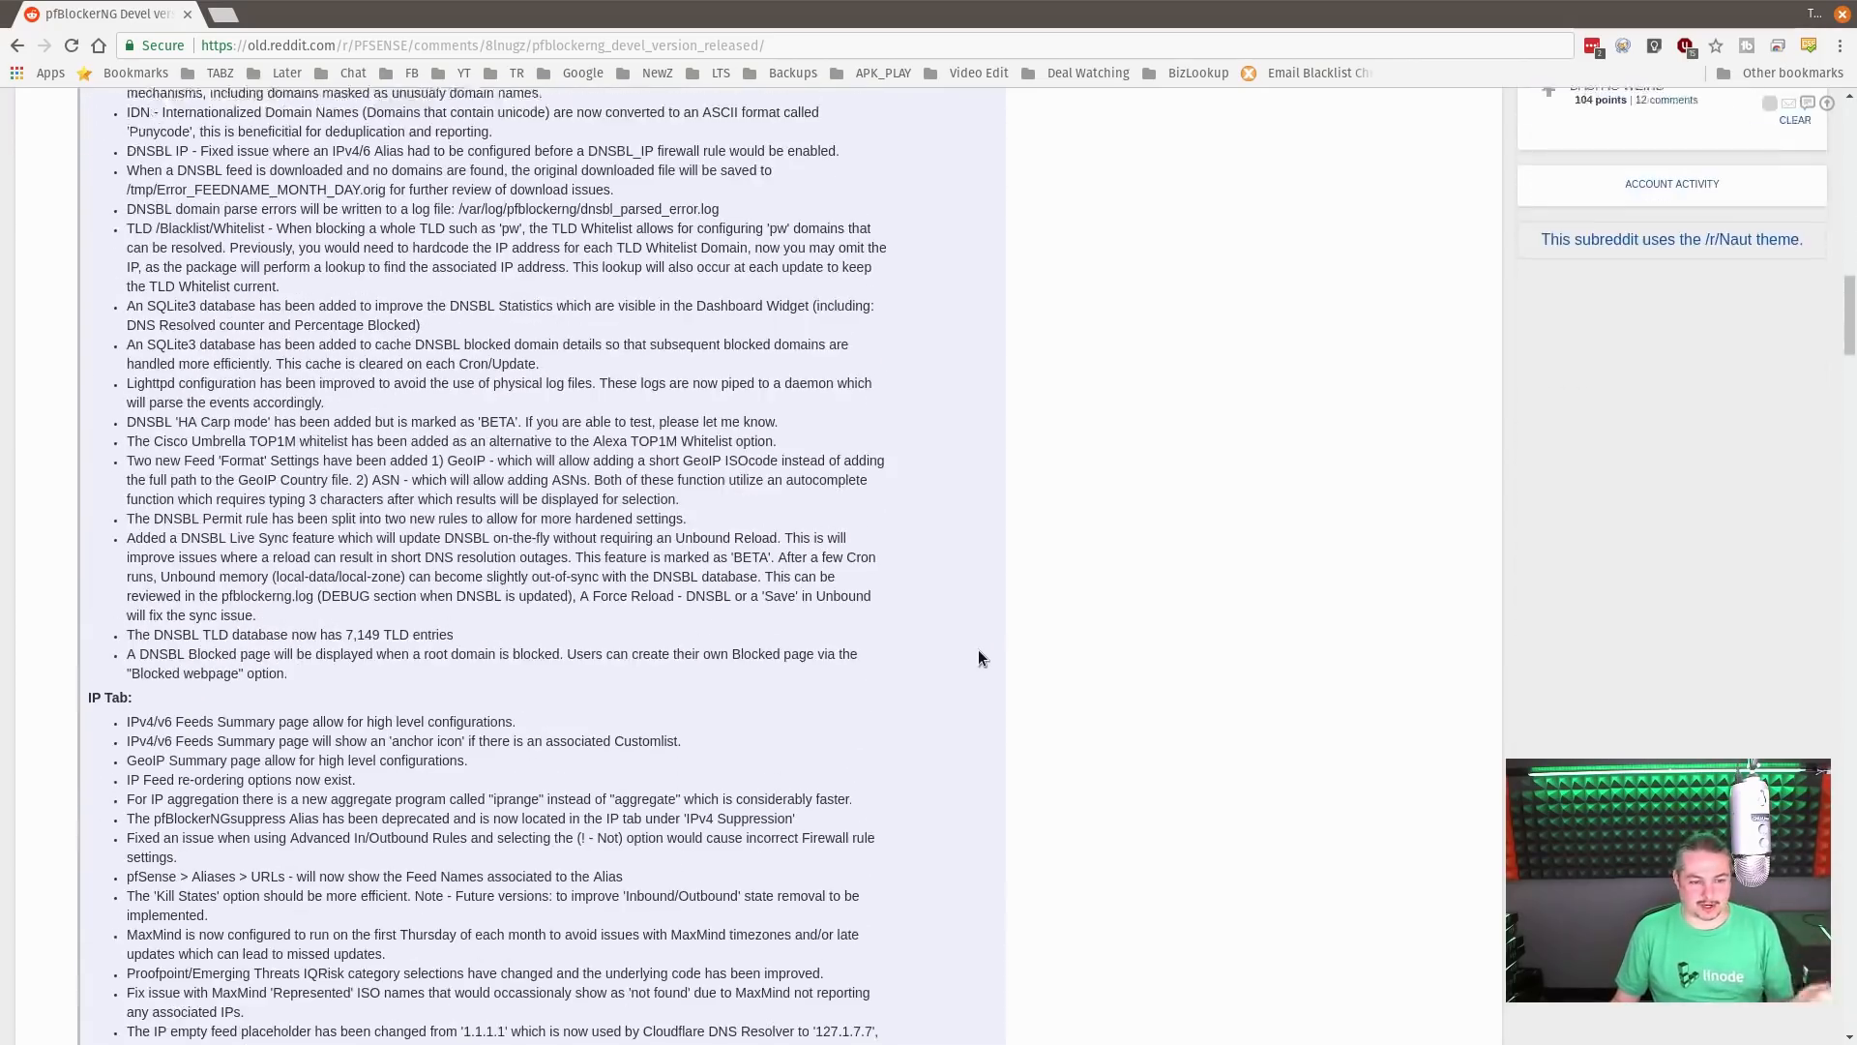
scroll(978, 657, "down", 5)
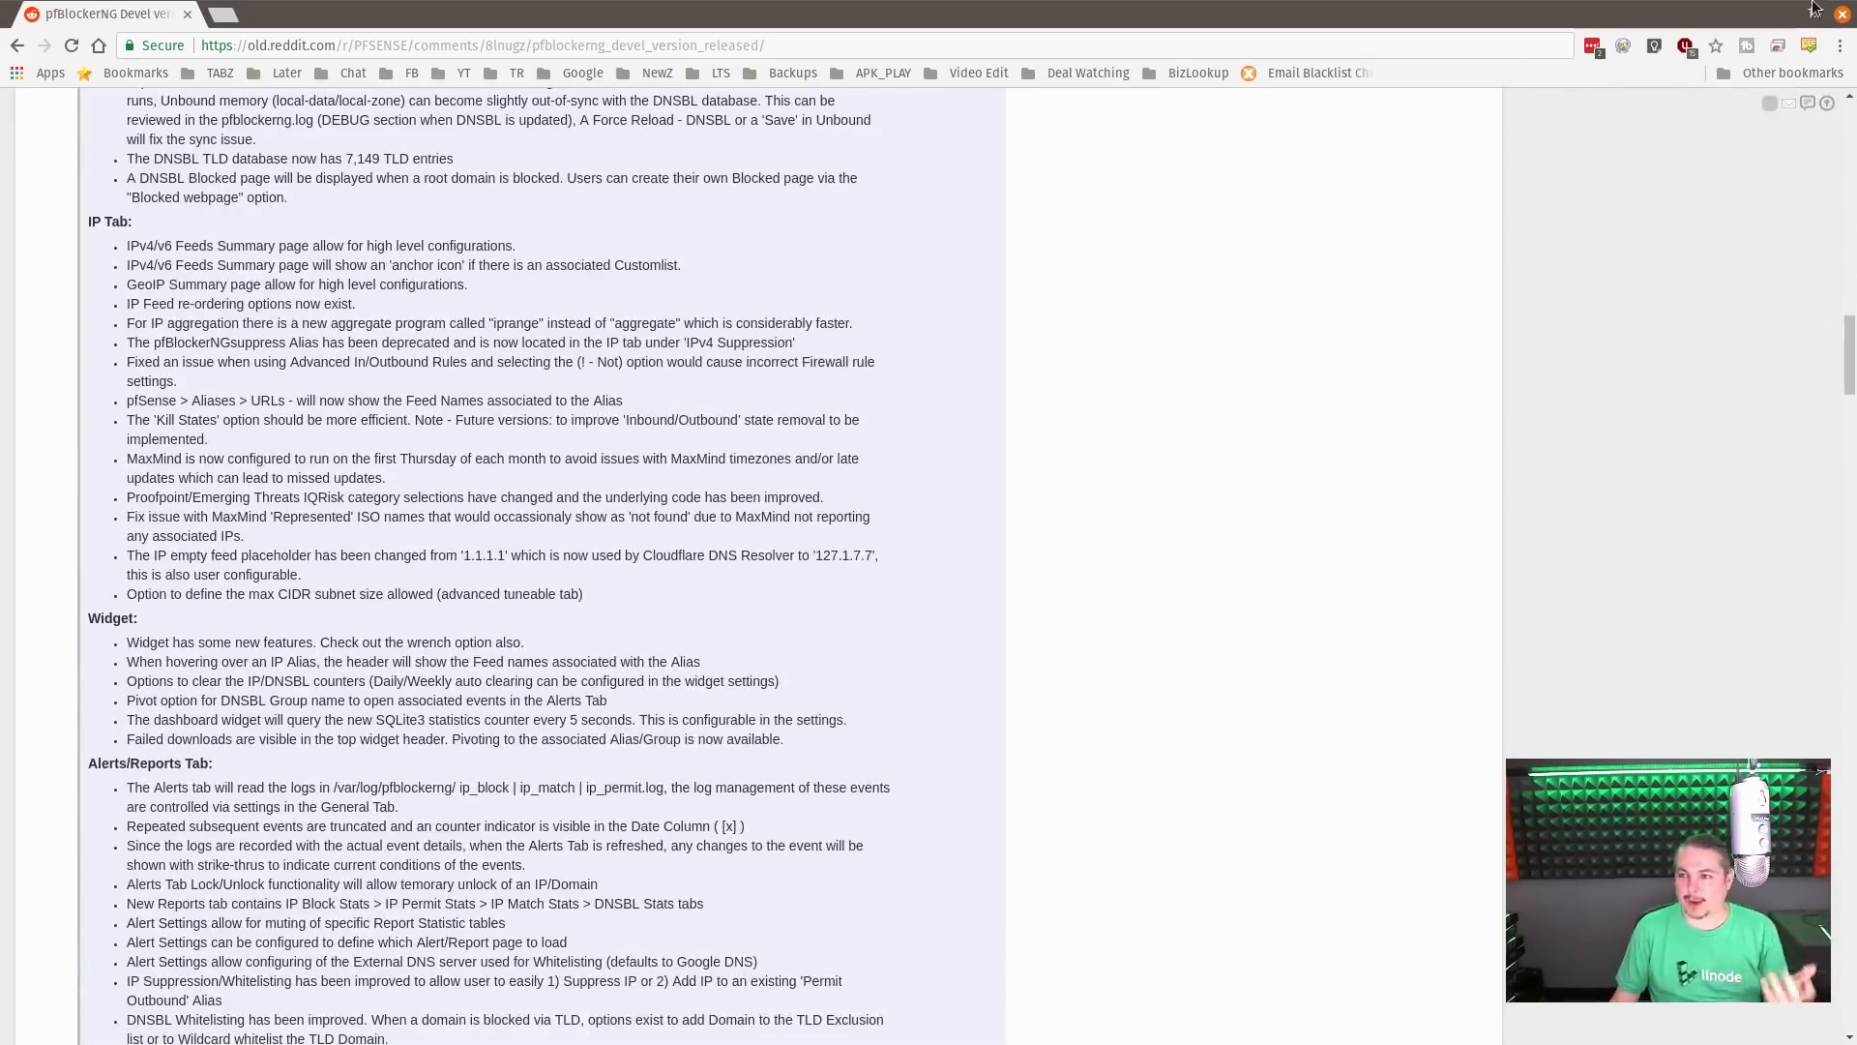
scroll(1035, 512, "down", 4)
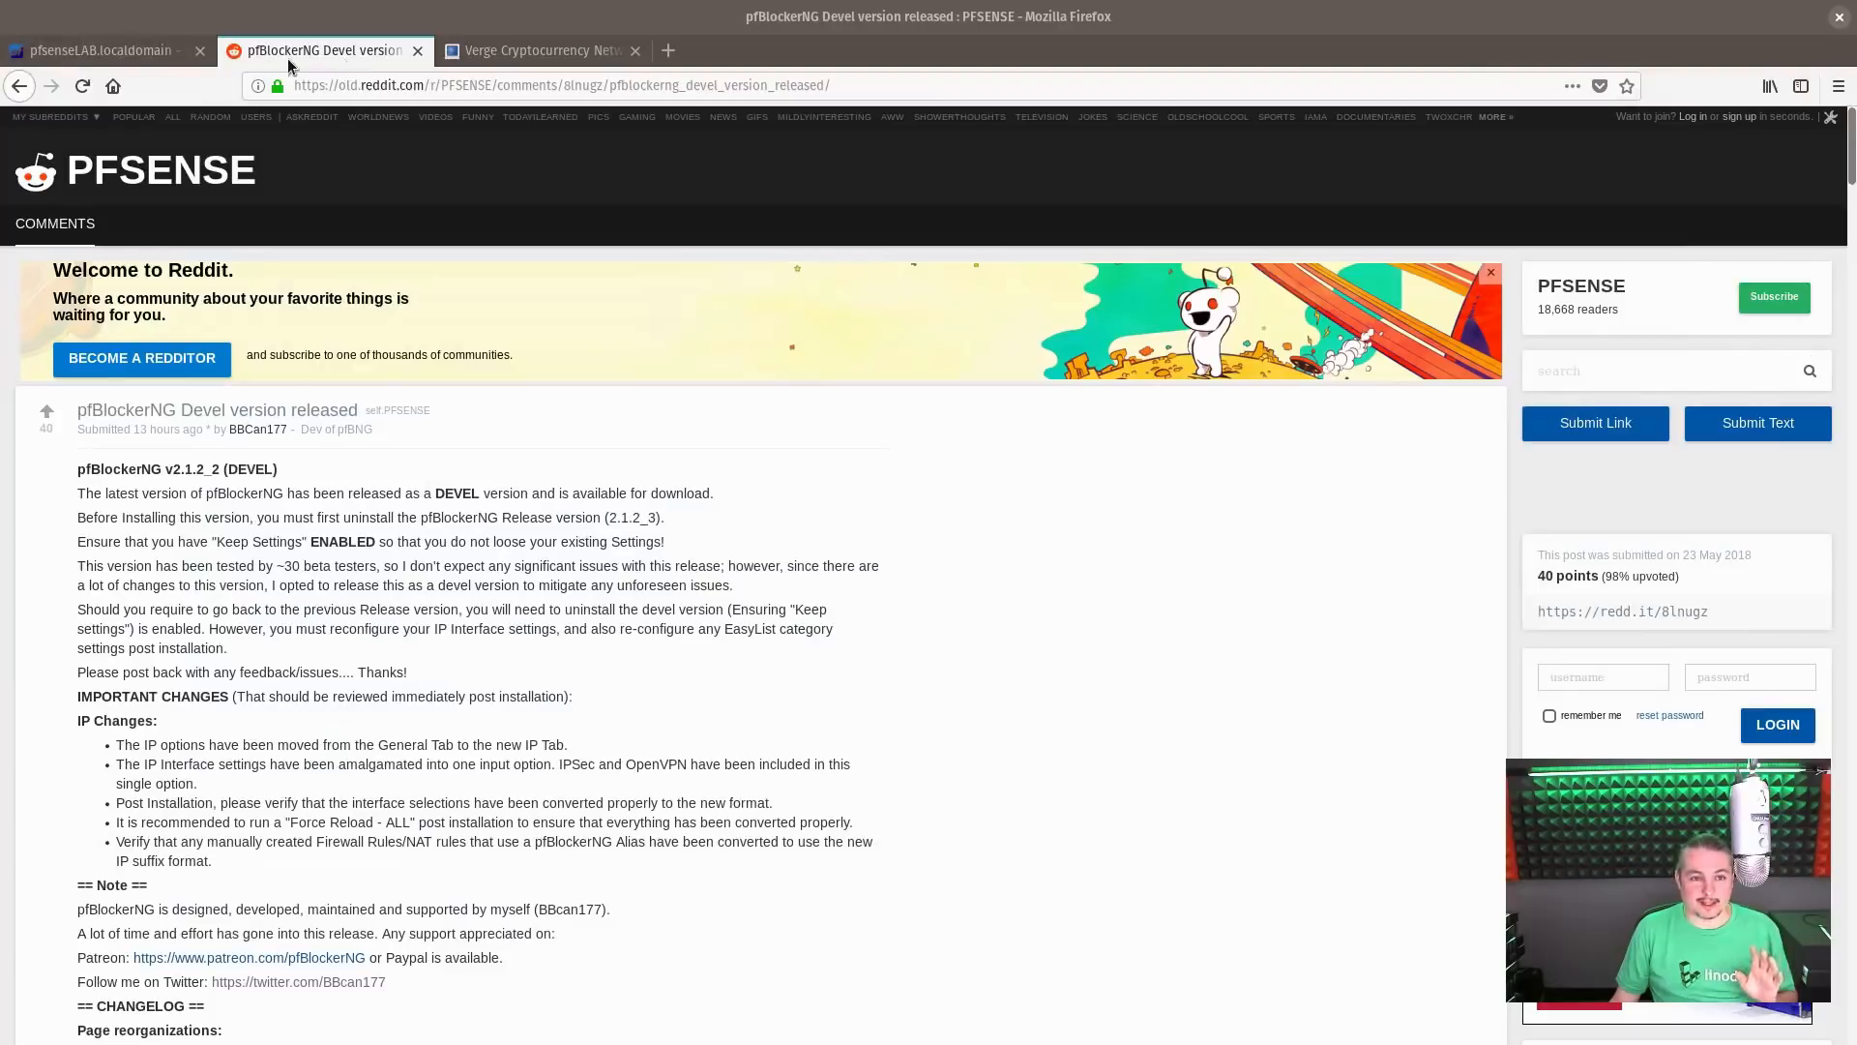
Close the Reddit post in Firefox and check the pfSense version on the dashboard
middle_click(288, 60)
left_click(118, 51)
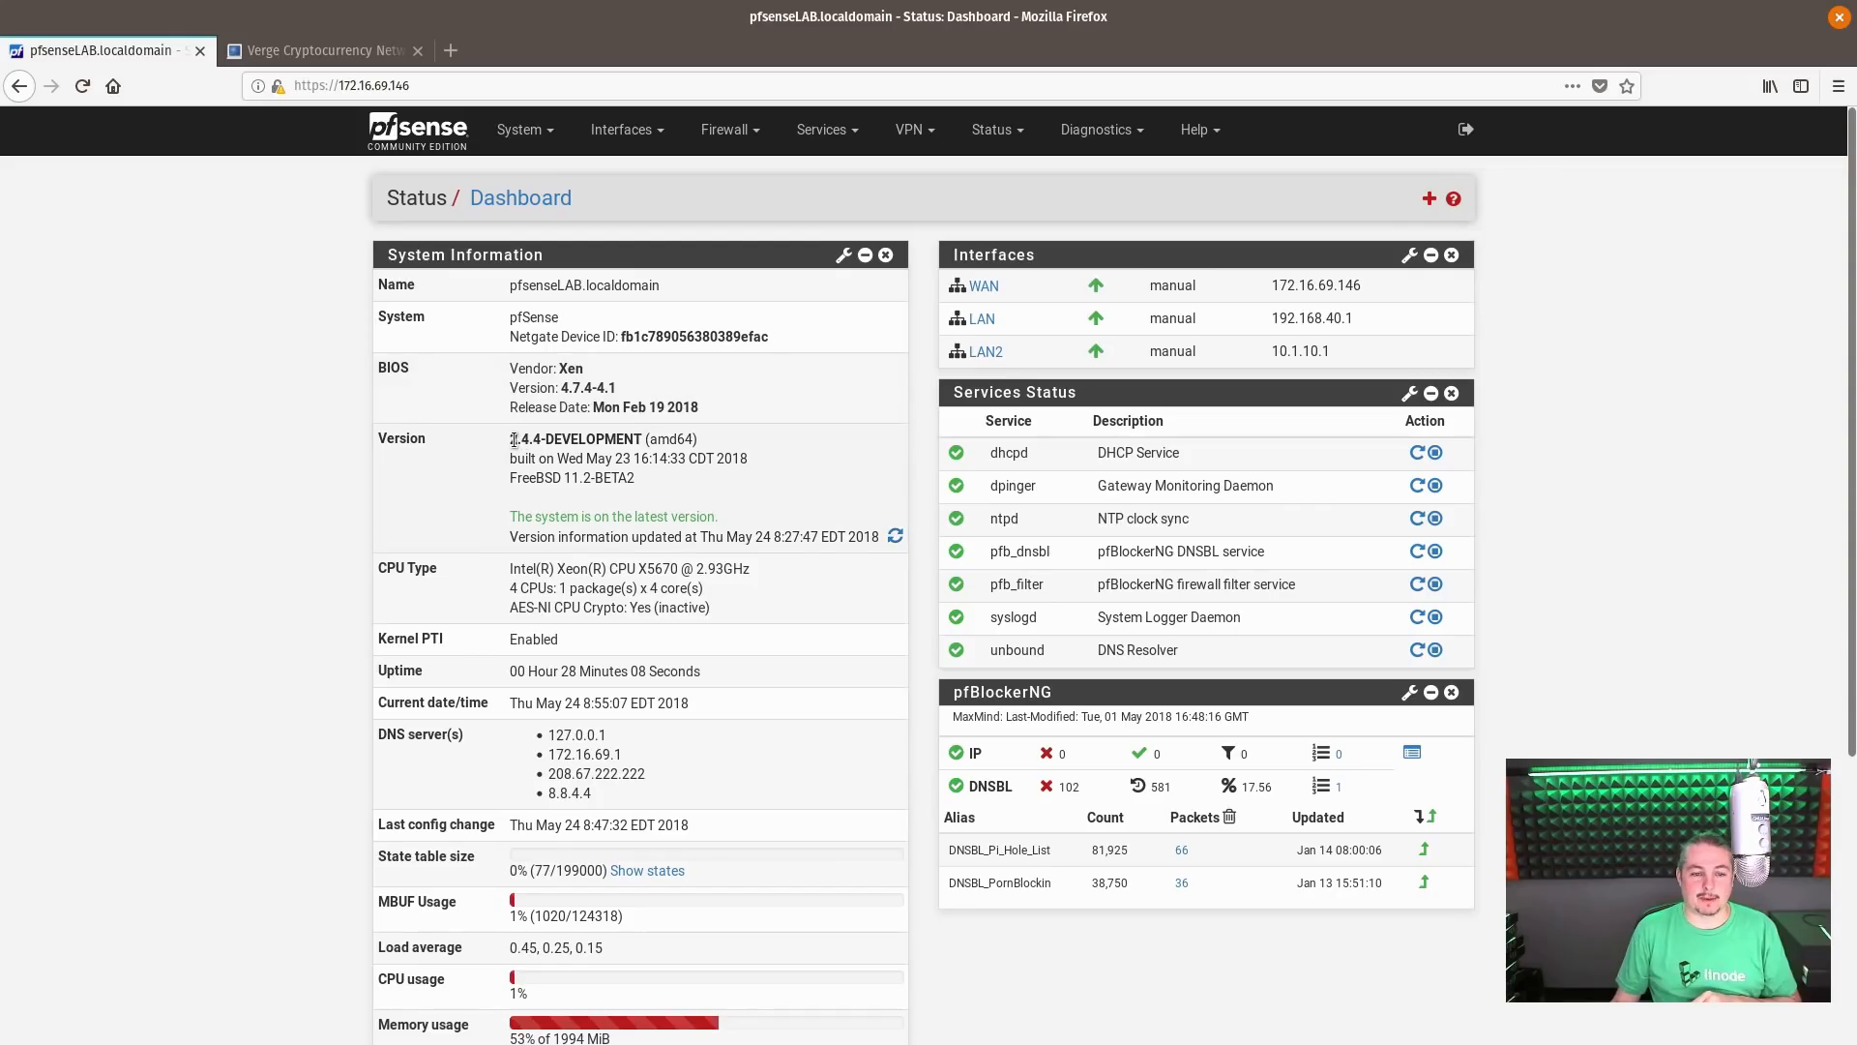
left_click_drag(512, 439, 519, 438)
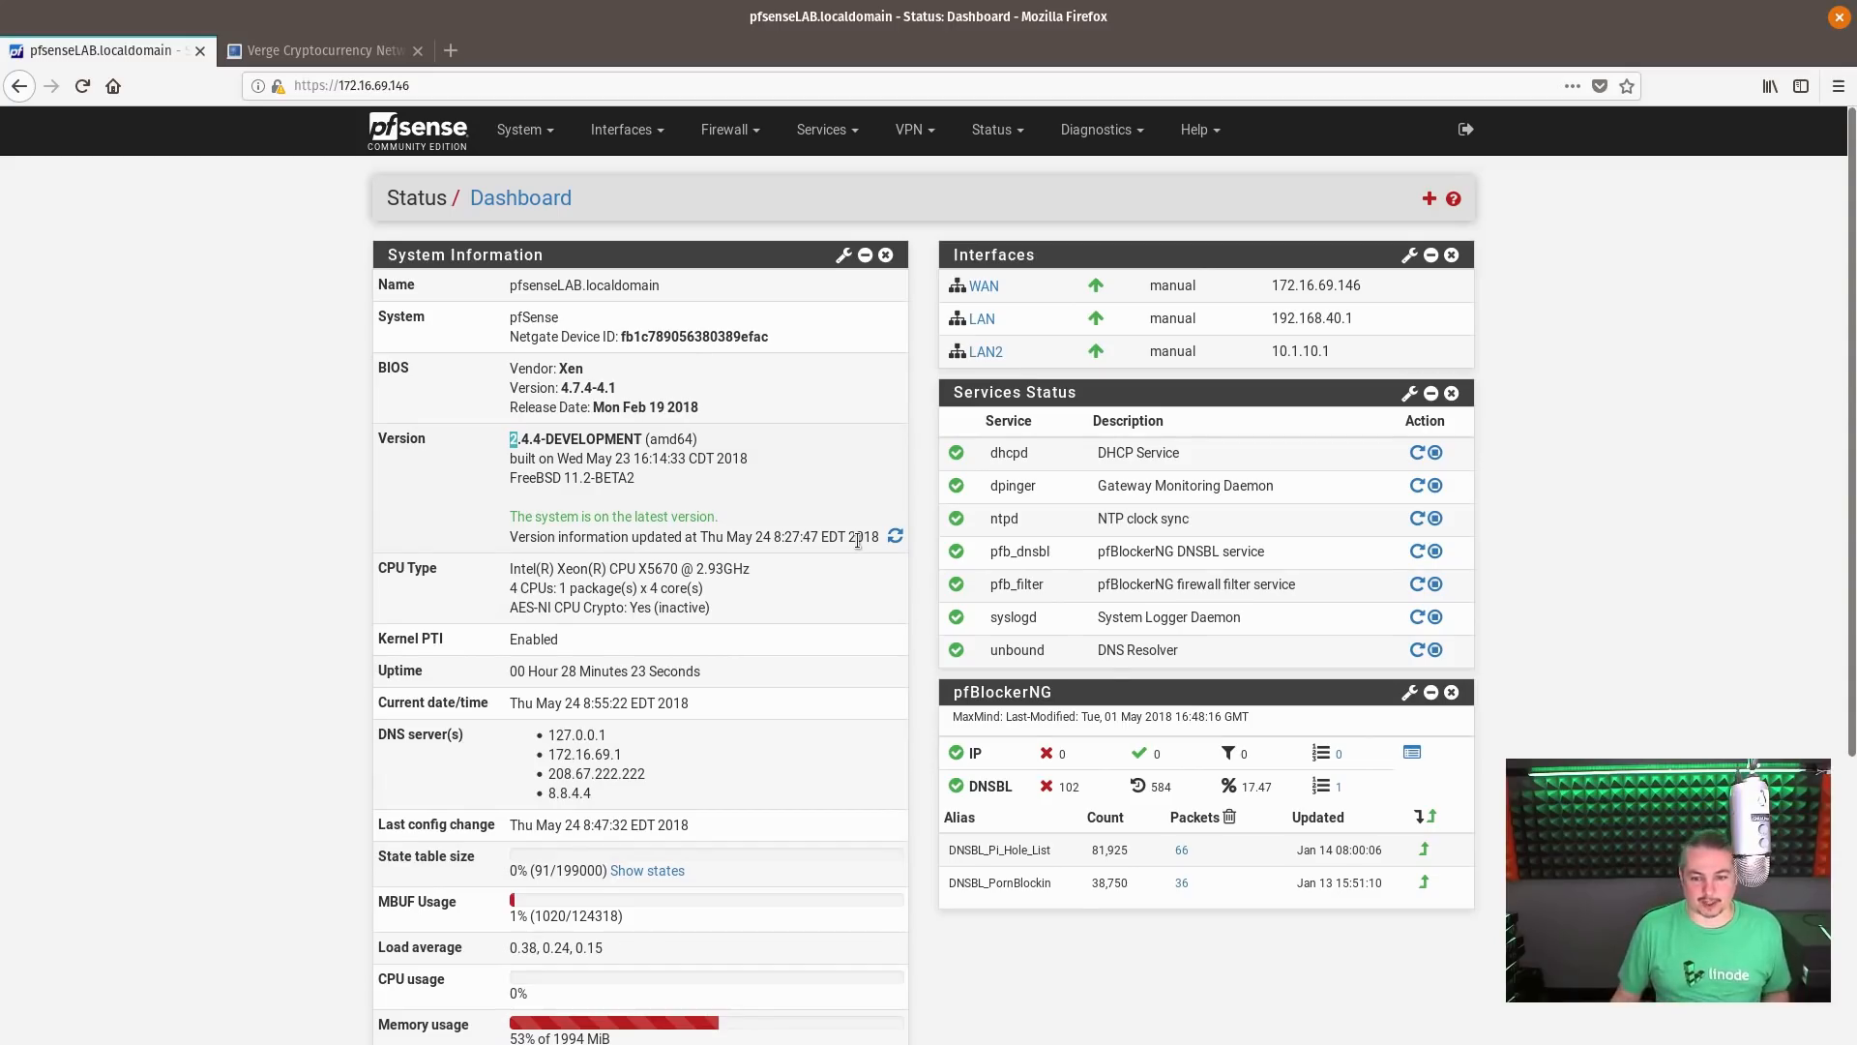
left_click(513, 457)
Check which branch is selected on the System Update page and return to the dashboard
left_click(509, 133)
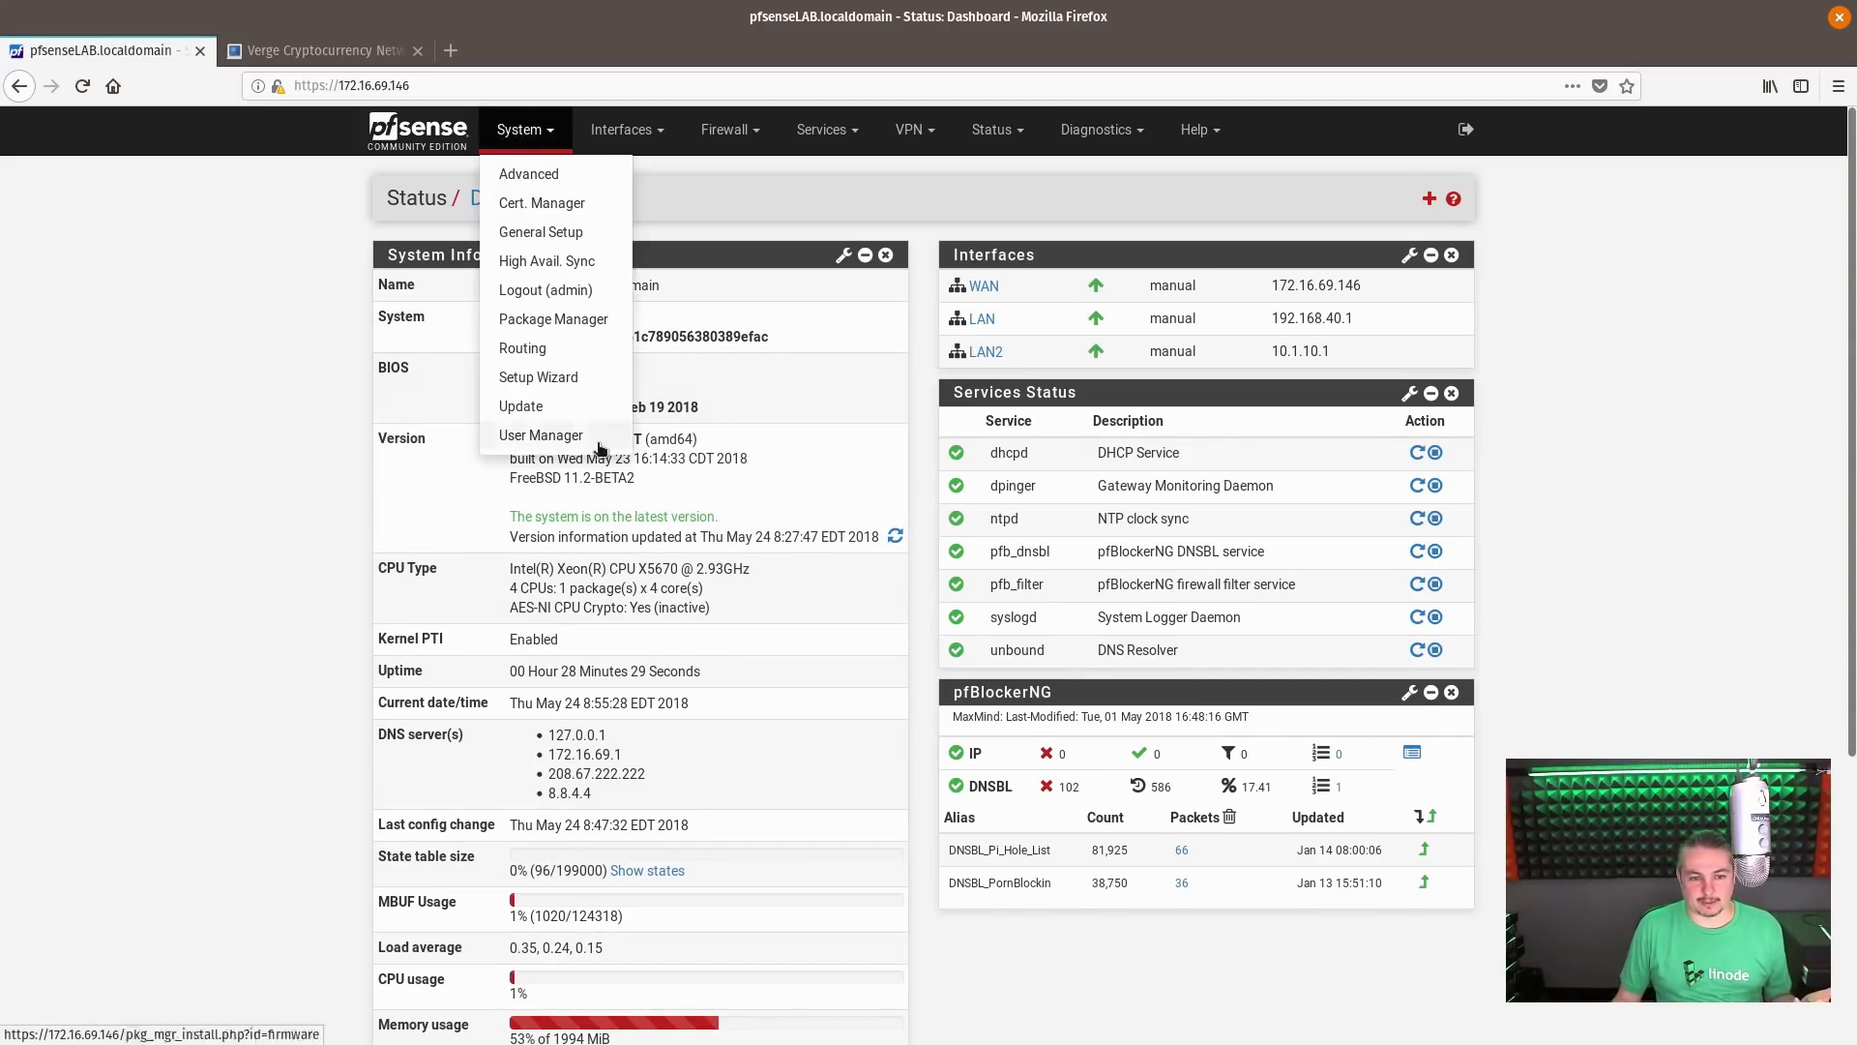
left_click(594, 413)
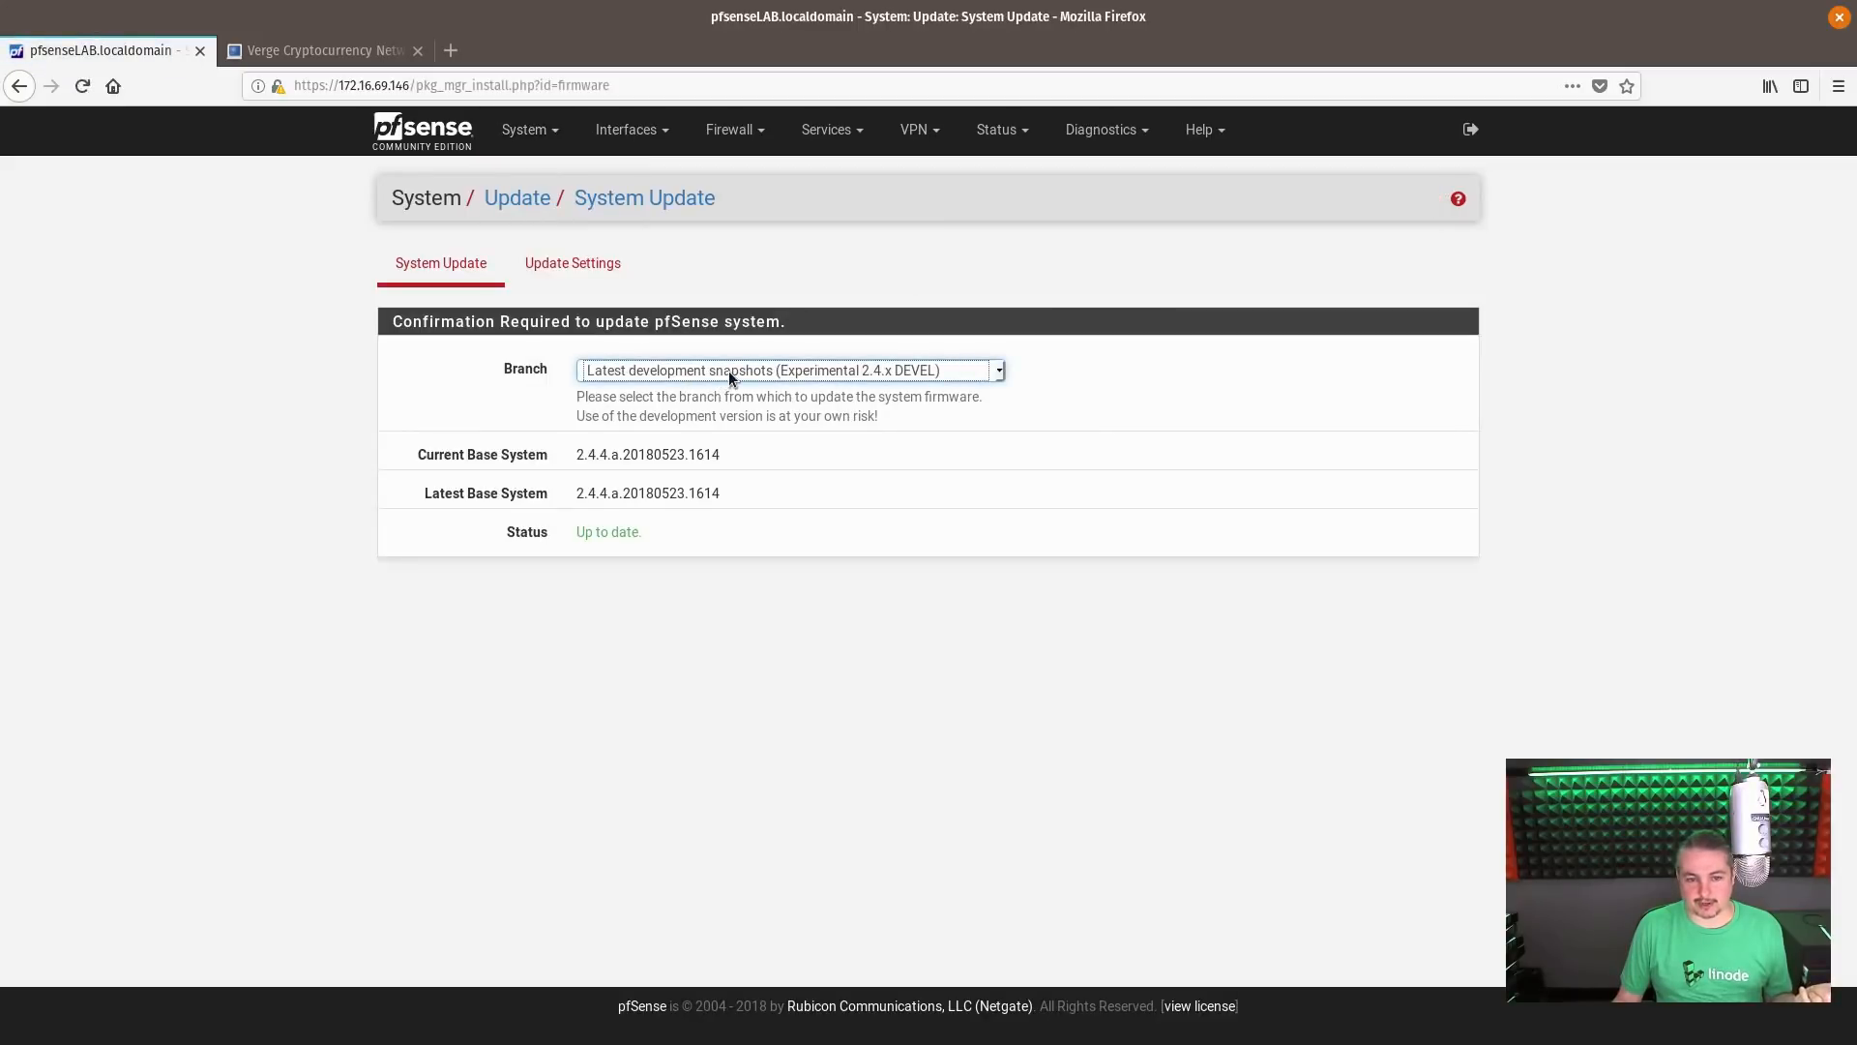
left_click(400, 143)
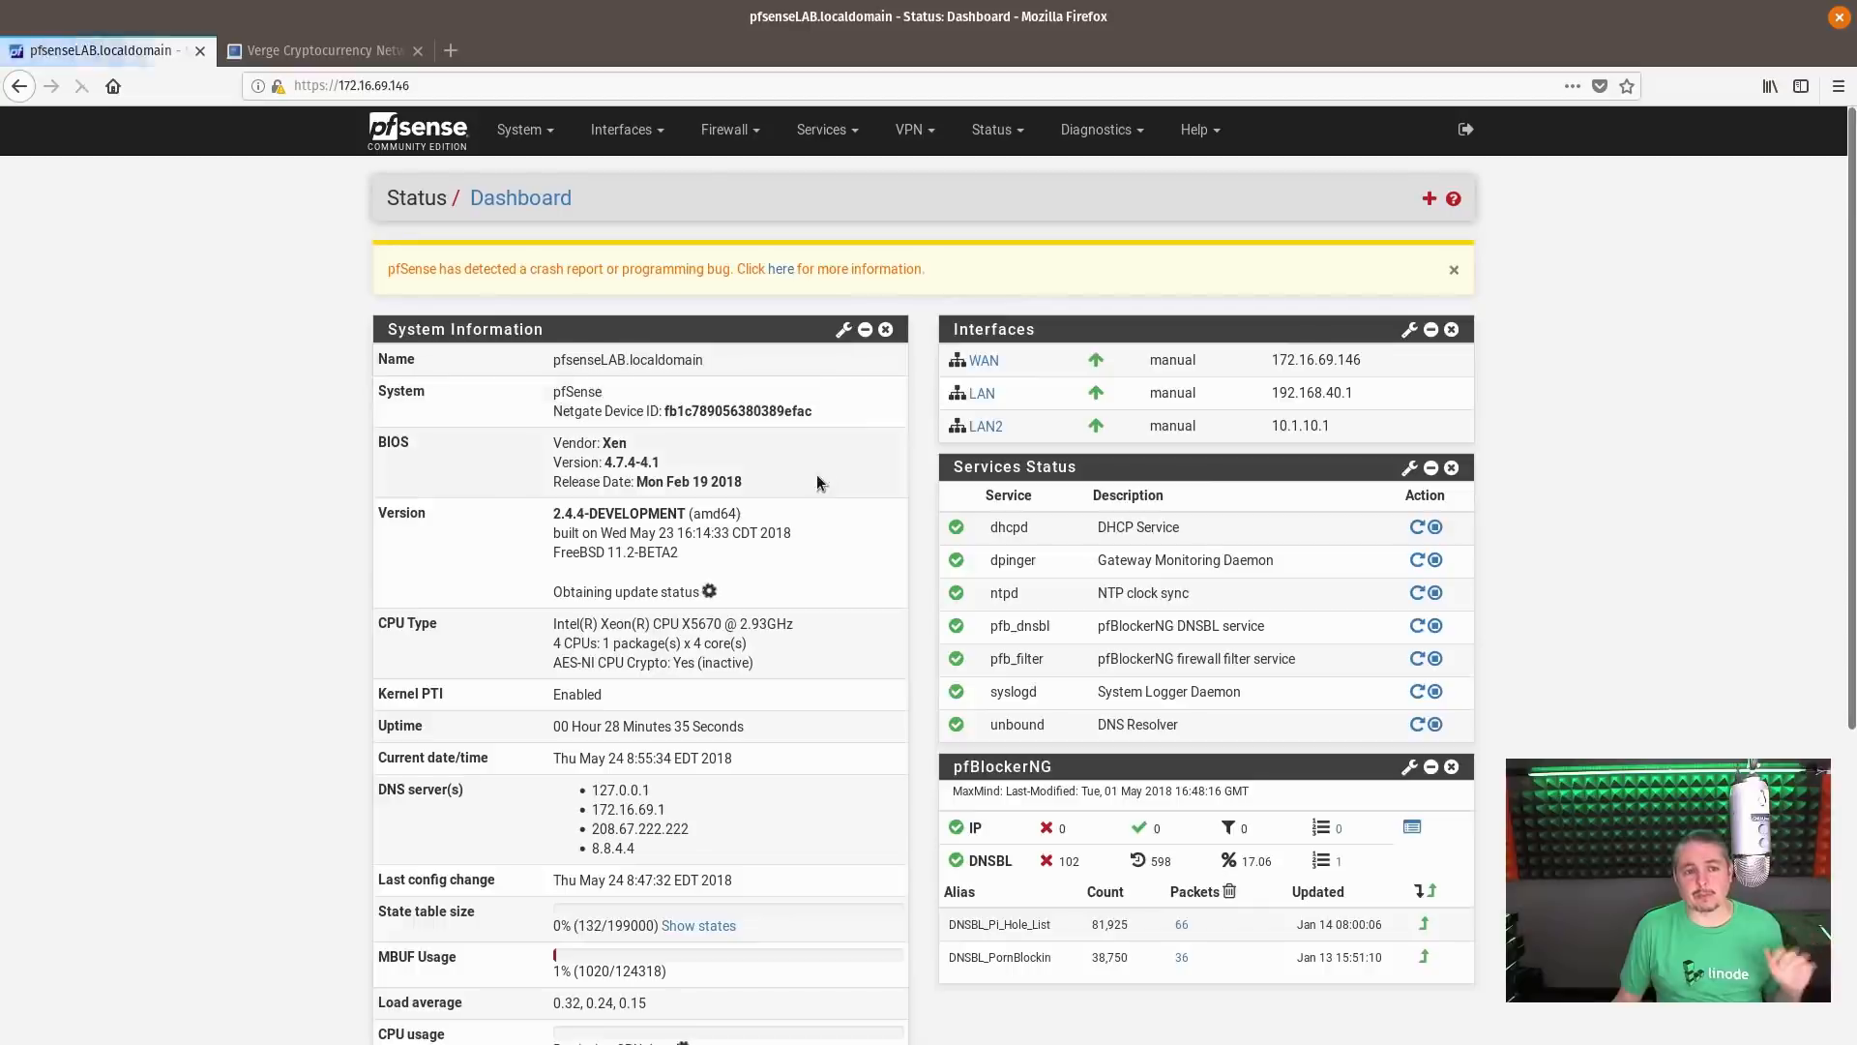
Move the pfBlockerNG widget above the Interfaces widget and save the dashboard layout, dismissing the crash report notices
left_click(1453, 270)
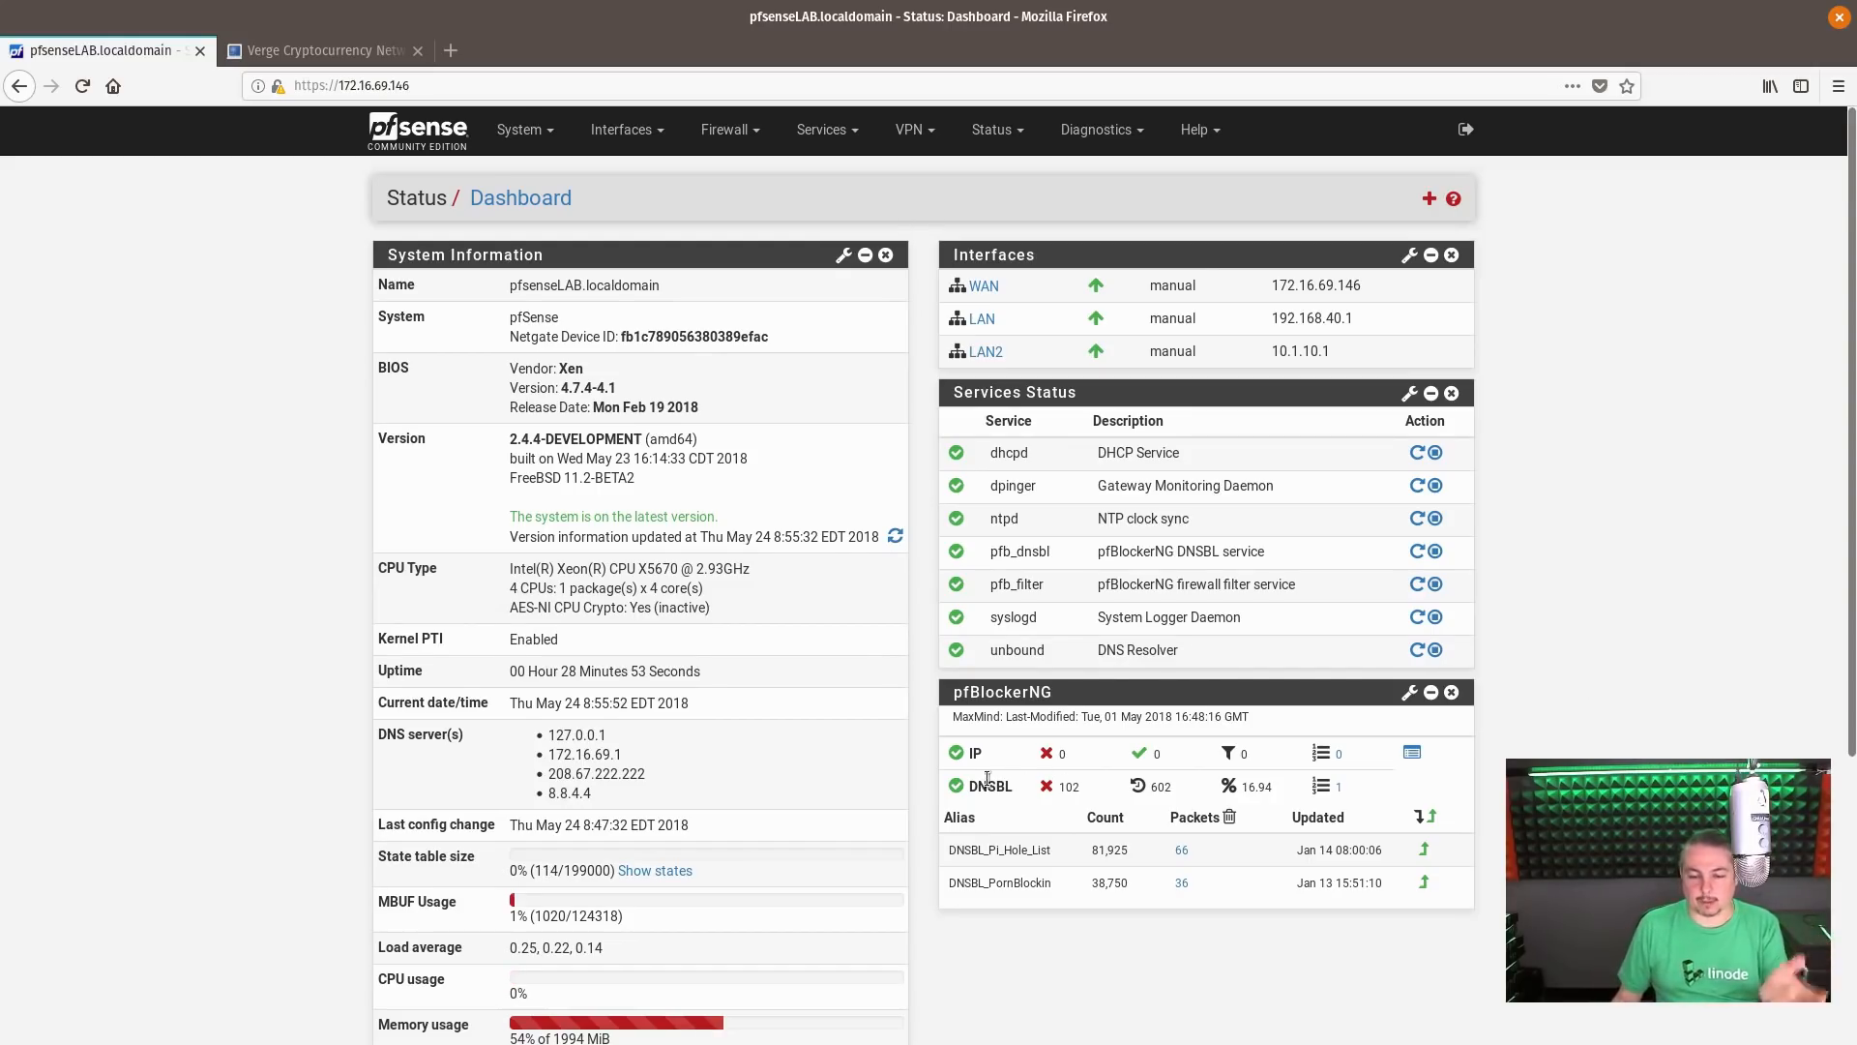
left_click_drag(1325, 694, 1298, 265)
left_click(1404, 198)
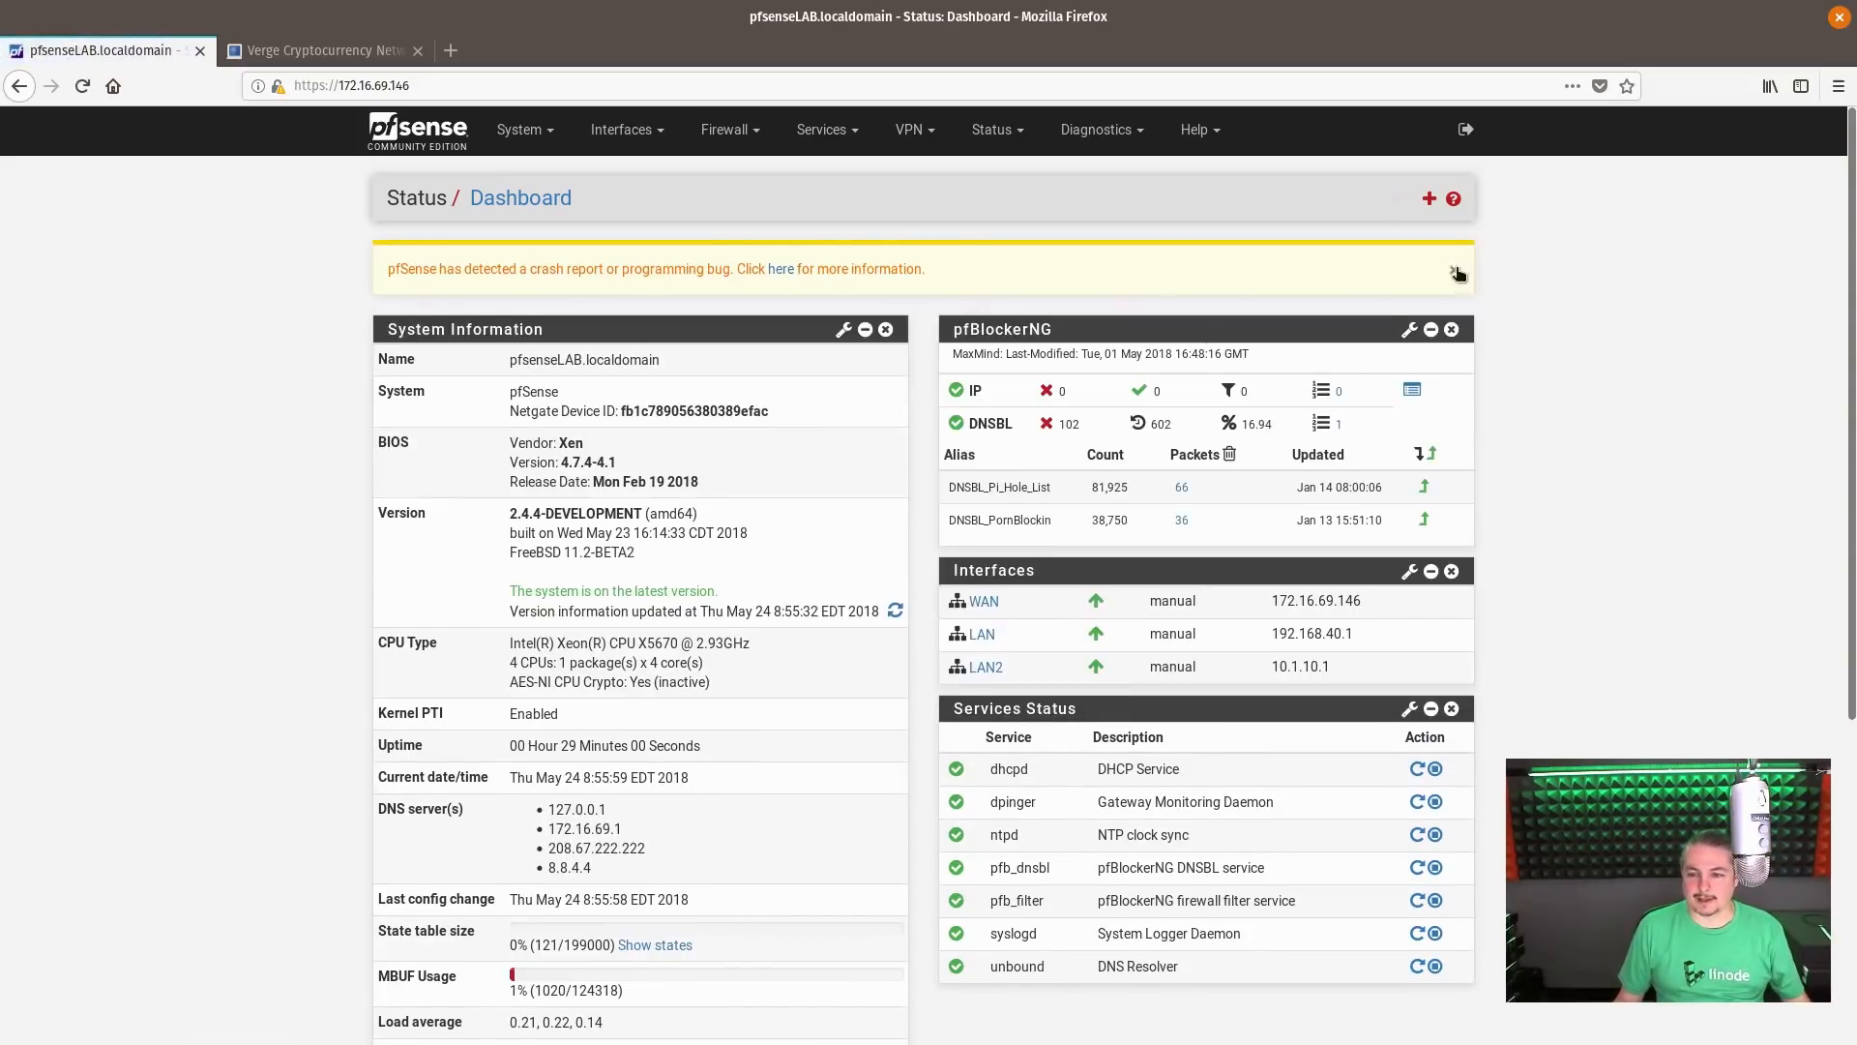
left_click(1453, 270)
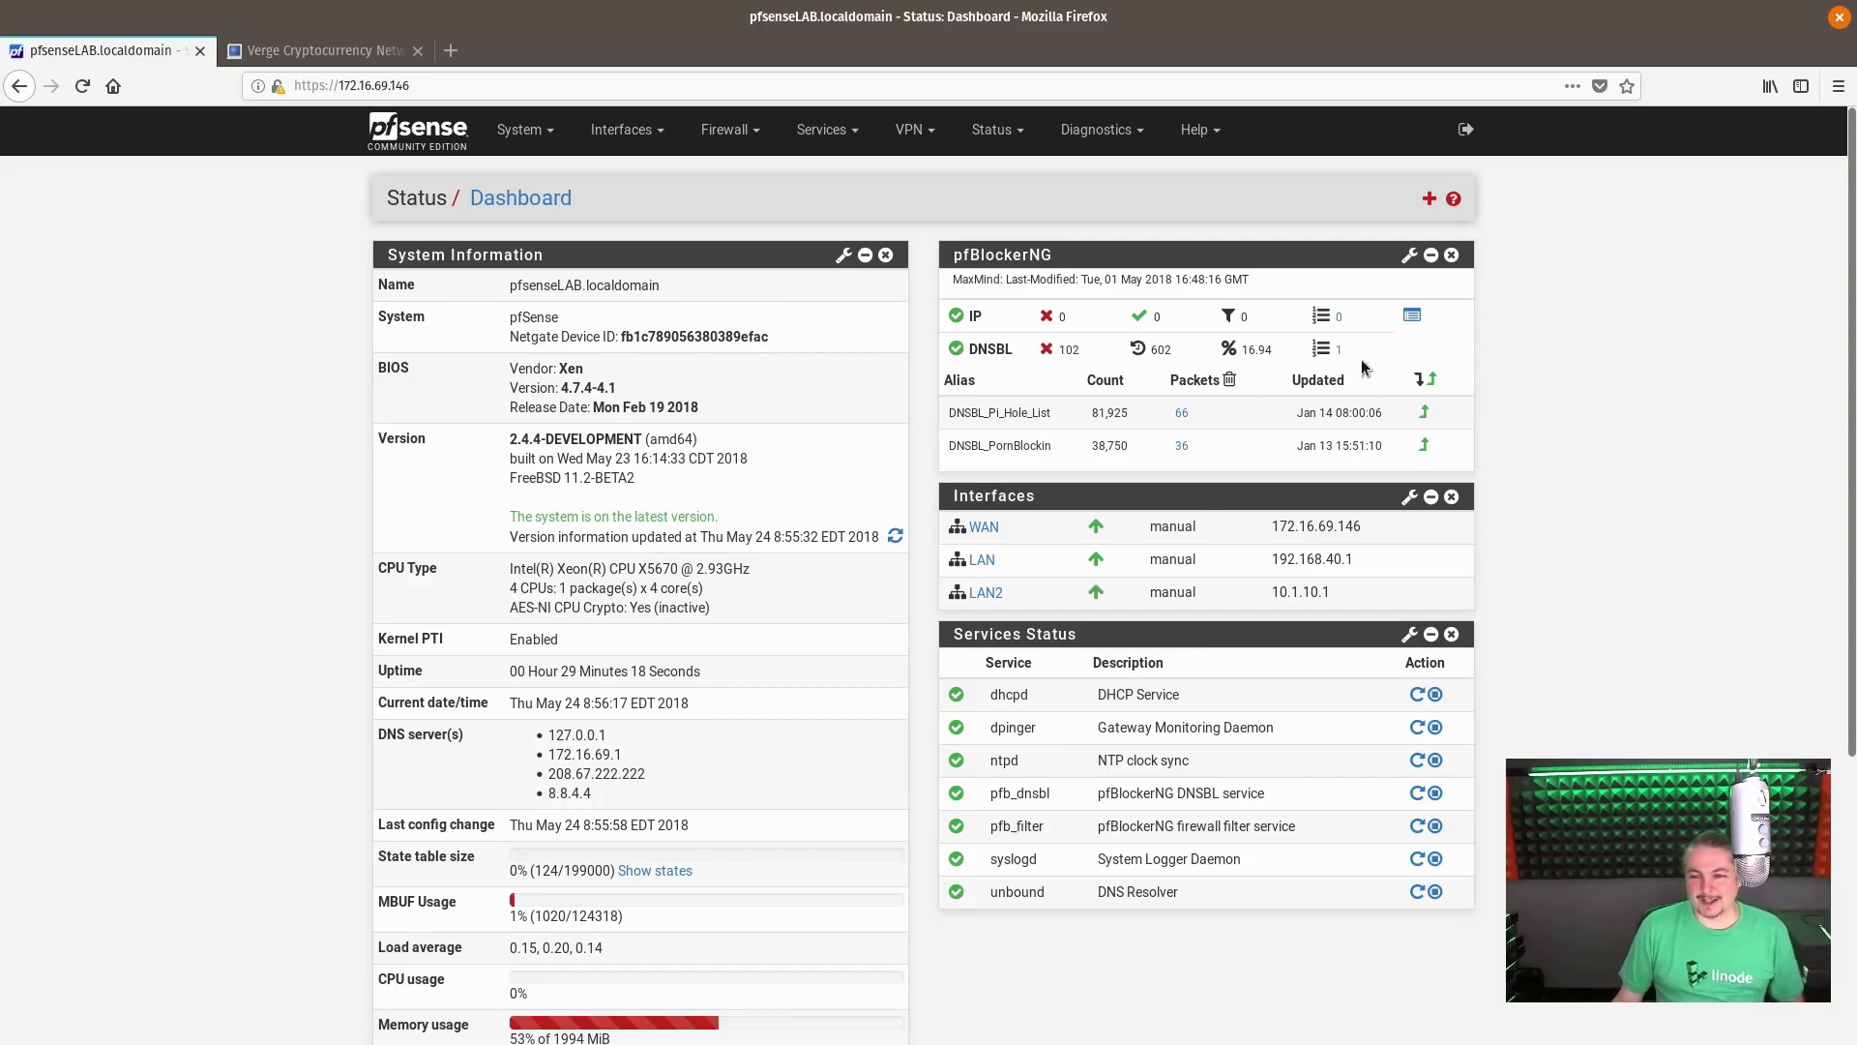
Go from the pfBlockerNG log browser to the Alerts report and examine the source addresses and domains of the DNSBL entries
left_click(1413, 319)
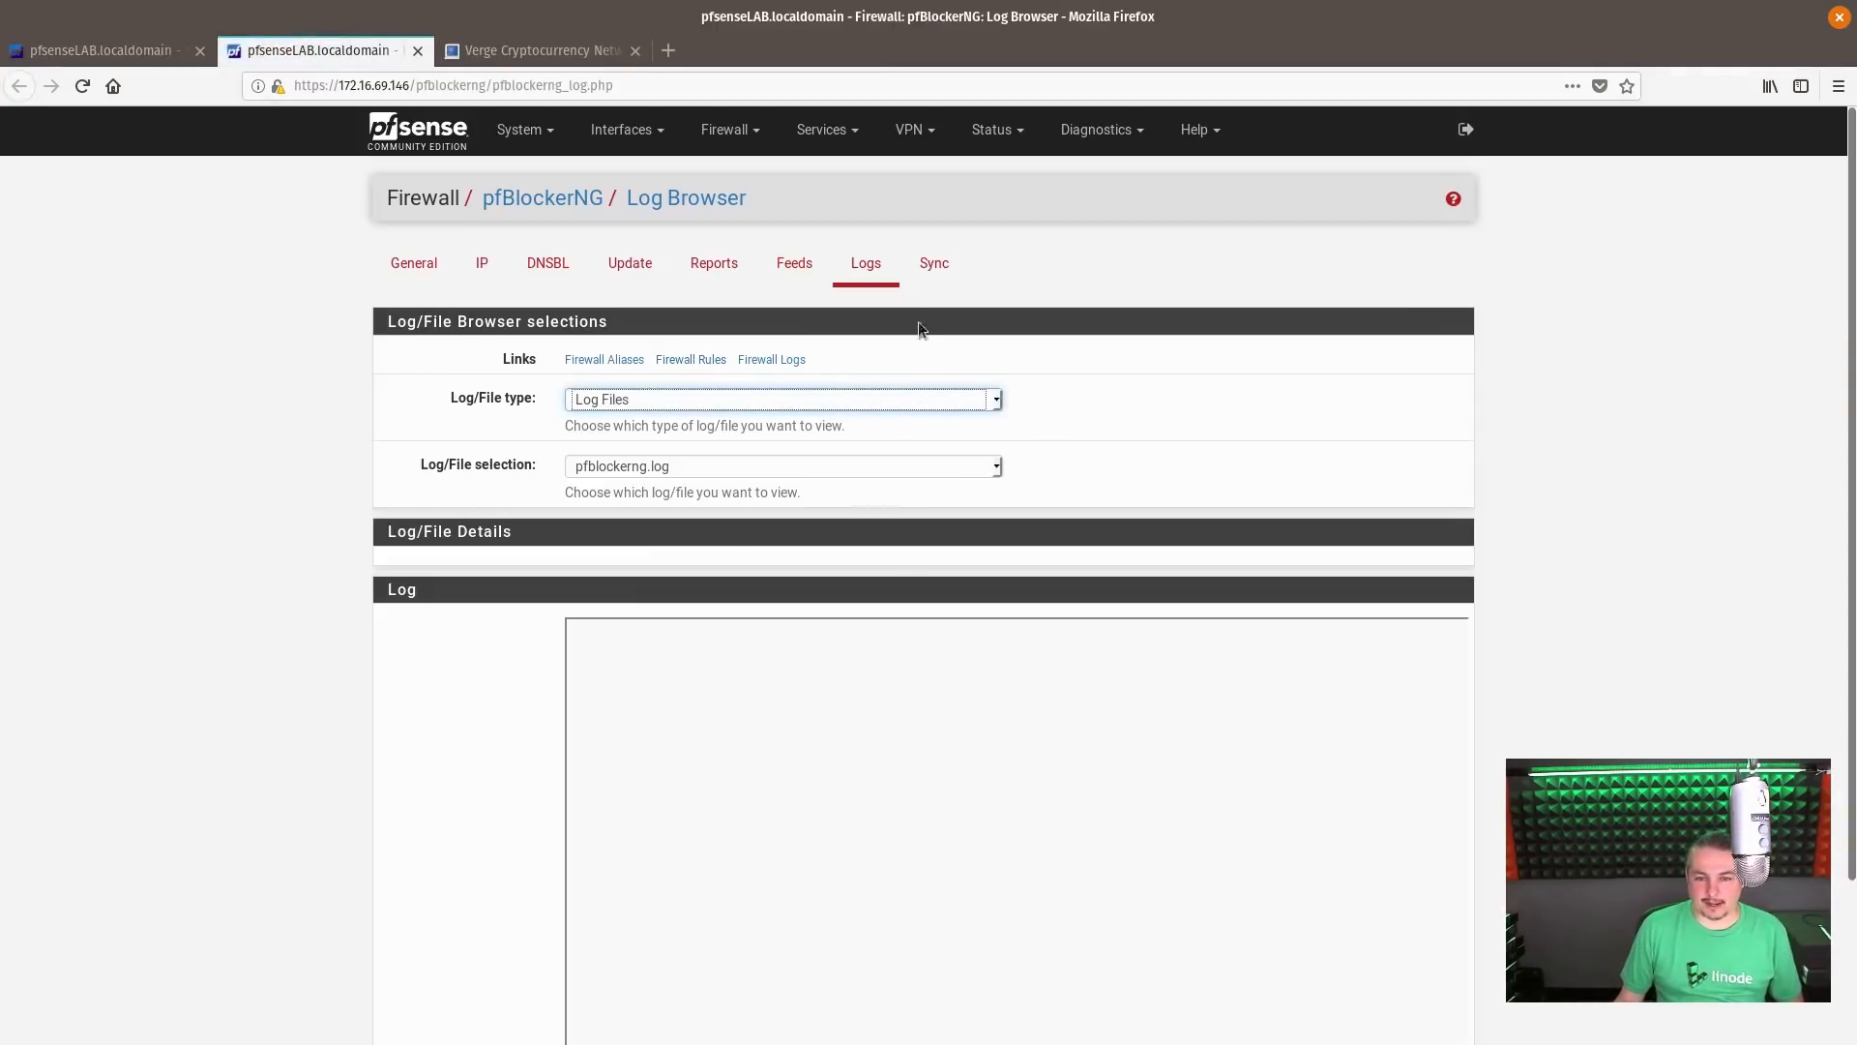
left_click(707, 272)
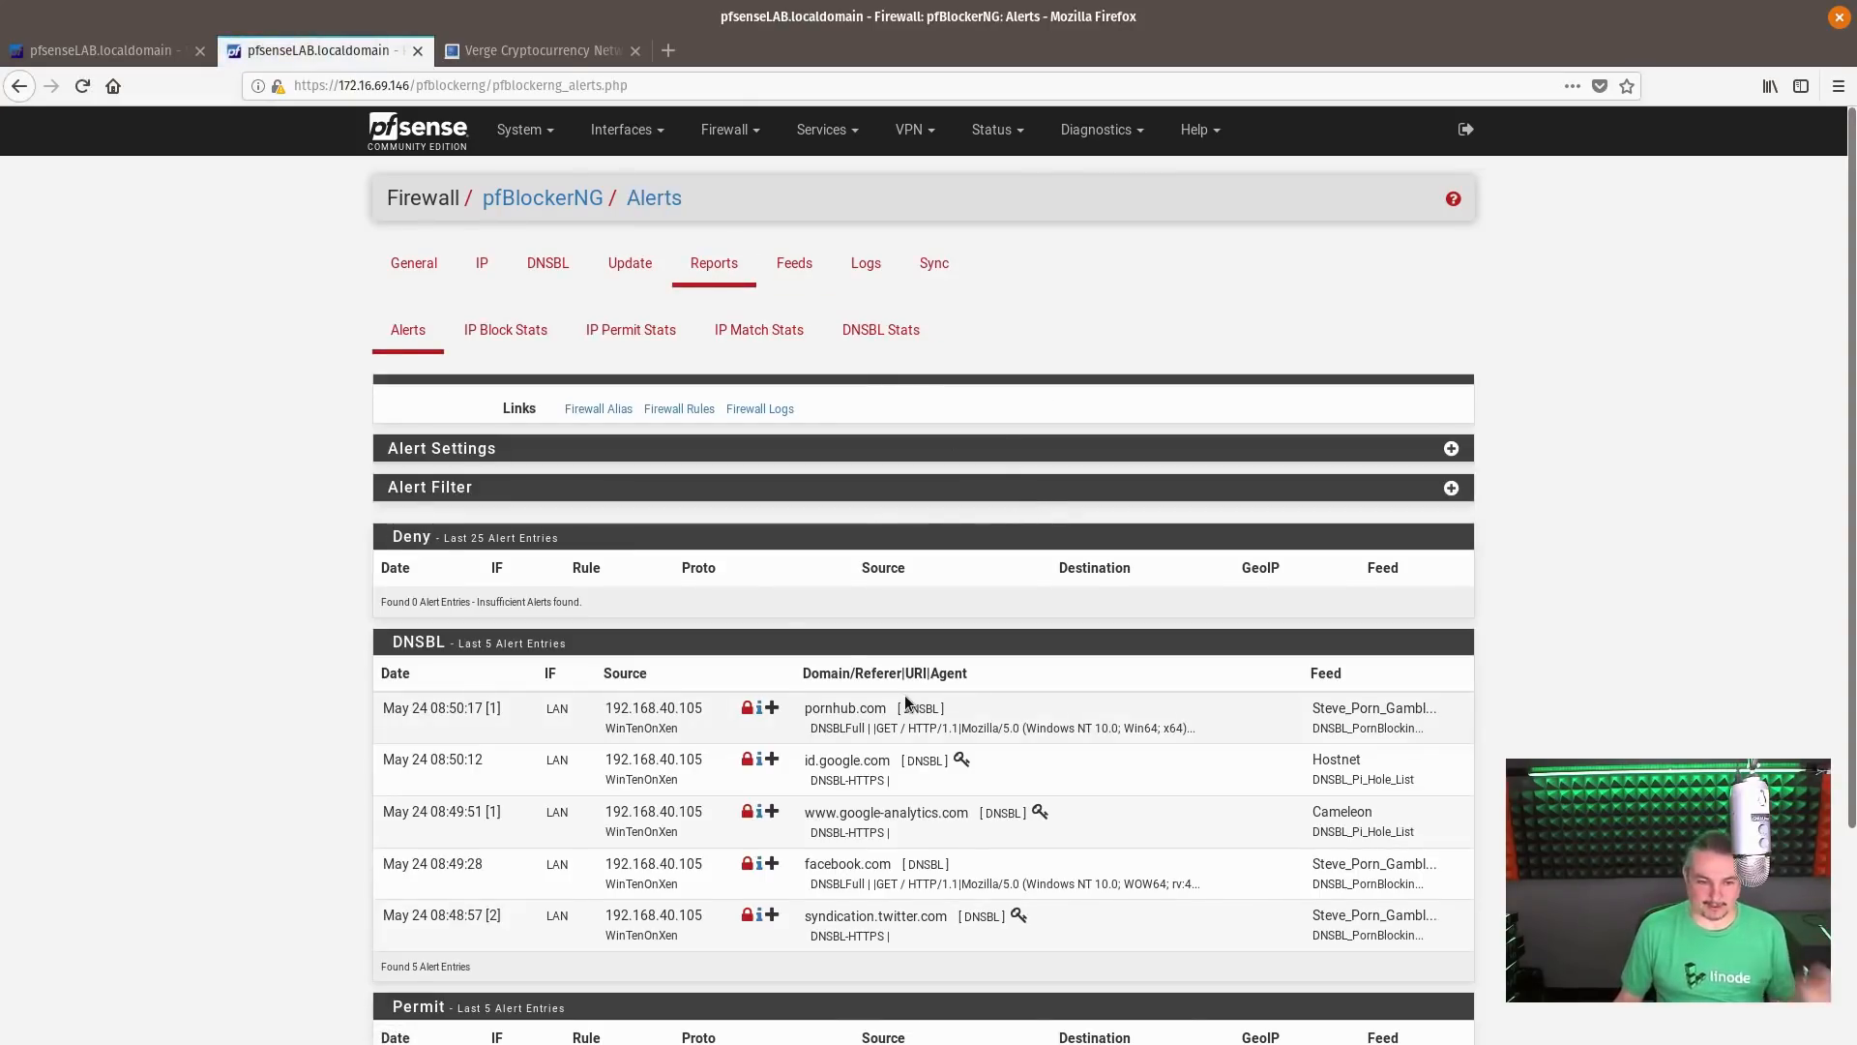
scroll(703, 533, "down", 3)
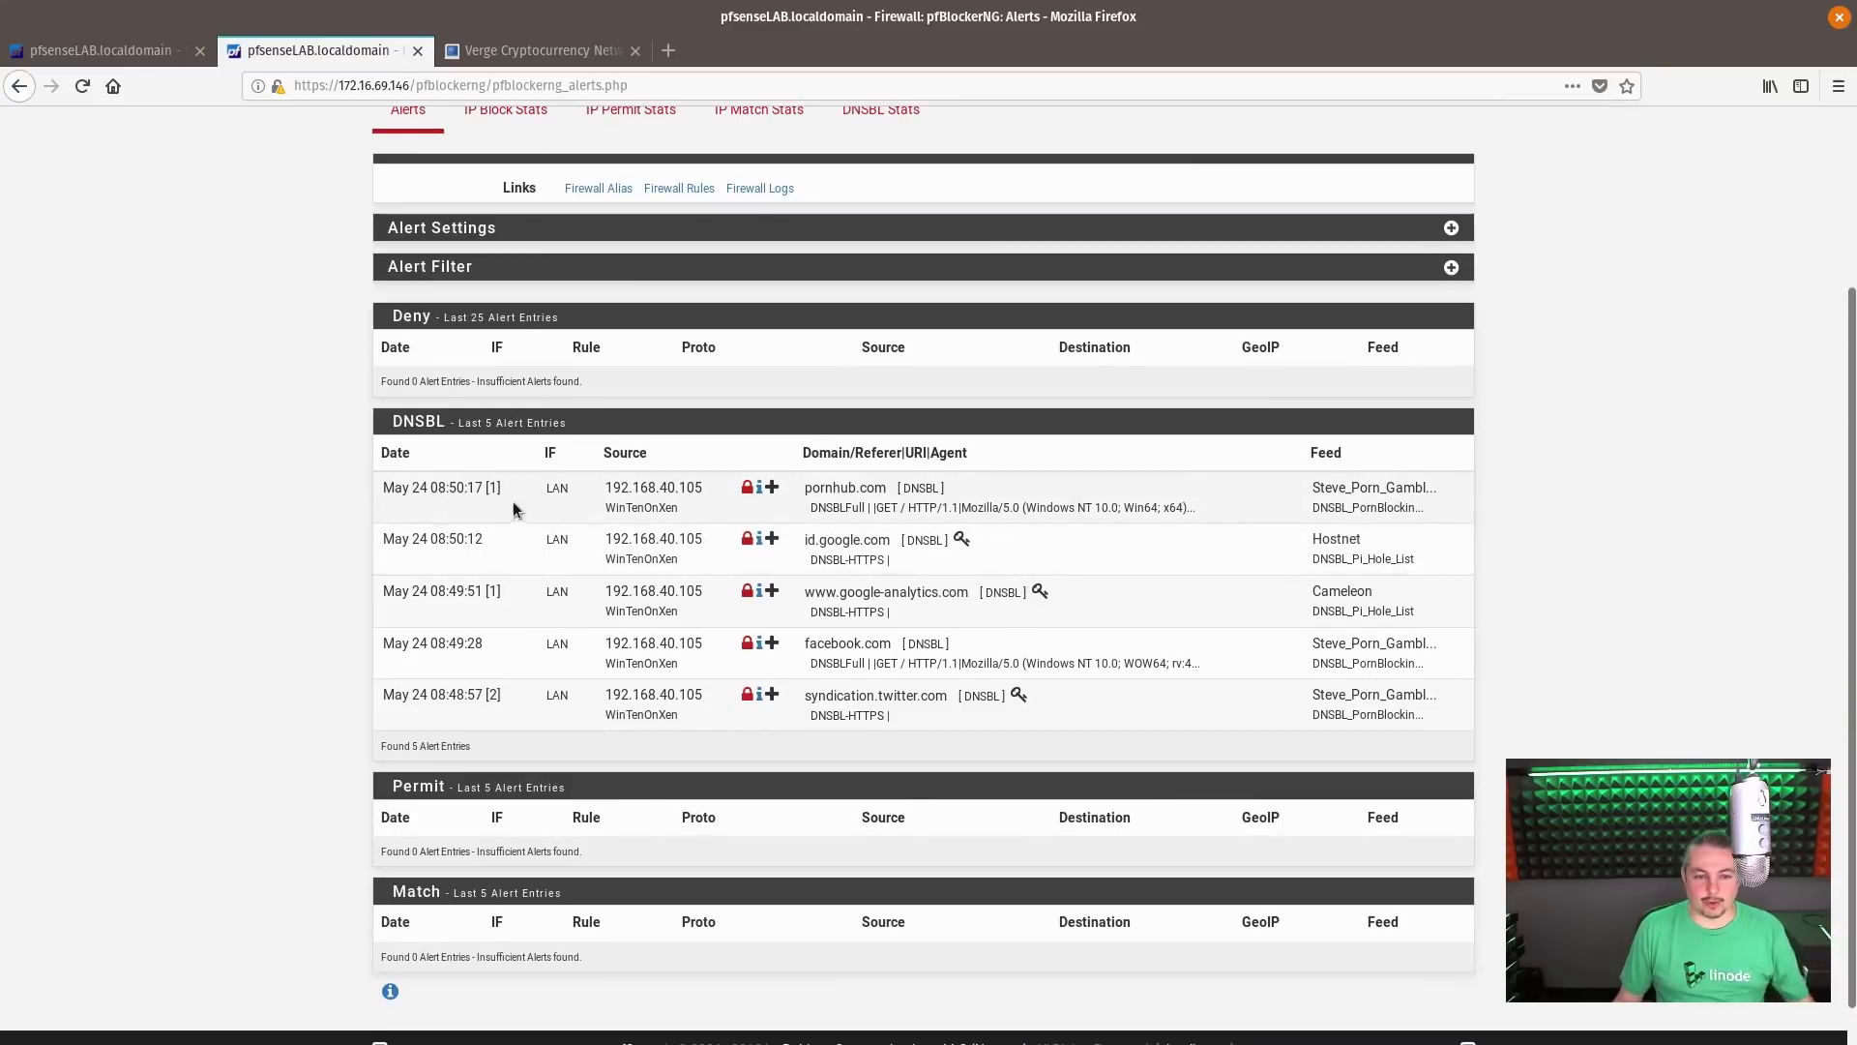
left_click_drag(606, 487, 693, 487)
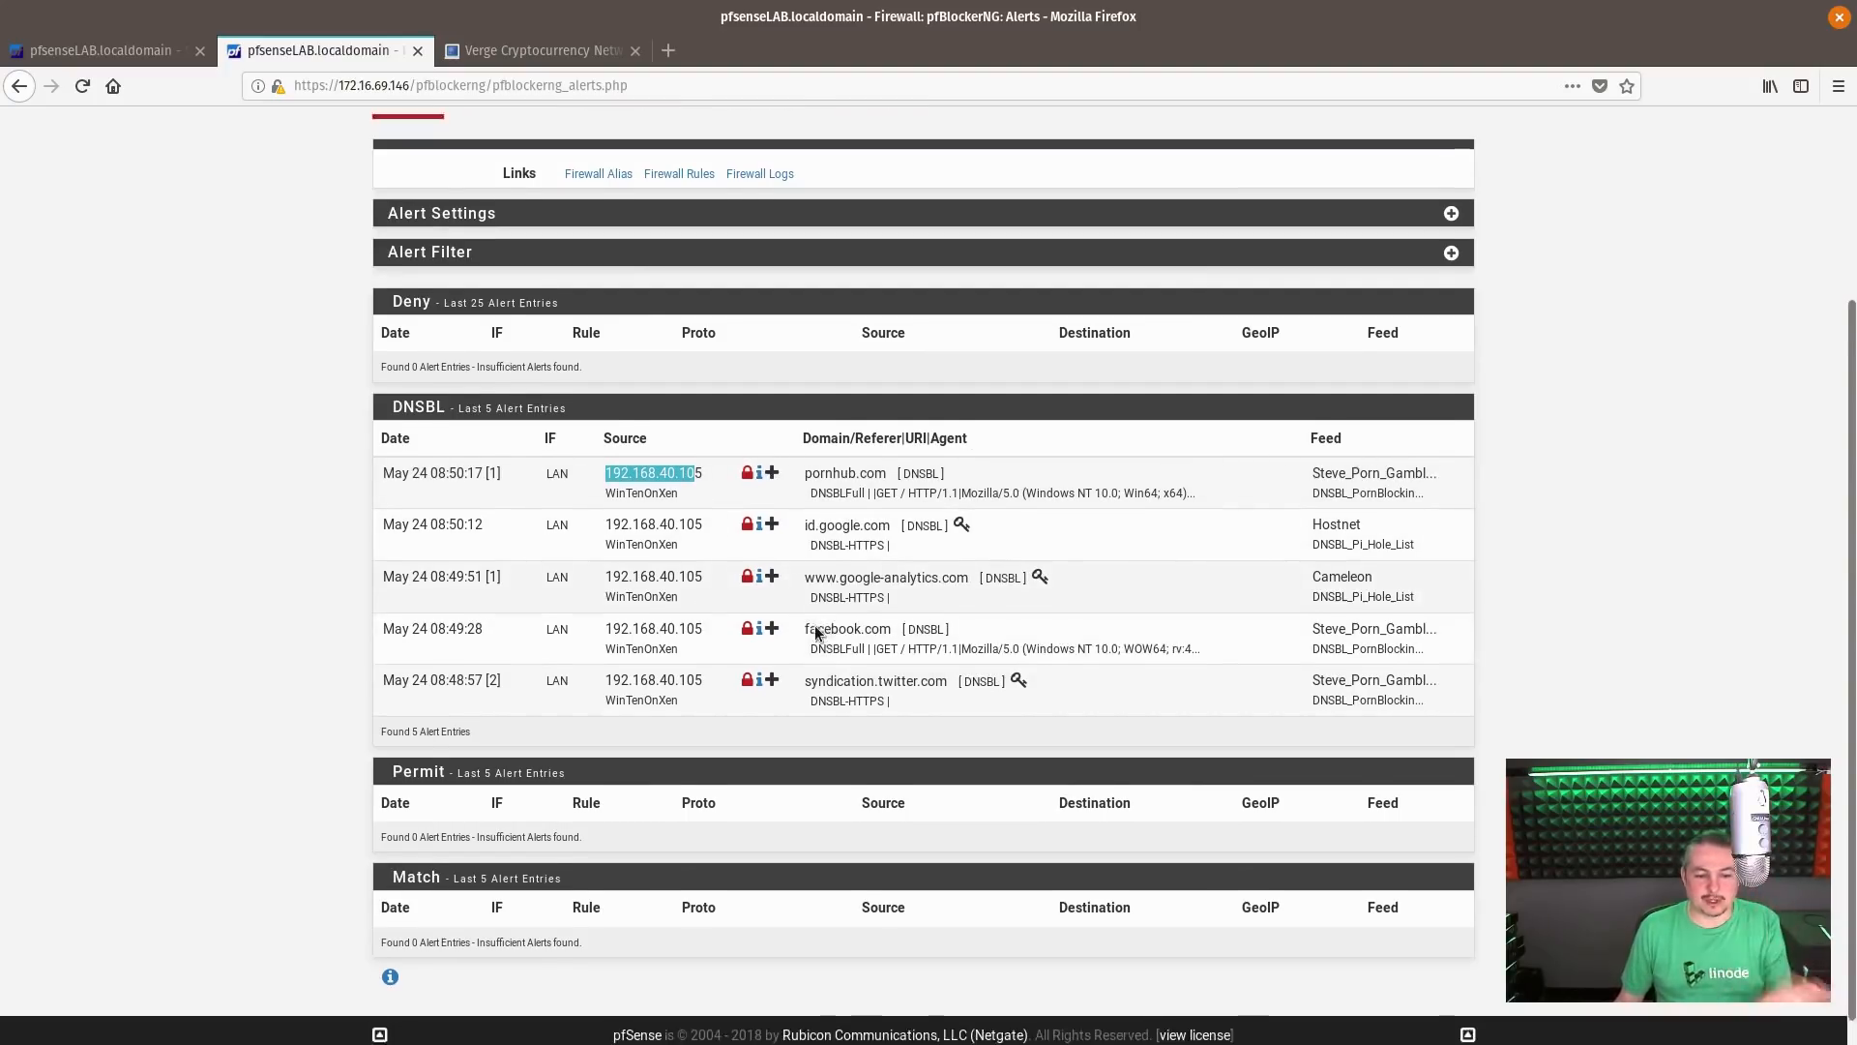
scroll(817, 629, "up", 3)
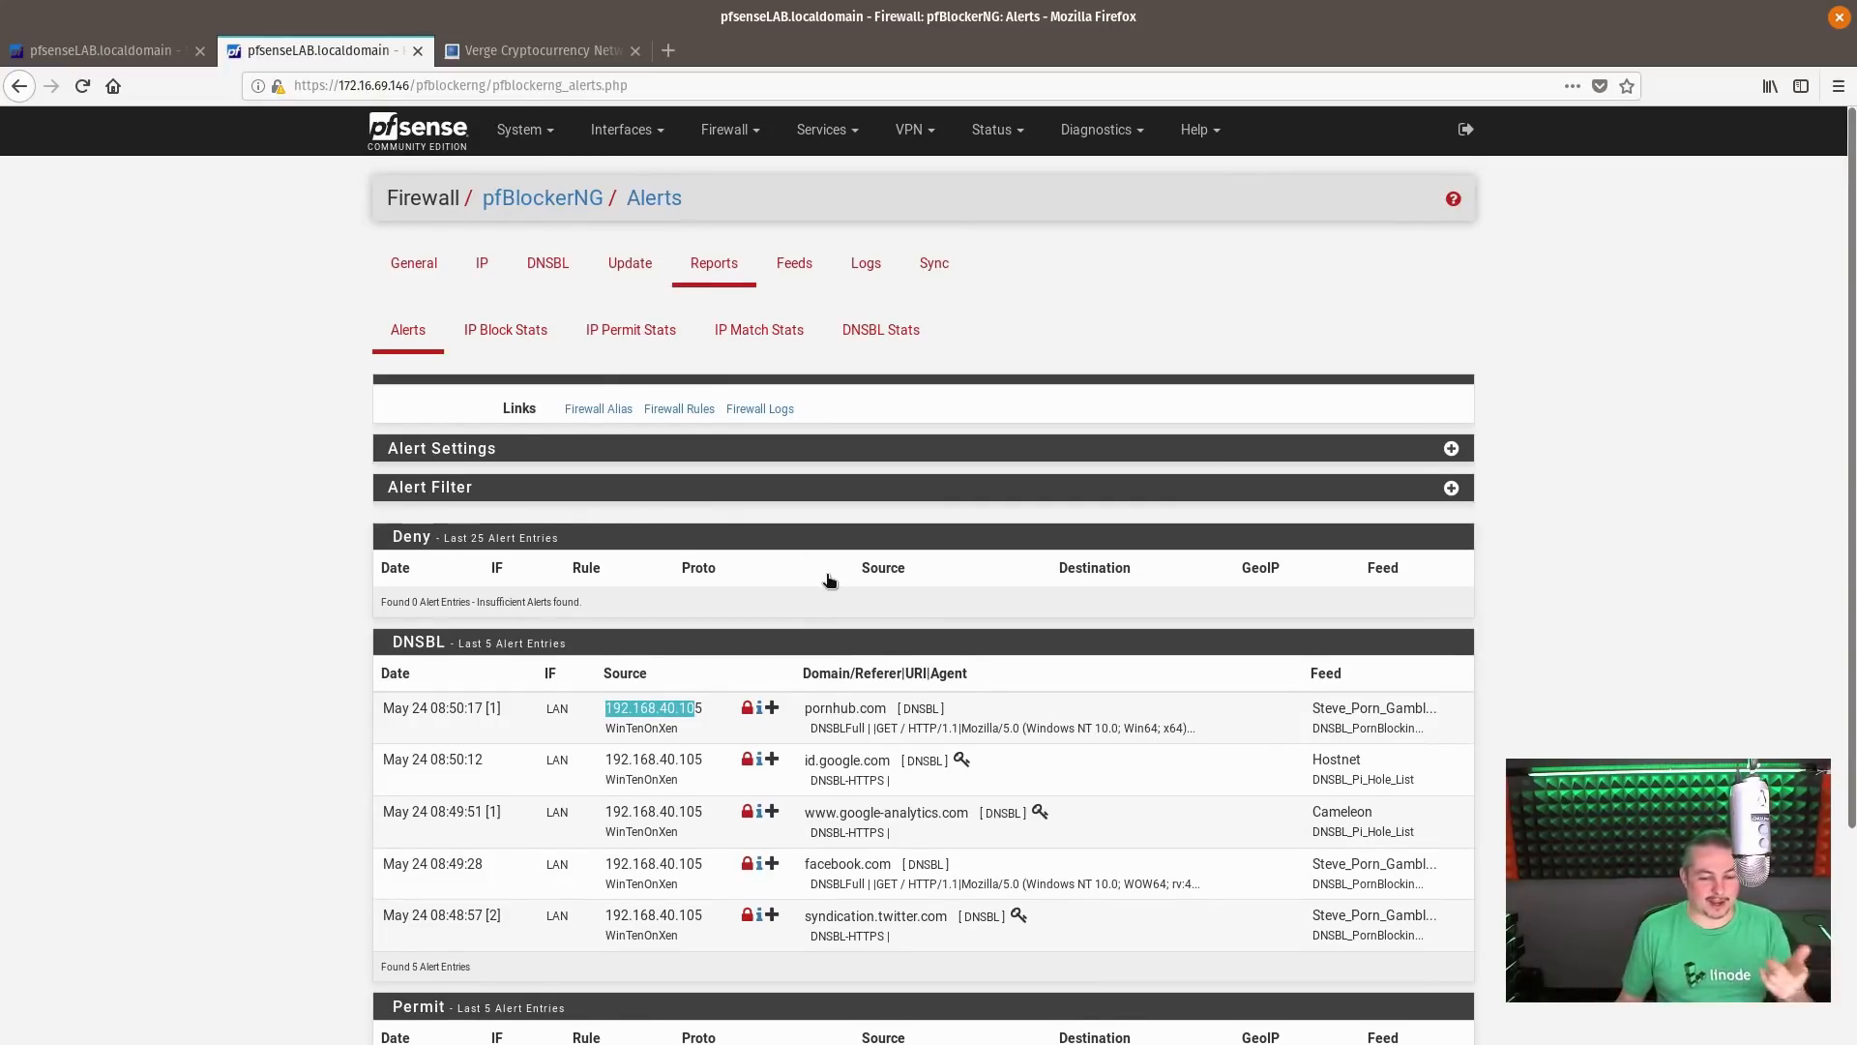
scroll(828, 579, "down", 3)
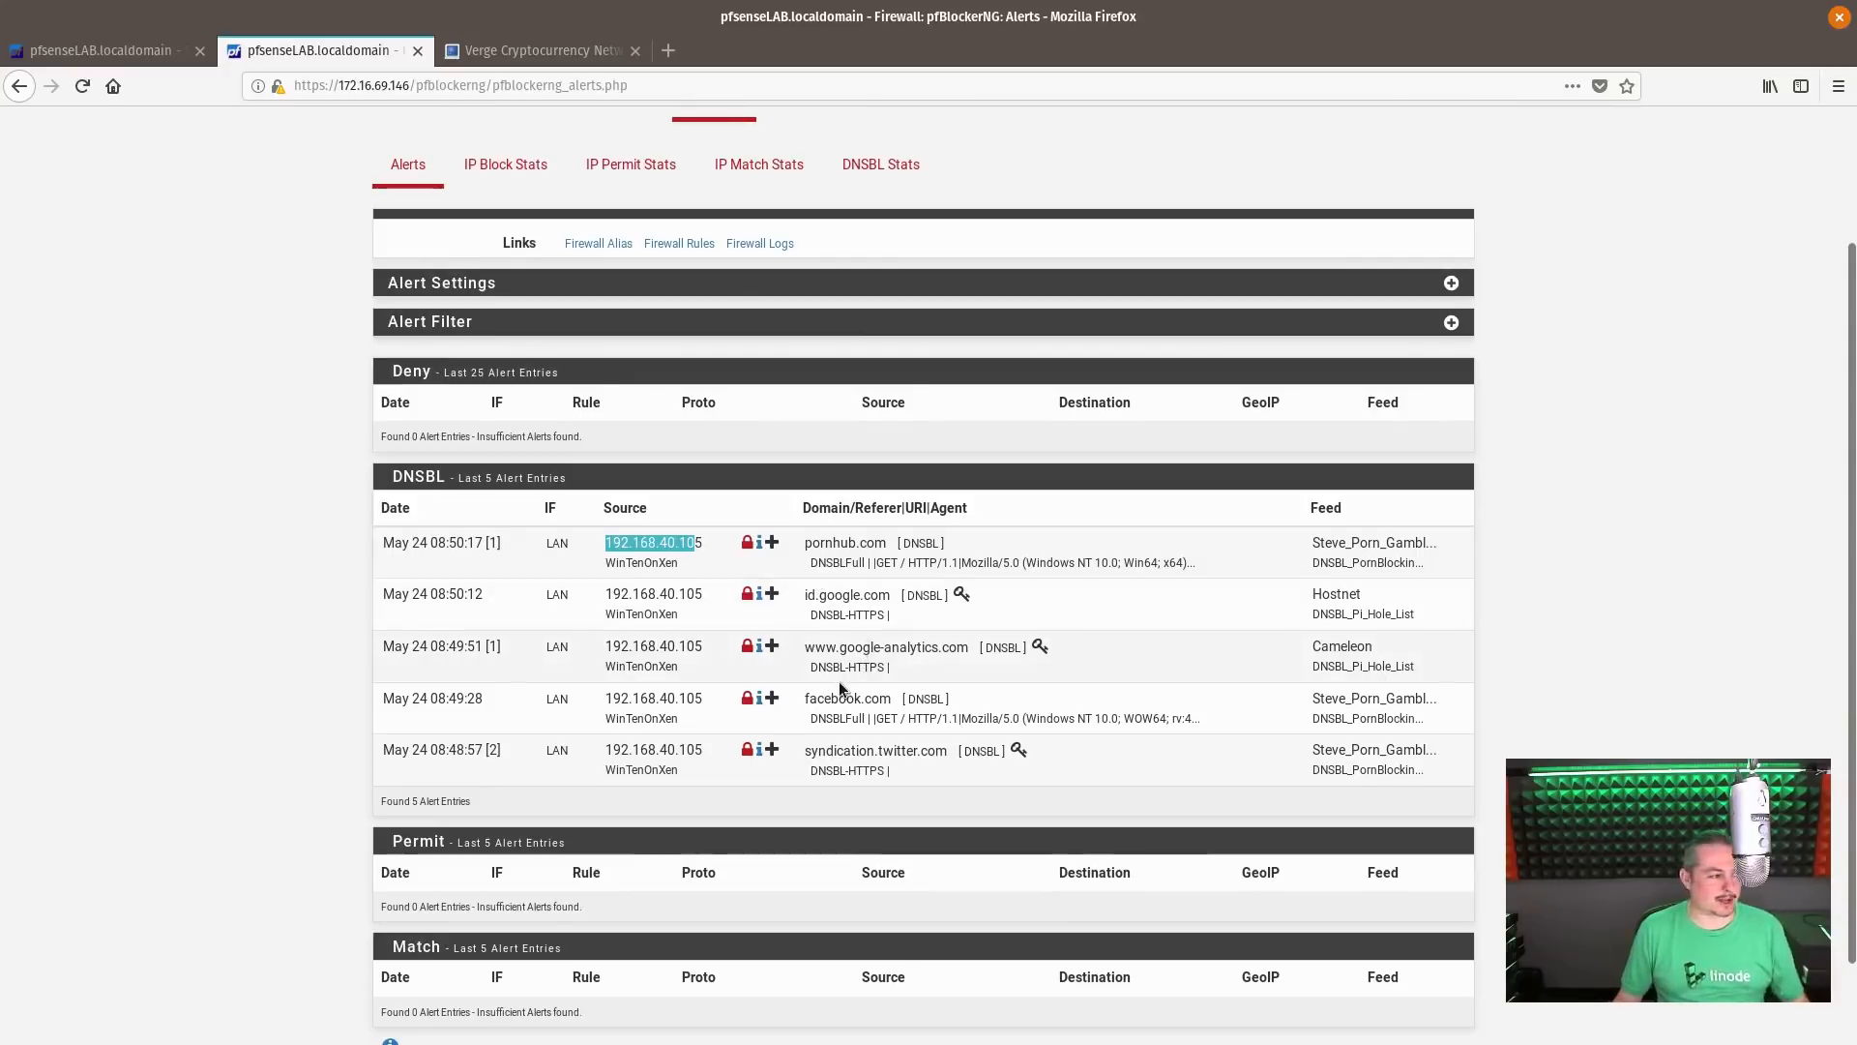
Bring up the WIN10ONXEN ConnectWiseControl session with the DNSBL block page and position its window beside the alert dates
key("super")
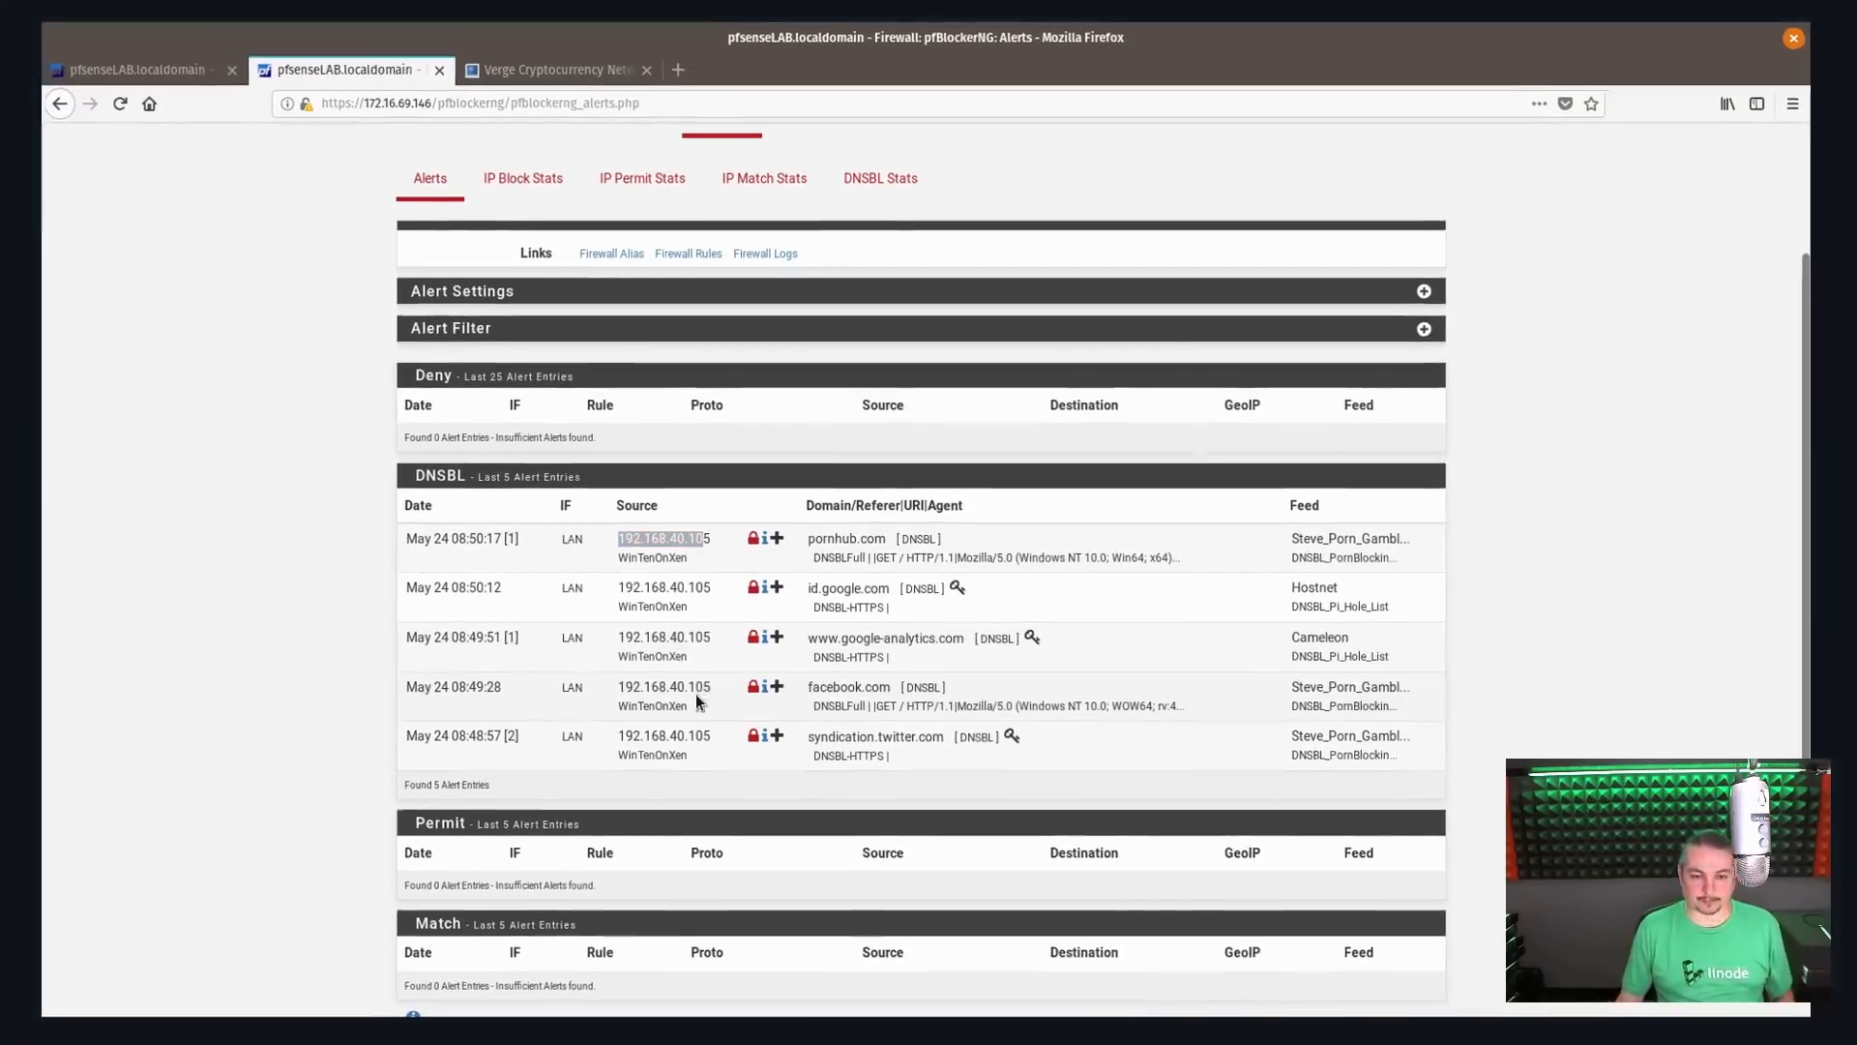
left_click_drag(957, 0, 956, 213)
left_click(1393, 311)
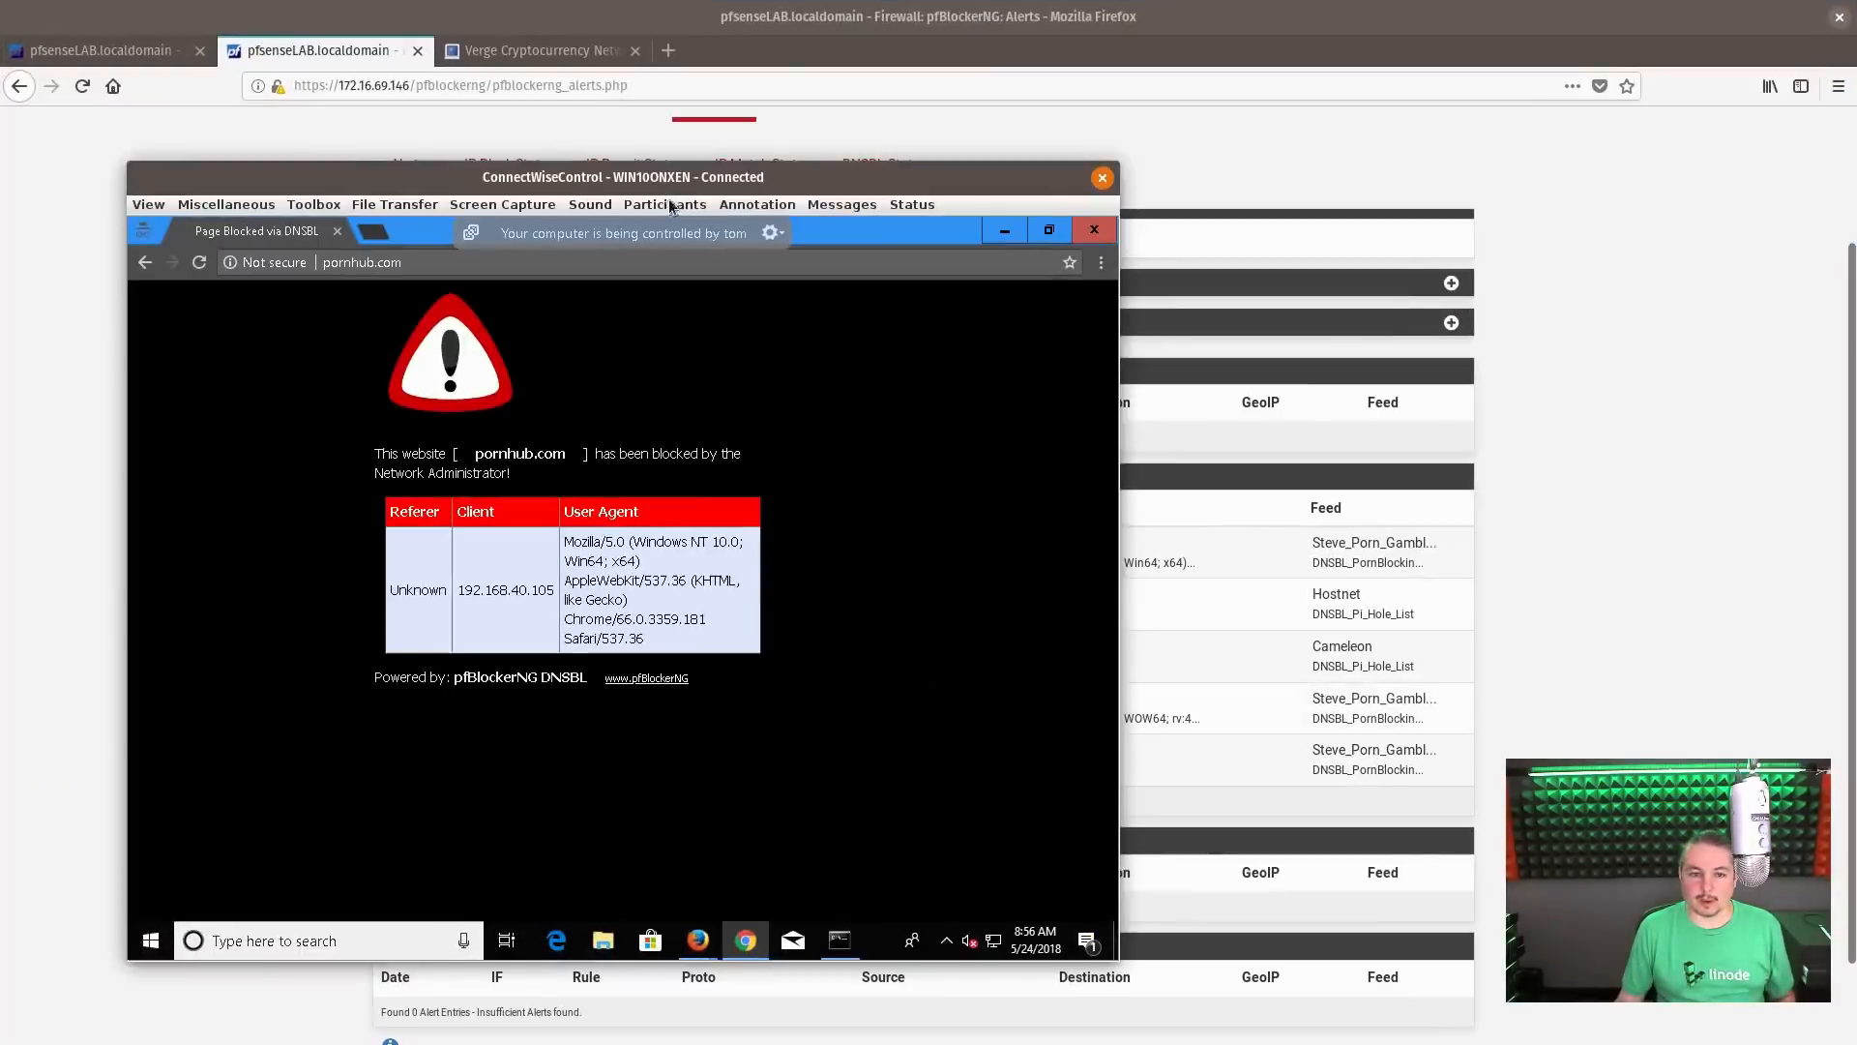
left_click_drag(692, 182, 970, 119)
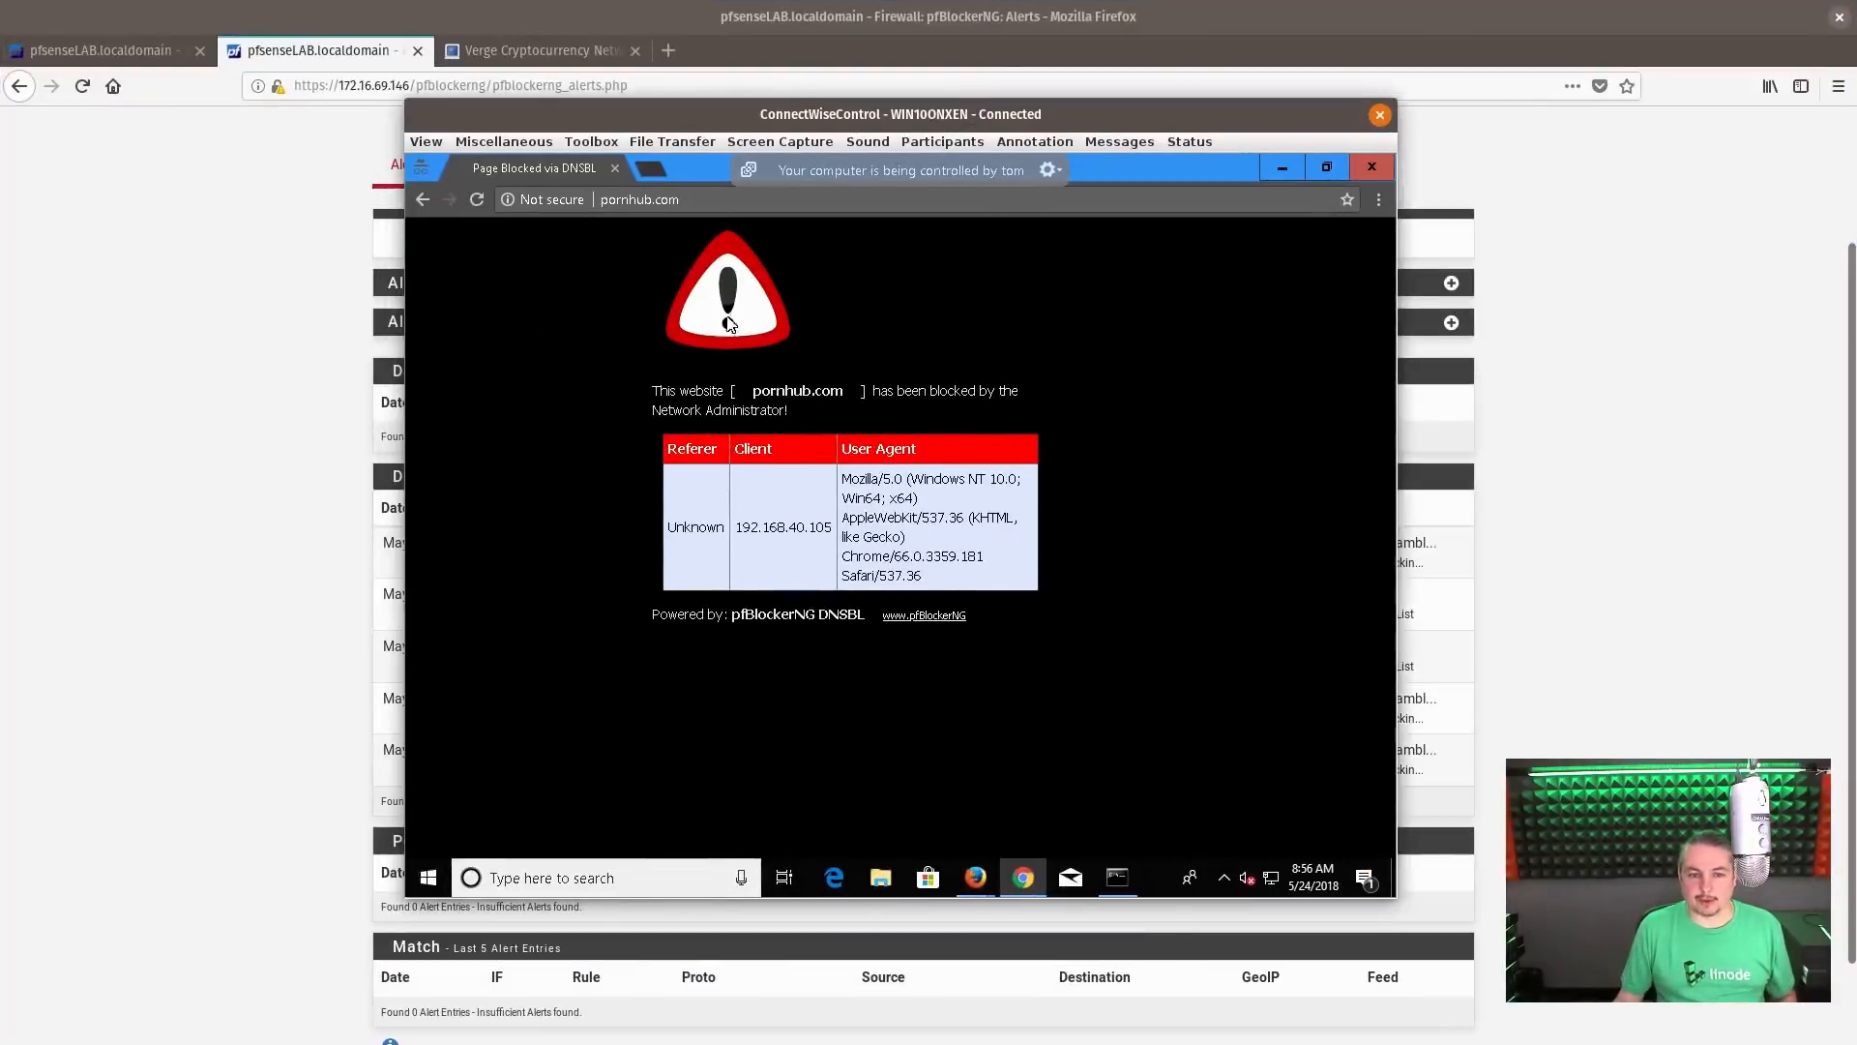
left_click_drag(629, 121, 788, 120)
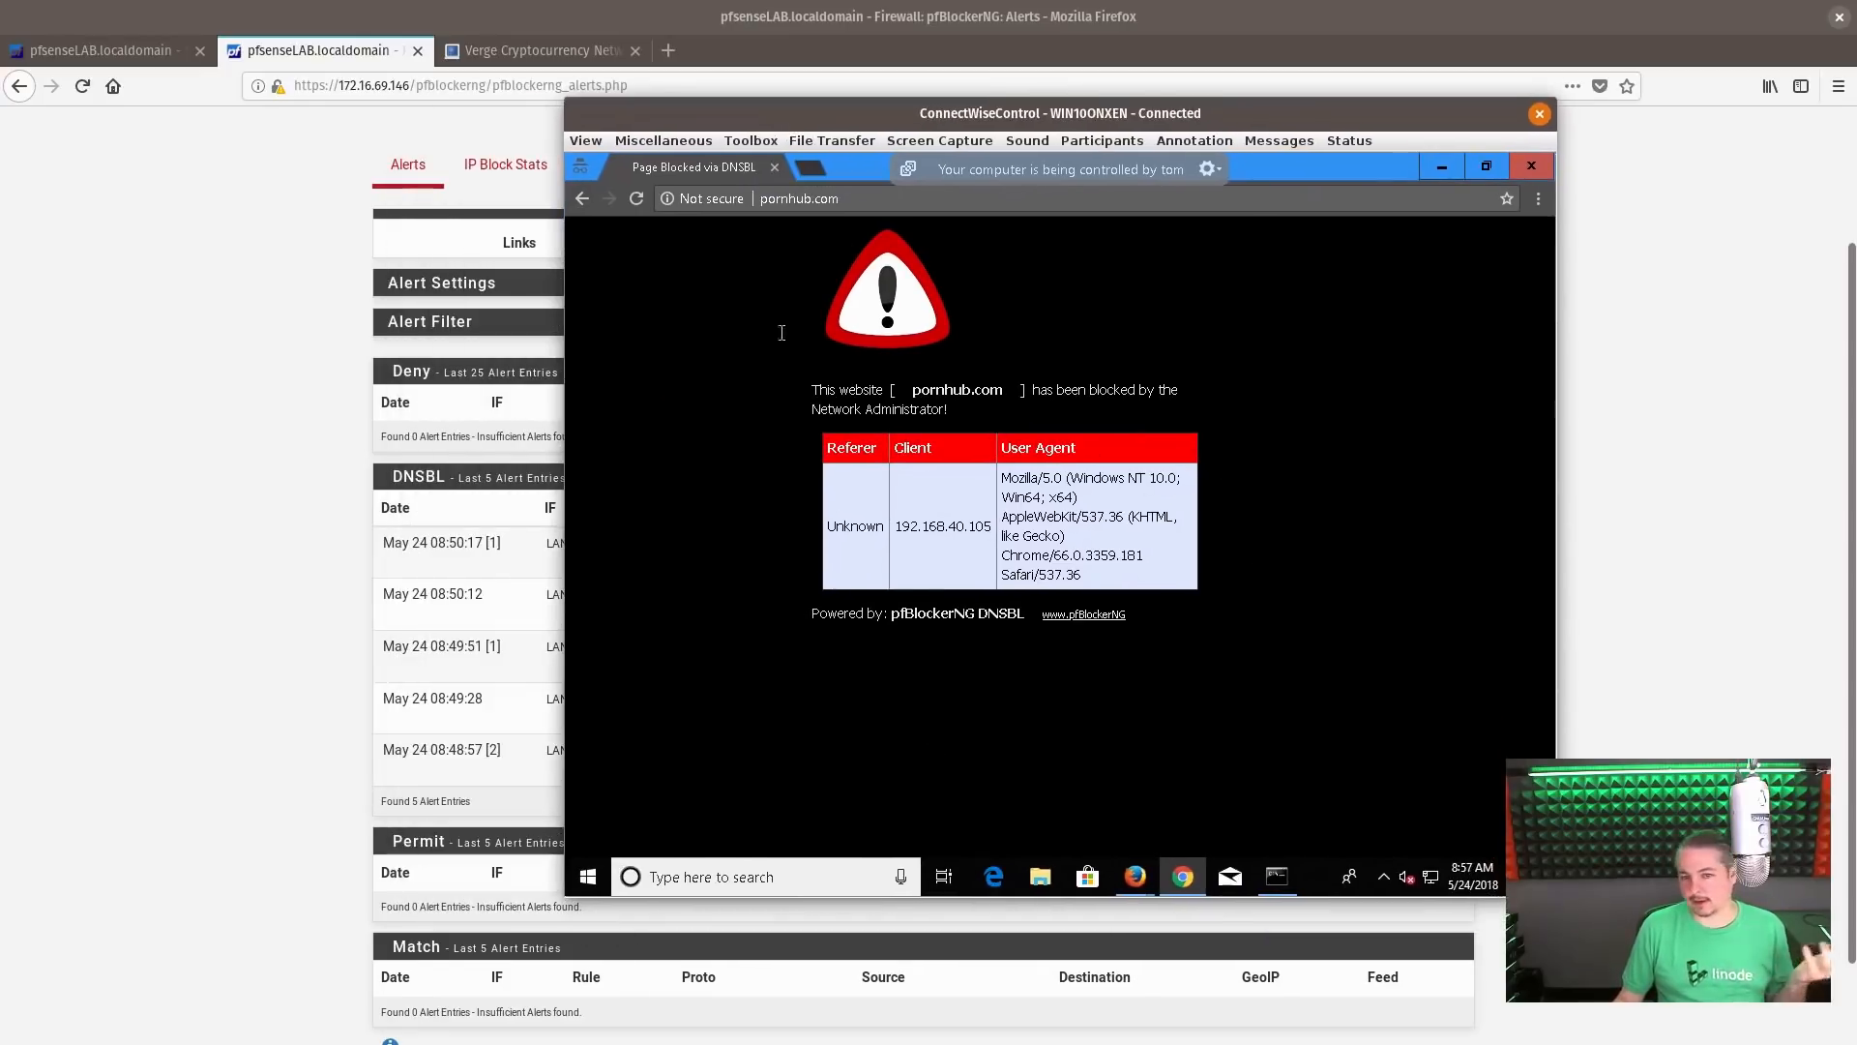
left_click_drag(985, 120, 964, 116)
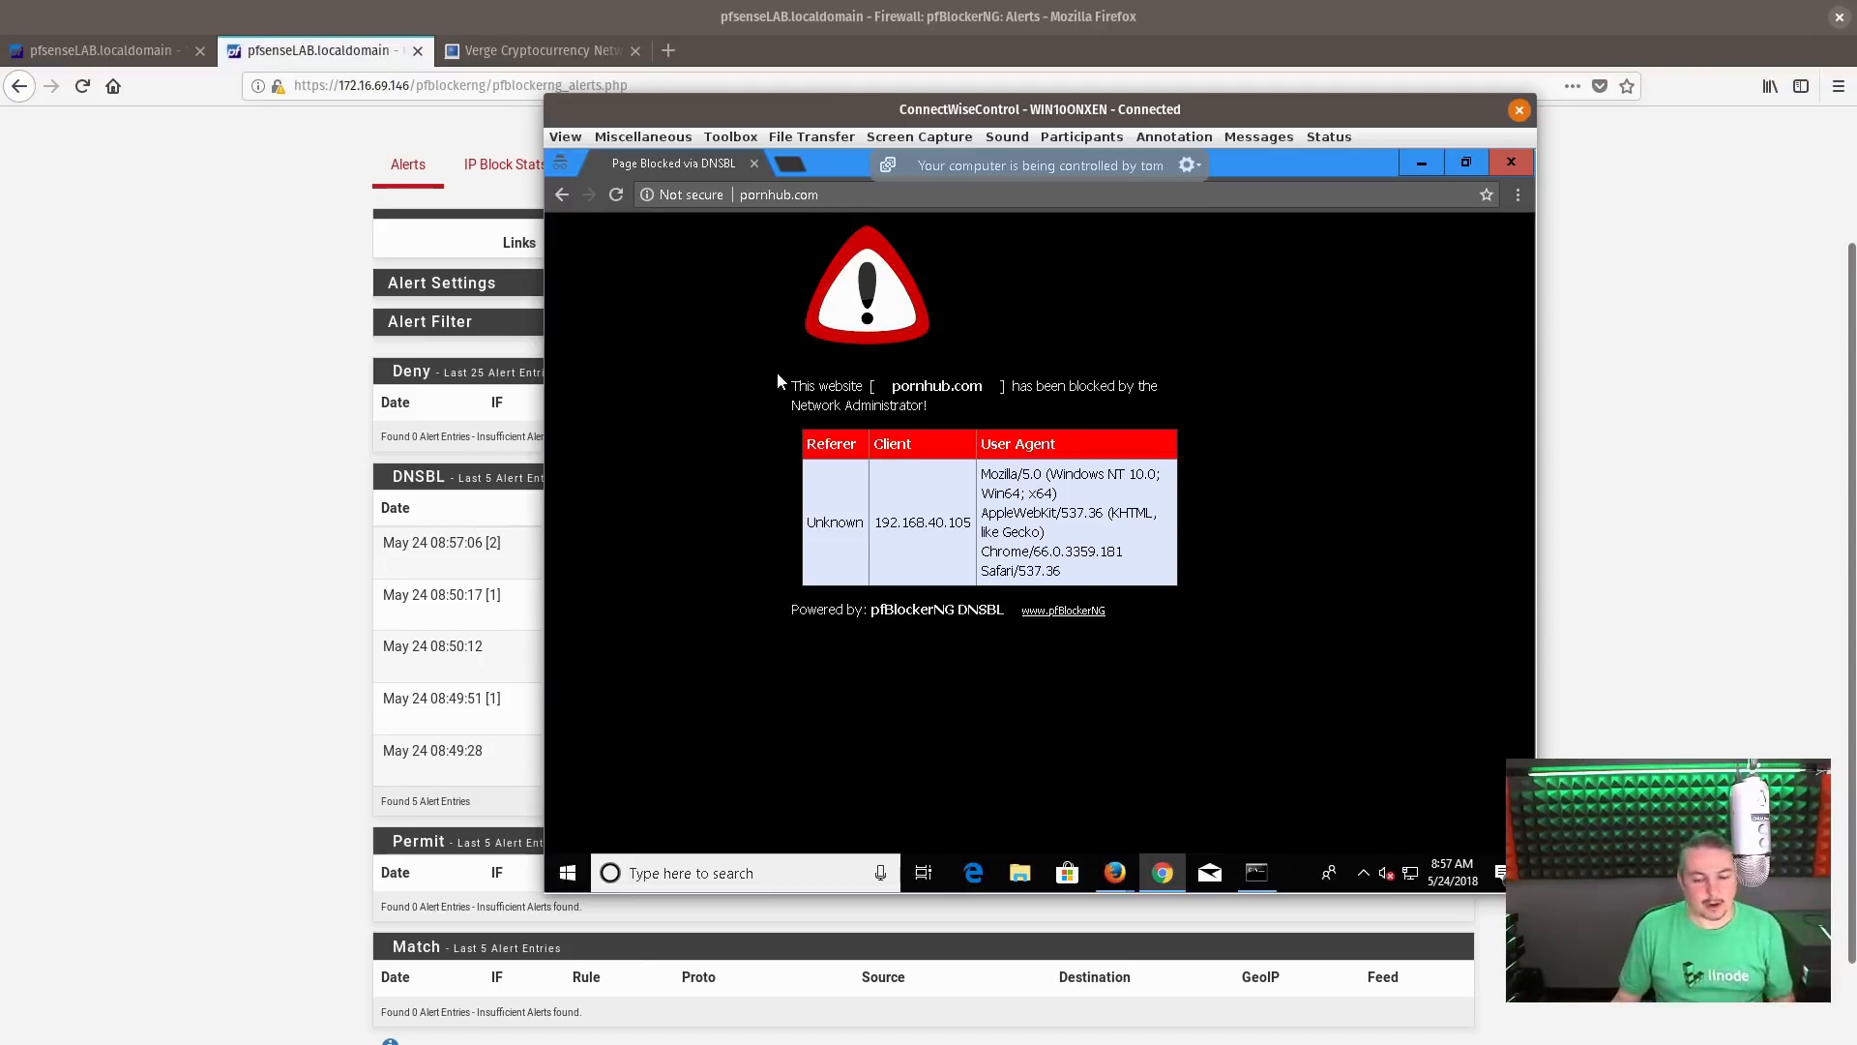
Switch the remote session to its Firefox window and view the BleepingComputer article on the Verge cryptocurrency network
mouse_move(1122, 875)
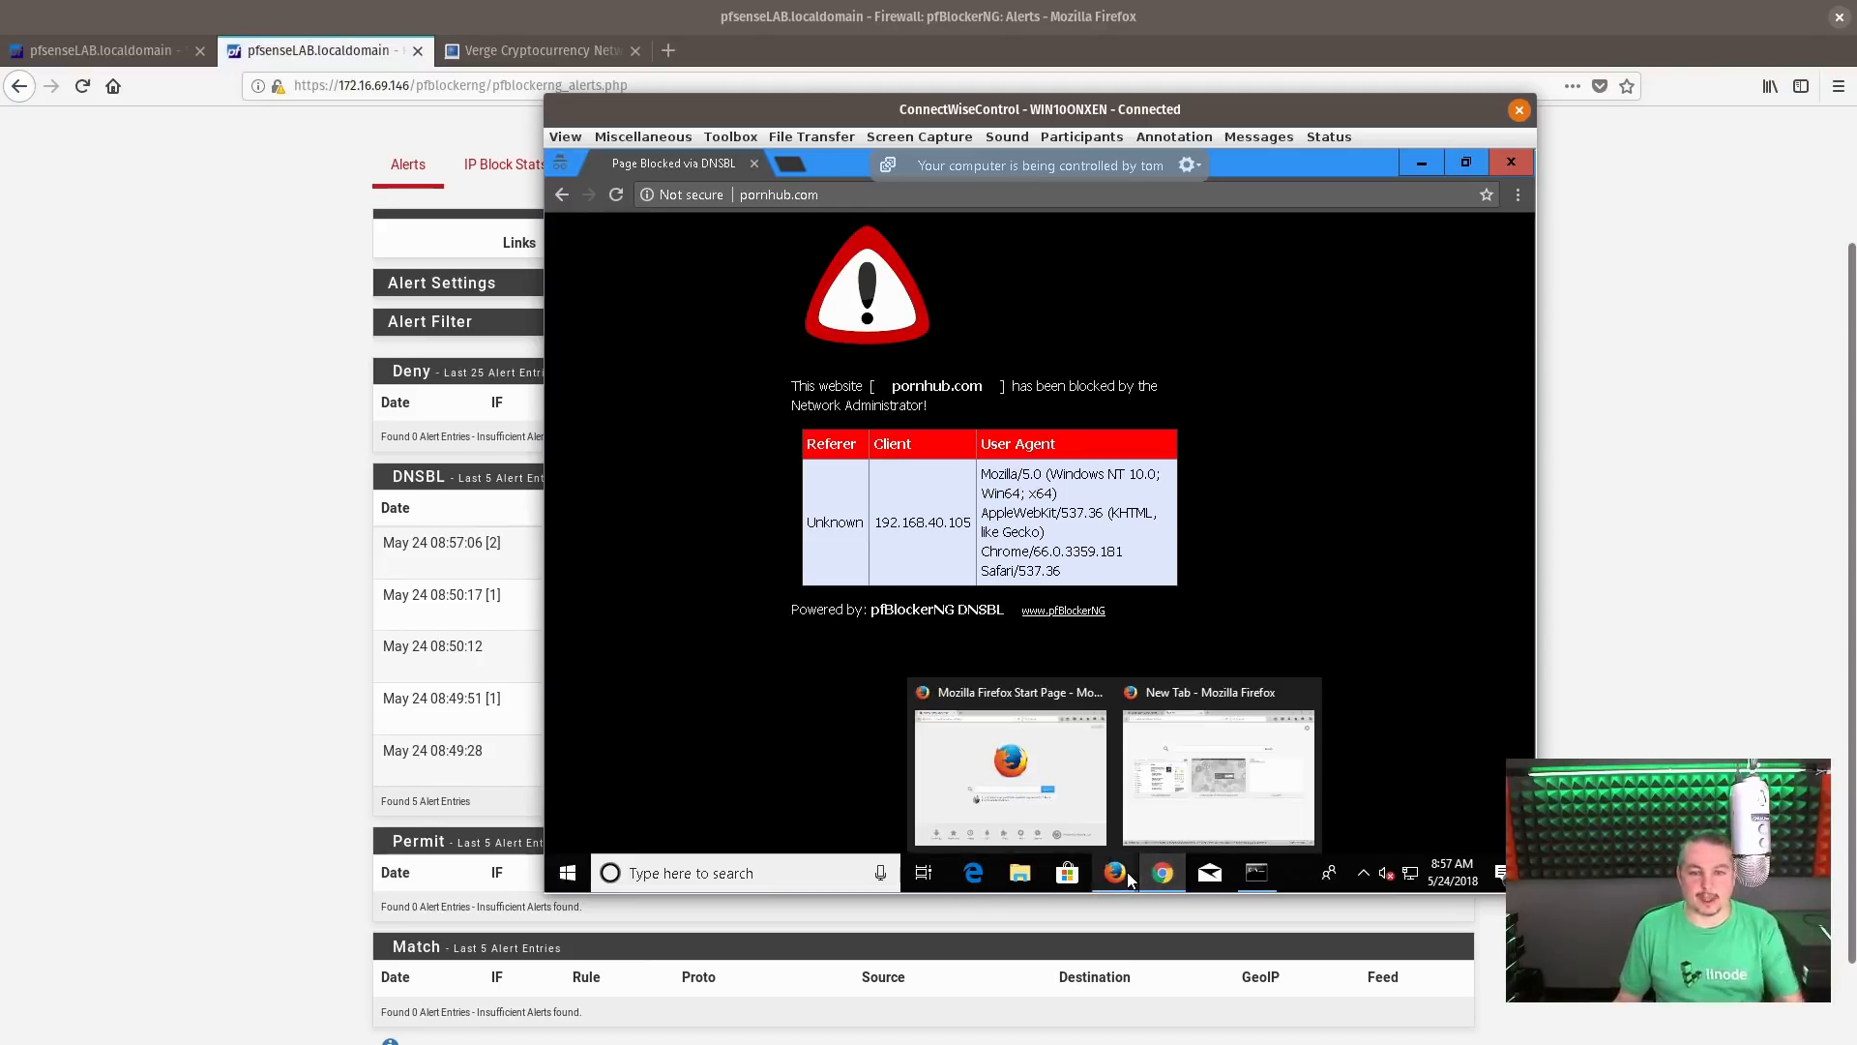
mouse_move(1027, 771)
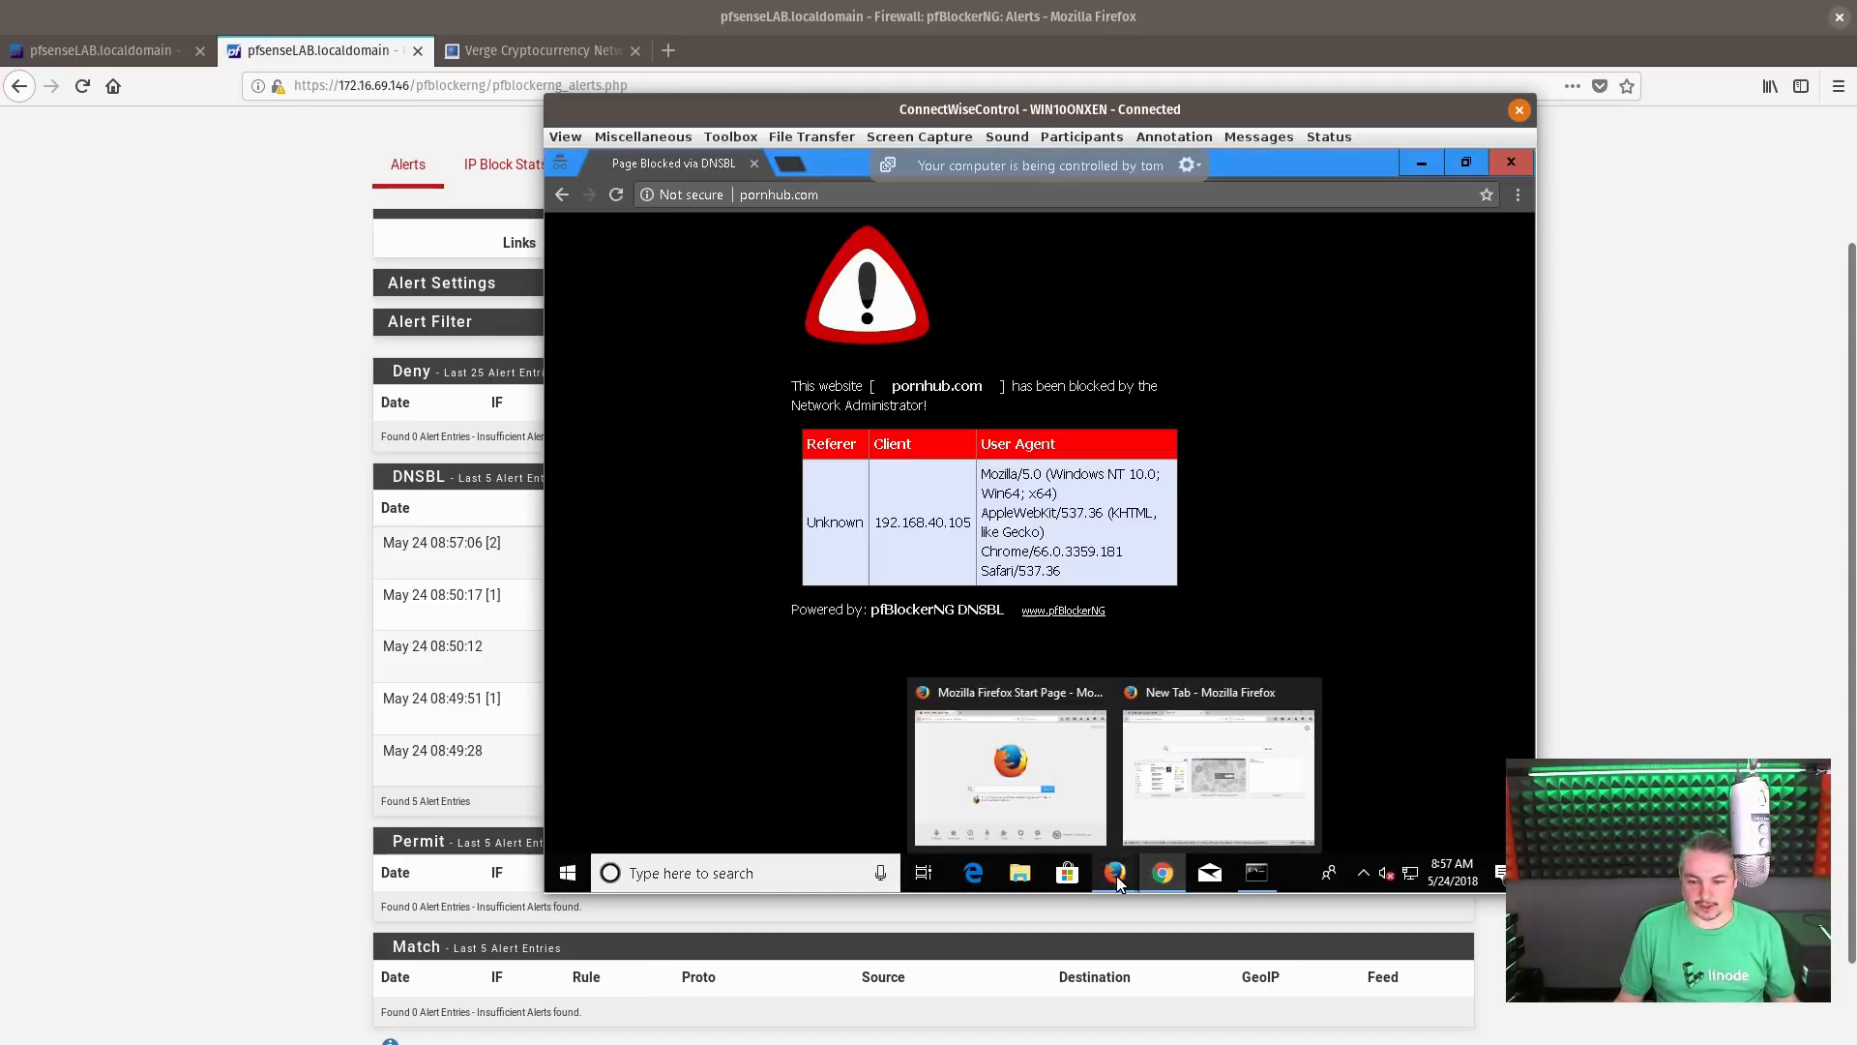
left_click(1216, 793)
left_click(672, 166)
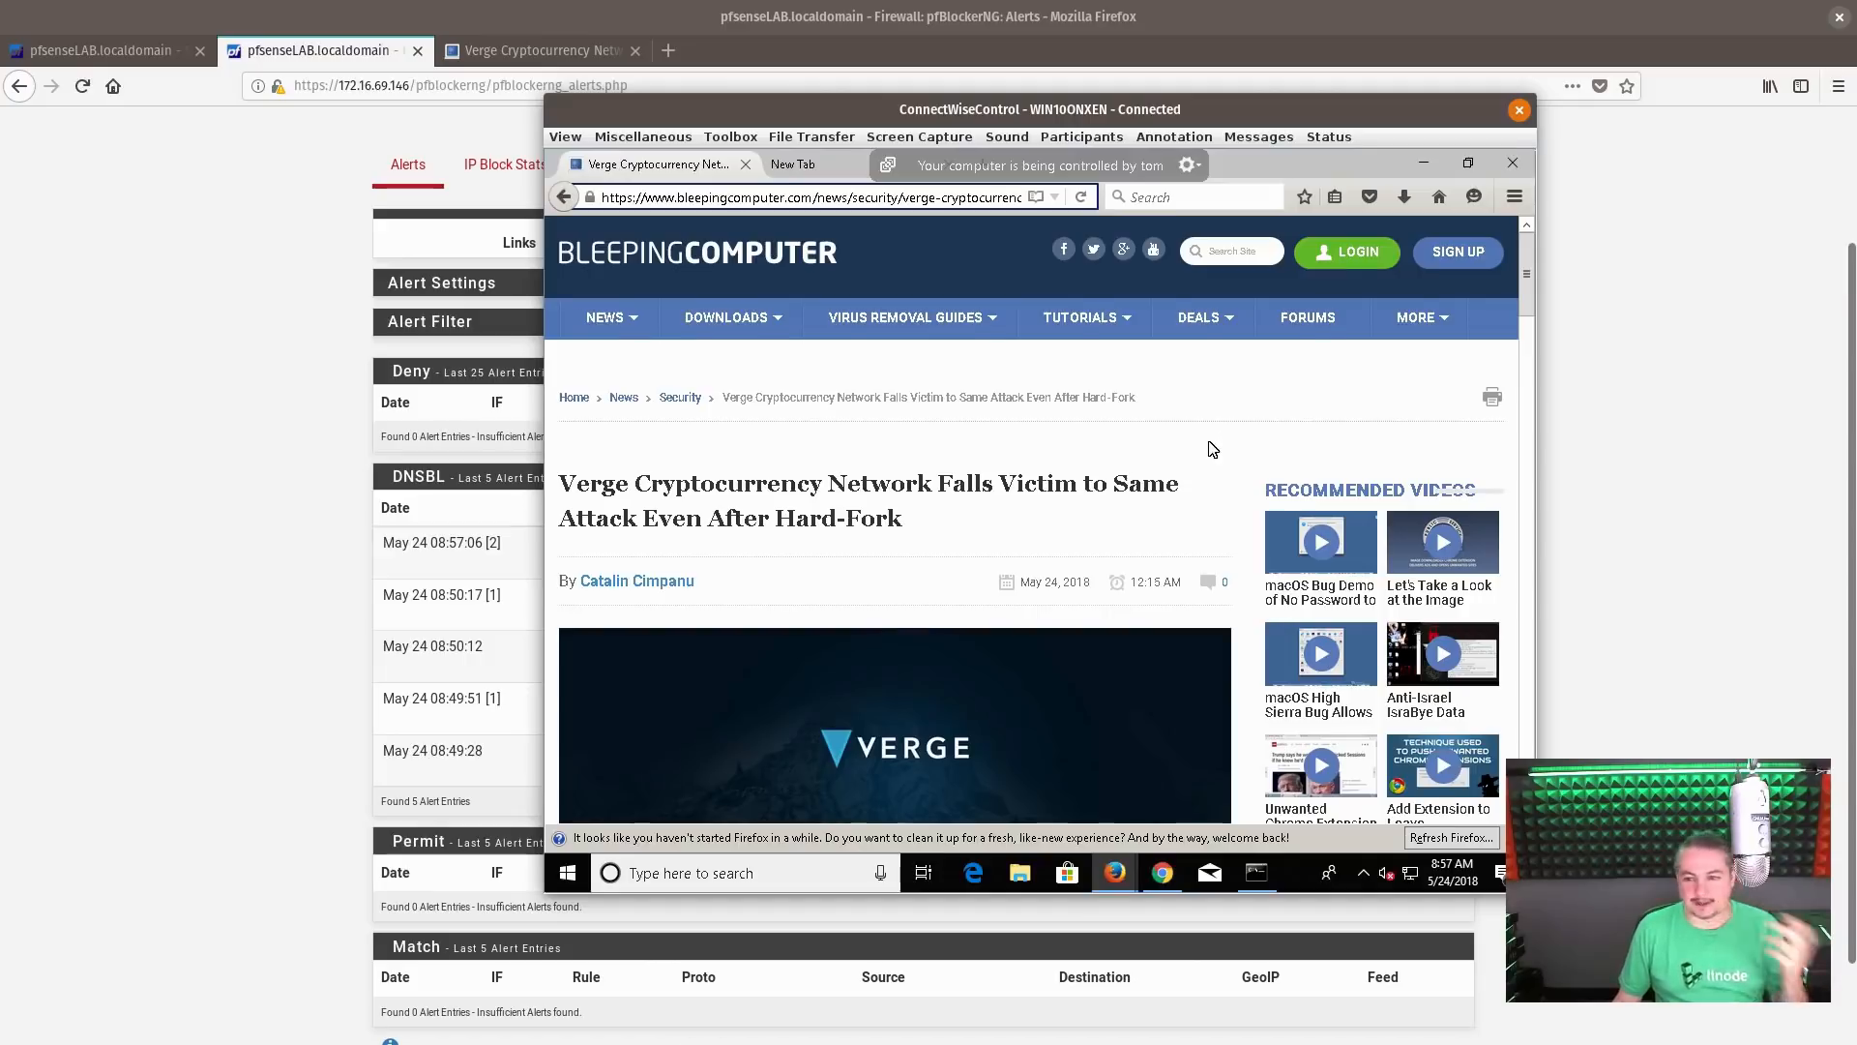
scroll(1213, 449, "down", 4)
scroll(1181, 468, "up", 4)
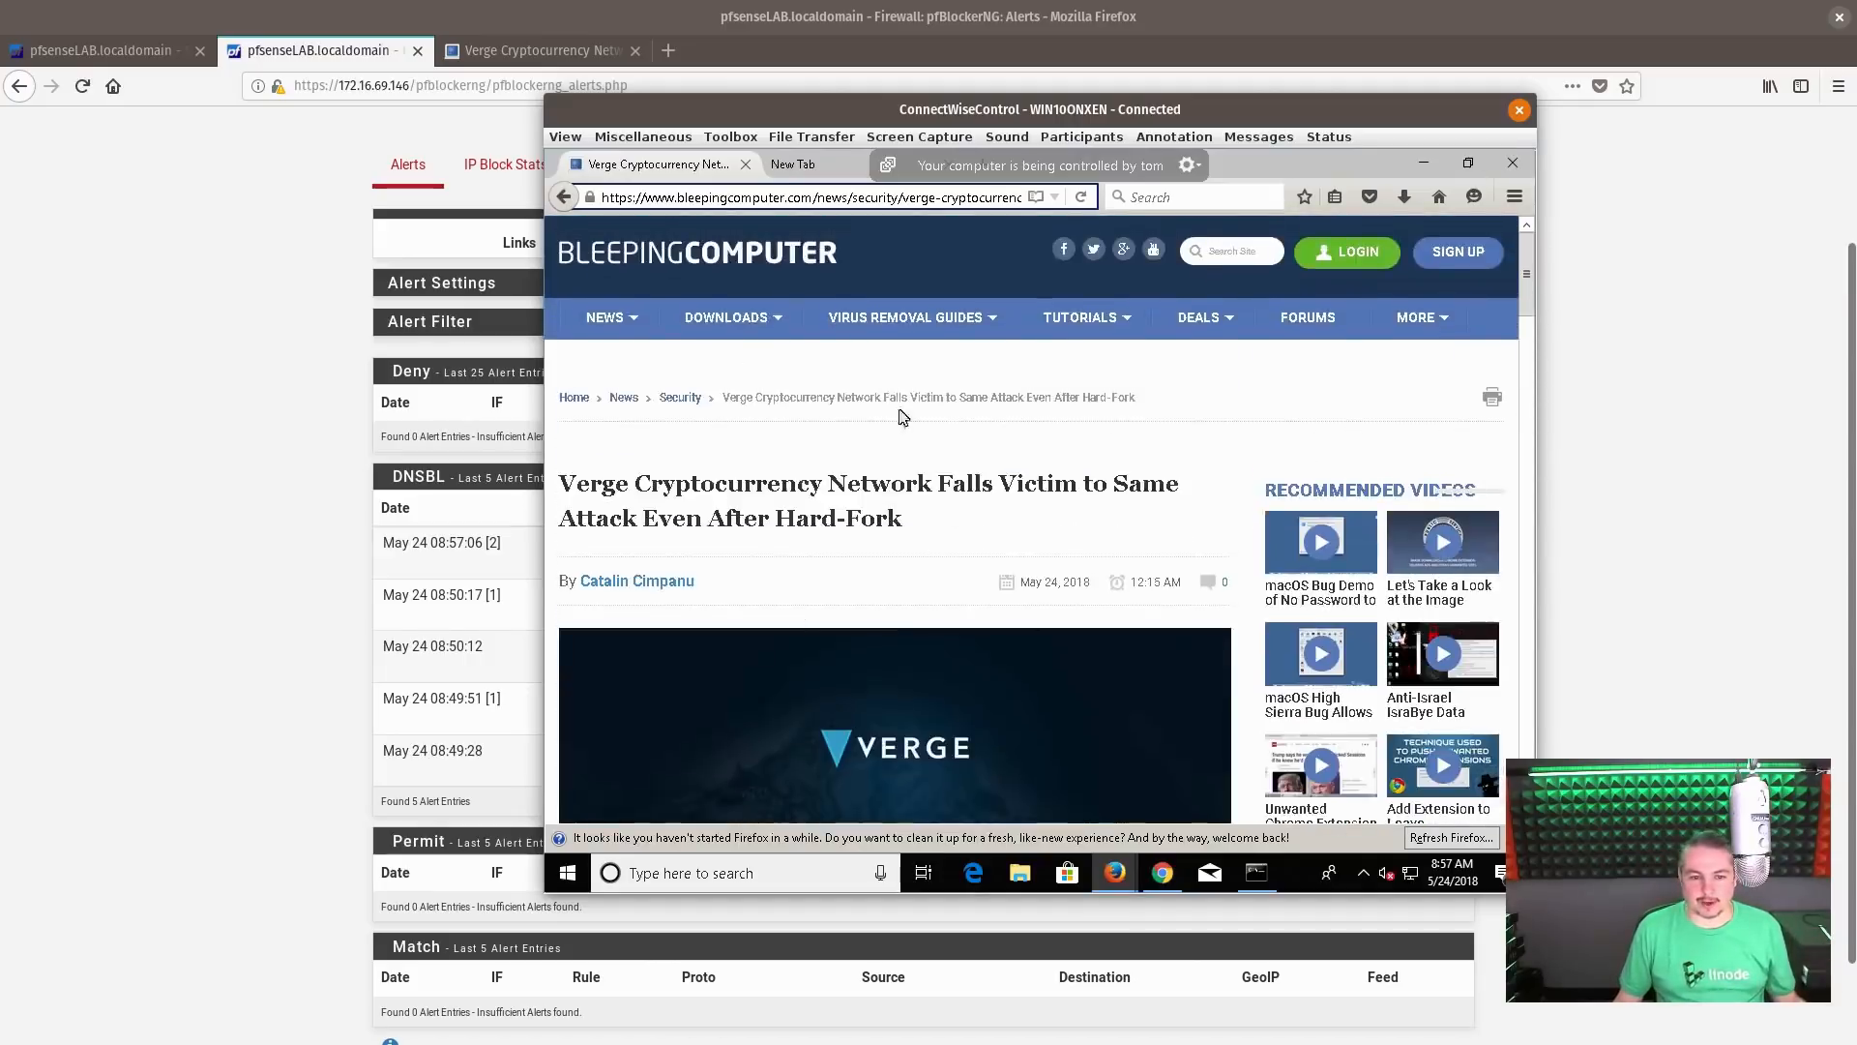
Show the Verge article in the local Firefox and bring the WIN10ONXEN remote session in front of it for comparison
left_click(543, 51)
left_click(543, 50)
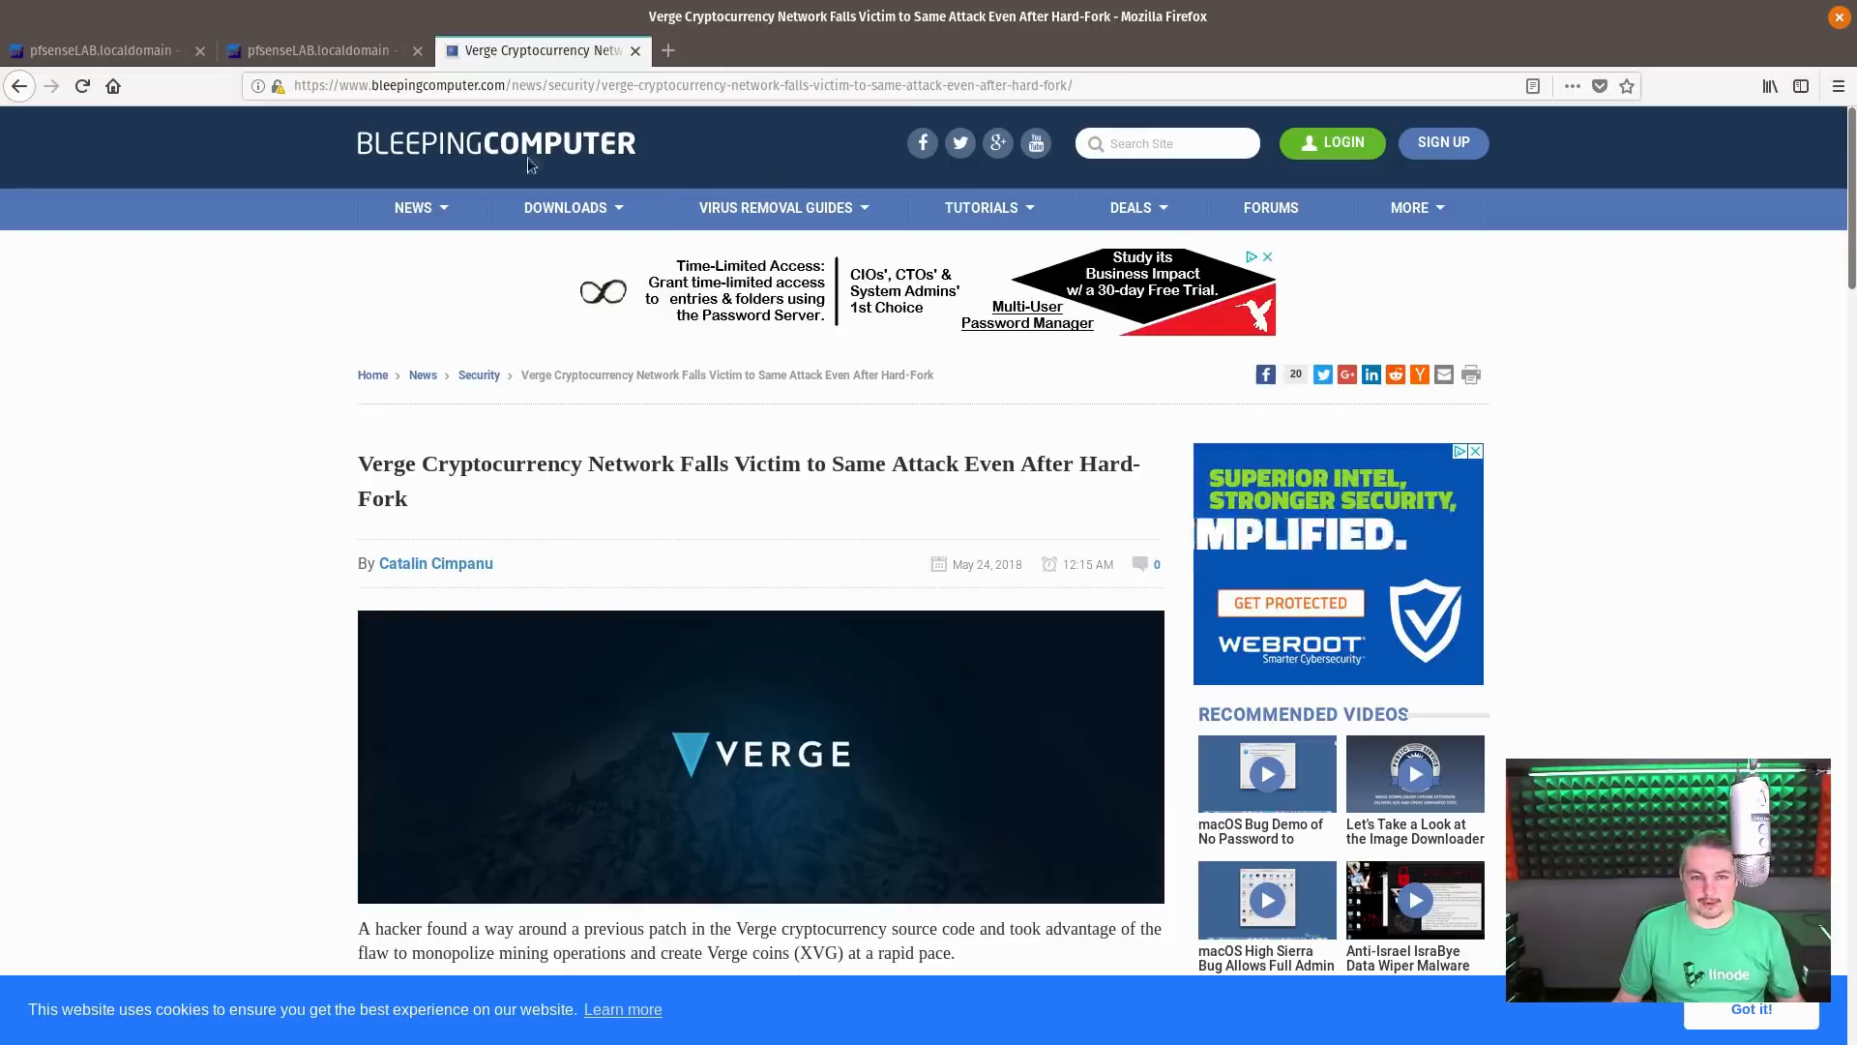
key("super")
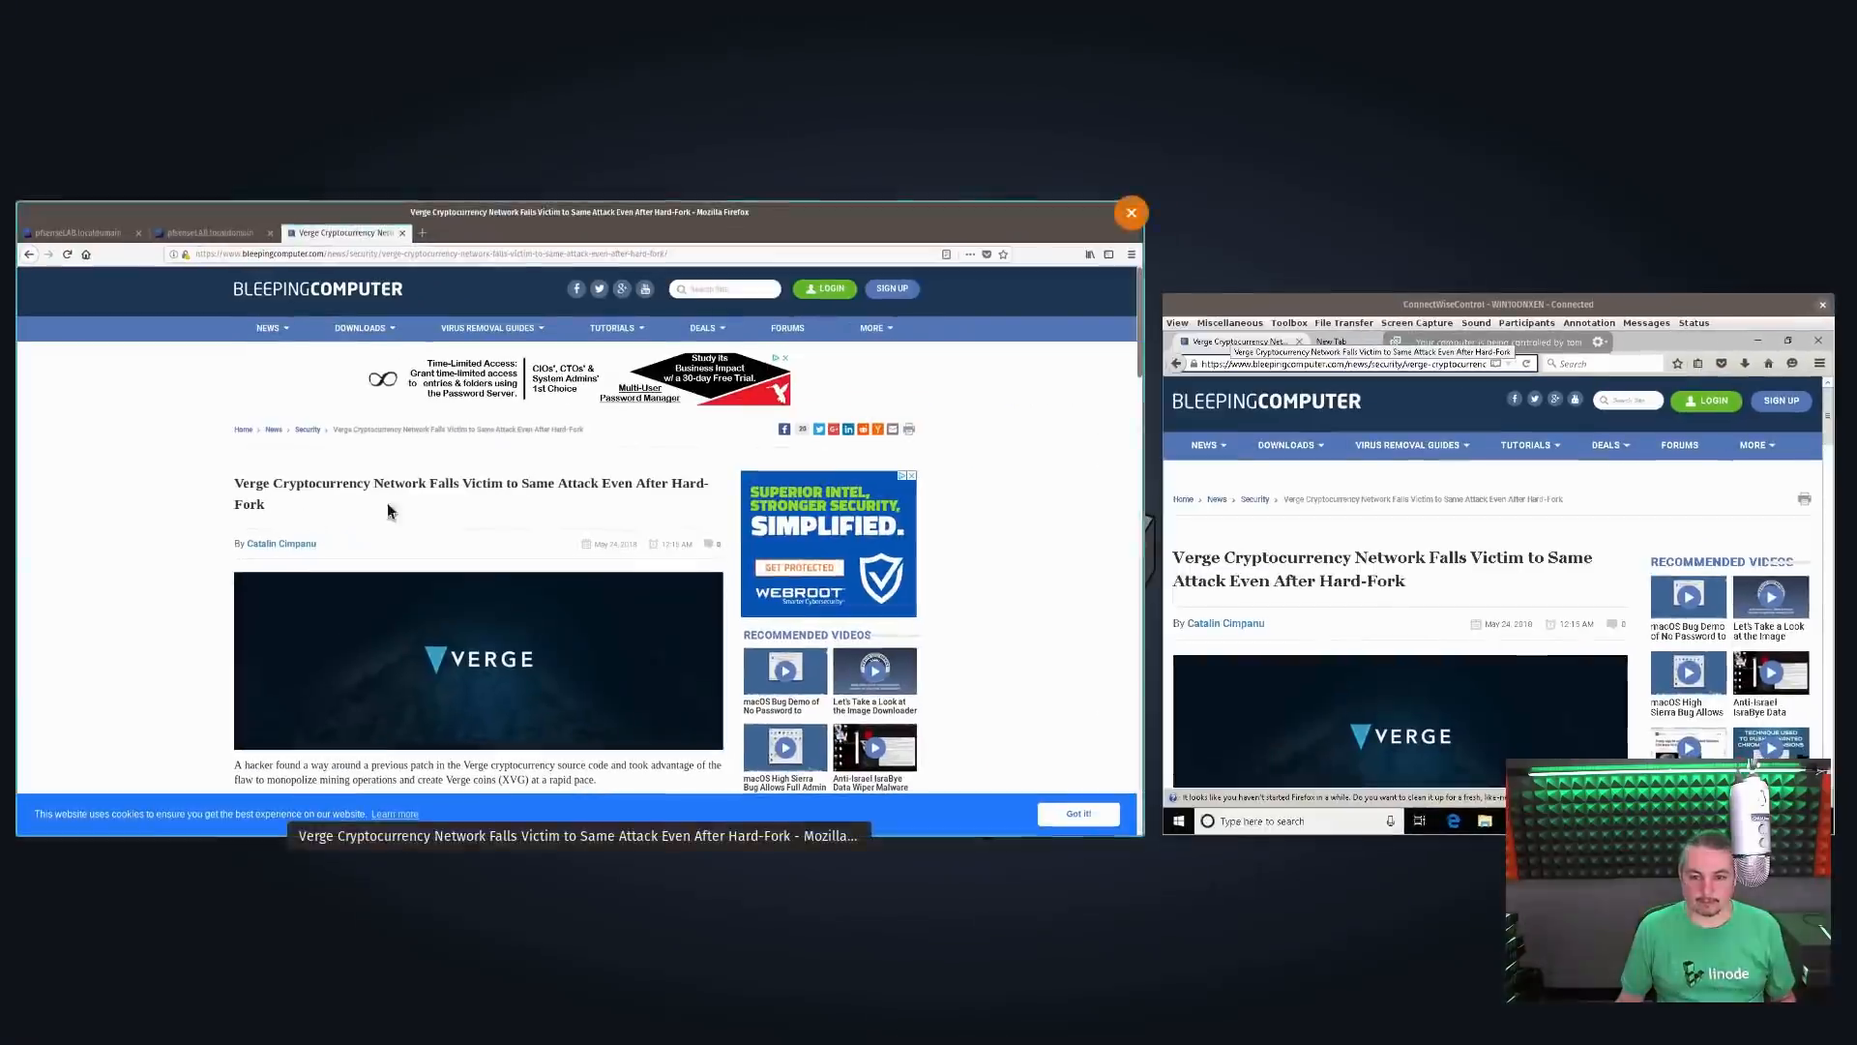
left_click(1318, 531)
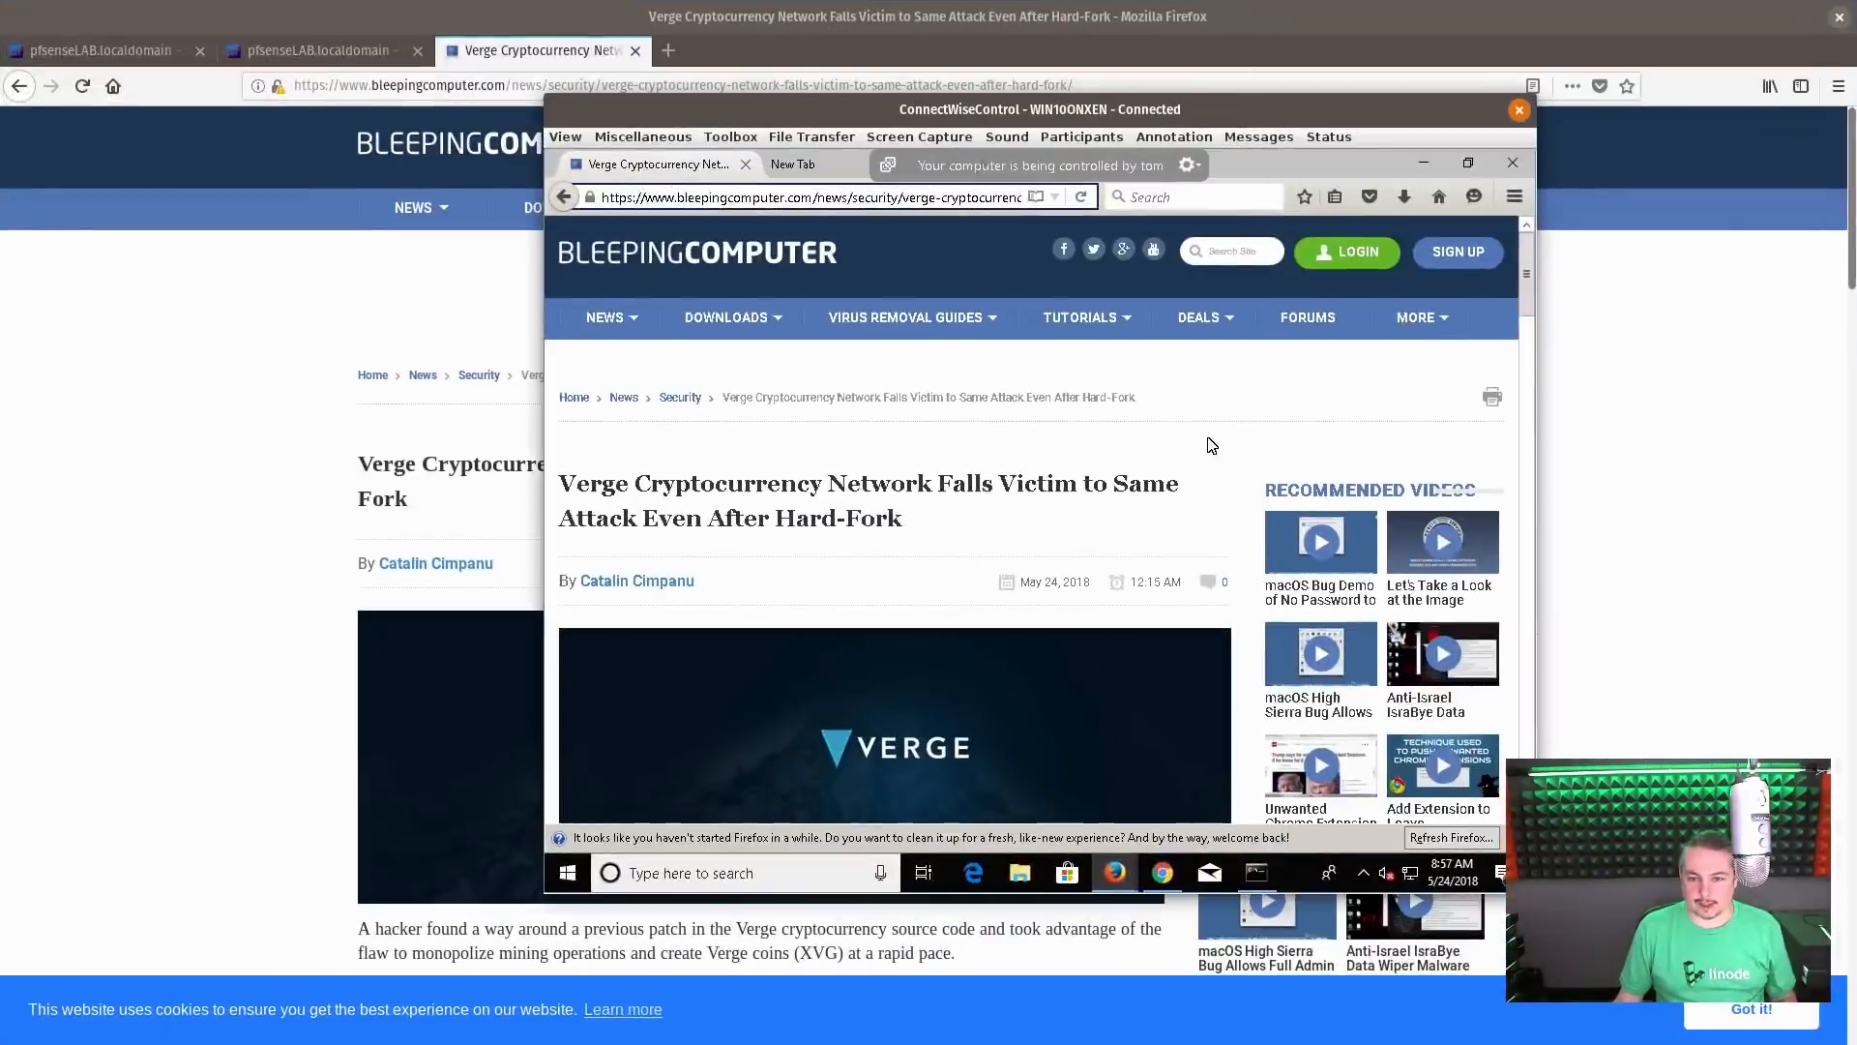
Look through the Verge article in the WIN10ONXEN session, checking how the page renders with DNSBL filtering
scroll(1209, 445, "down", 1)
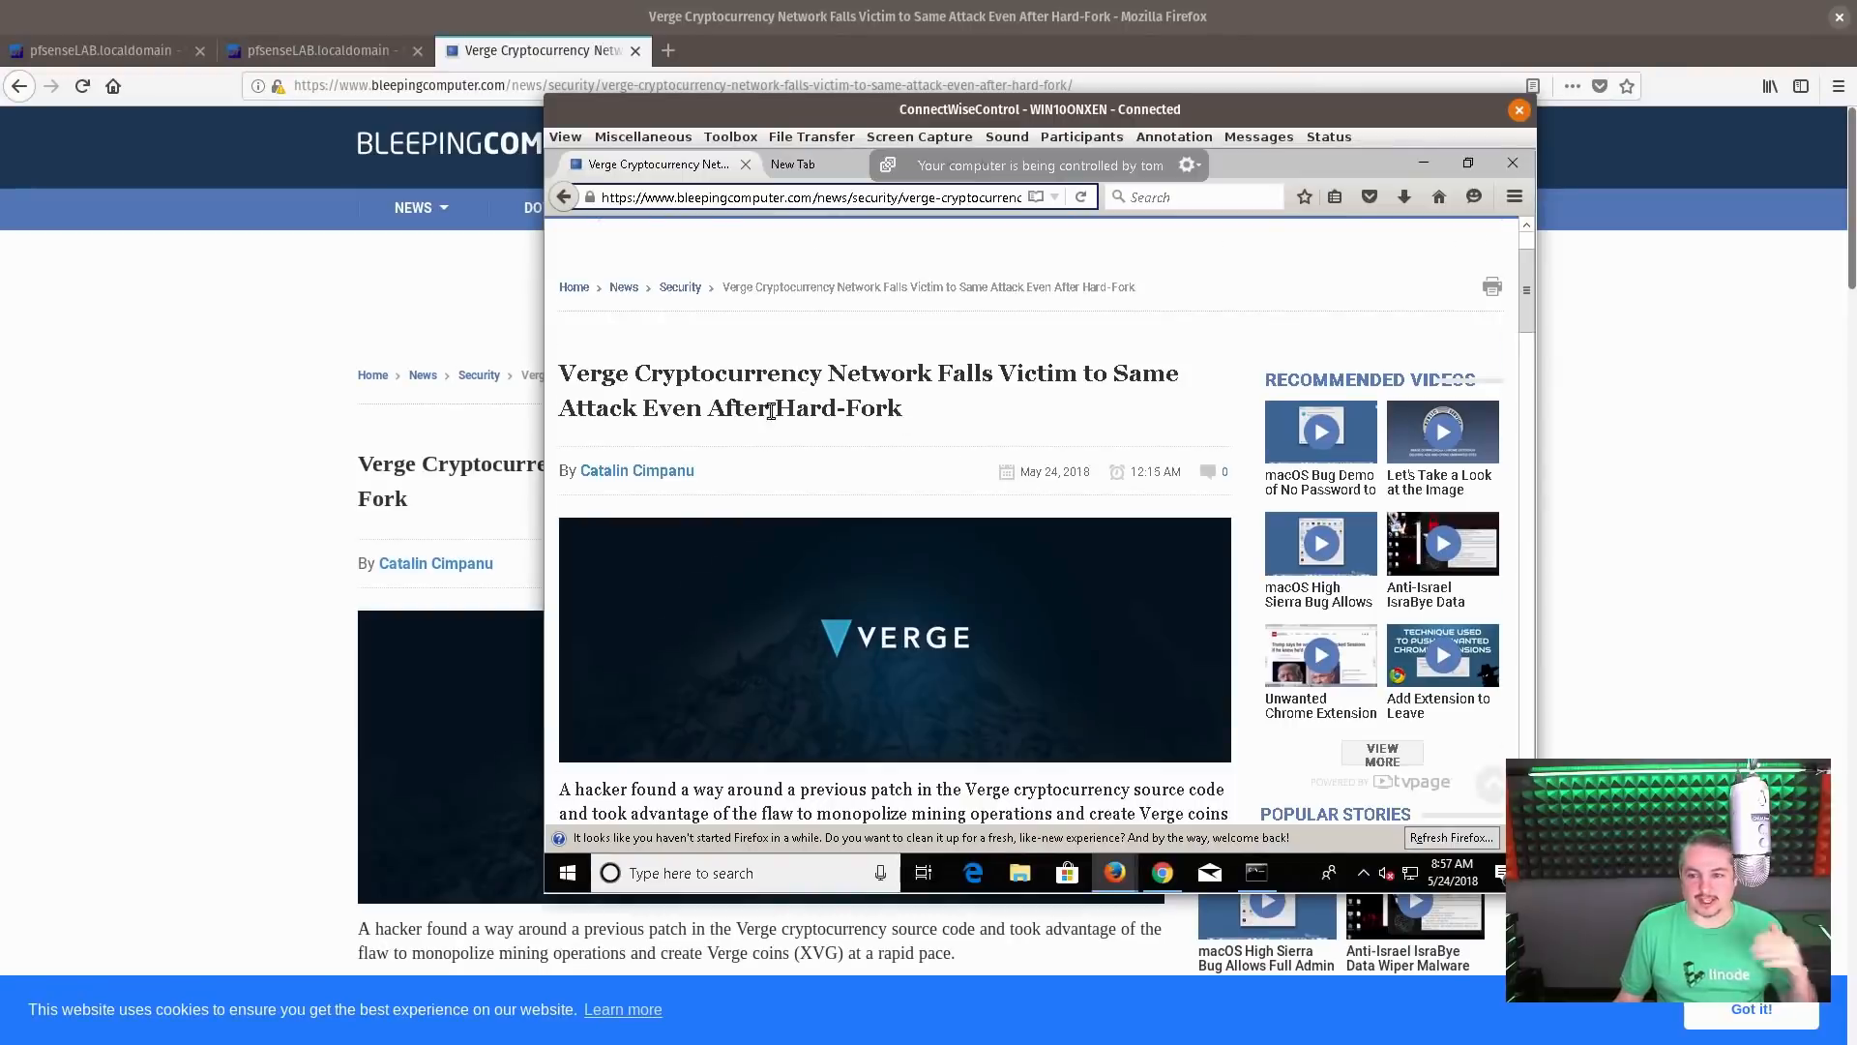
scroll(771, 411, "down", 10)
scroll(1199, 544, "down", 2)
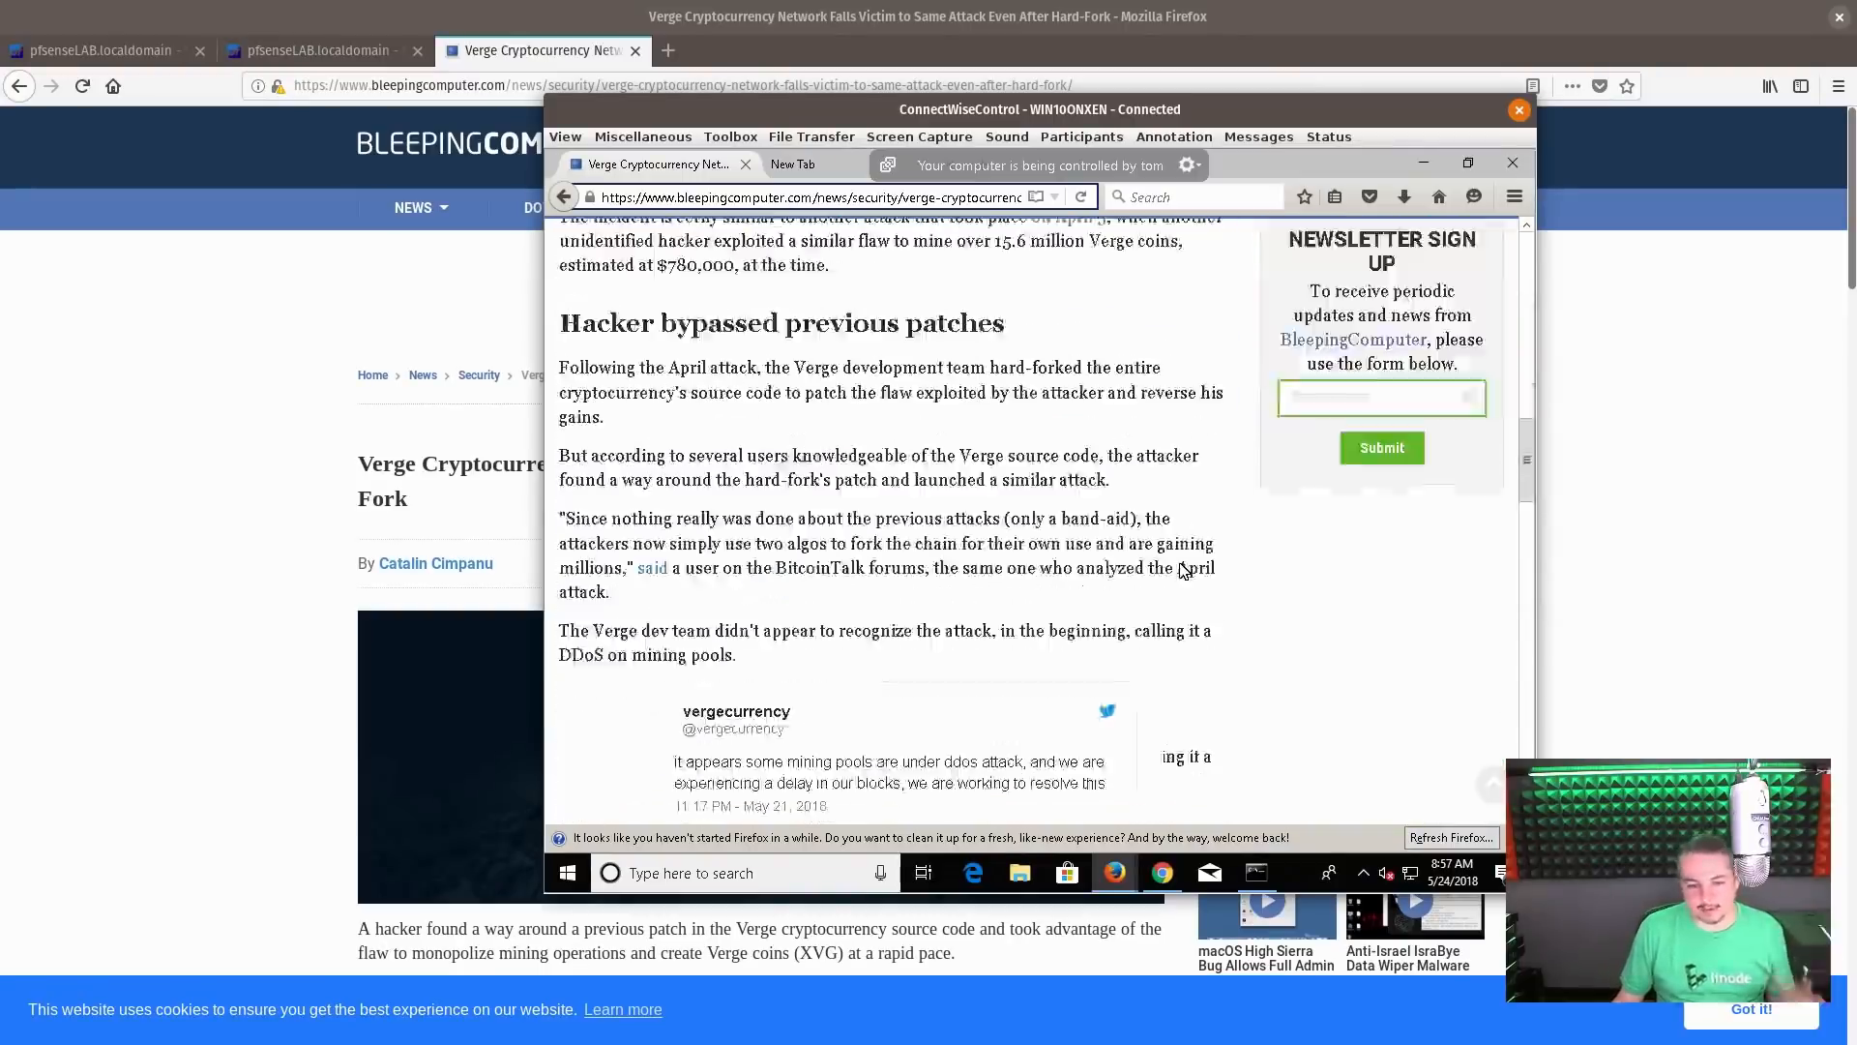
scroll(1182, 575, "down", 6)
scroll(1178, 580, "up", 15)
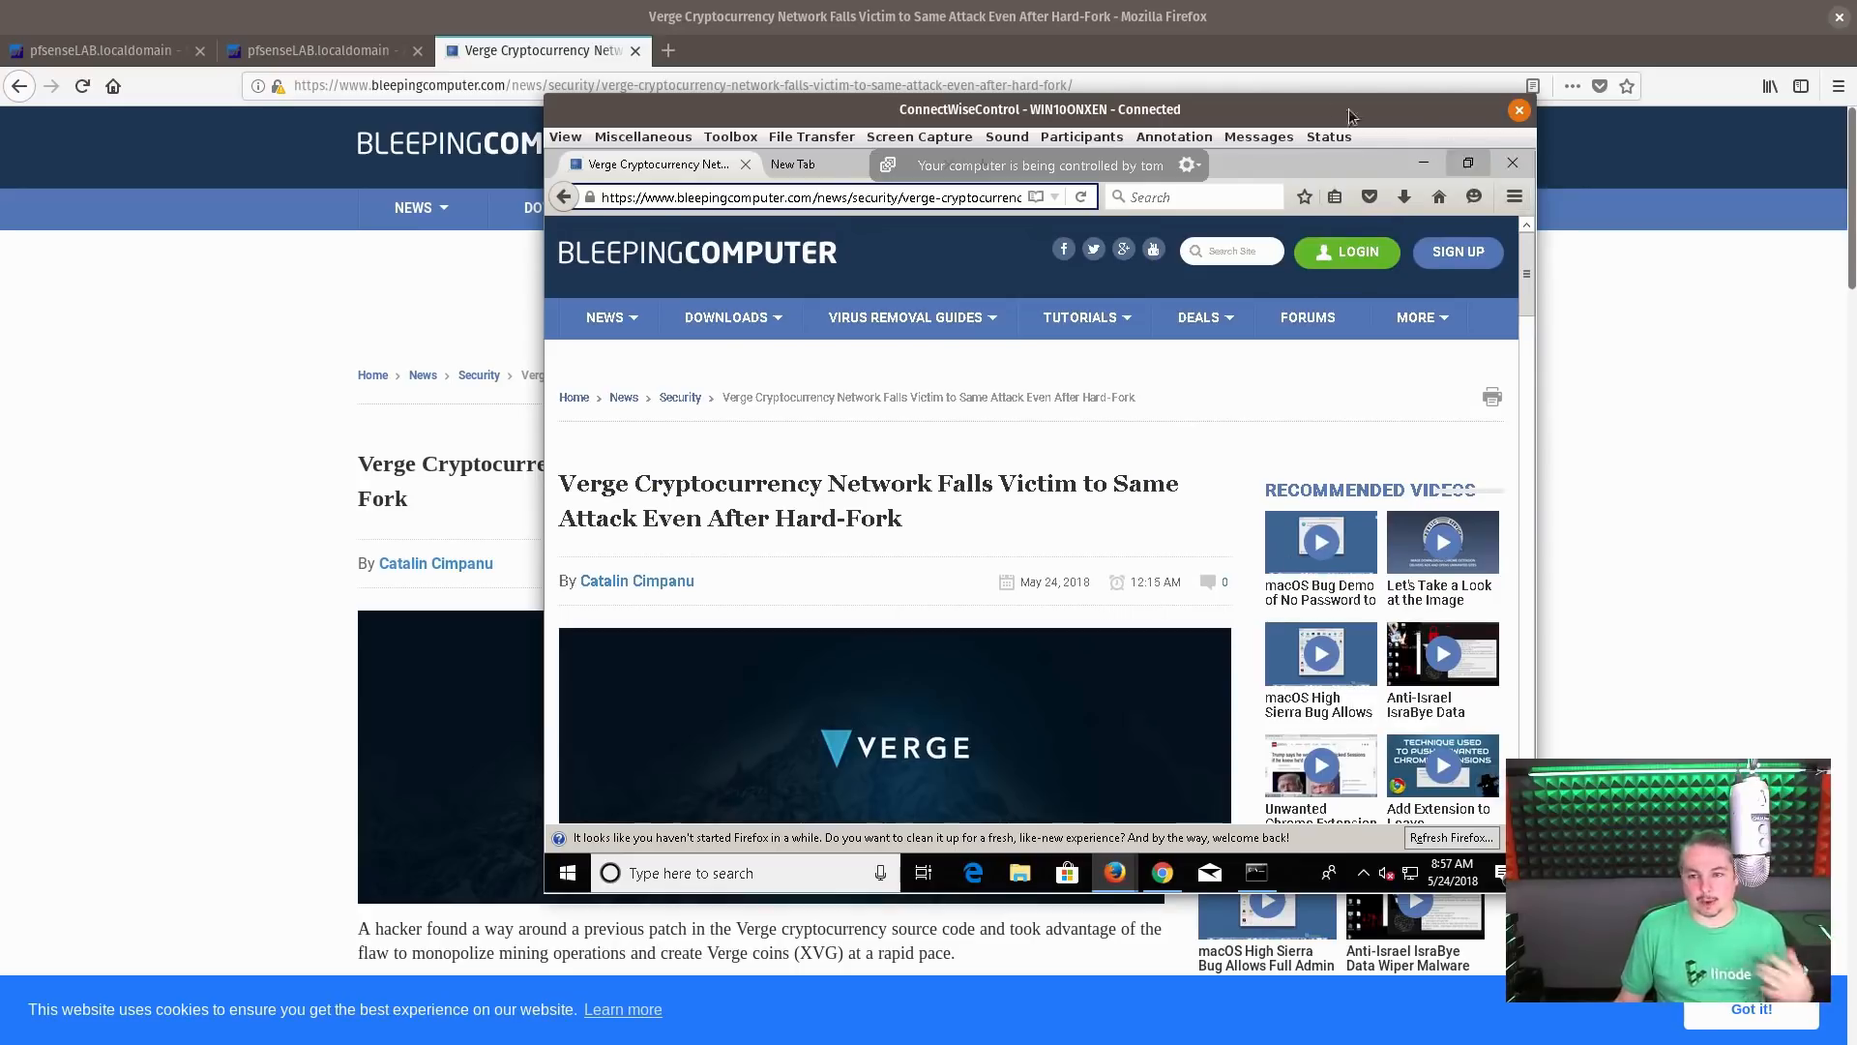
Reload the Verge article in the WIN10ONXEN session and close the local browser's copy of the article
left_click_drag(1336, 105, 1343, 125)
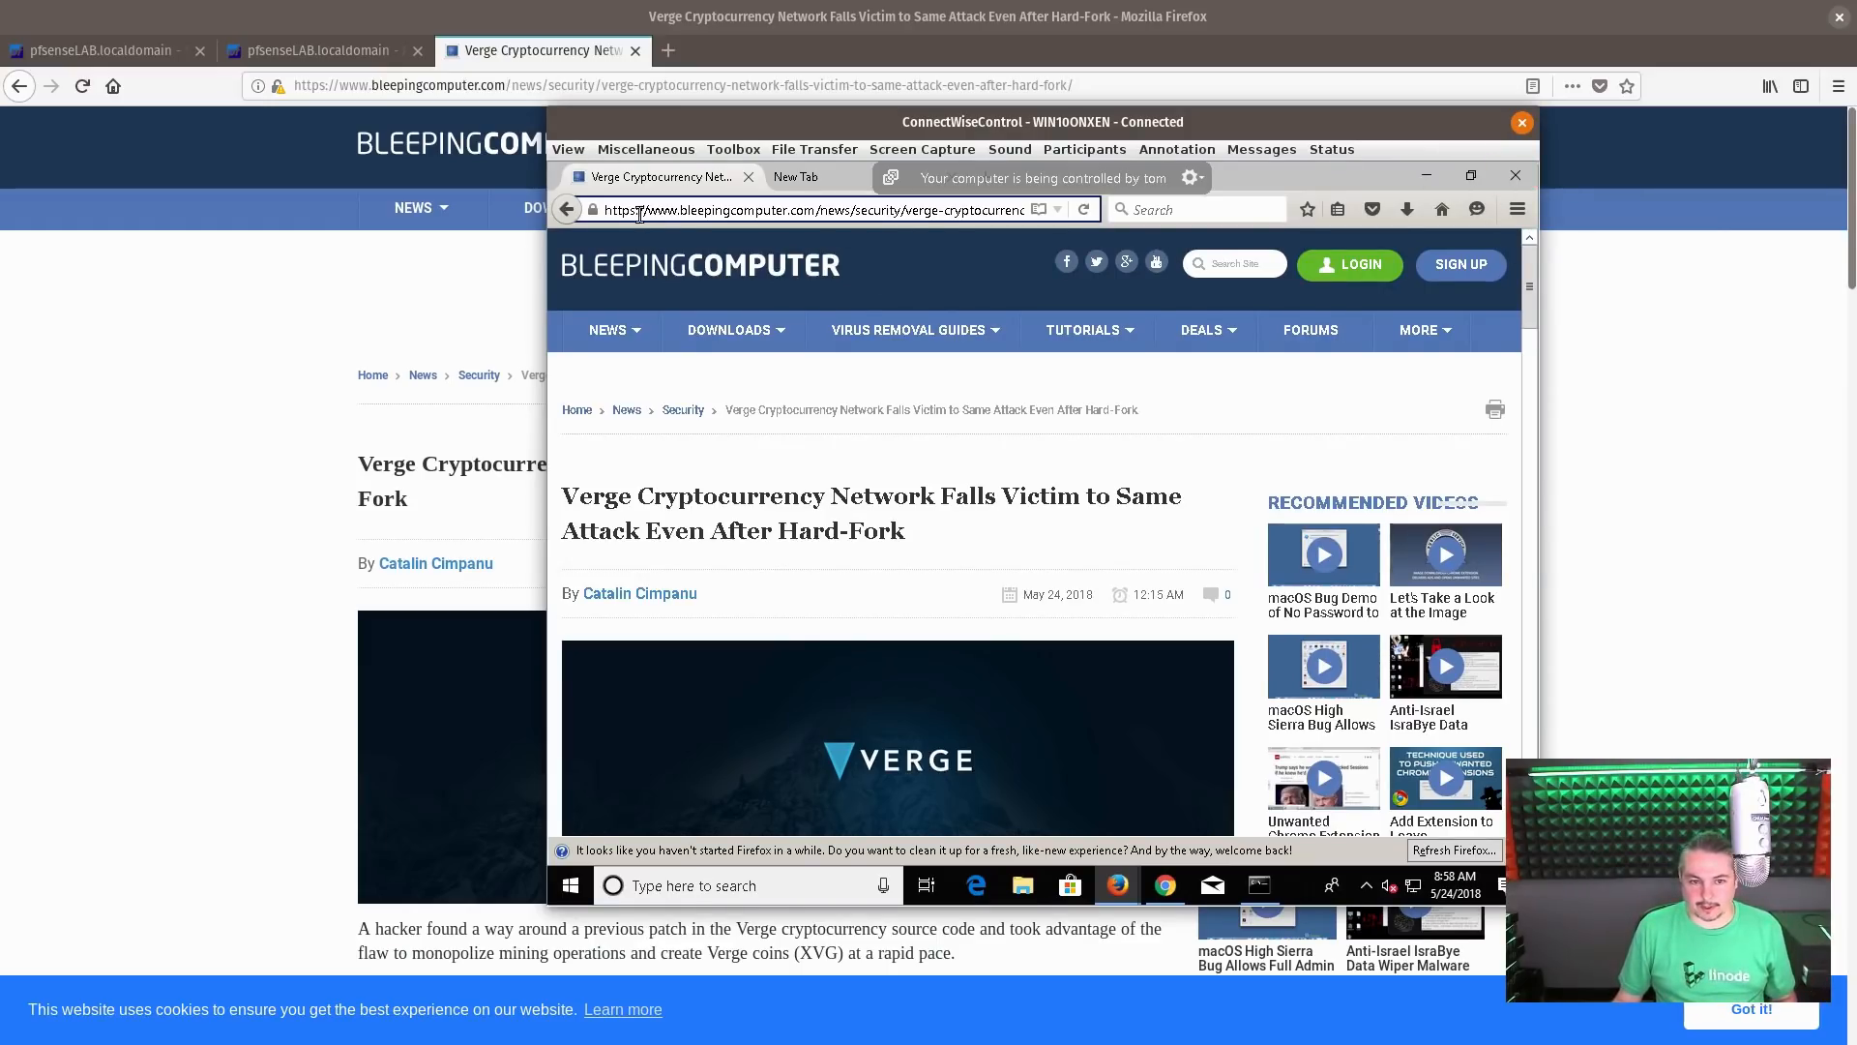
left_click(1084, 209)
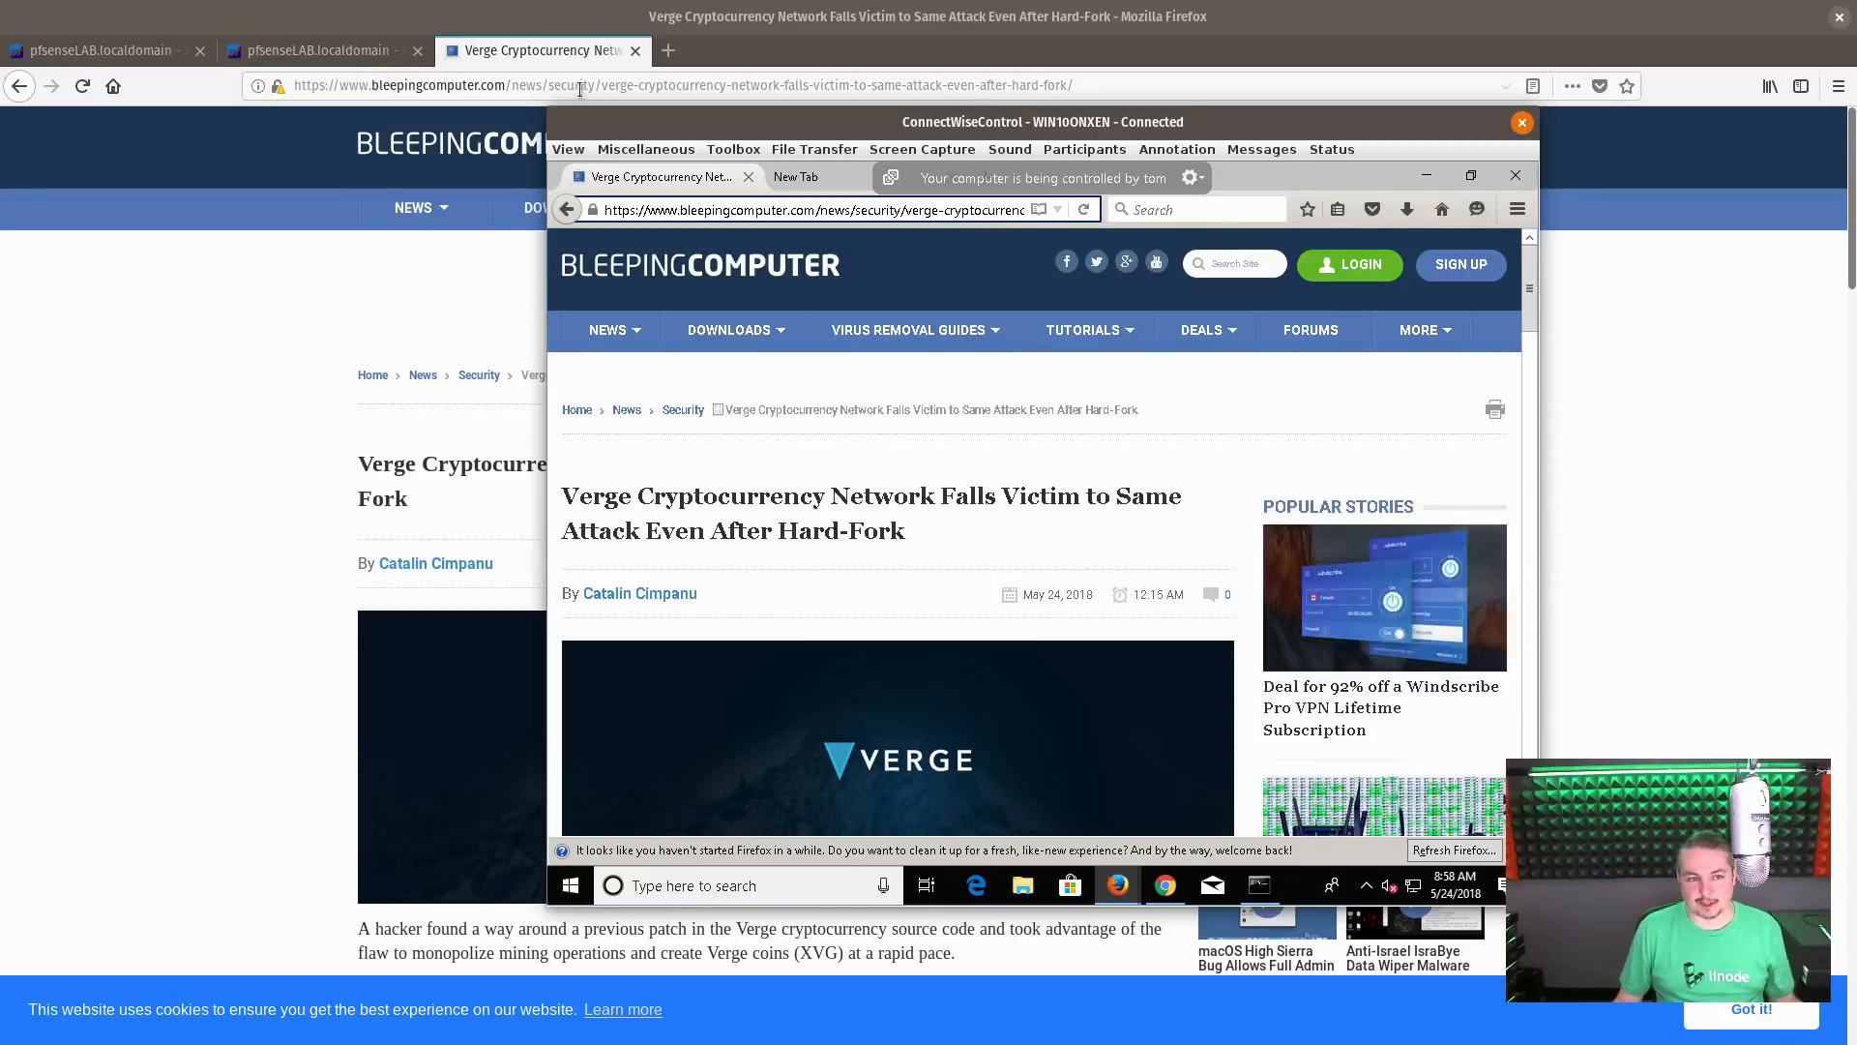
left_click(545, 58)
key("ctrl+w")
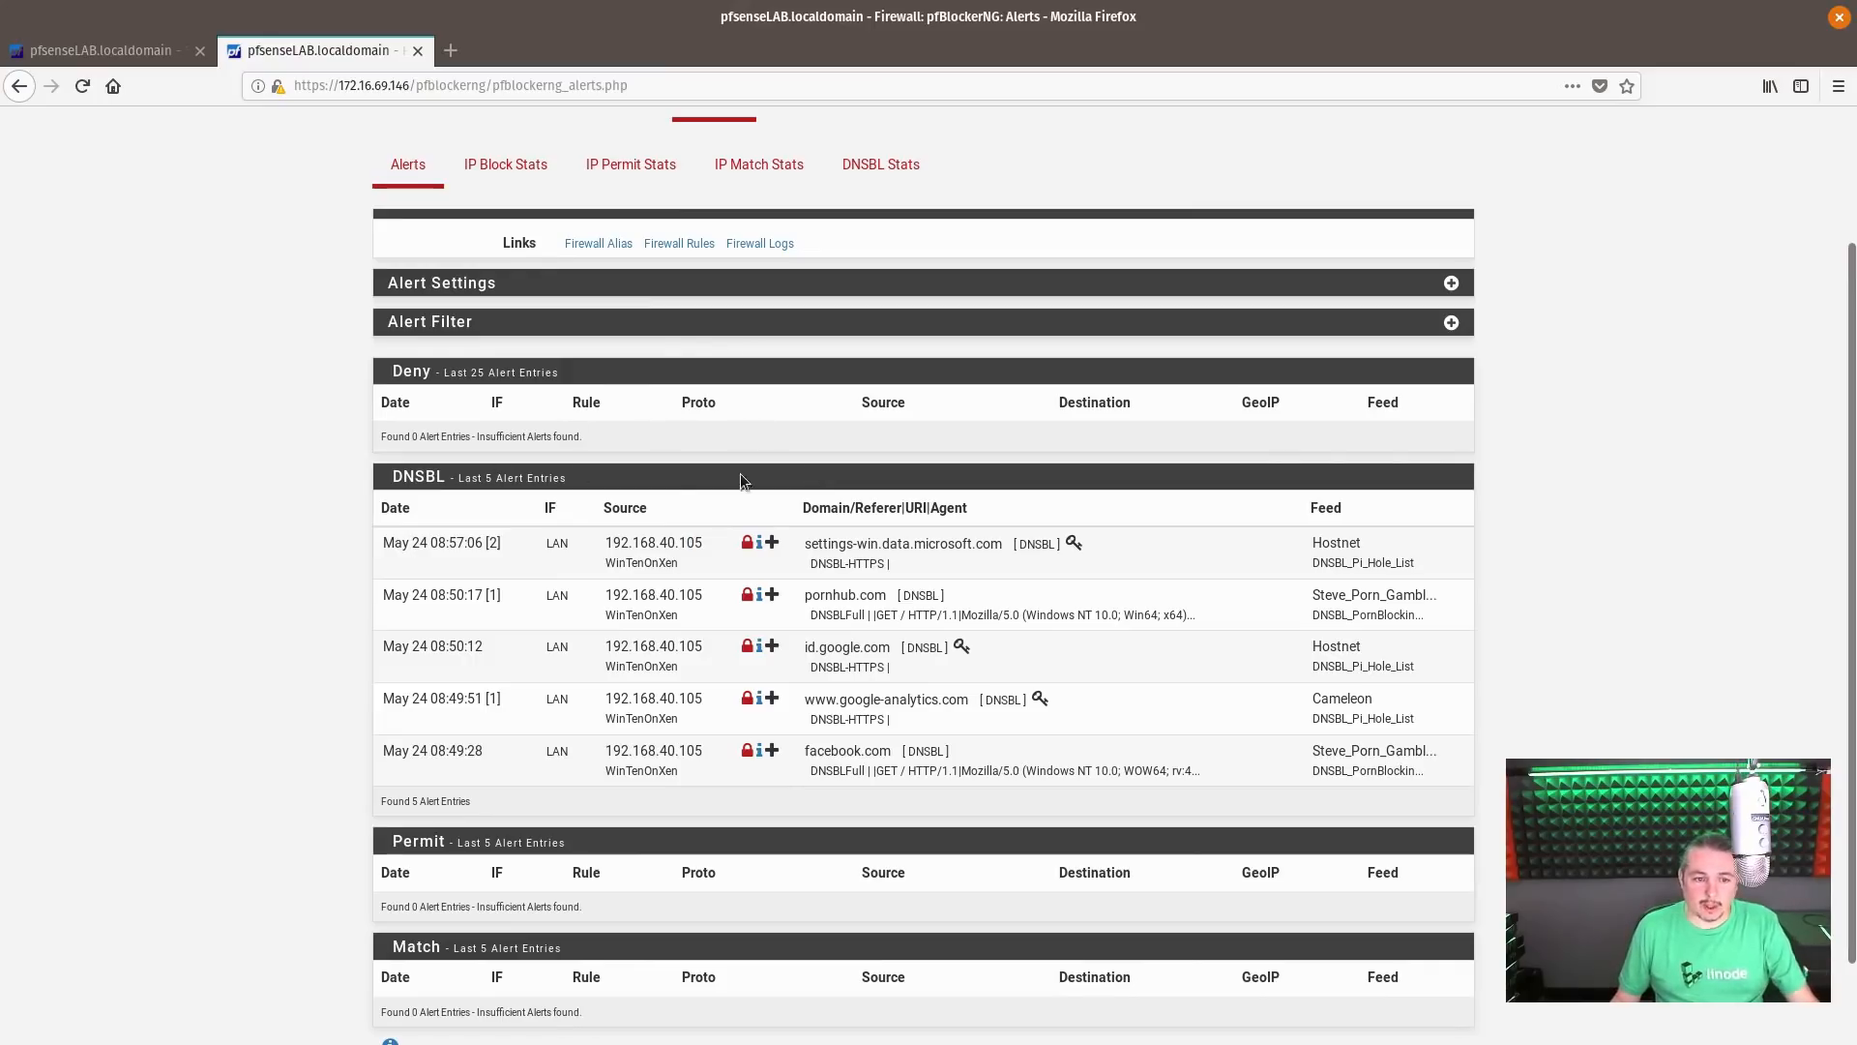
Refresh the pfBlockerNG Alerts report and examine the domains and feeds of the latest DNSBL entries
scroll(871, 376, "up", 3)
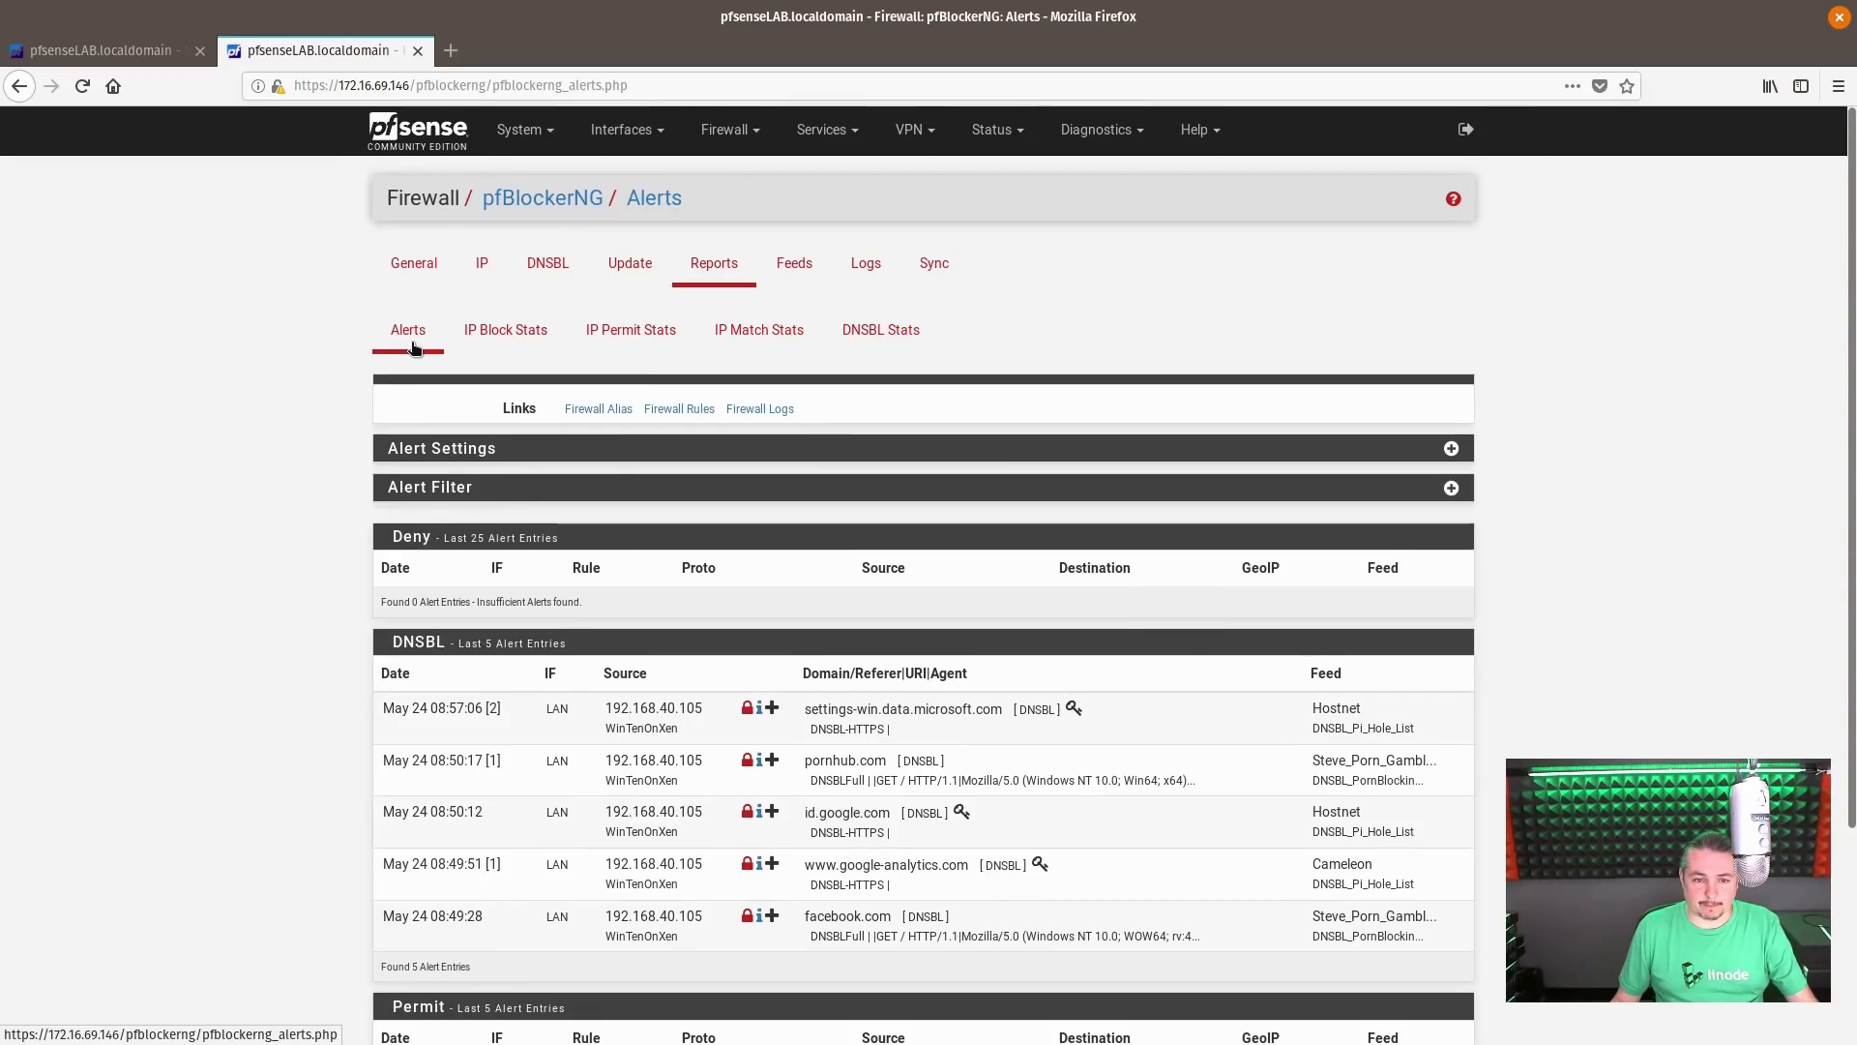
left_click(720, 269)
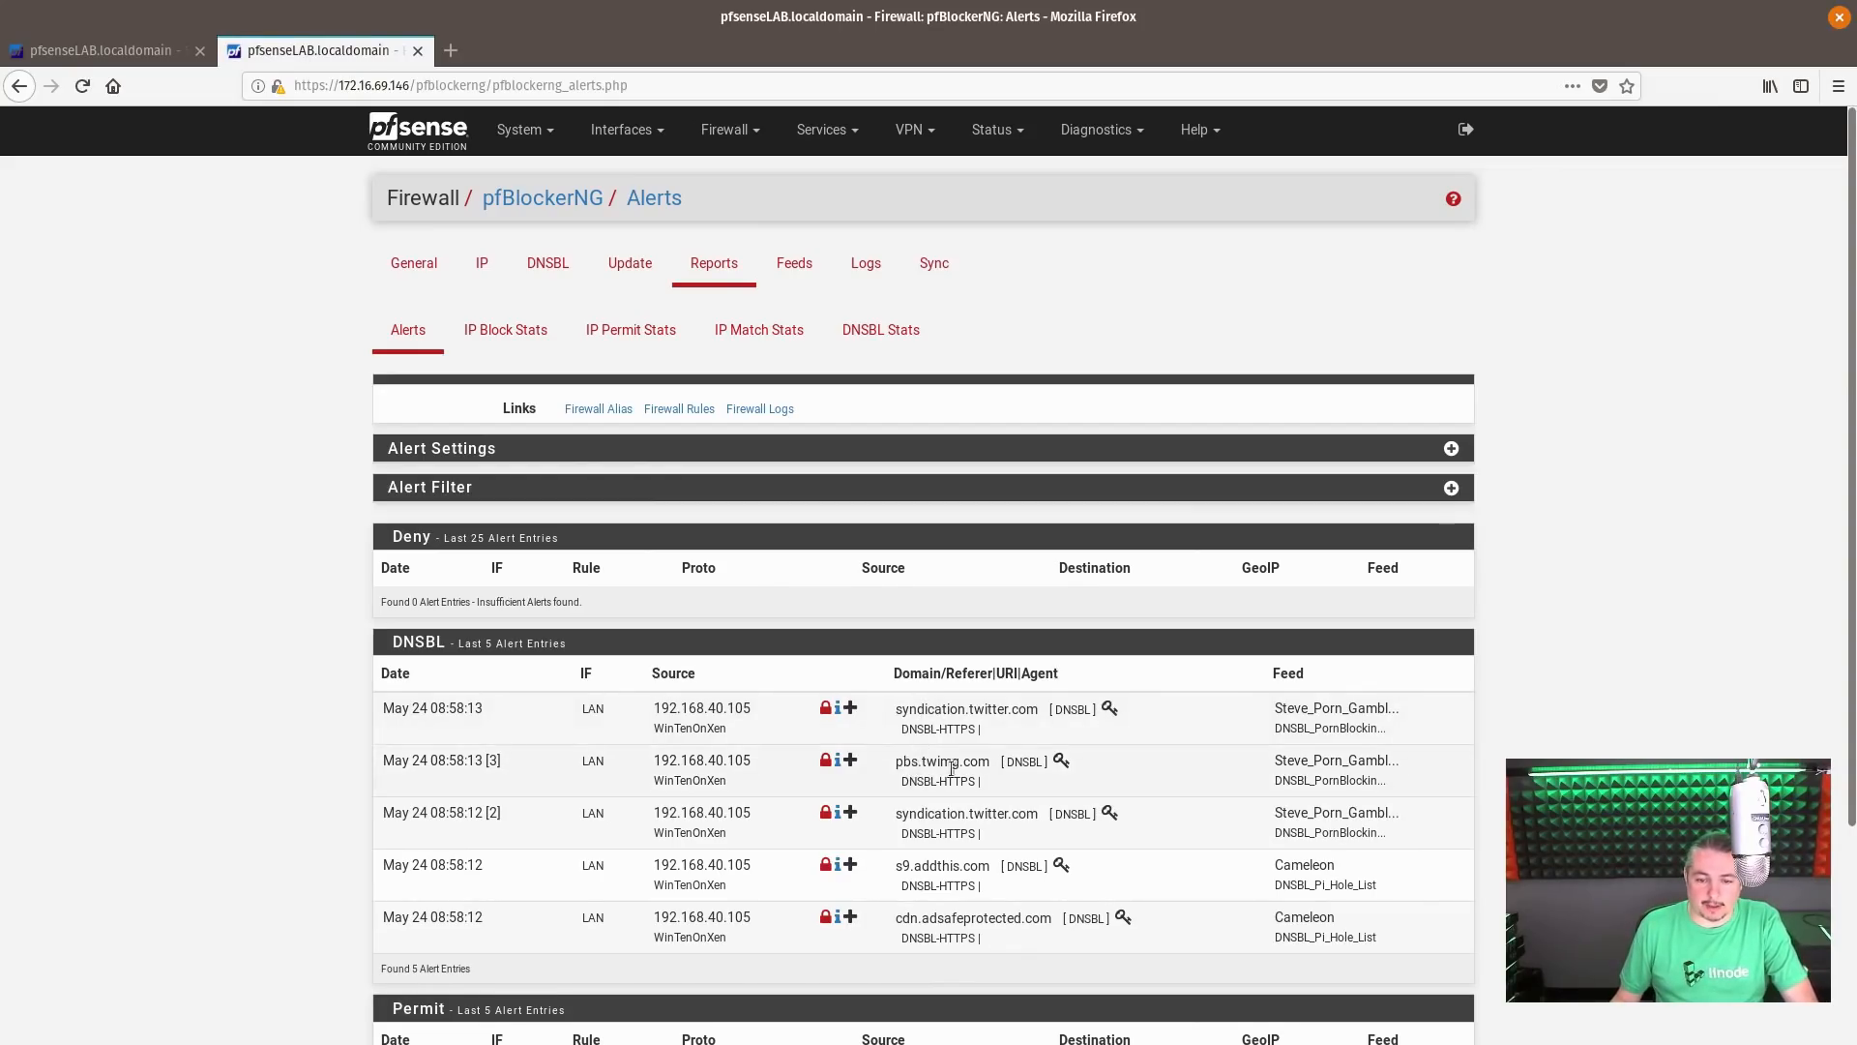
scroll(1053, 780, "down", 2)
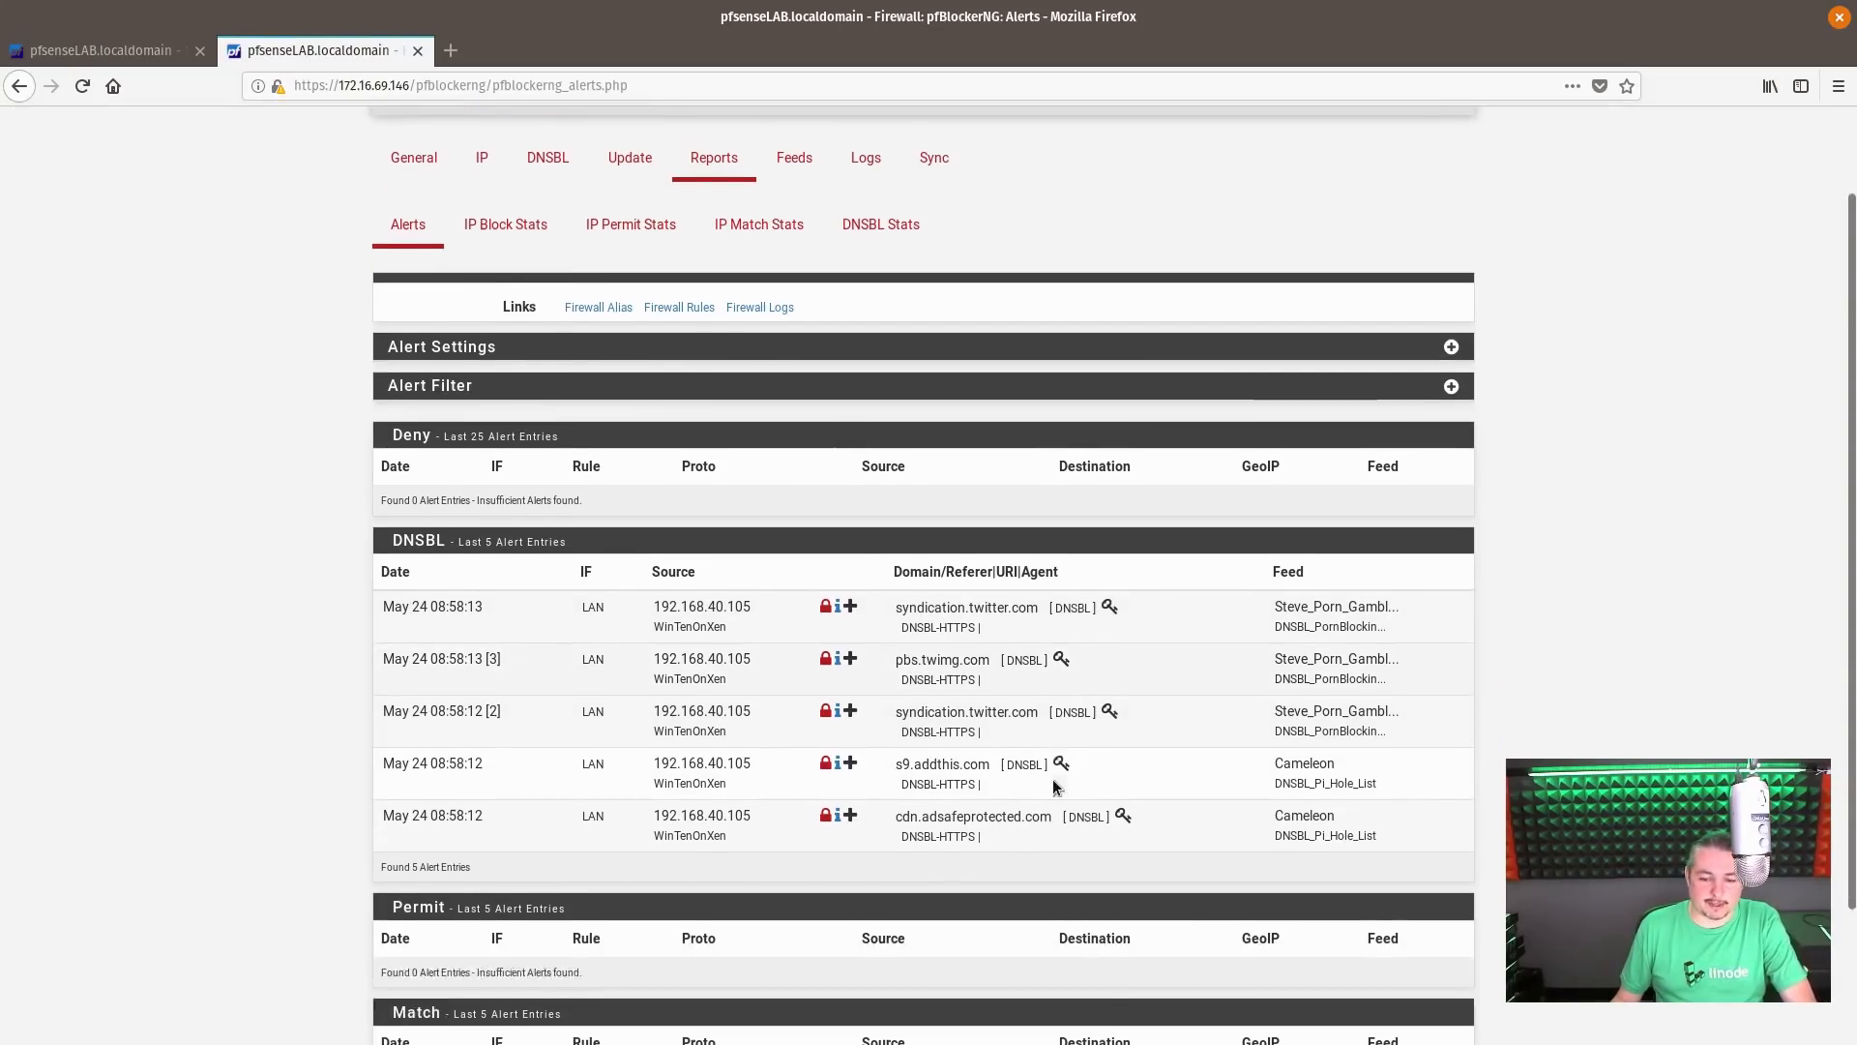
scroll(970, 769, "down", 3)
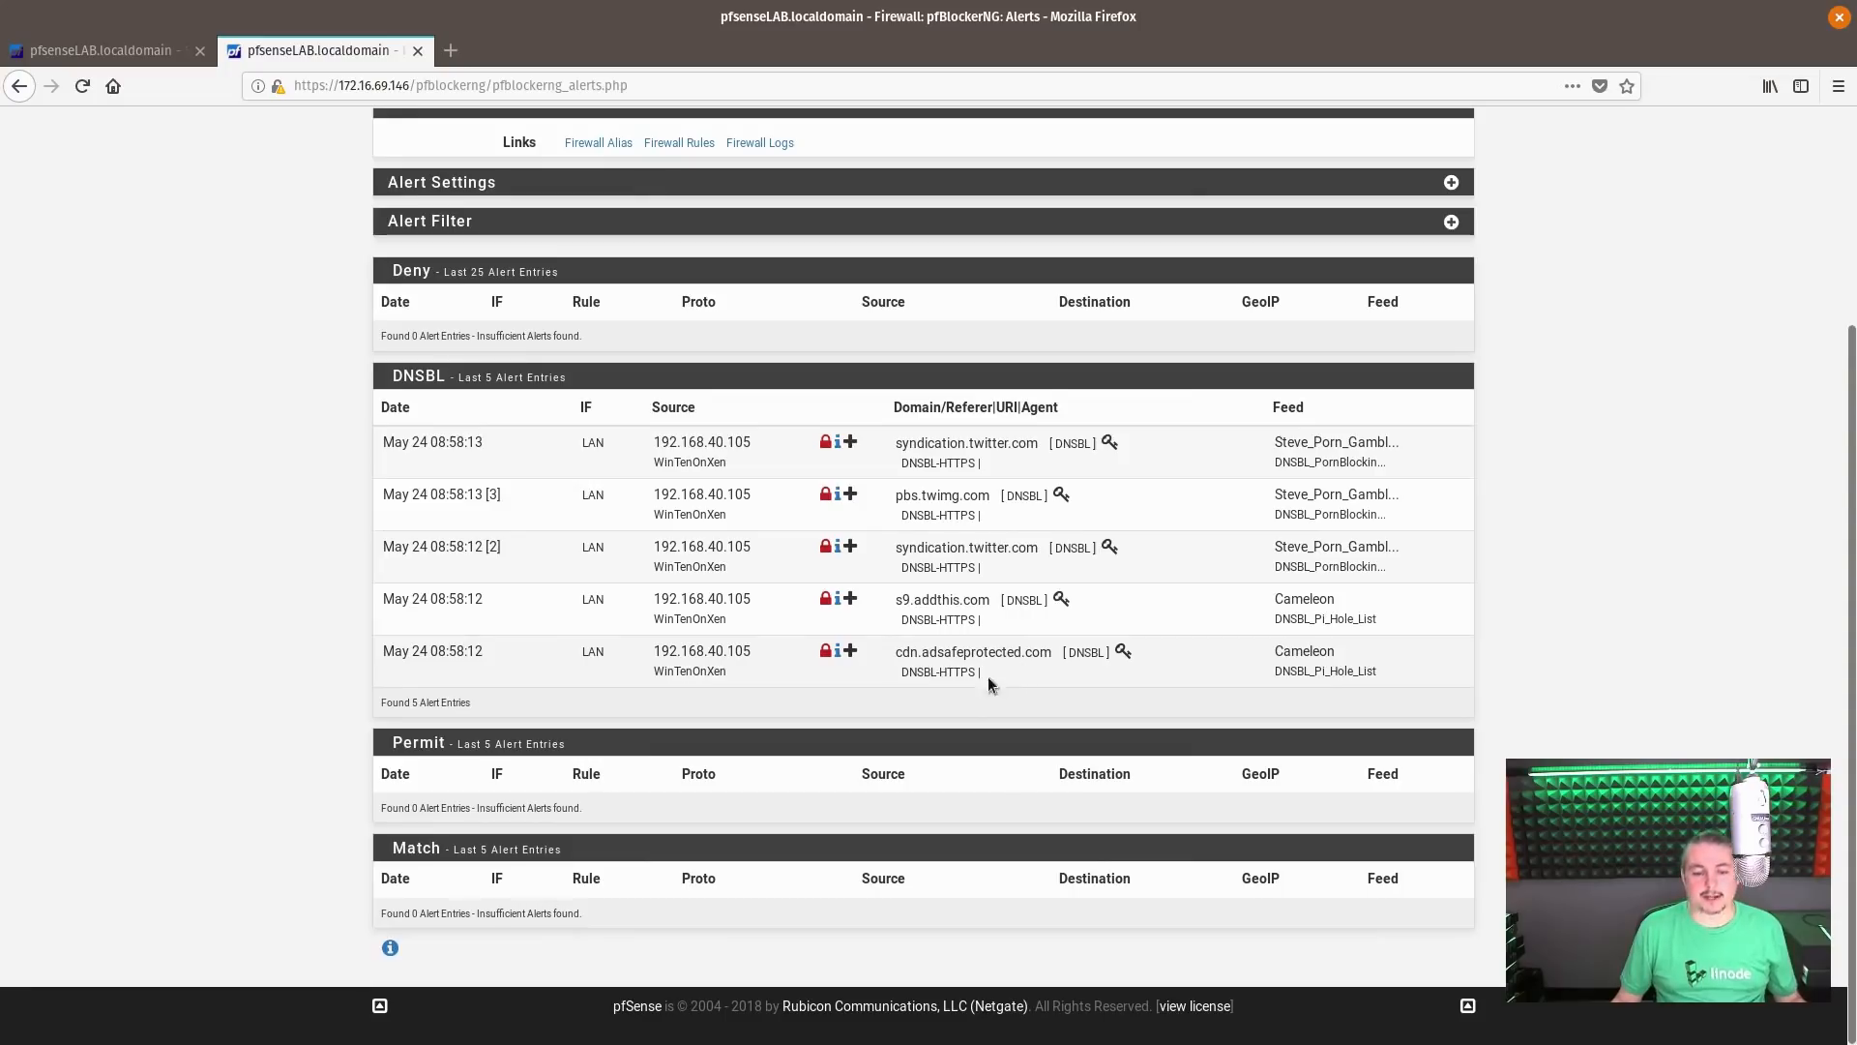
scroll(958, 655, "up", 5)
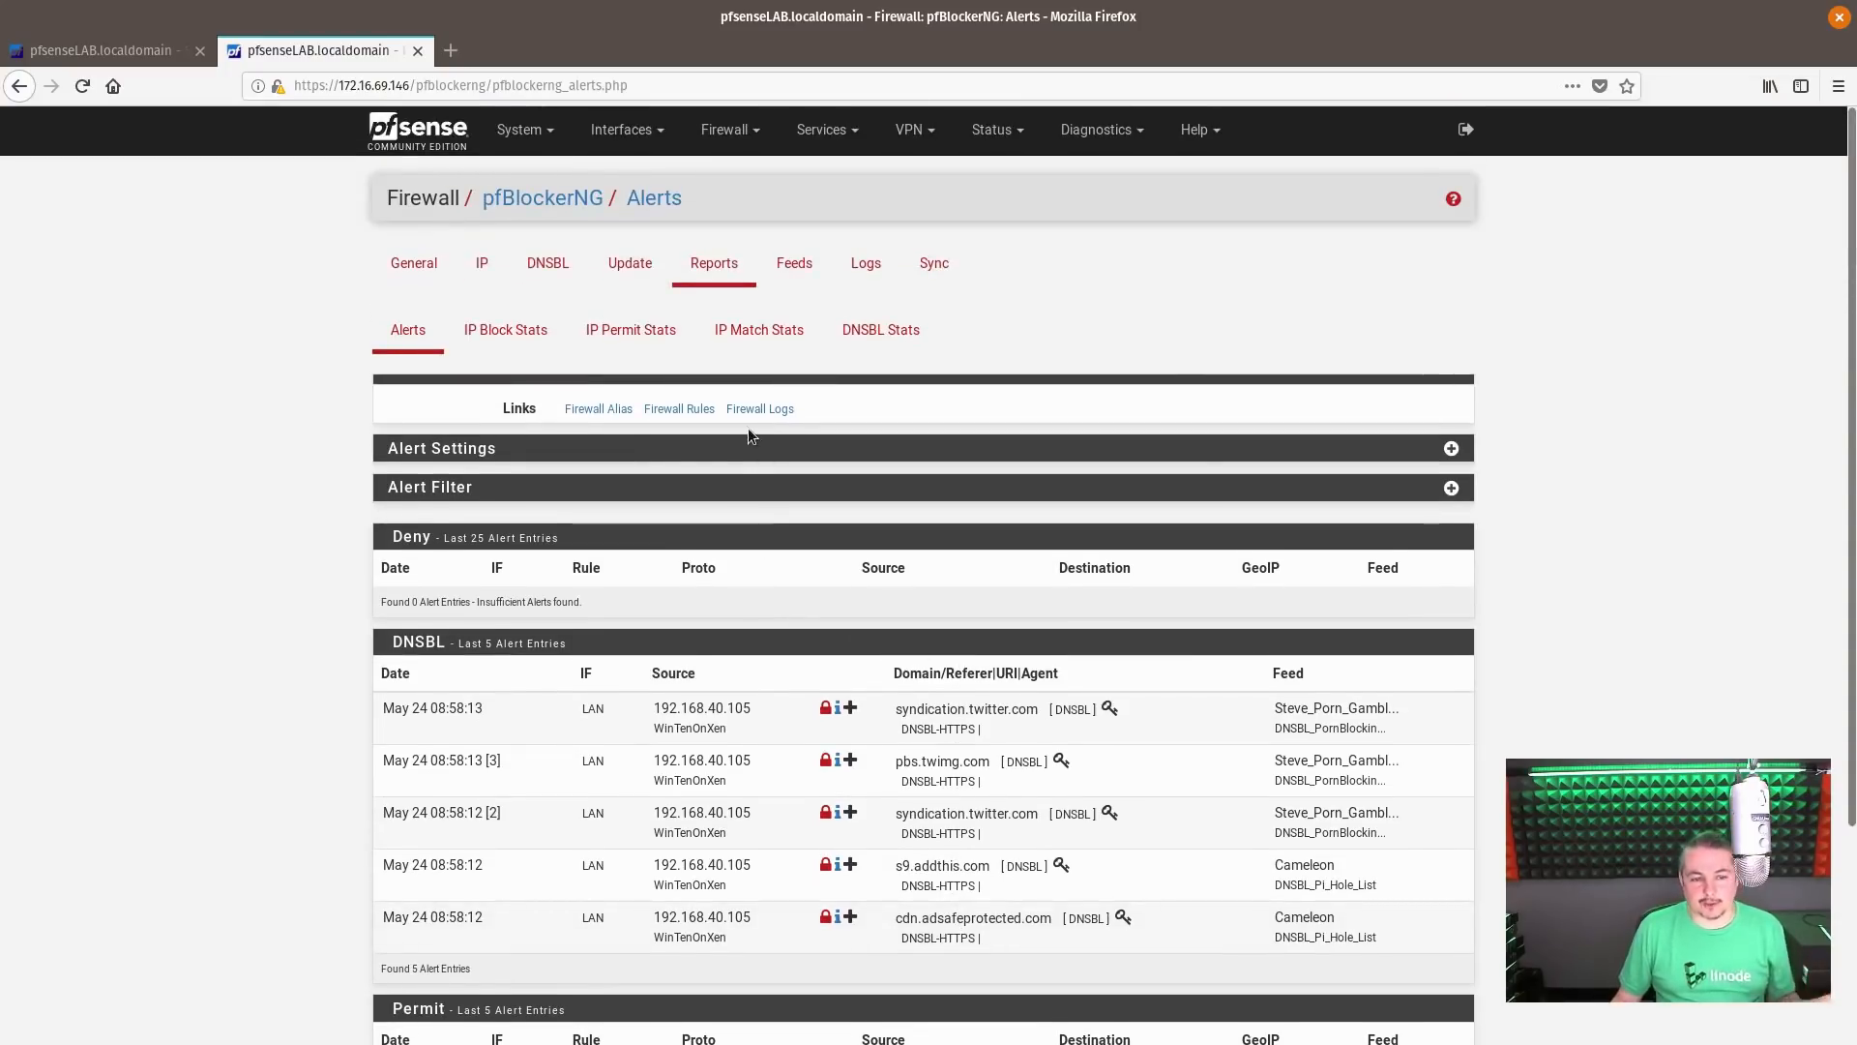
Go through the IP block, permit and match statistics and open the DNSBL statistics
left_click(526, 339)
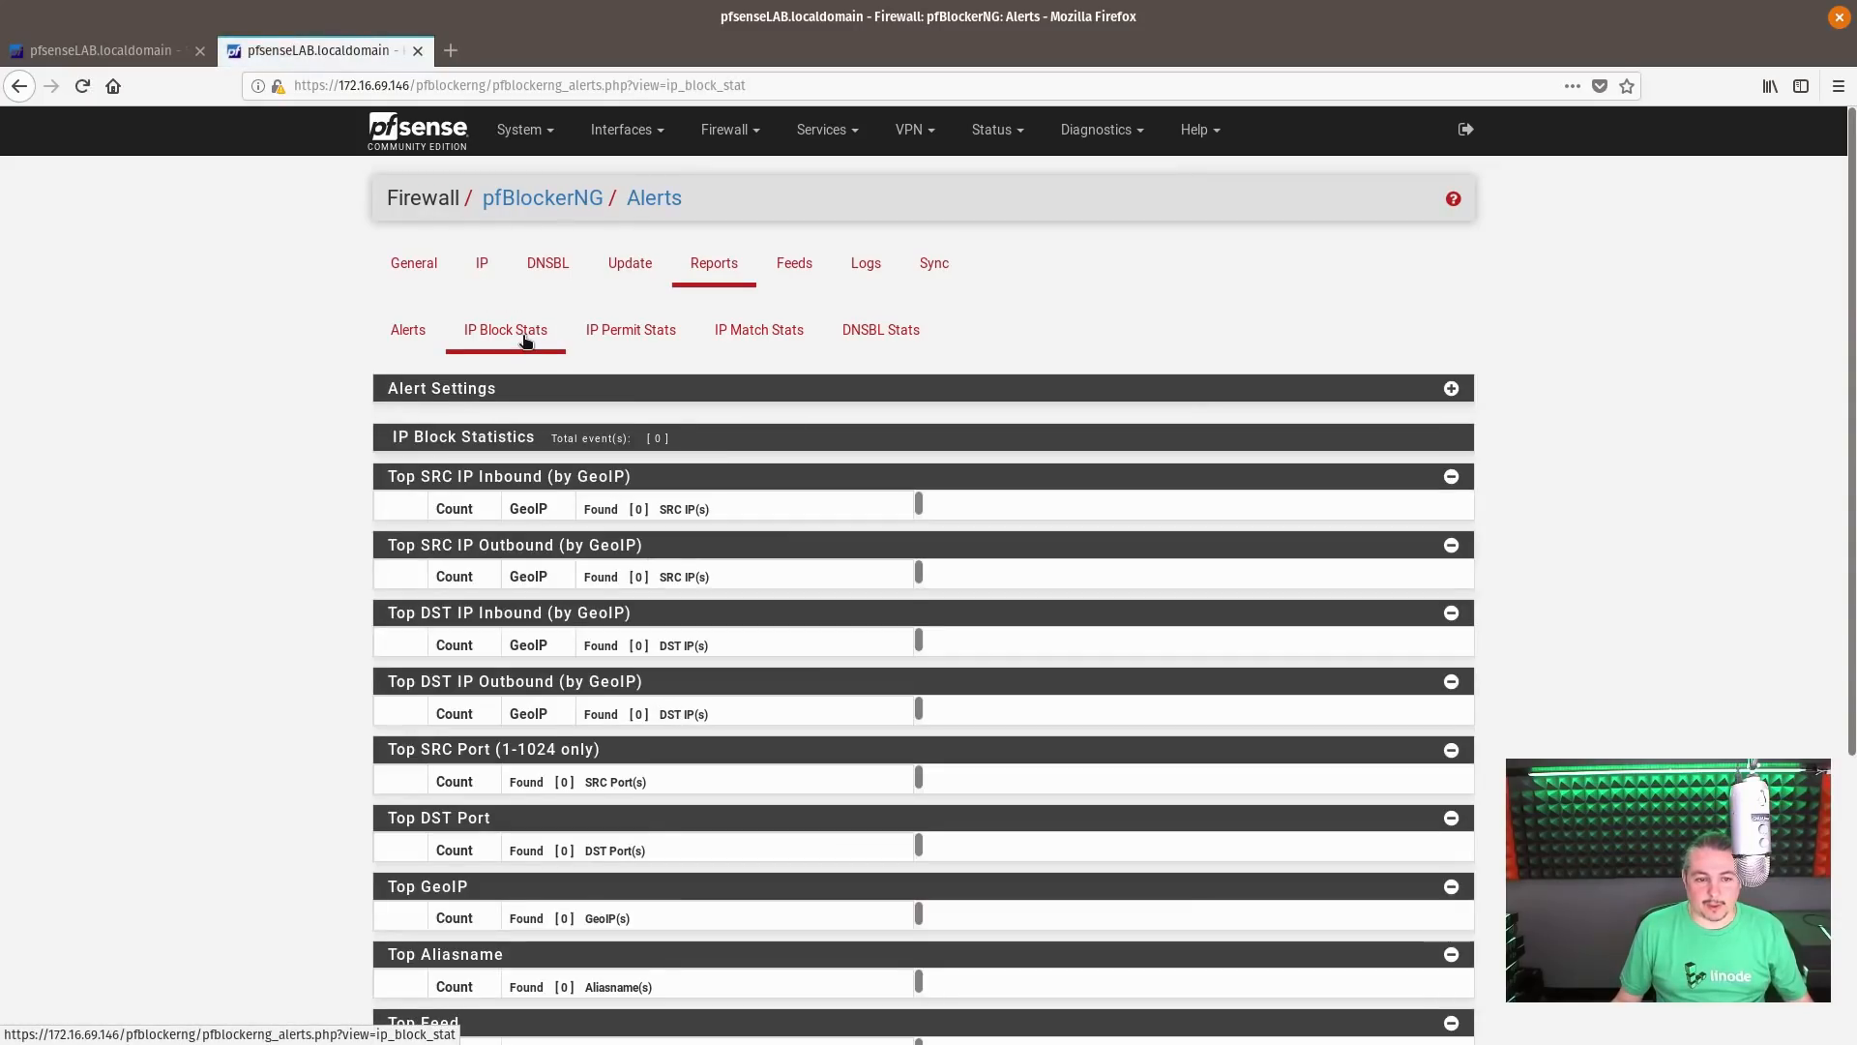
left_click(637, 349)
left_click(749, 334)
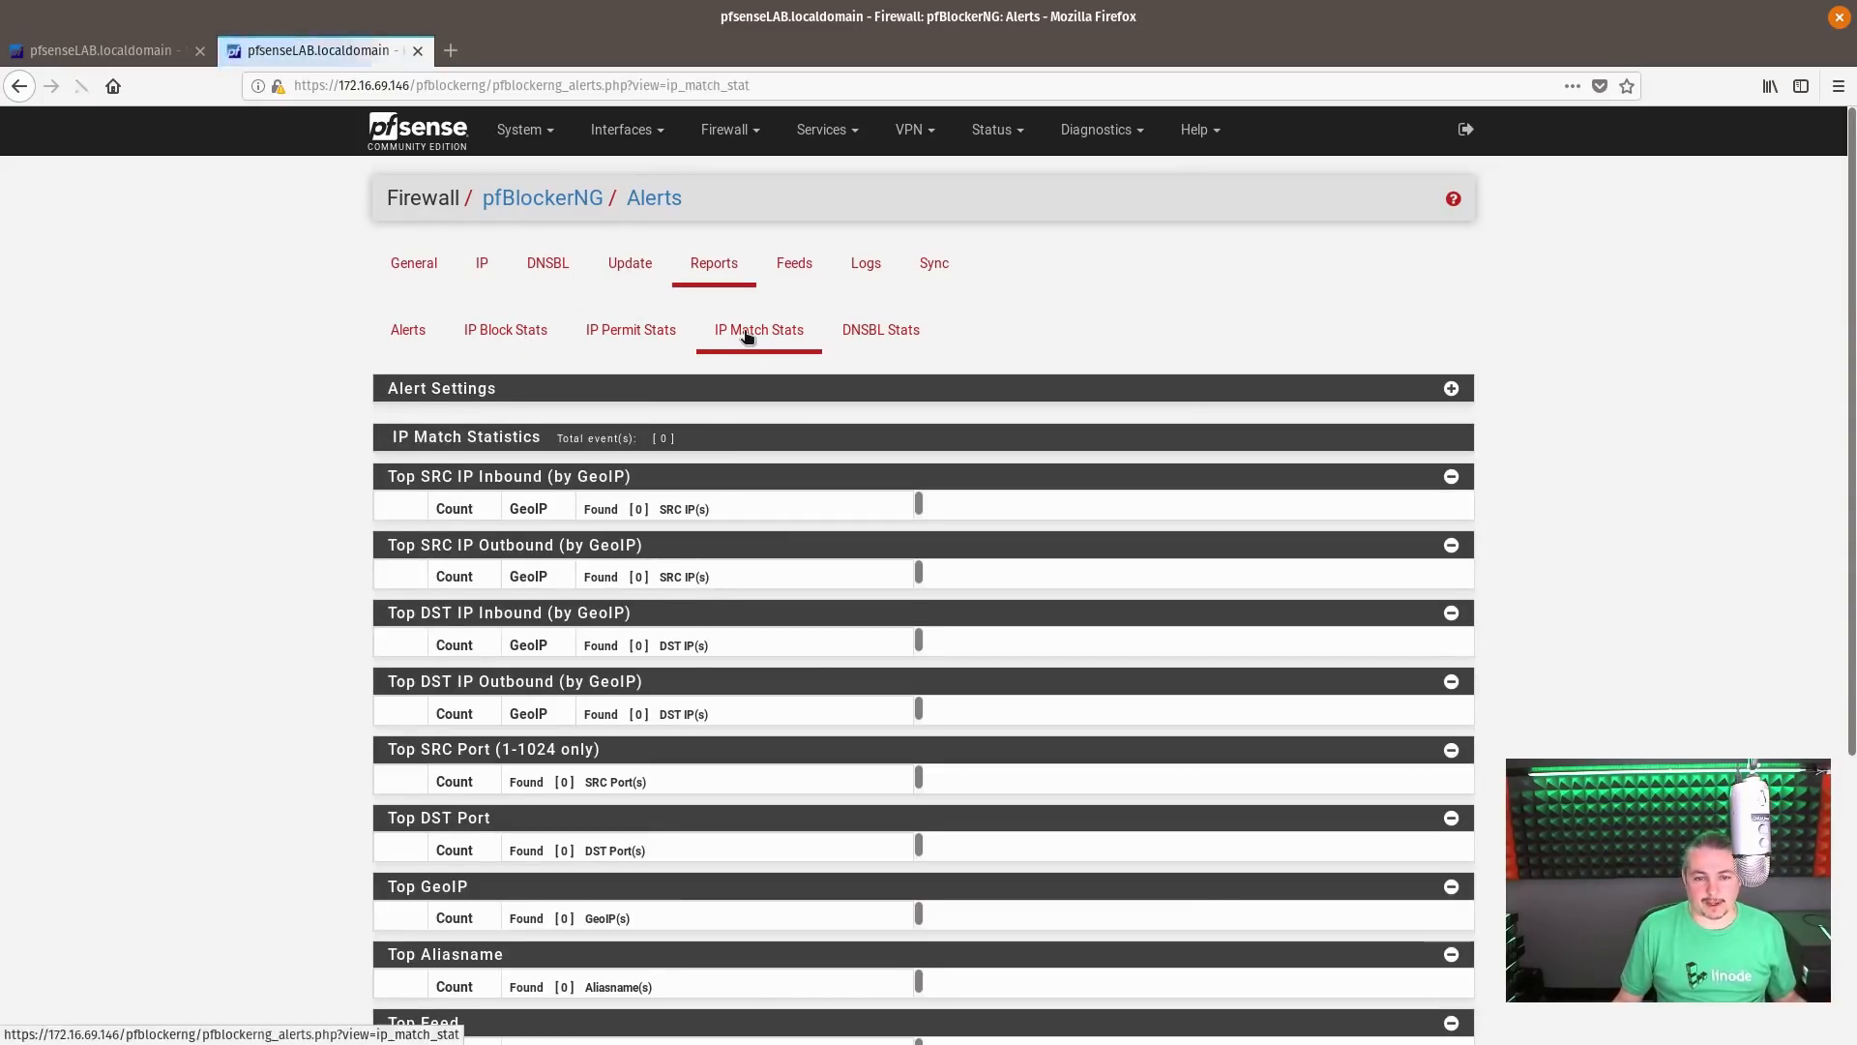
left_click(875, 337)
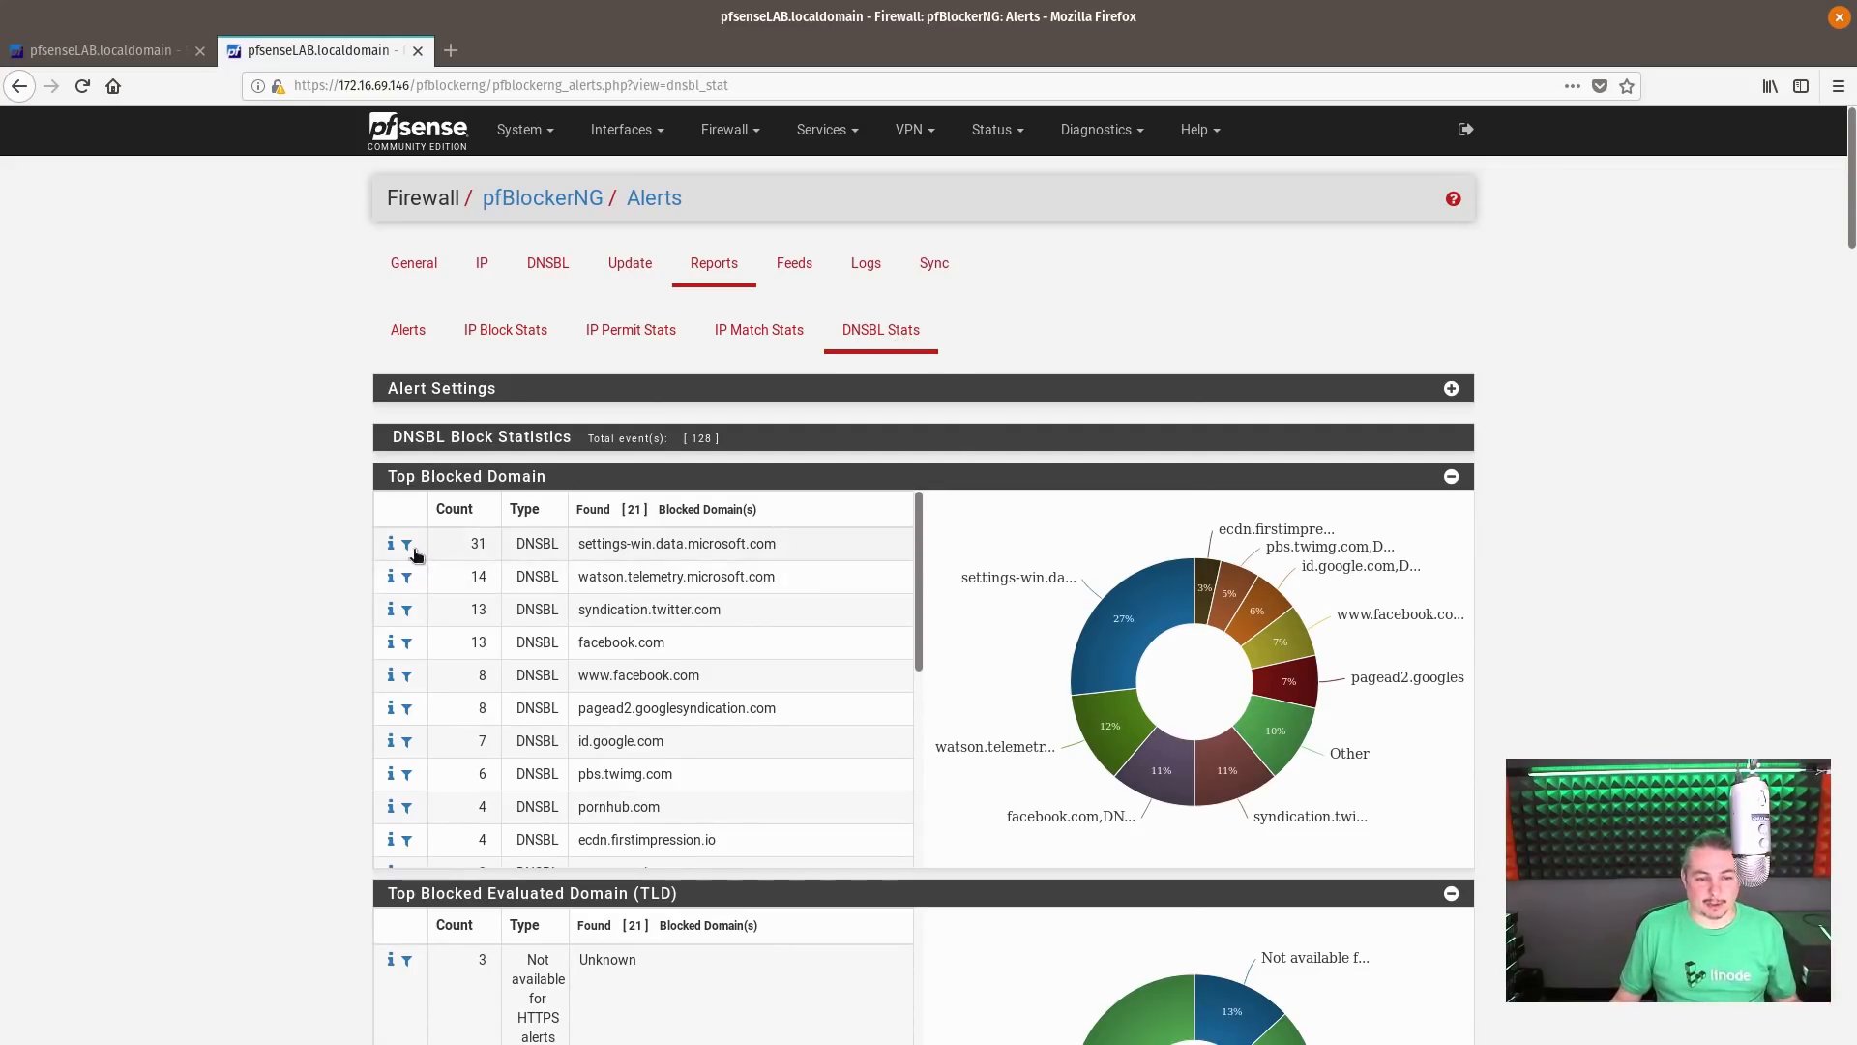
Open the threat lookup for facebook.com from the DNSBL statistics and filter the alerts by that blocked domain
left_click(391, 646)
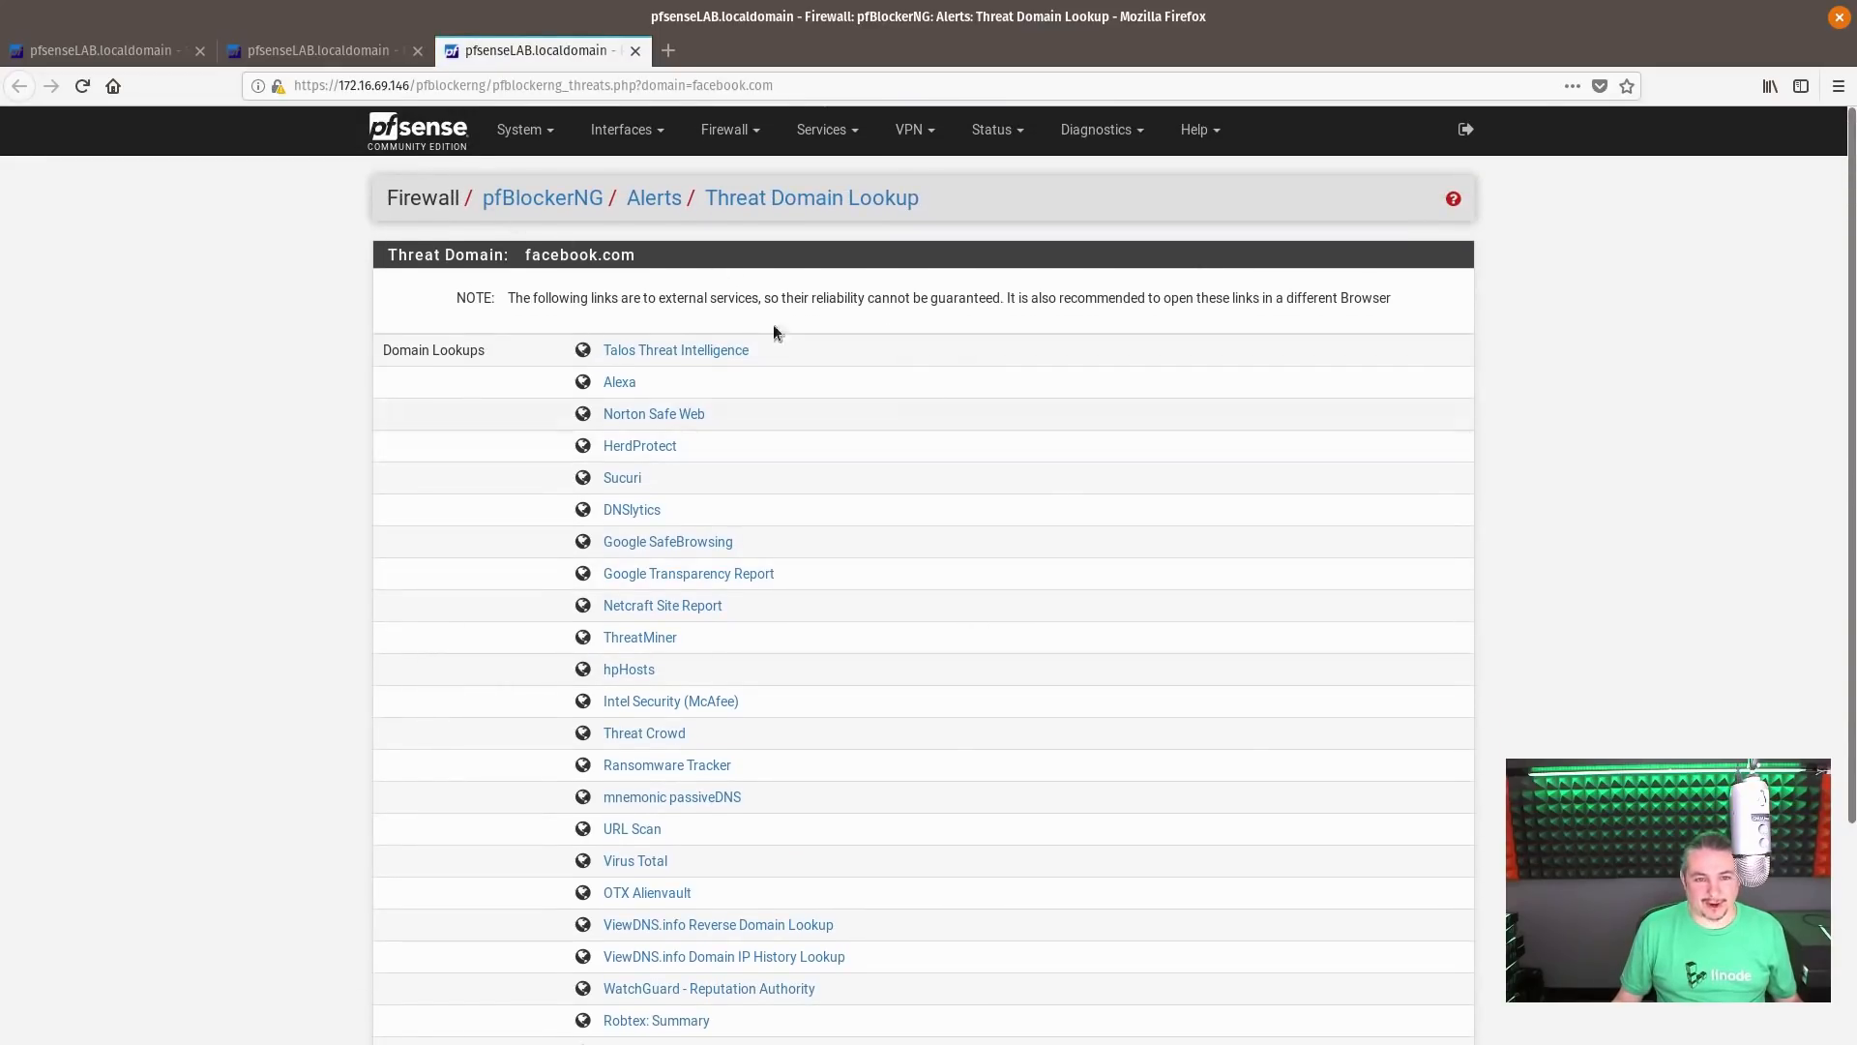
left_click(324, 56)
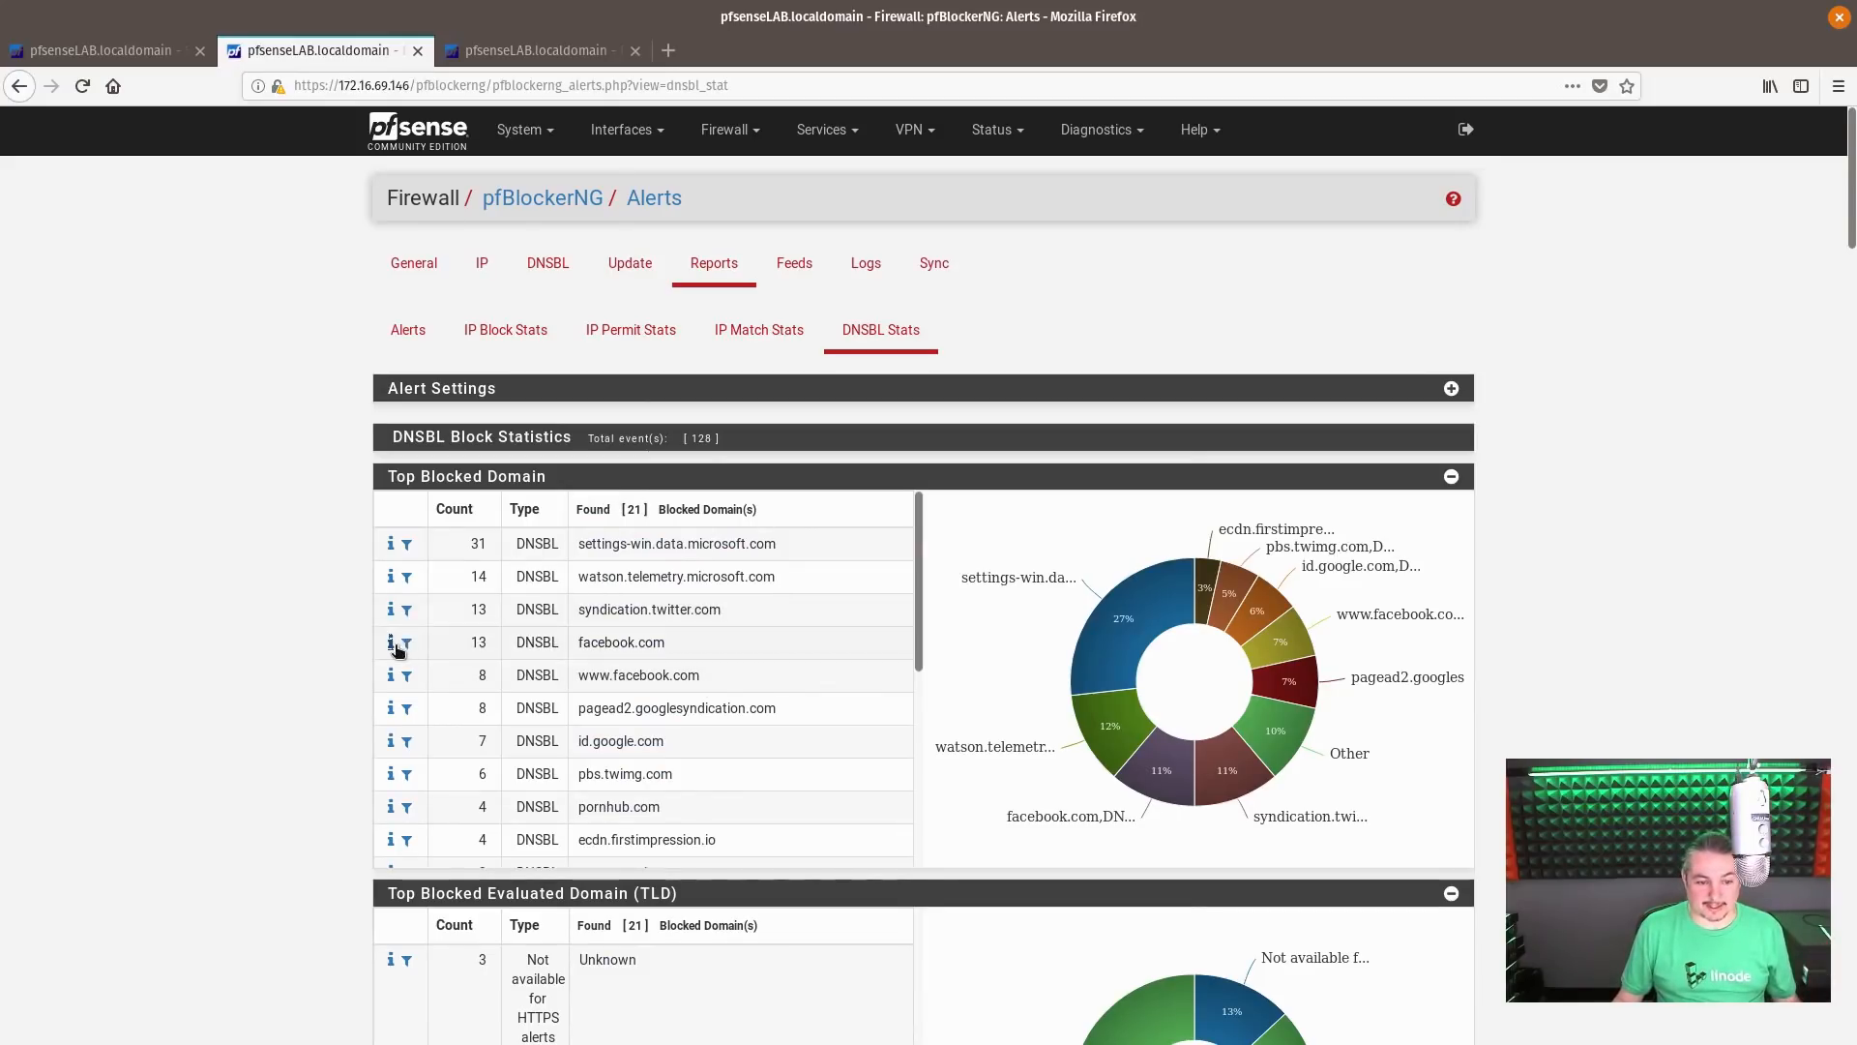
left_click(406, 642)
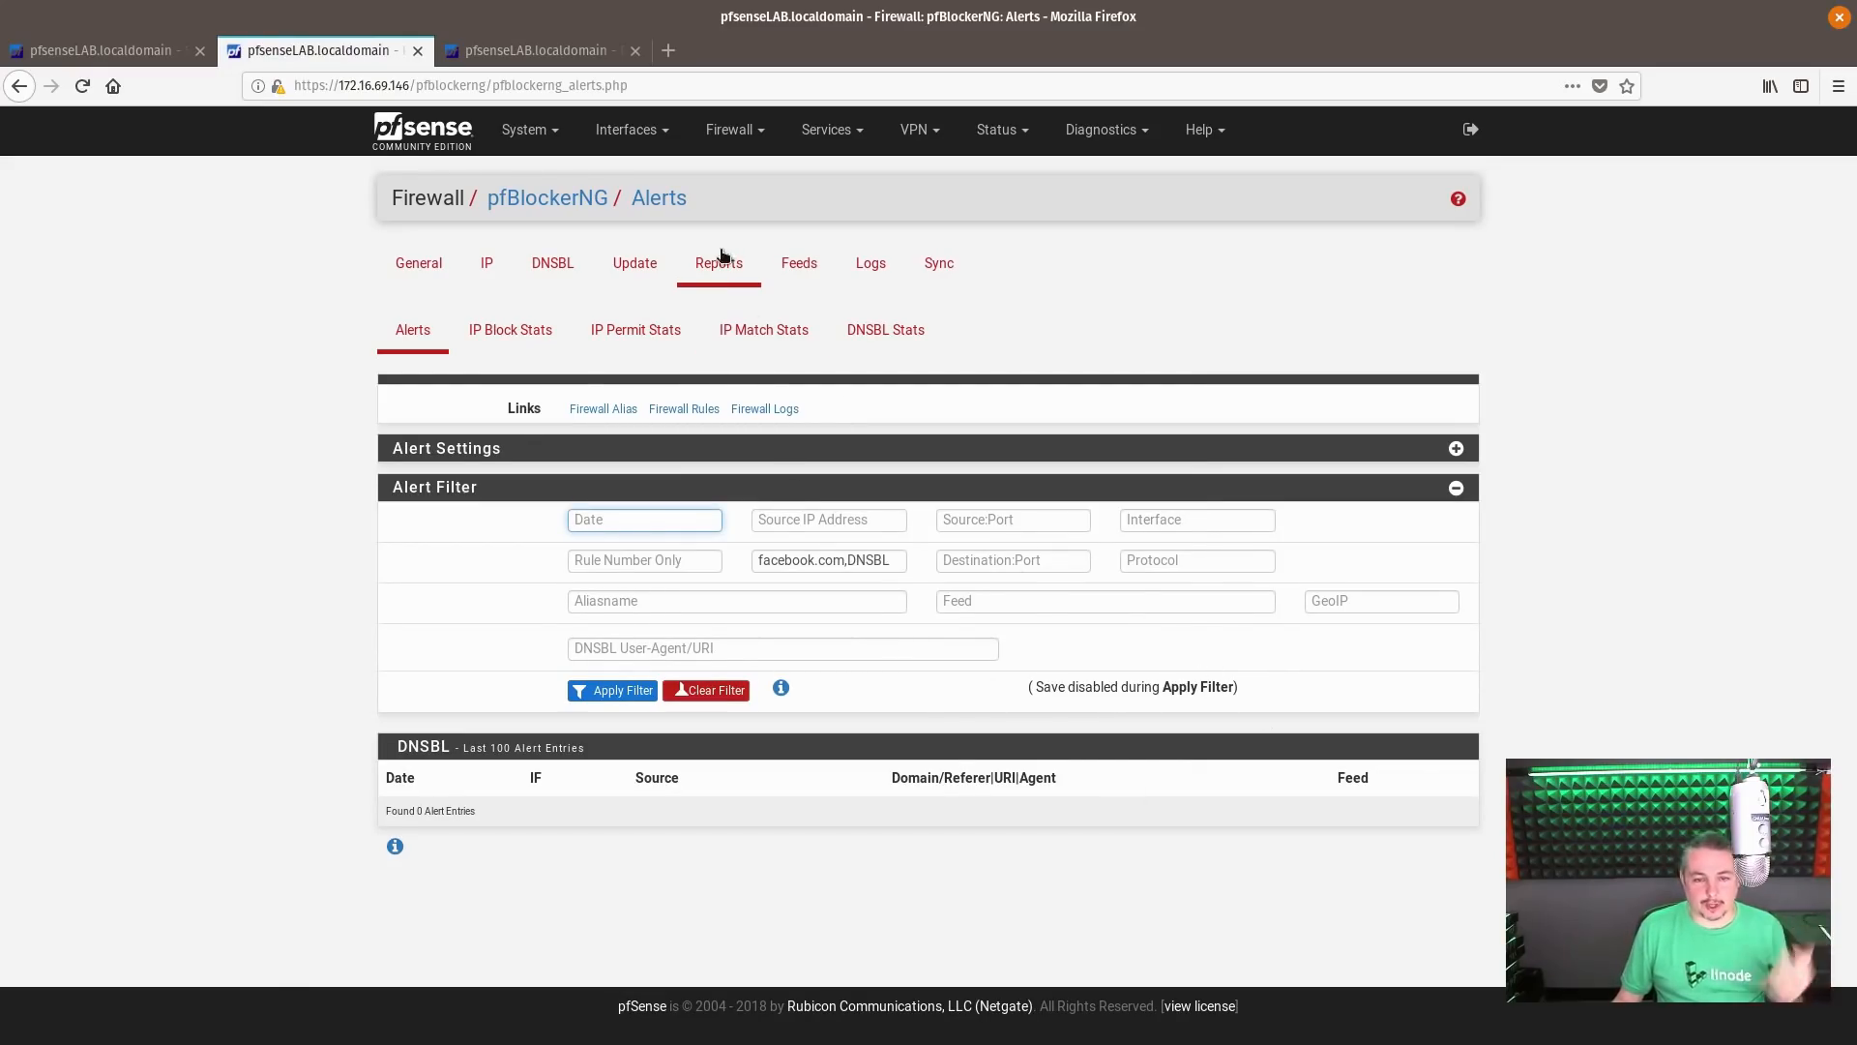
Return to the DNSBL statistics and examine the Top Blocked Domain list, highlighting watson.telemetry.microsoft.com, newsroom.fb.com and googletagservices
left_click(863, 335)
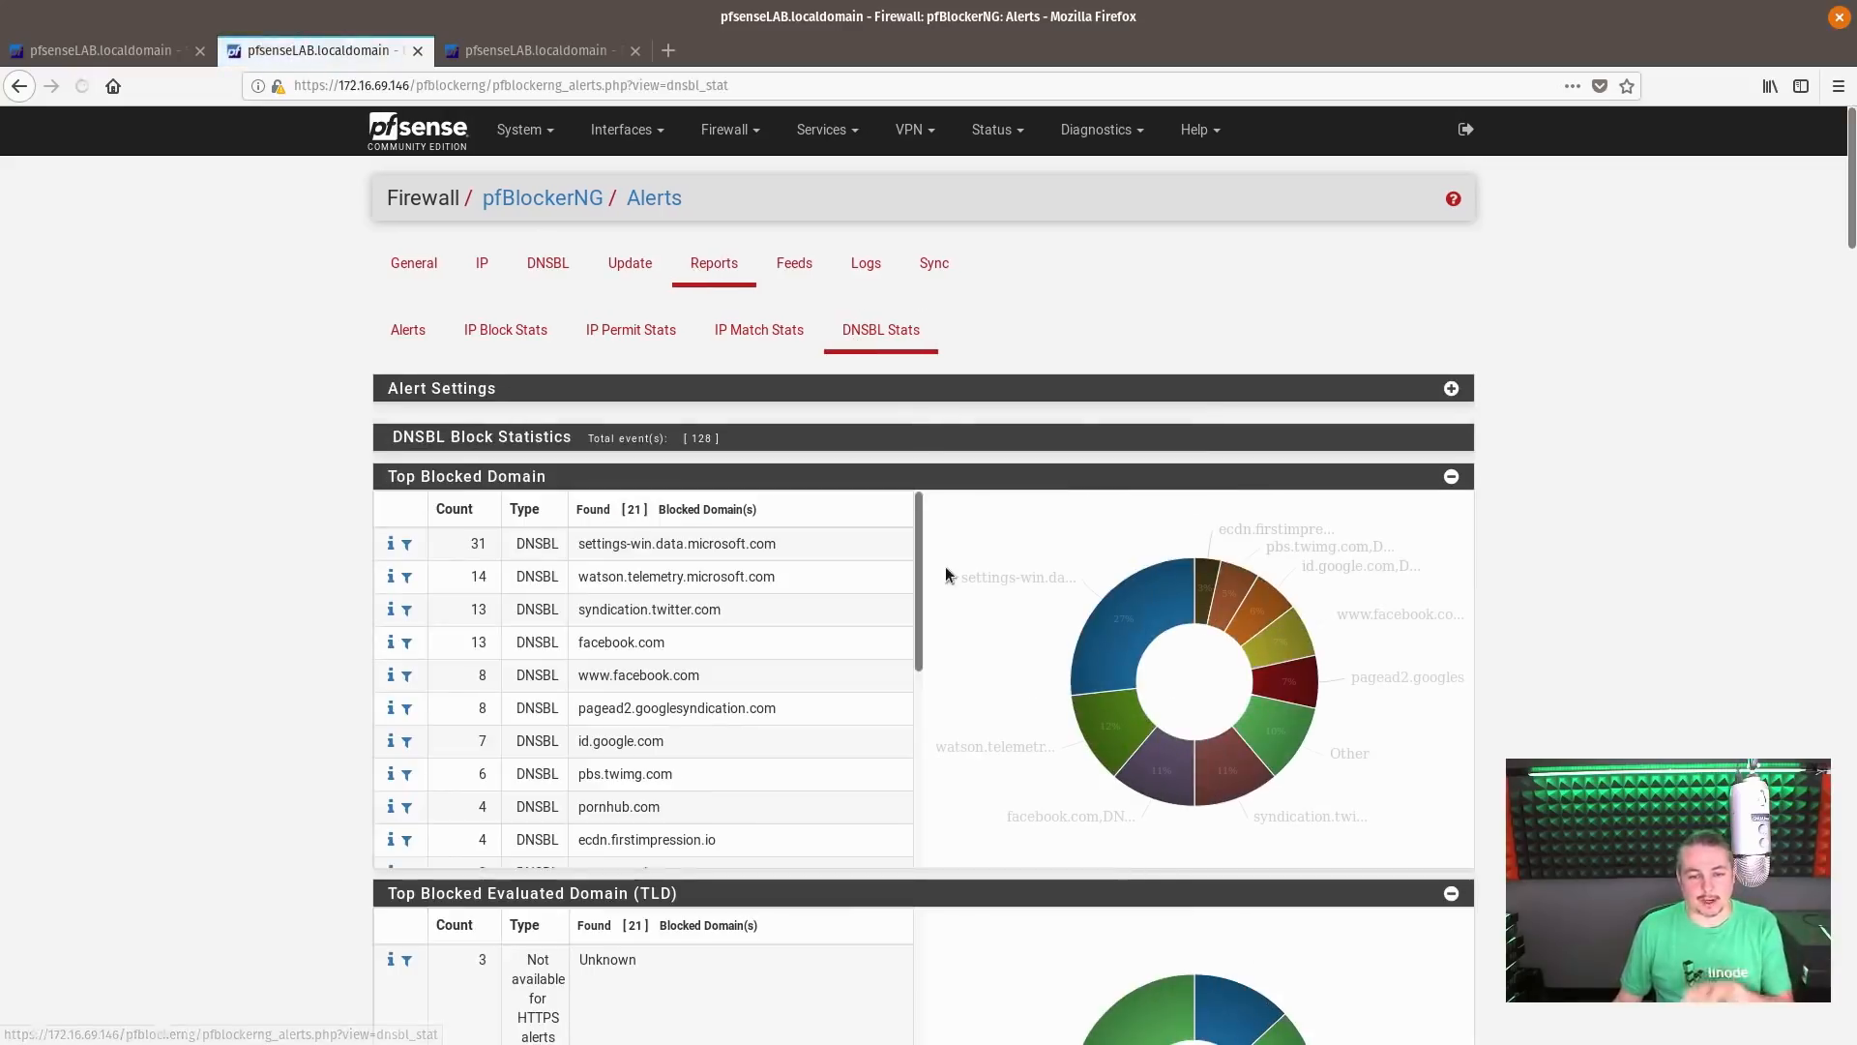
scroll(882, 612, "down", 4)
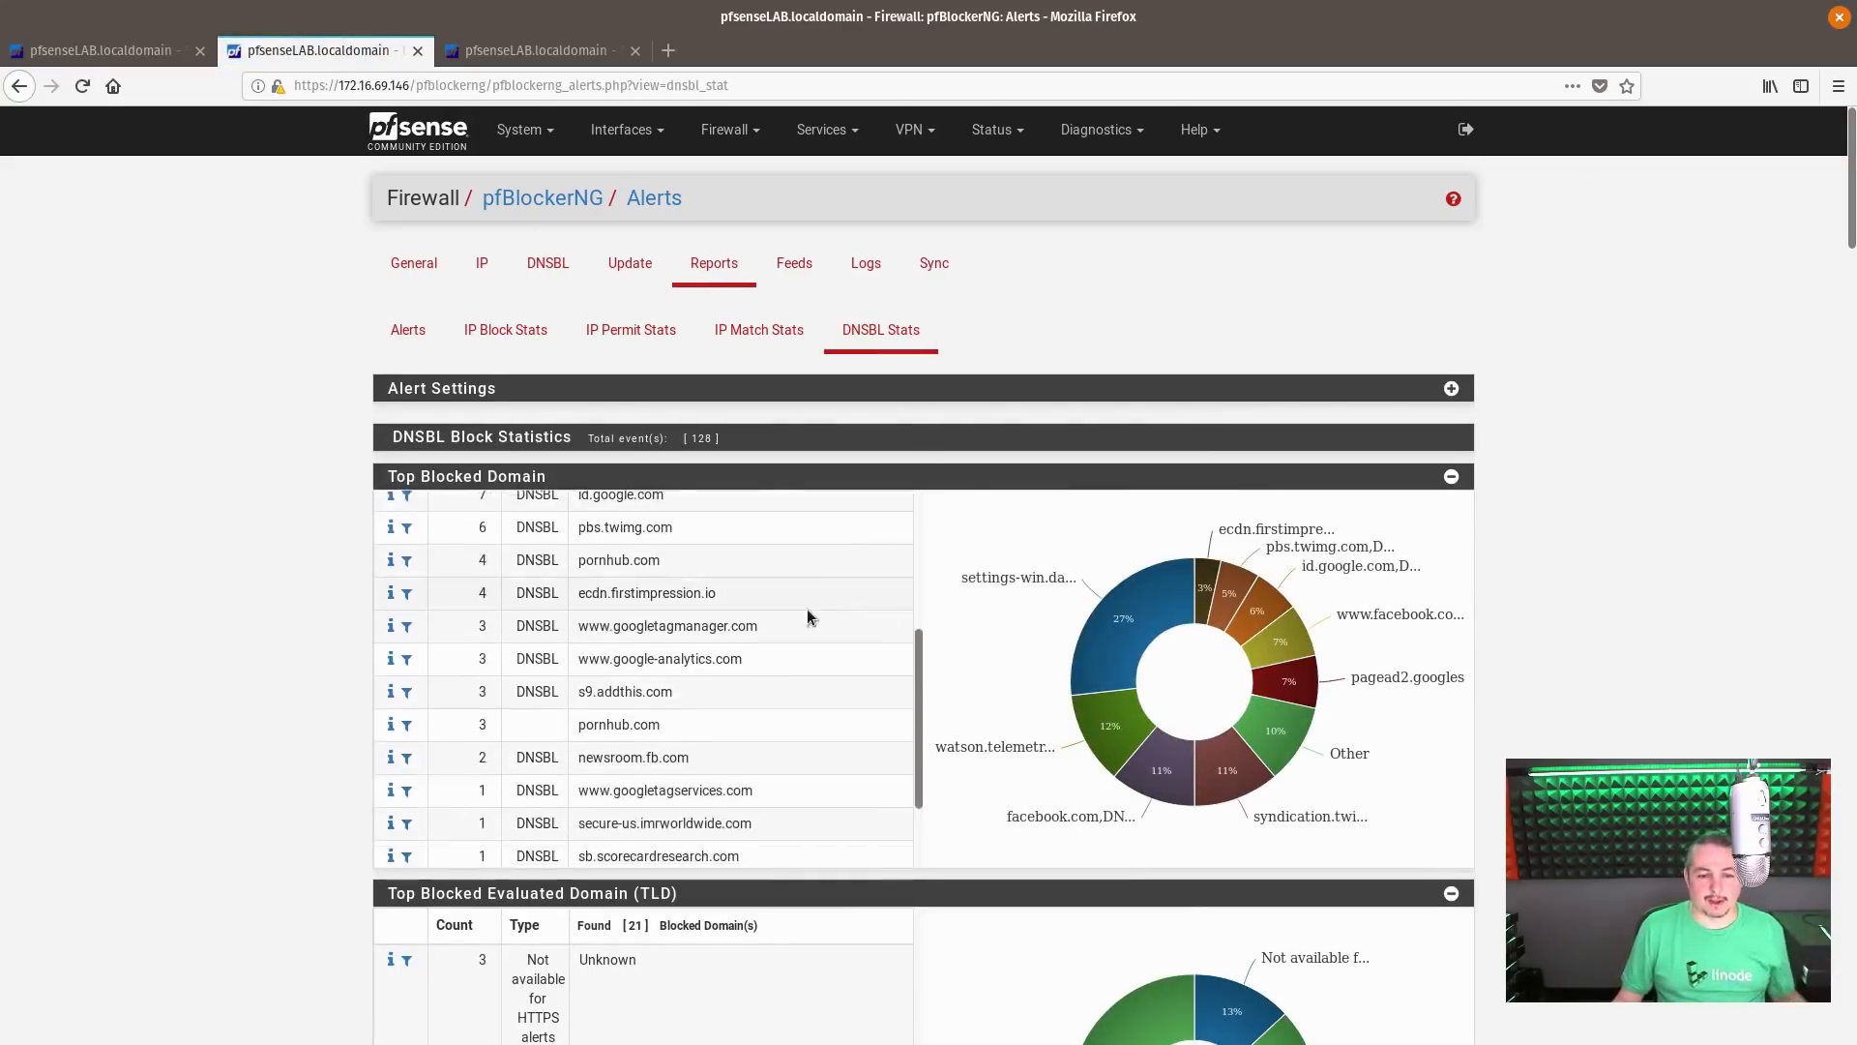
scroll(880, 613, "up", 4)
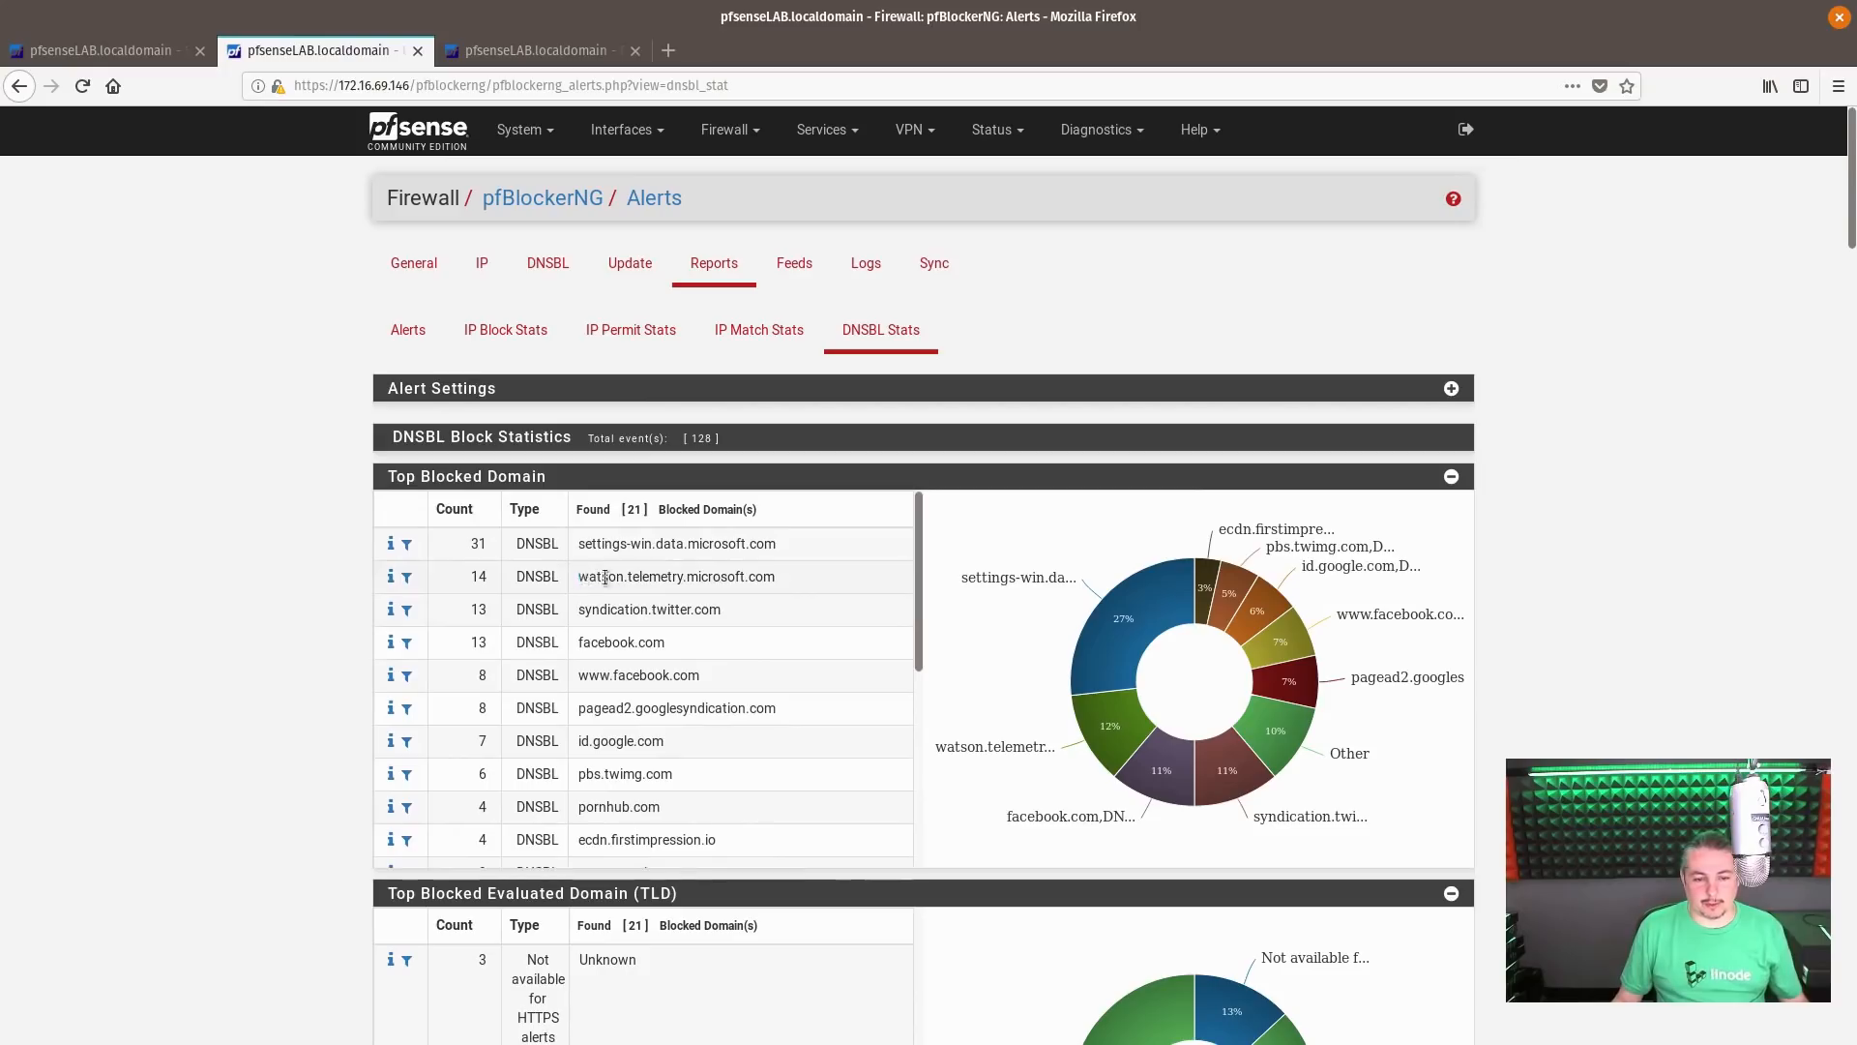
left_click_drag(578, 577, 818, 578)
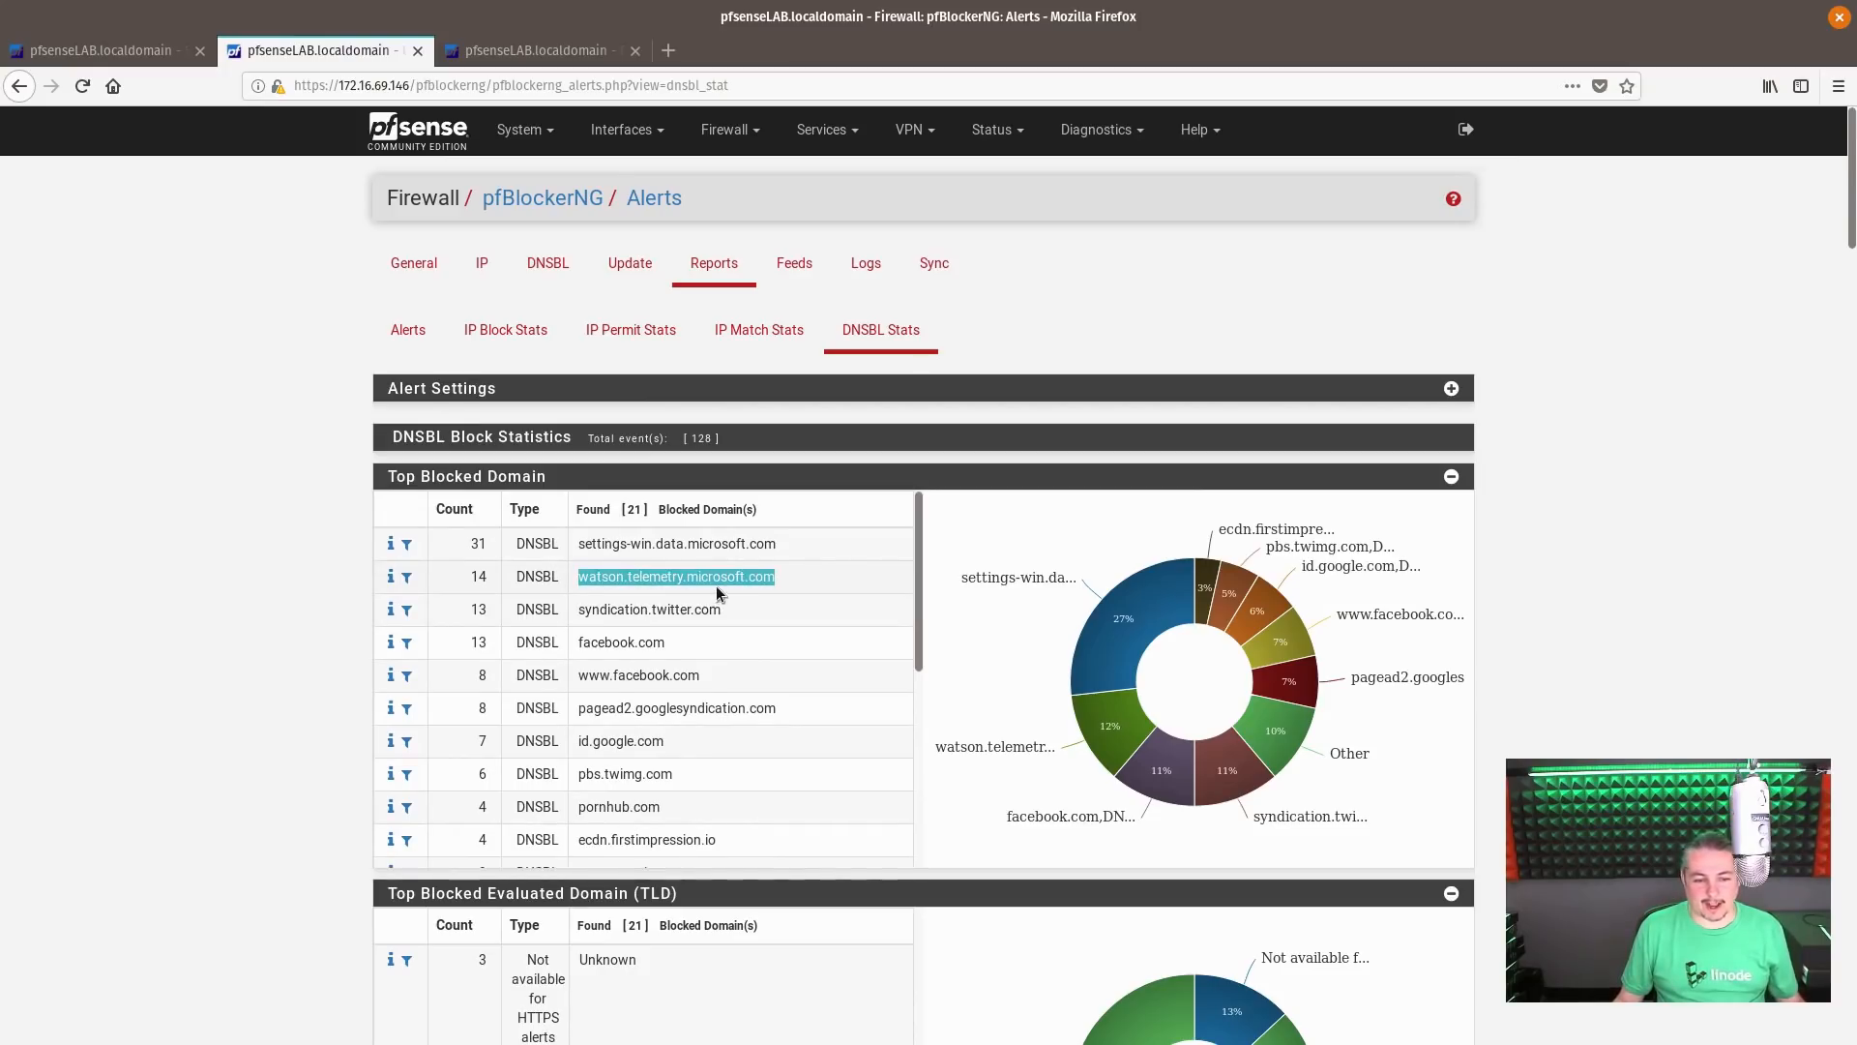
scroll(735, 609, "down", 4)
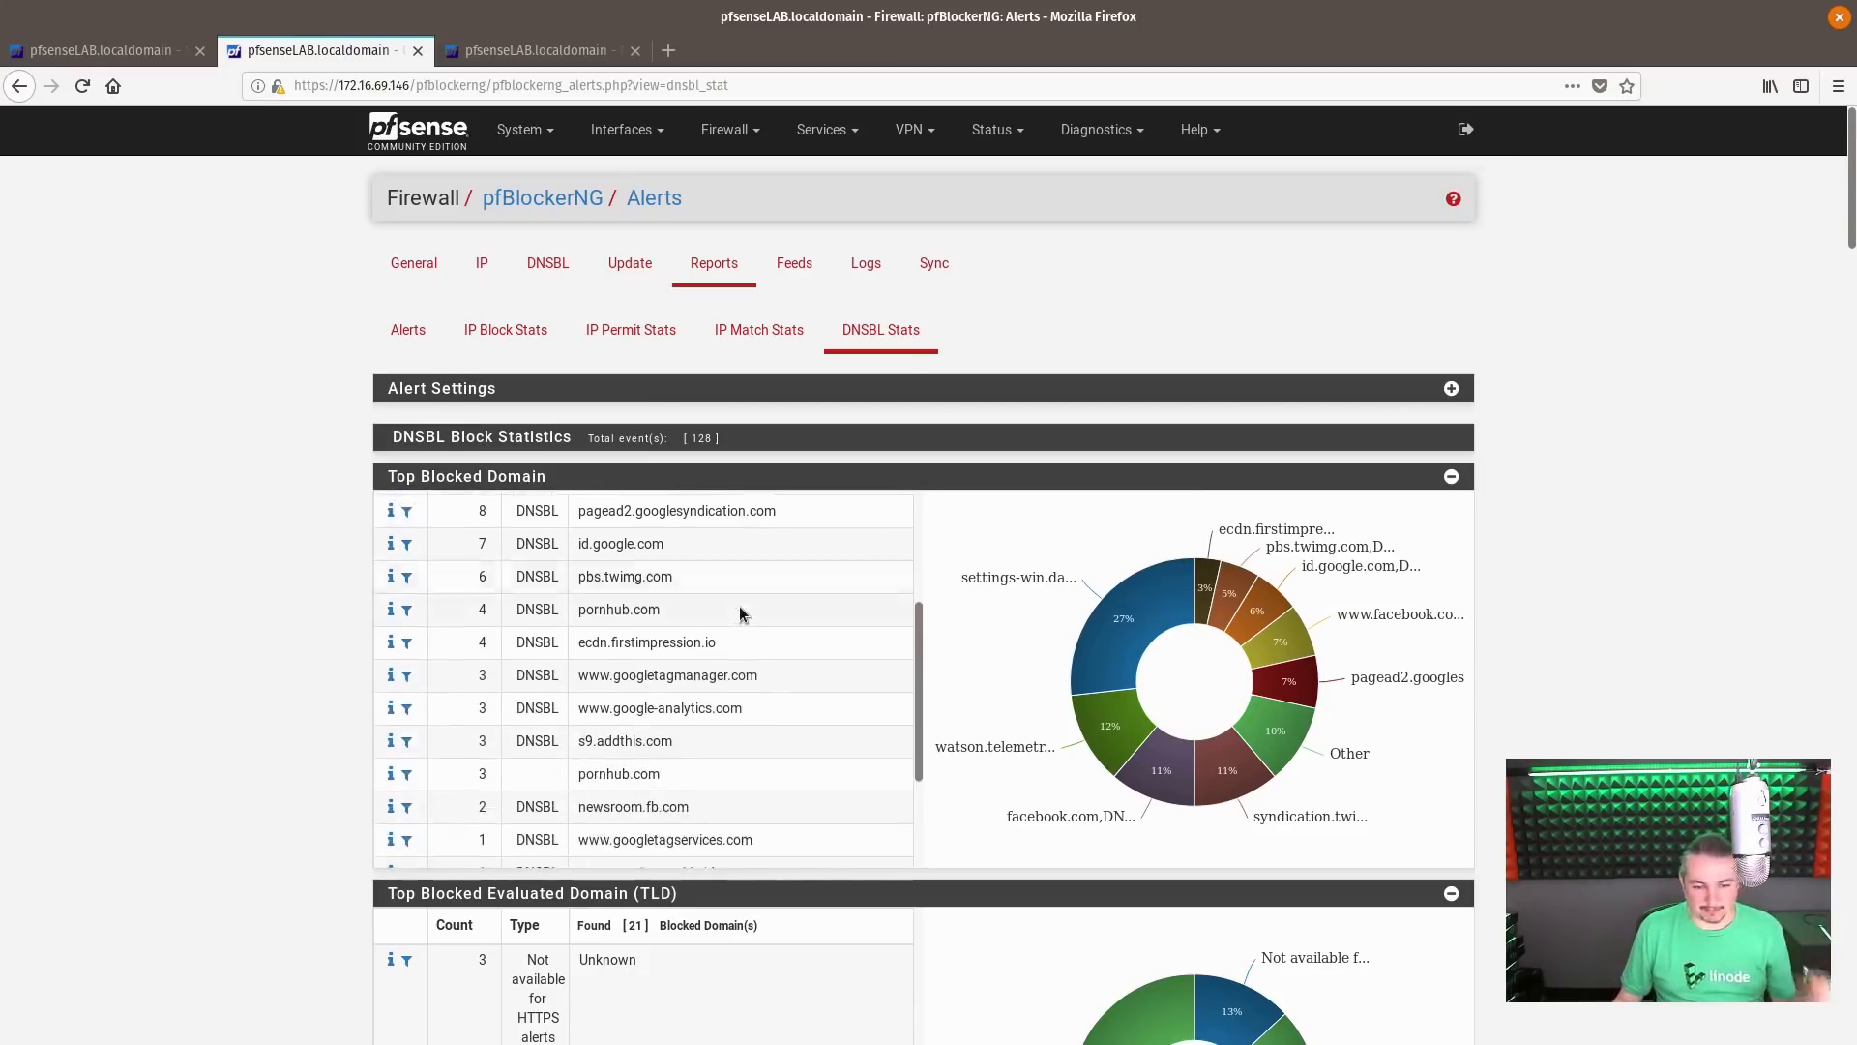
scroll(742, 613, "up", 2)
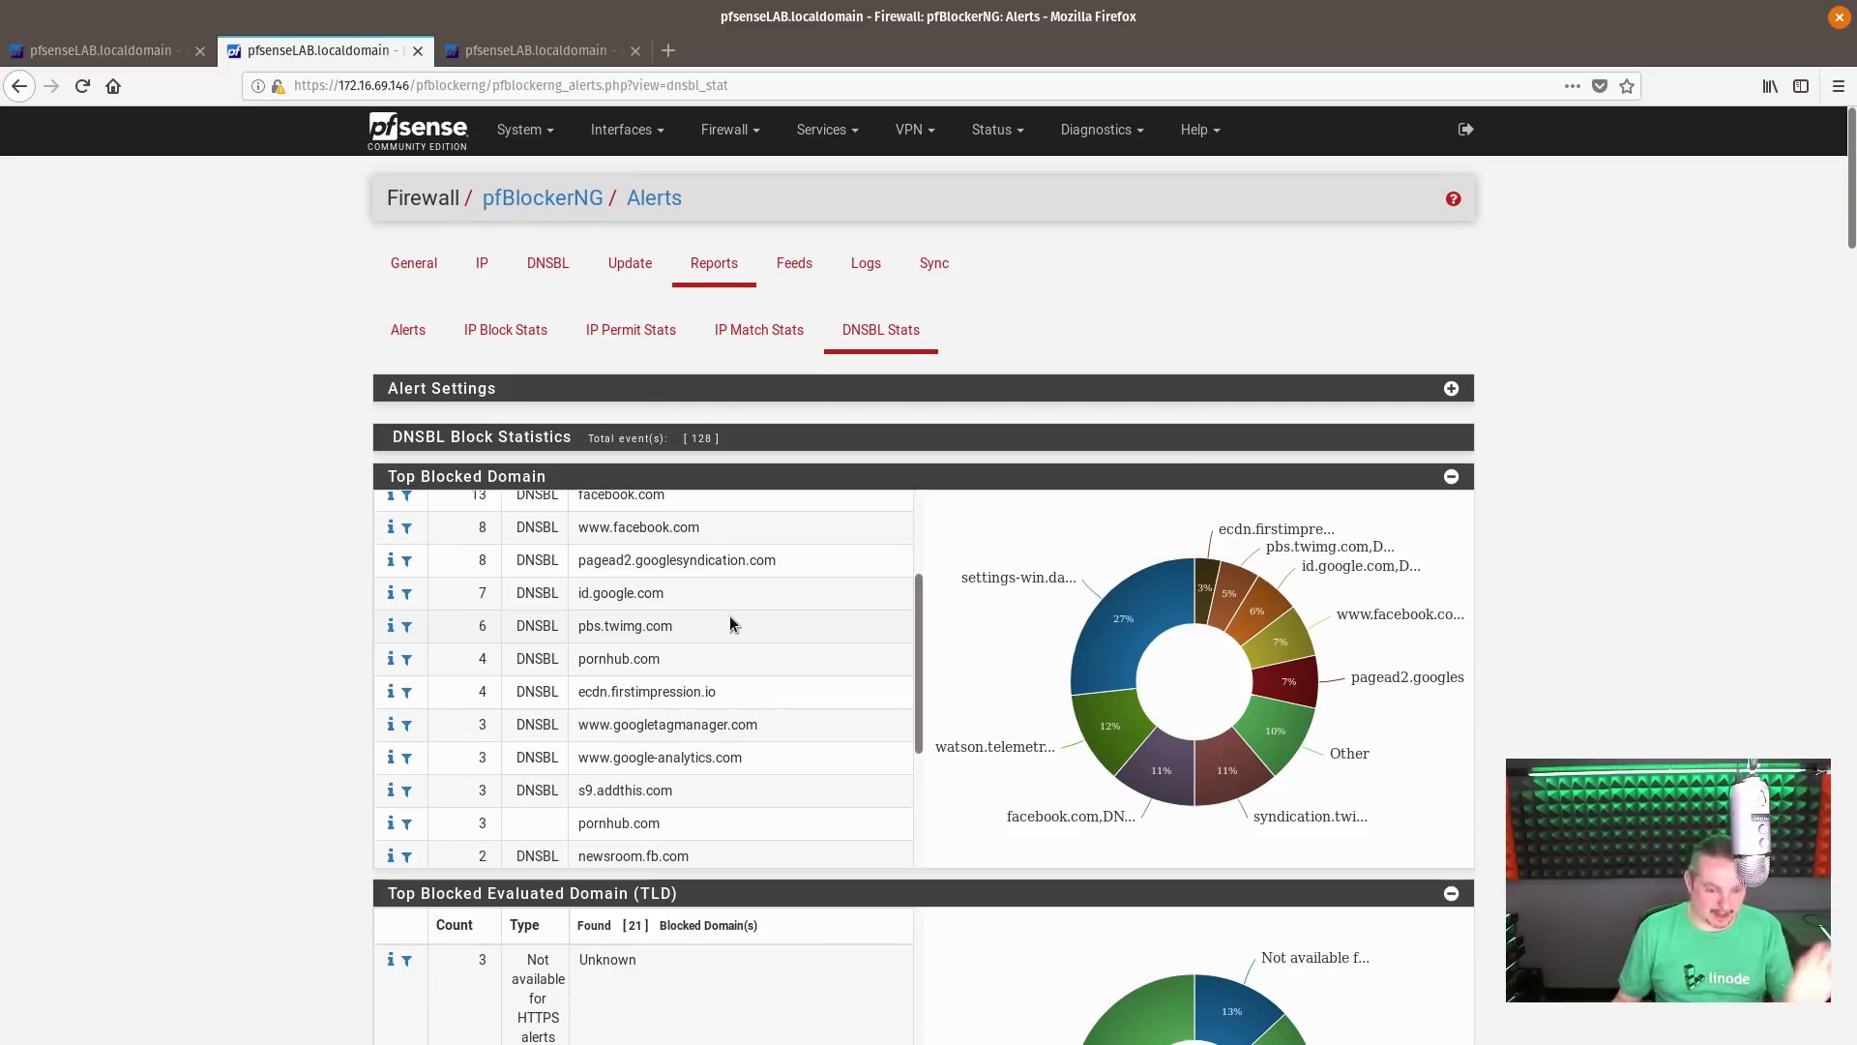
scroll(765, 687, "down", 1)
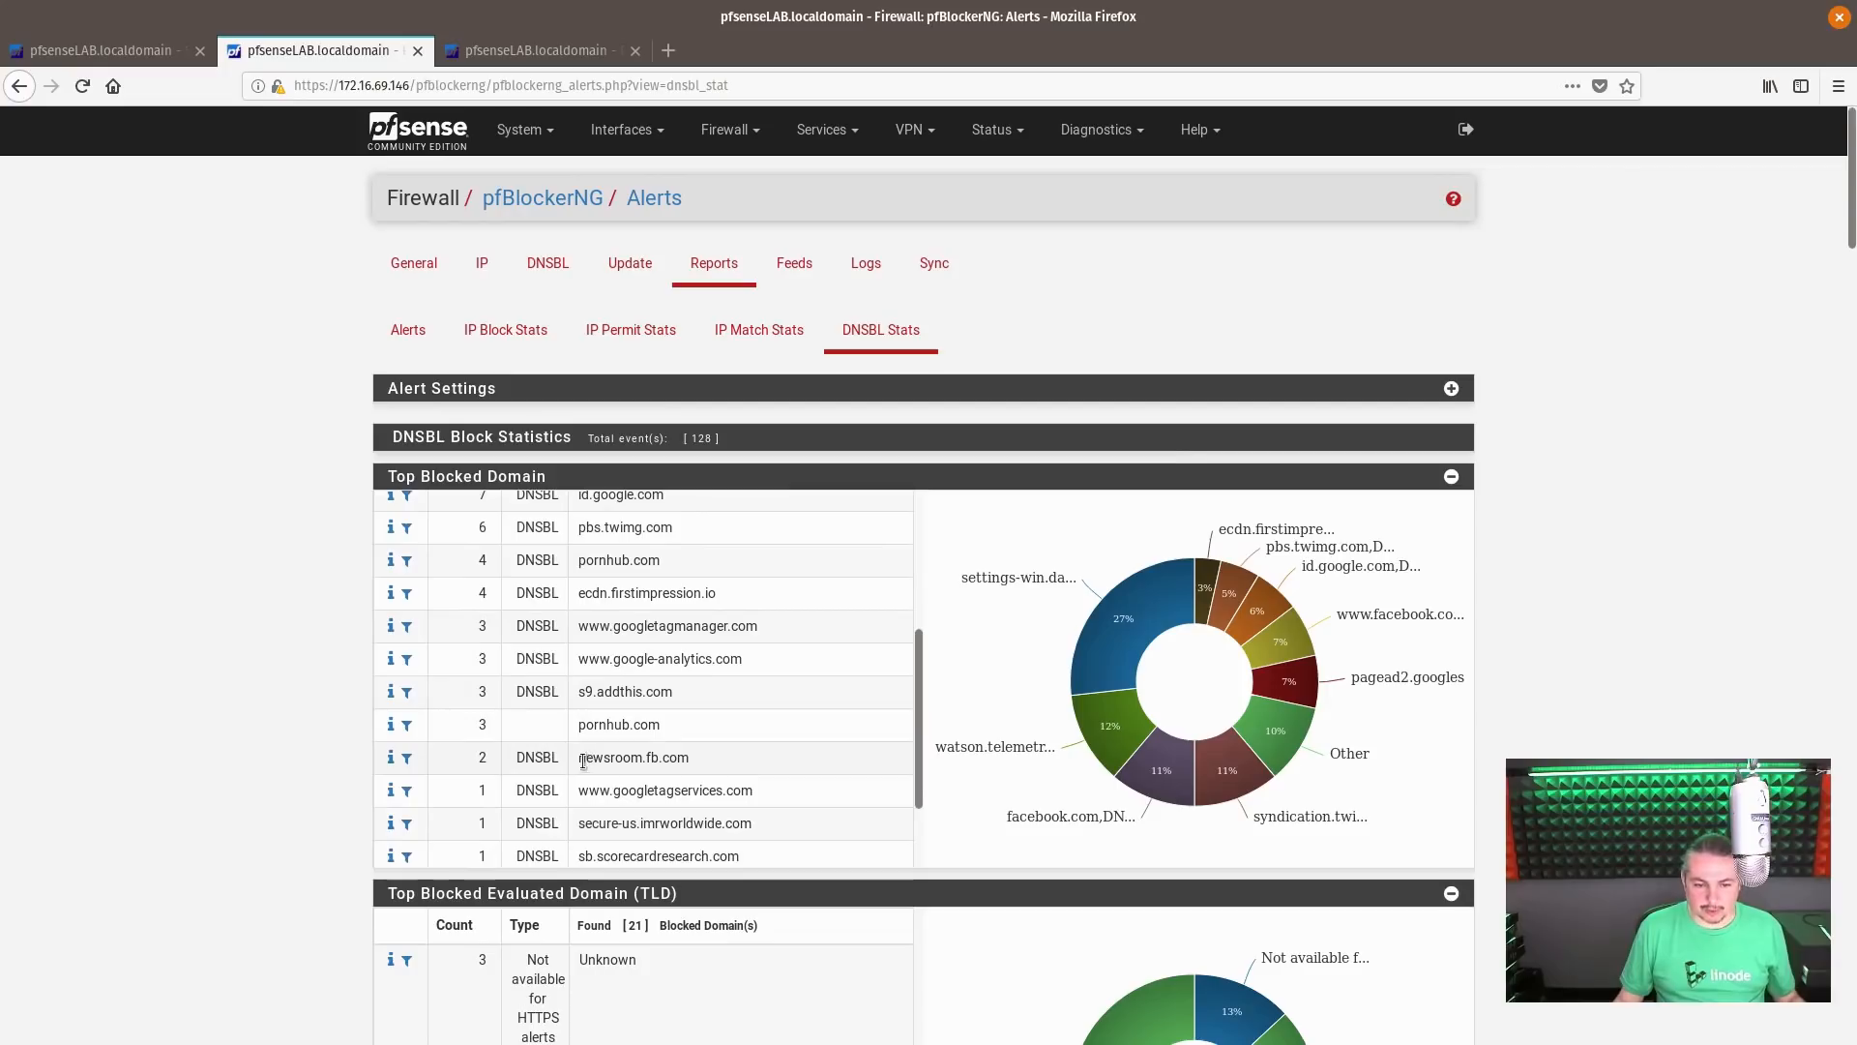
left_click_drag(583, 762, 693, 764)
scroll(707, 753, "down", 1)
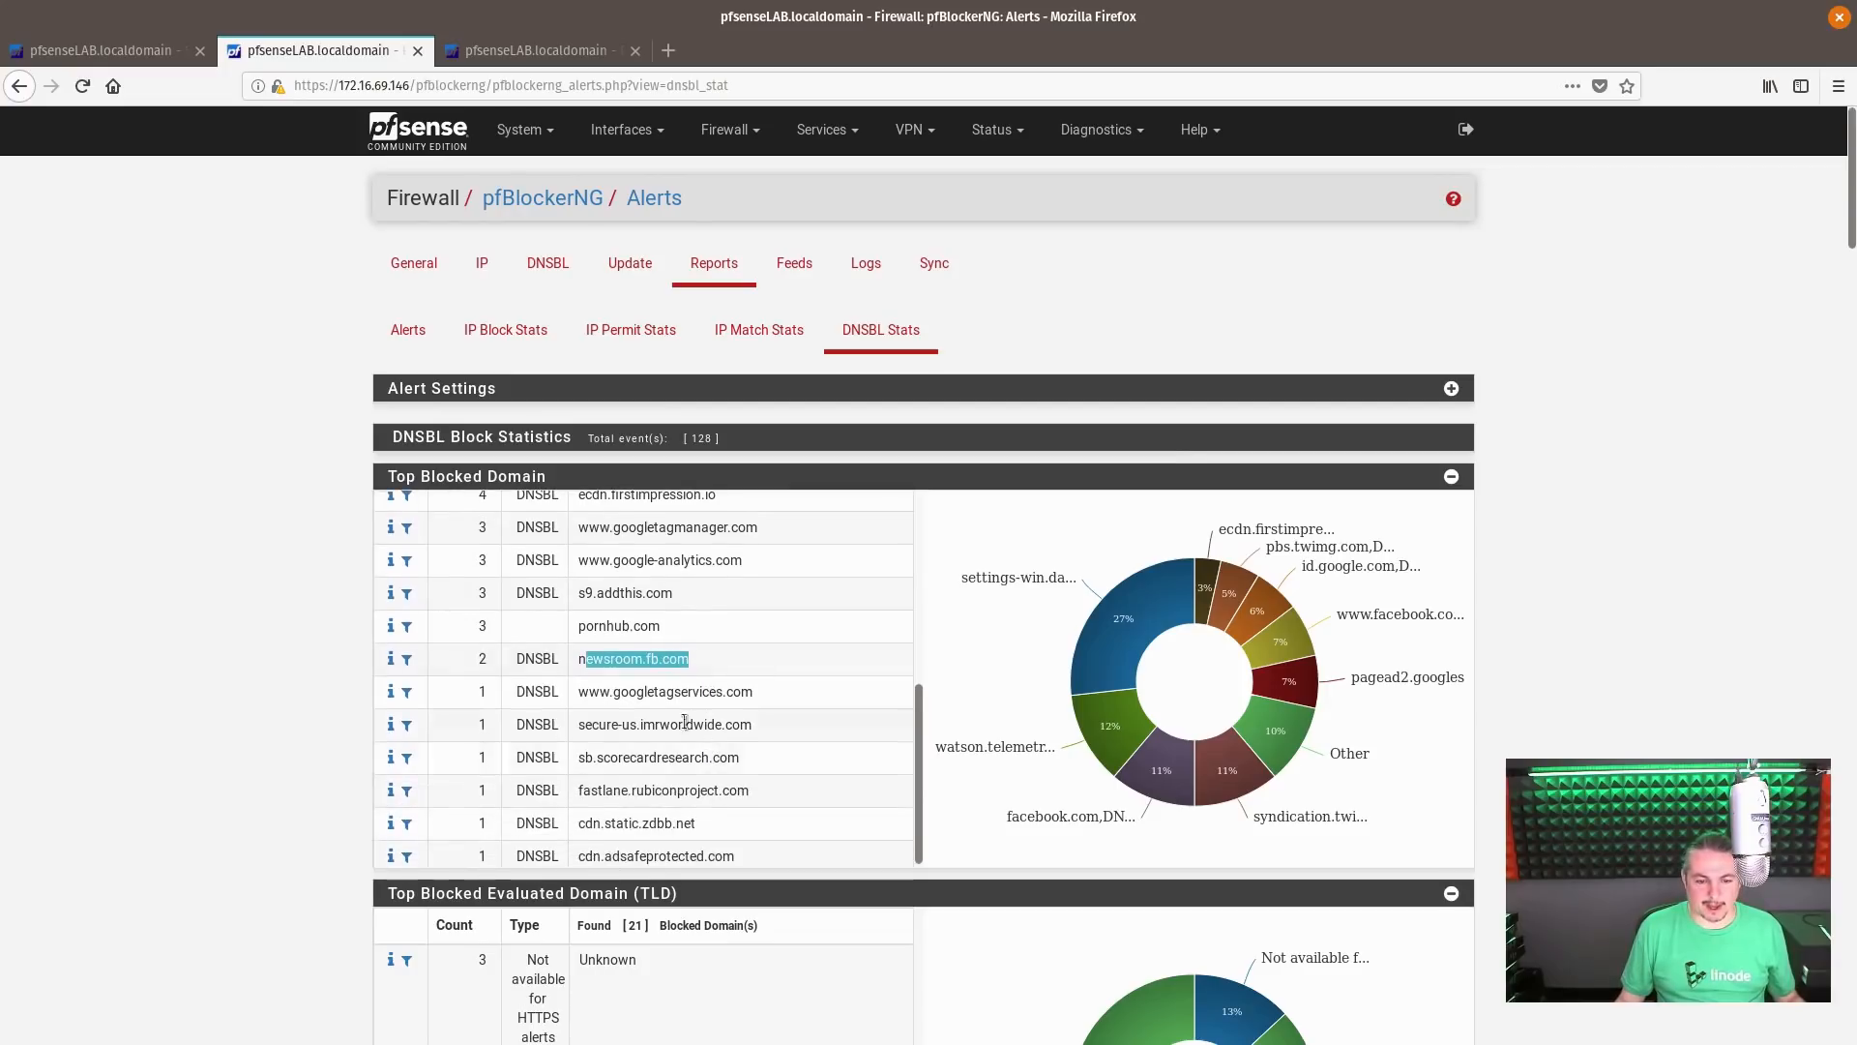
double_click(668, 691)
Examine the Top Blocked Evaluated Domain (TLD) and Top Group Count sections of the DNSBL statistics
scroll(785, 717, "down", 5)
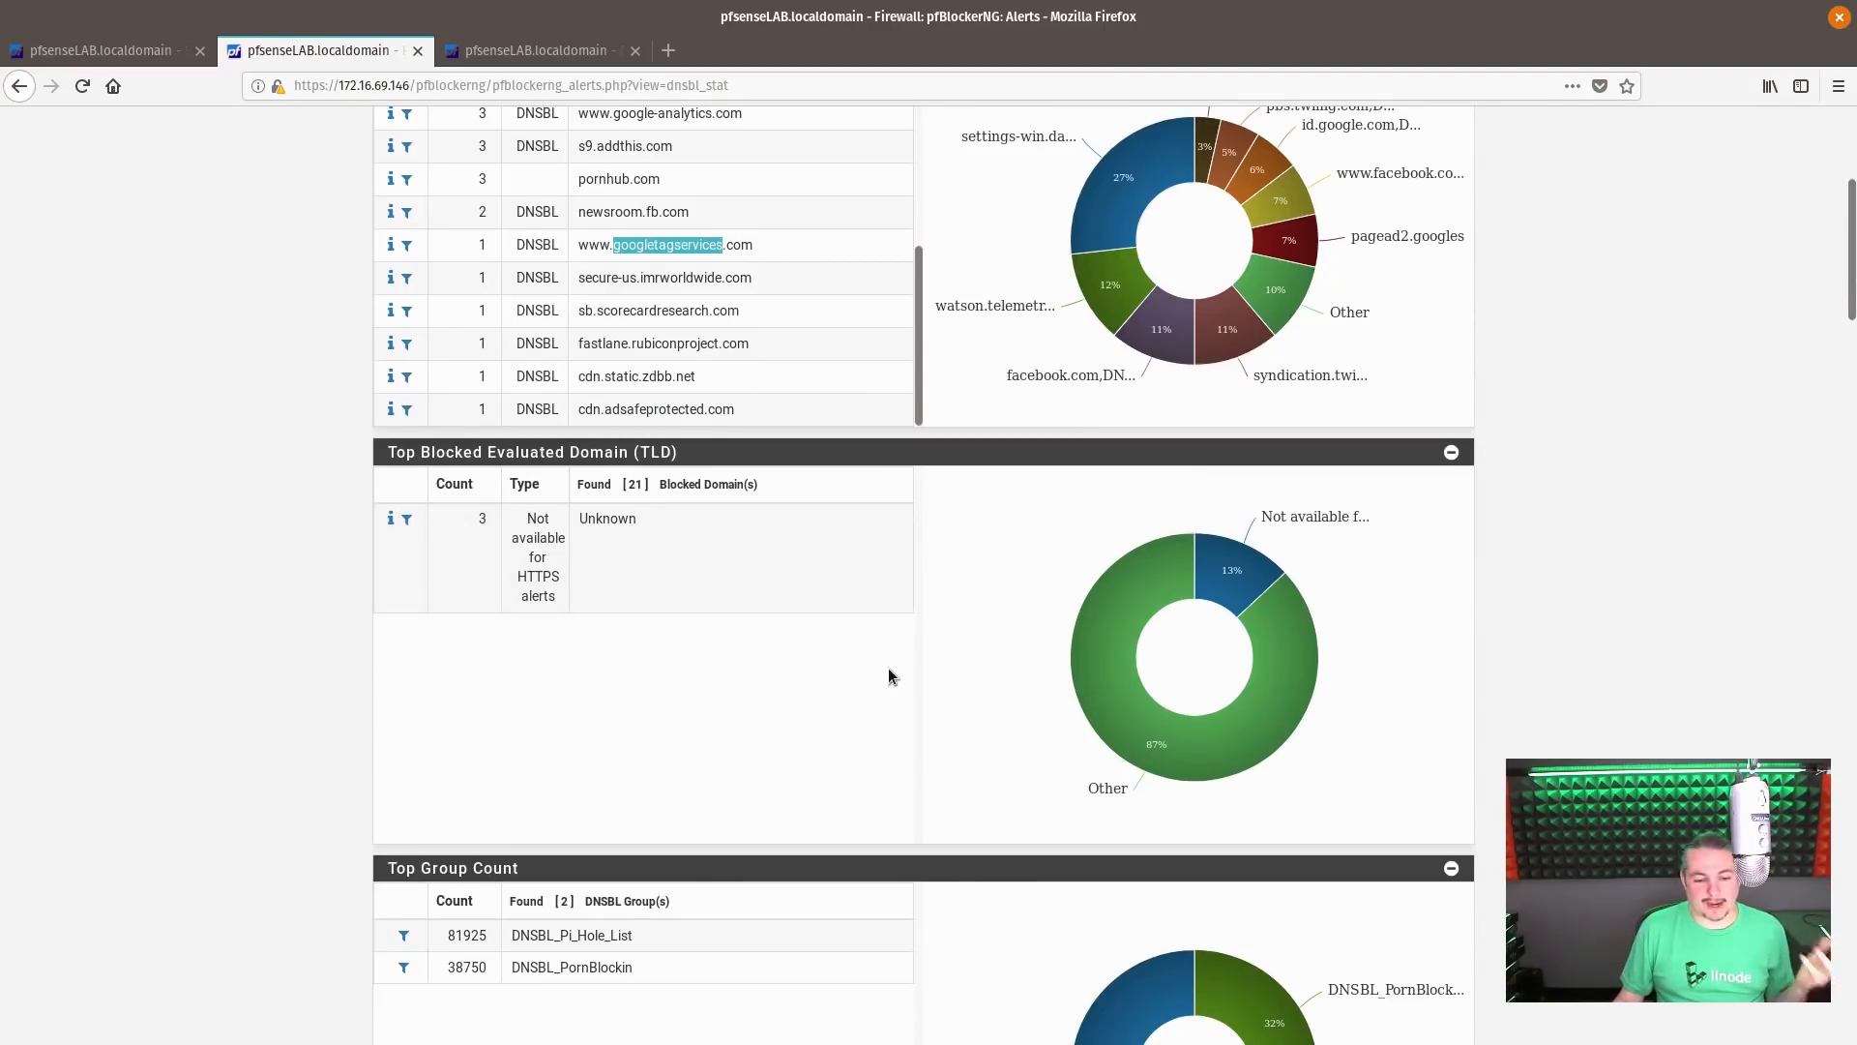
scroll(890, 676, "down", 4)
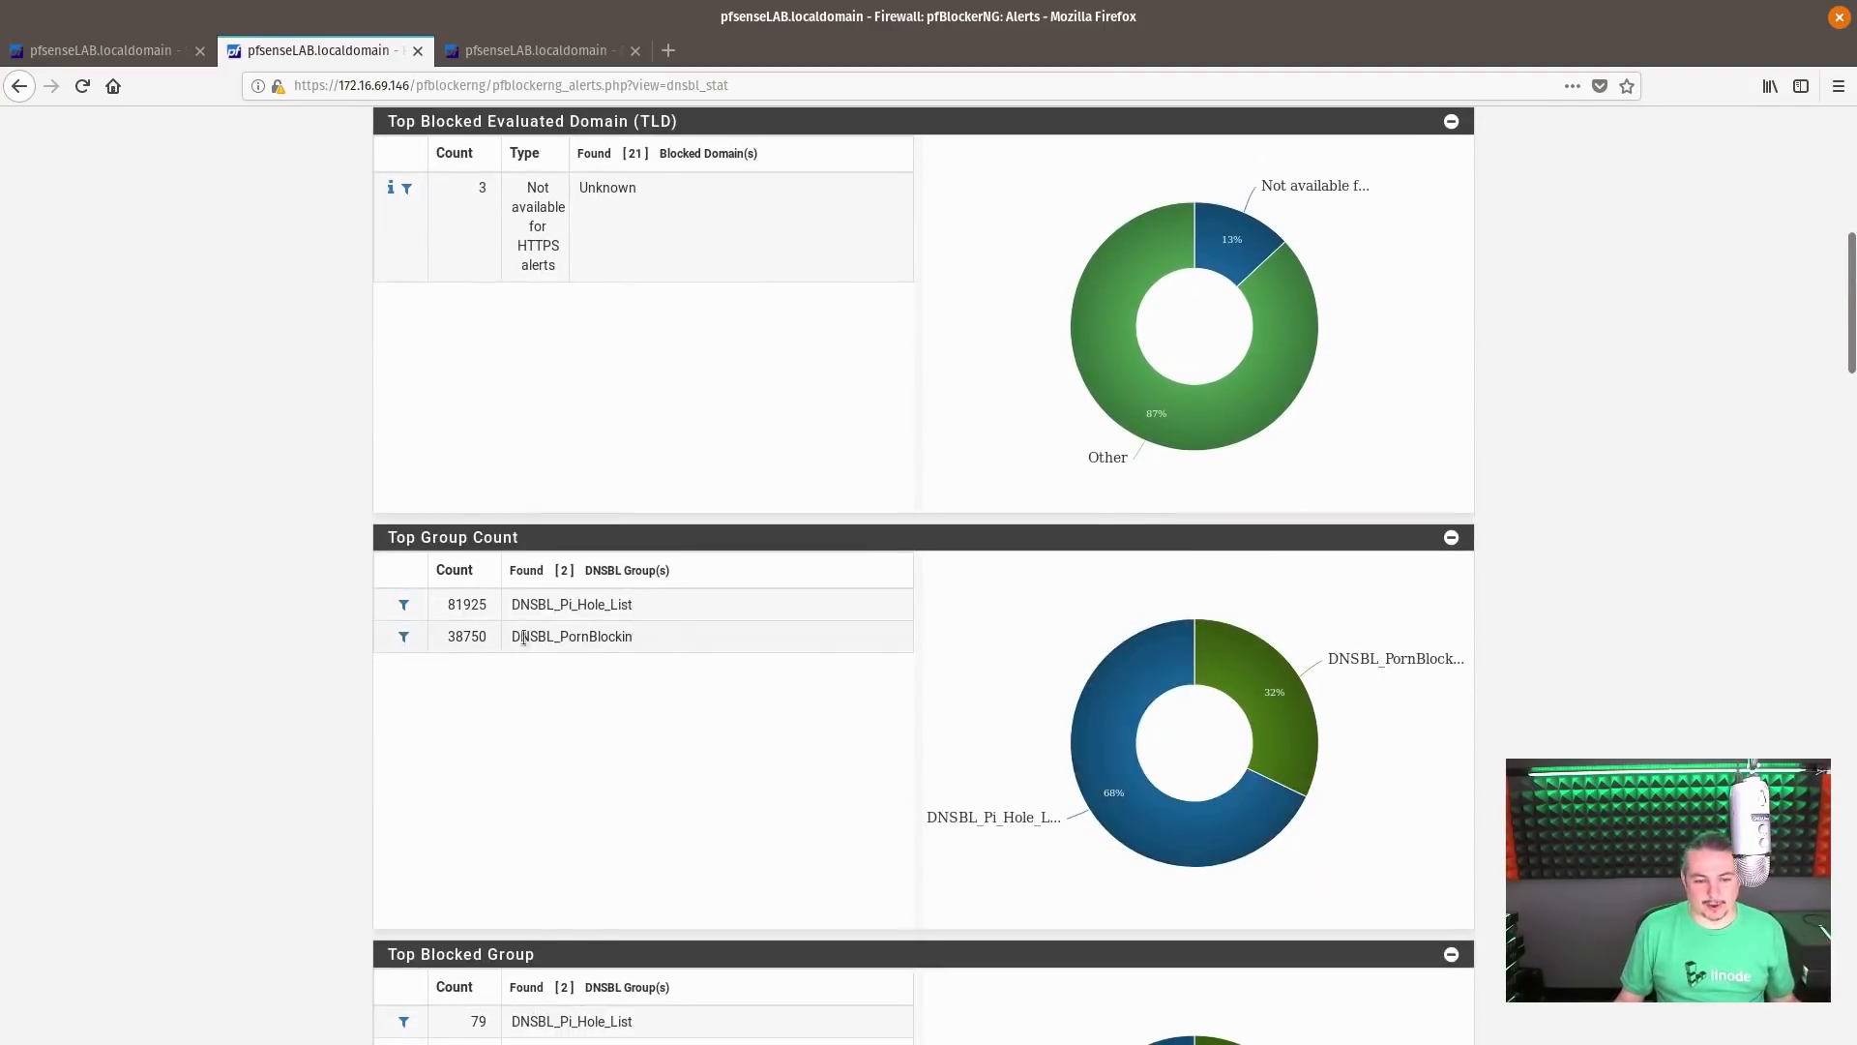
scroll(888, 631, "up", 10)
scroll(884, 648, "down", 8)
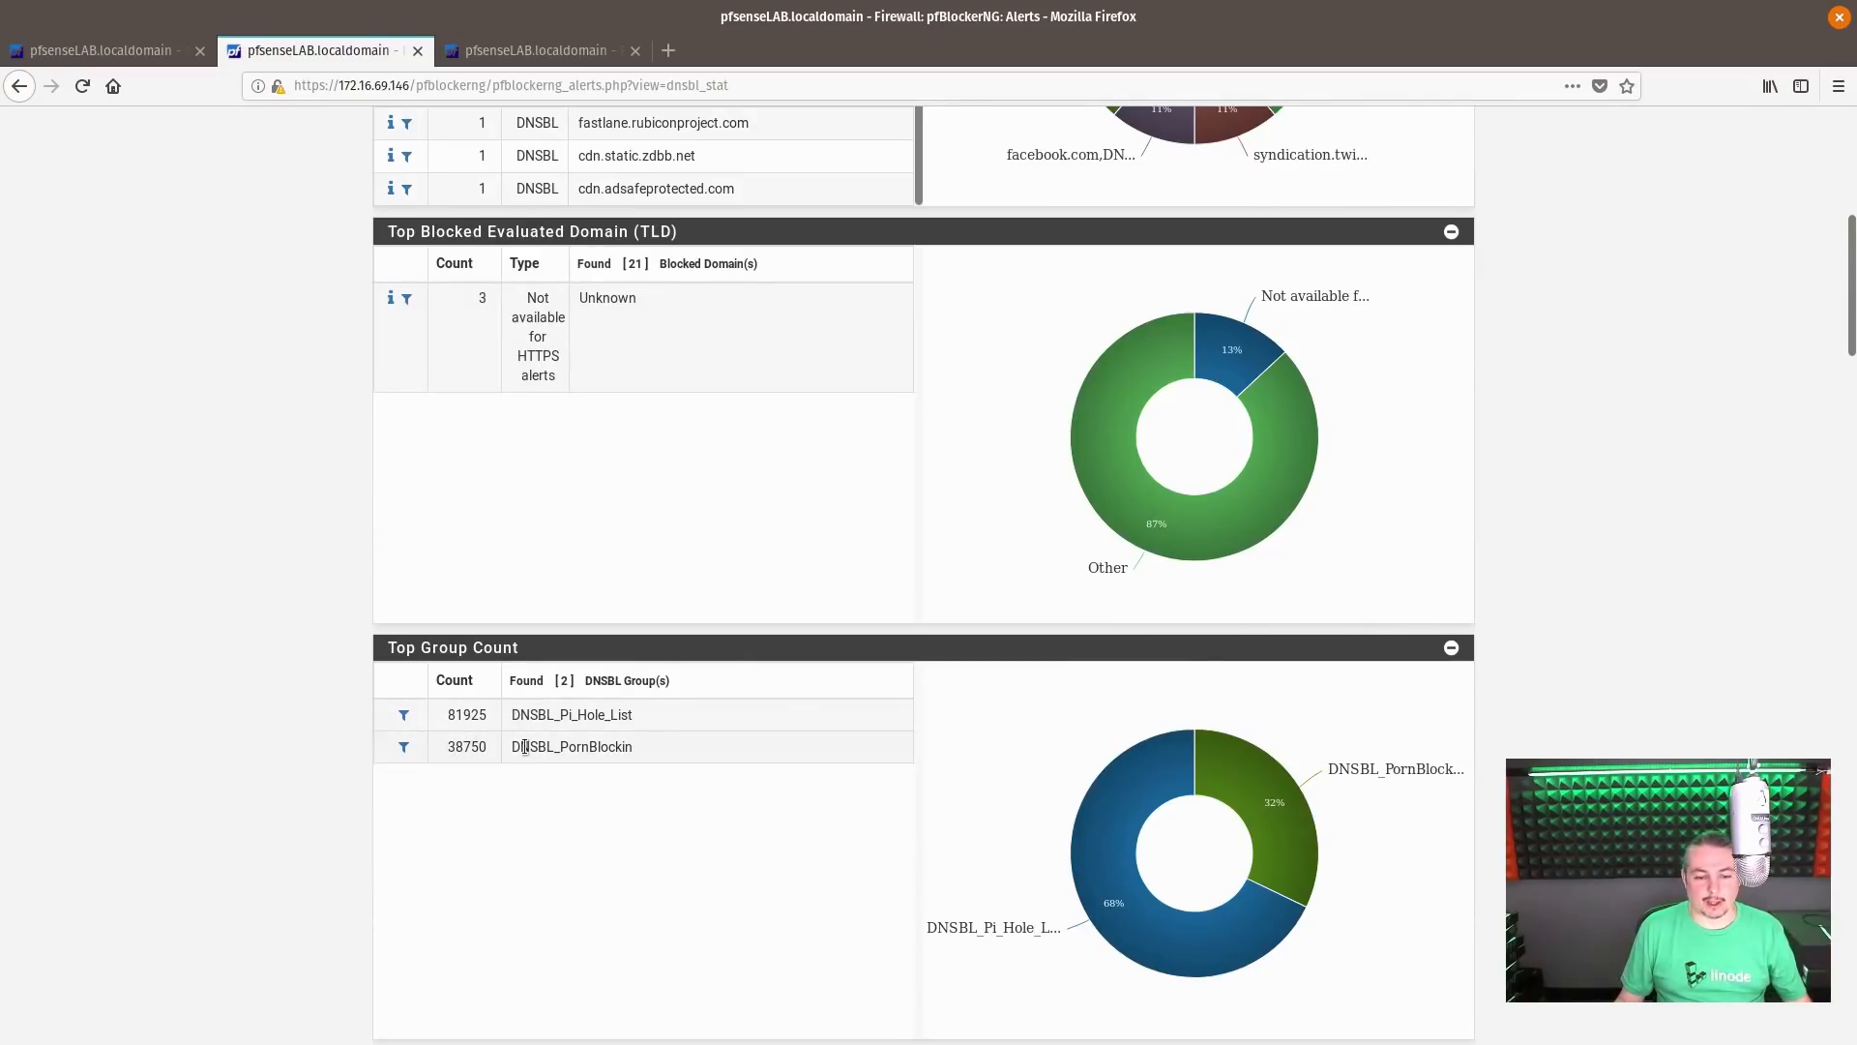
scroll(764, 742, "up", 7)
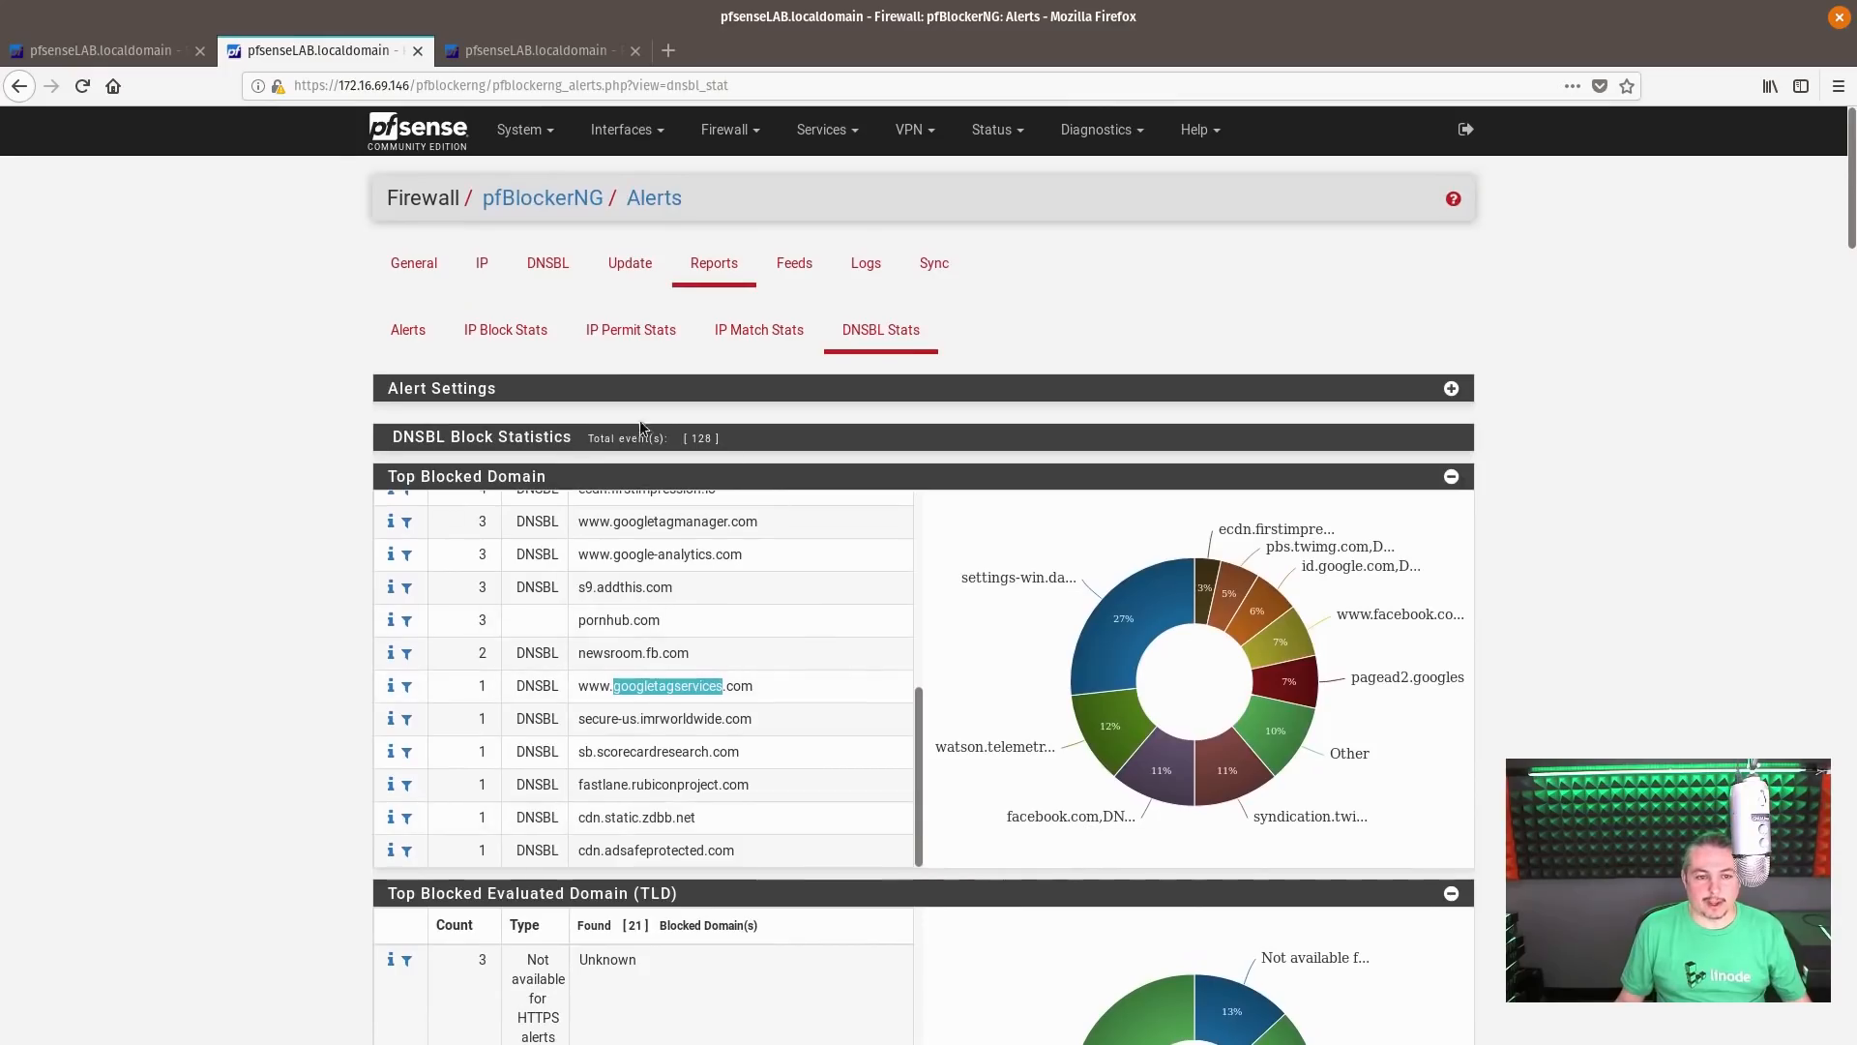
Open the DemoList entry in the DNSBL EasyList settings and set the EasyList and EasyPrivacy sources to ON
left_click(556, 269)
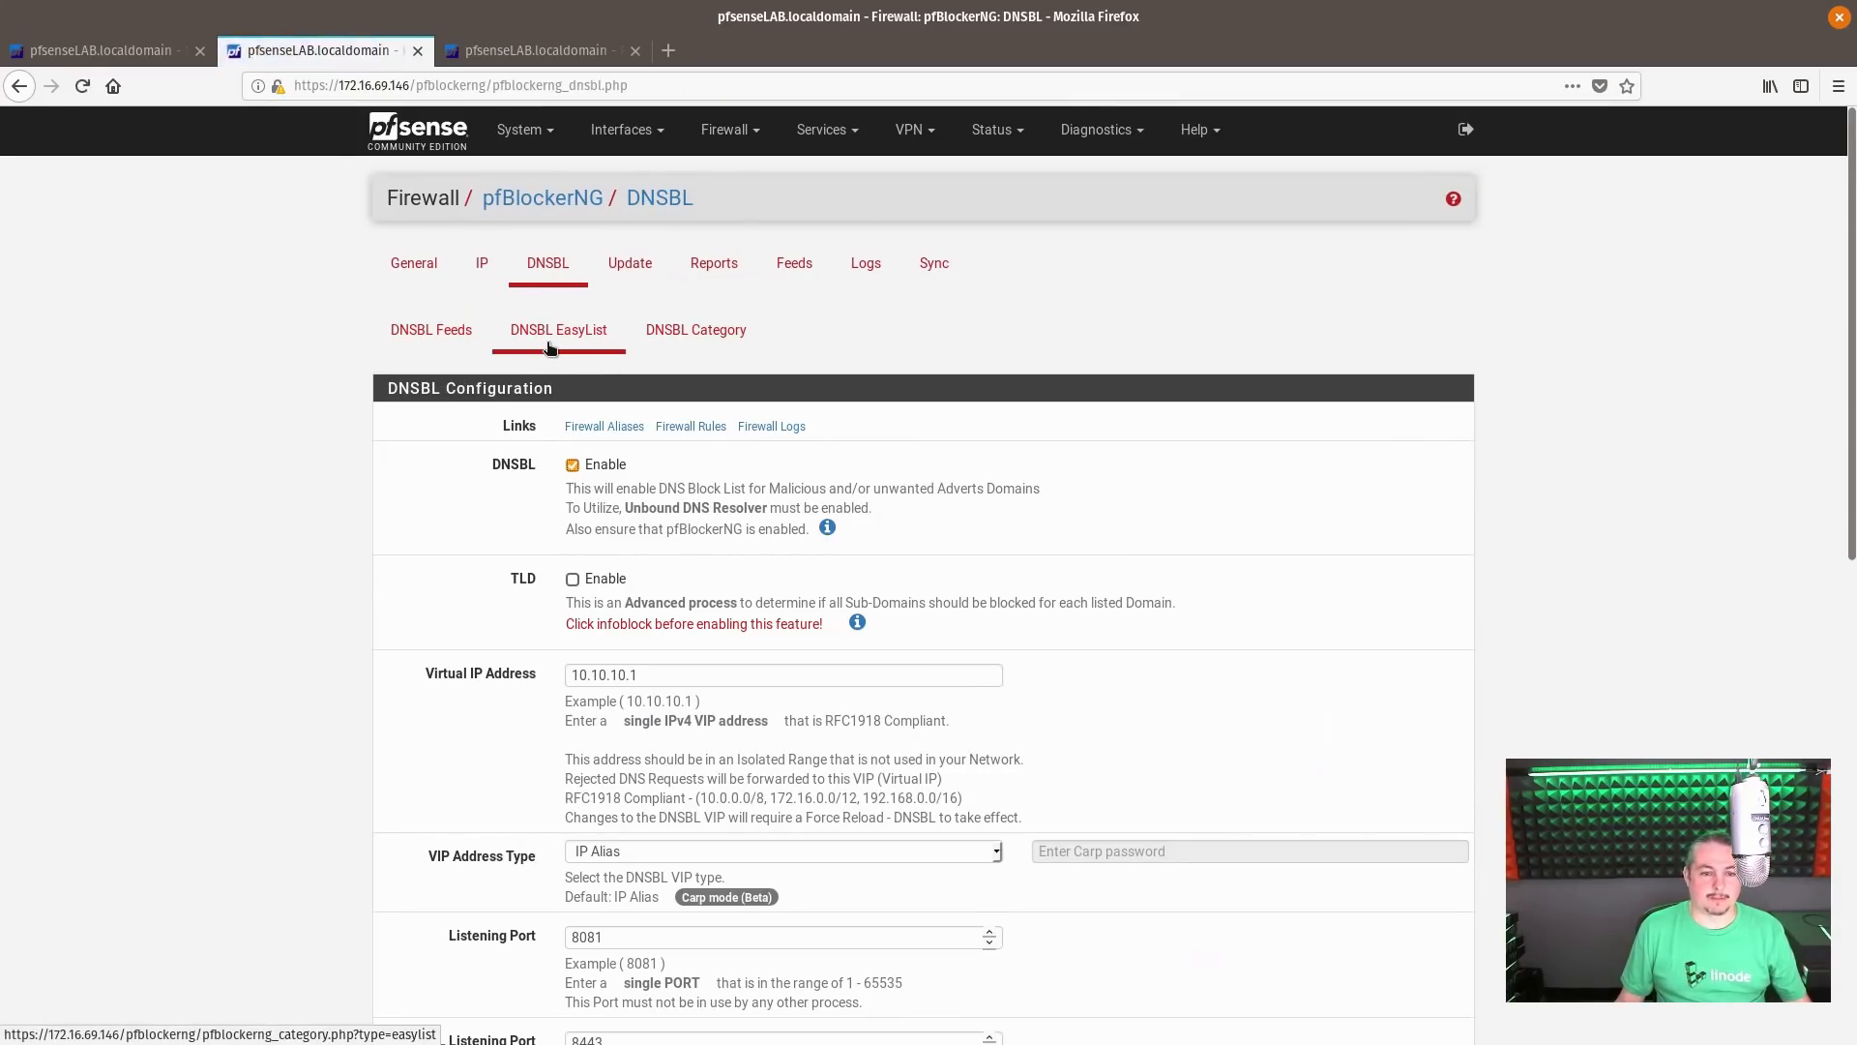
left_click(548, 344)
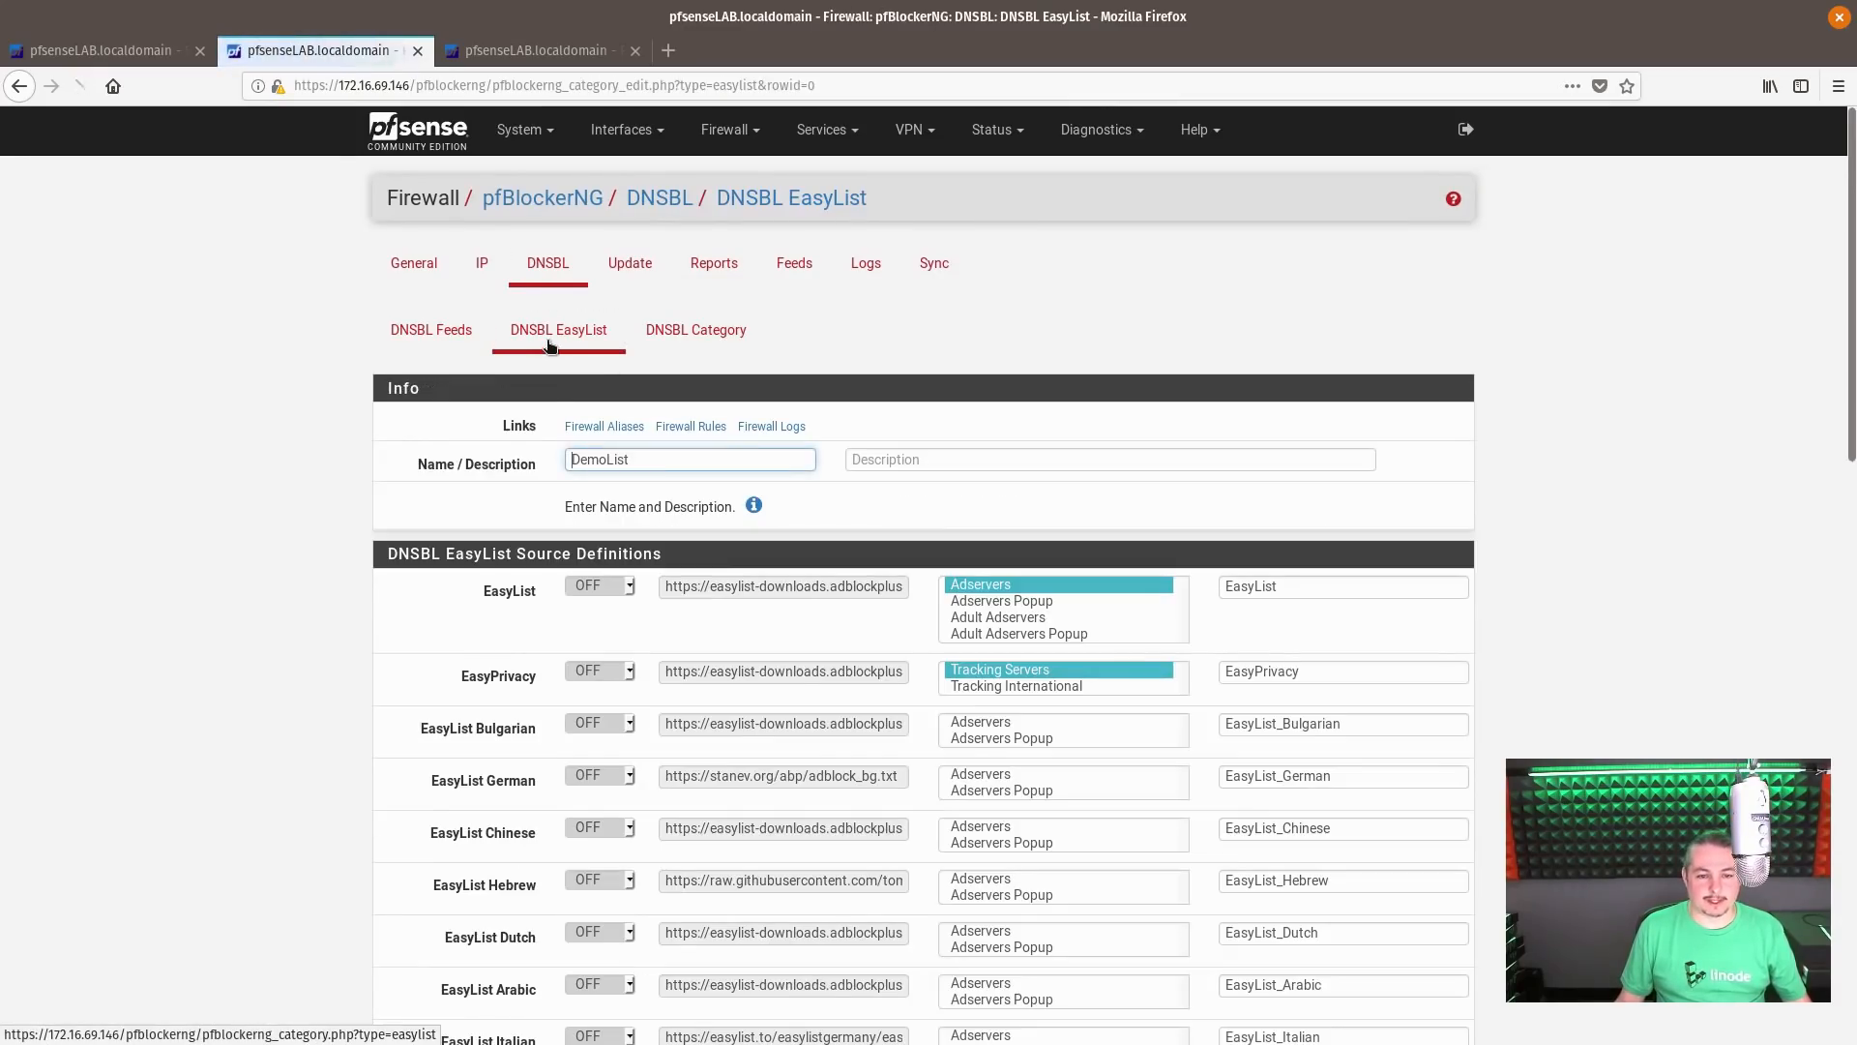
left_click(613, 587)
left_click(613, 633)
left_click(613, 671)
left_click(615, 716)
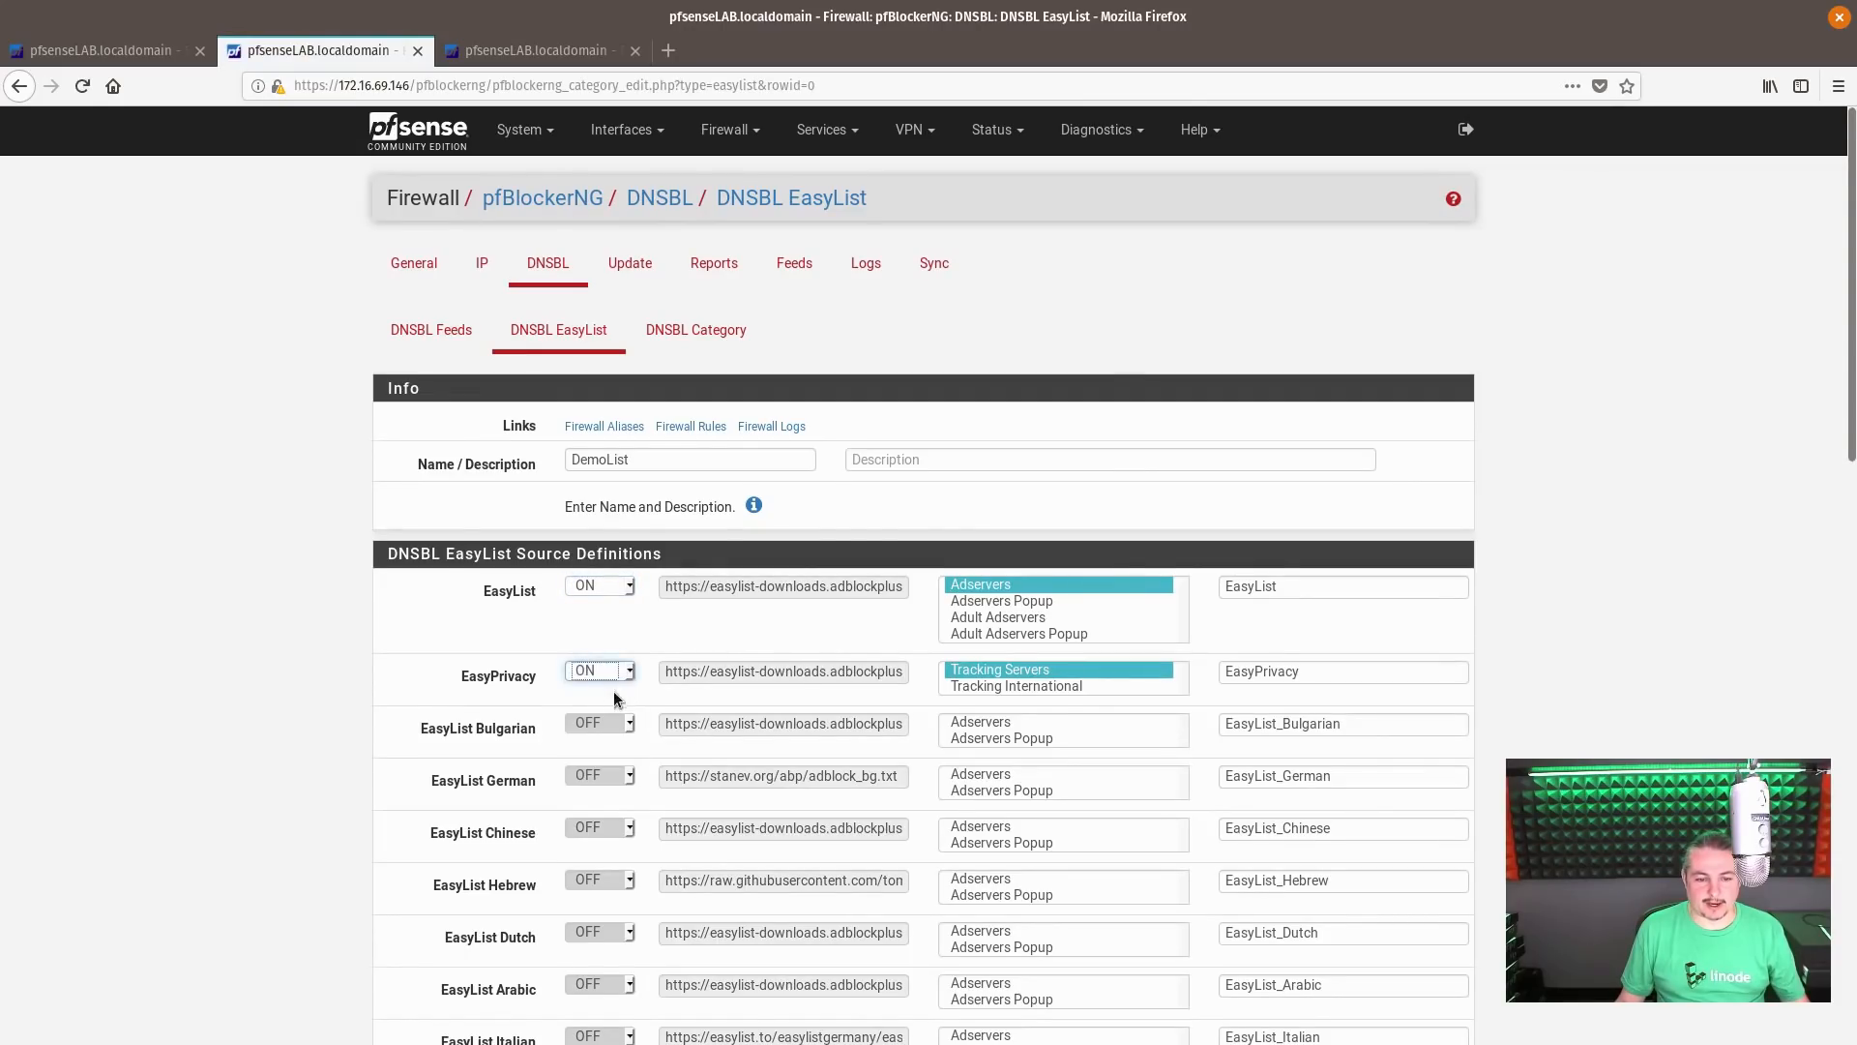
Select the Adservers, Adservers Popup, Adult Adservers and Adult Adservers Popup categories for the EasyList source
left_click(1054, 600)
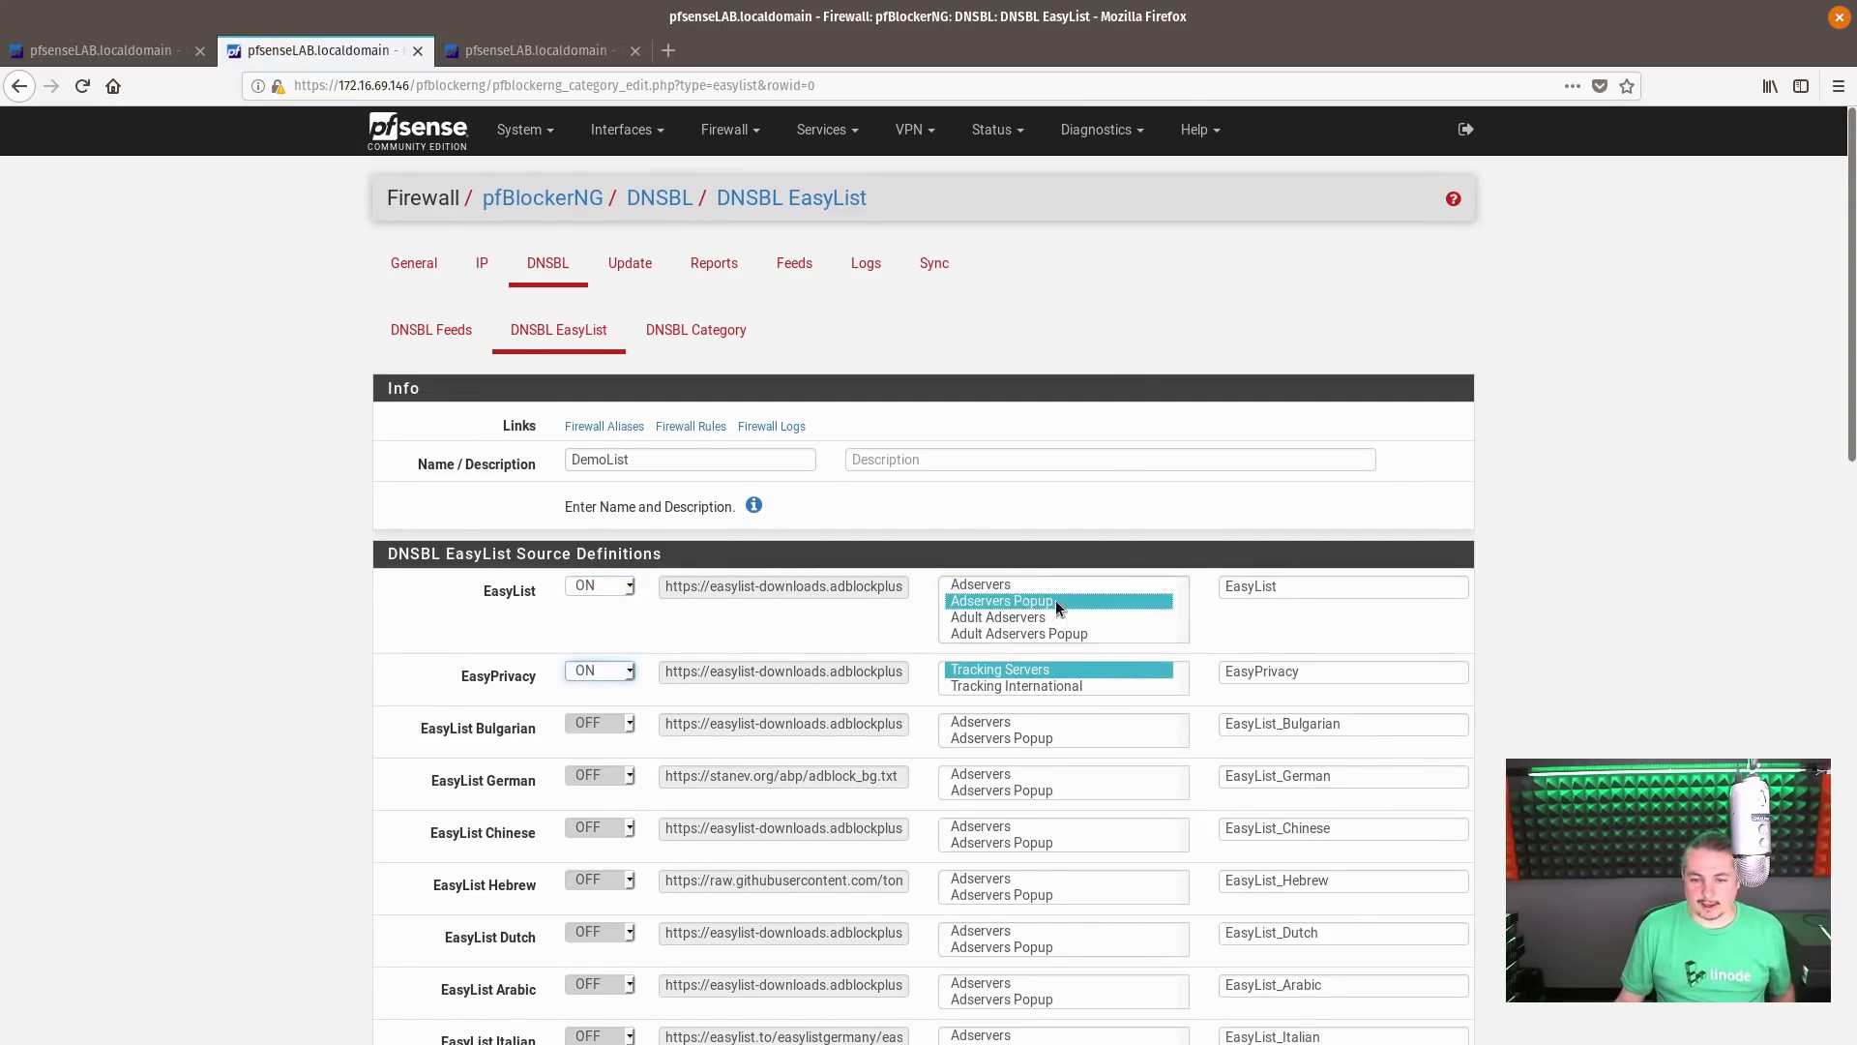
left_click_drag(1020, 584, 1005, 662)
left_click(1000, 597)
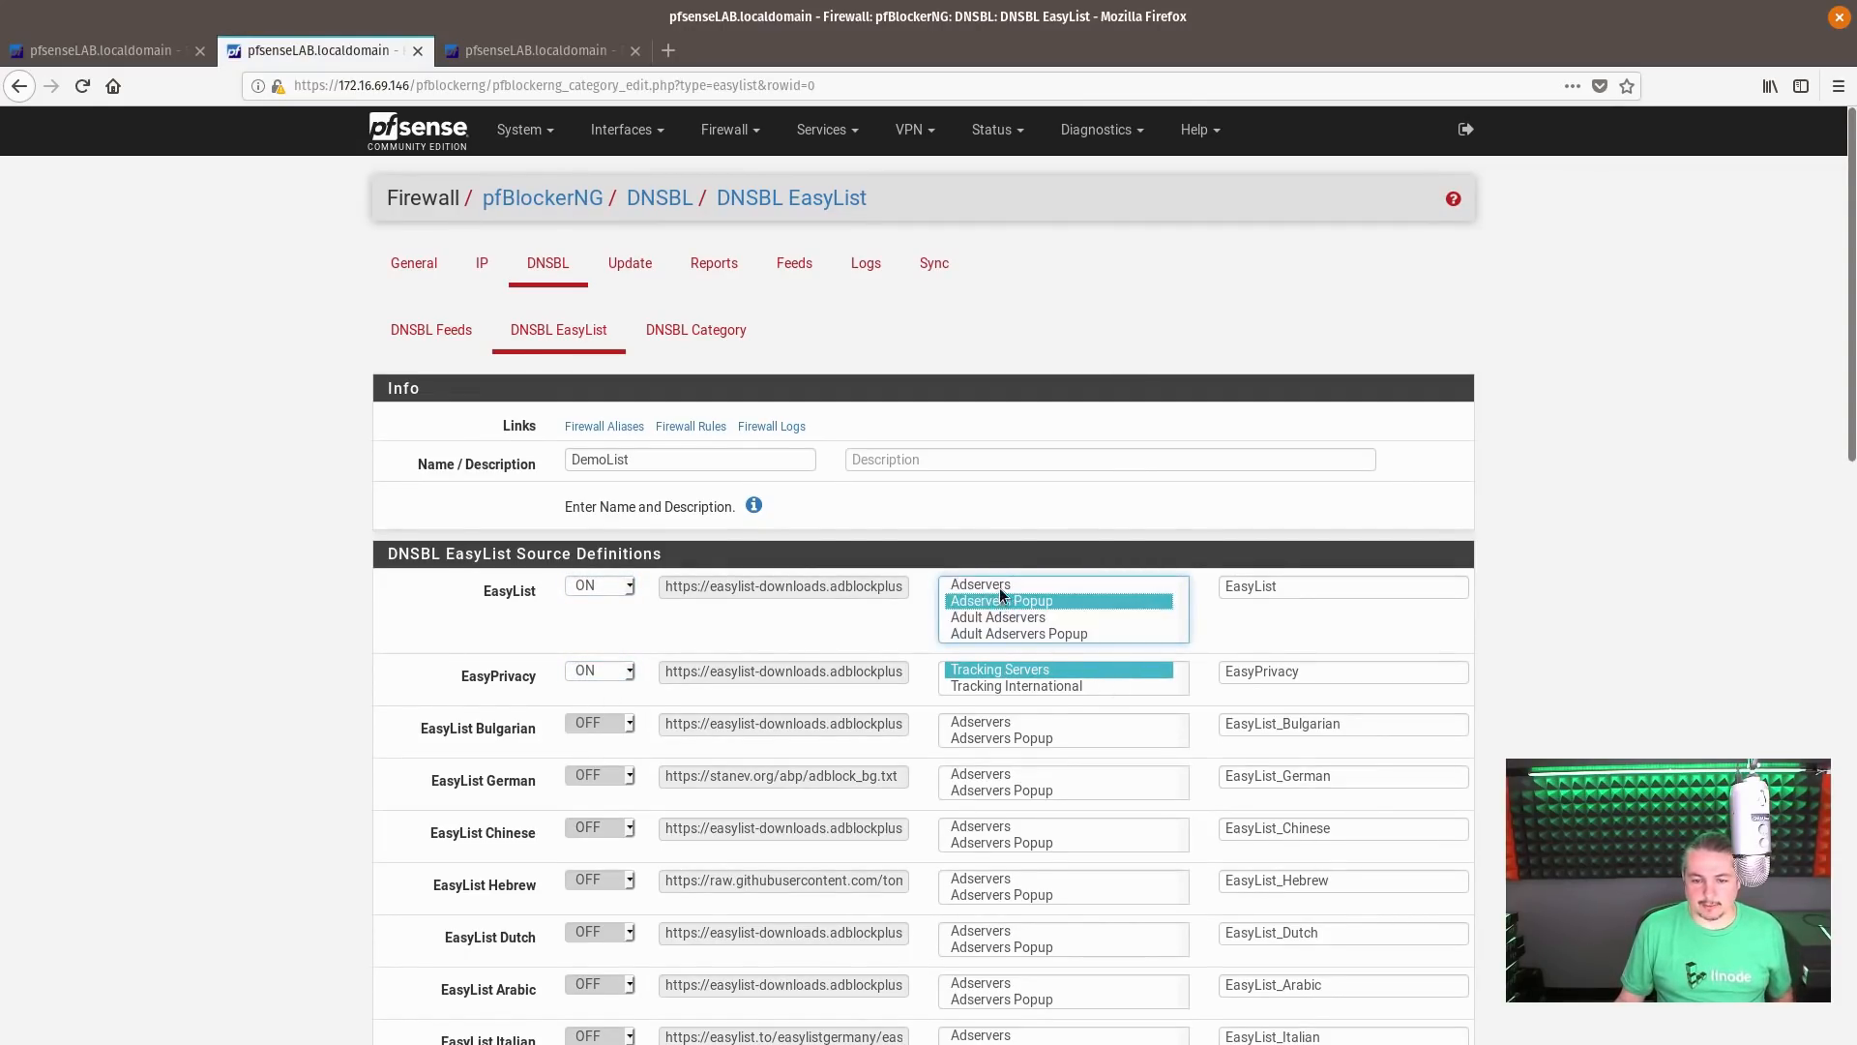
left_click(1004, 588)
left_click(1012, 603, "ctrl")
left_click(1011, 605, "ctrl")
left_click(1011, 619, "ctrl")
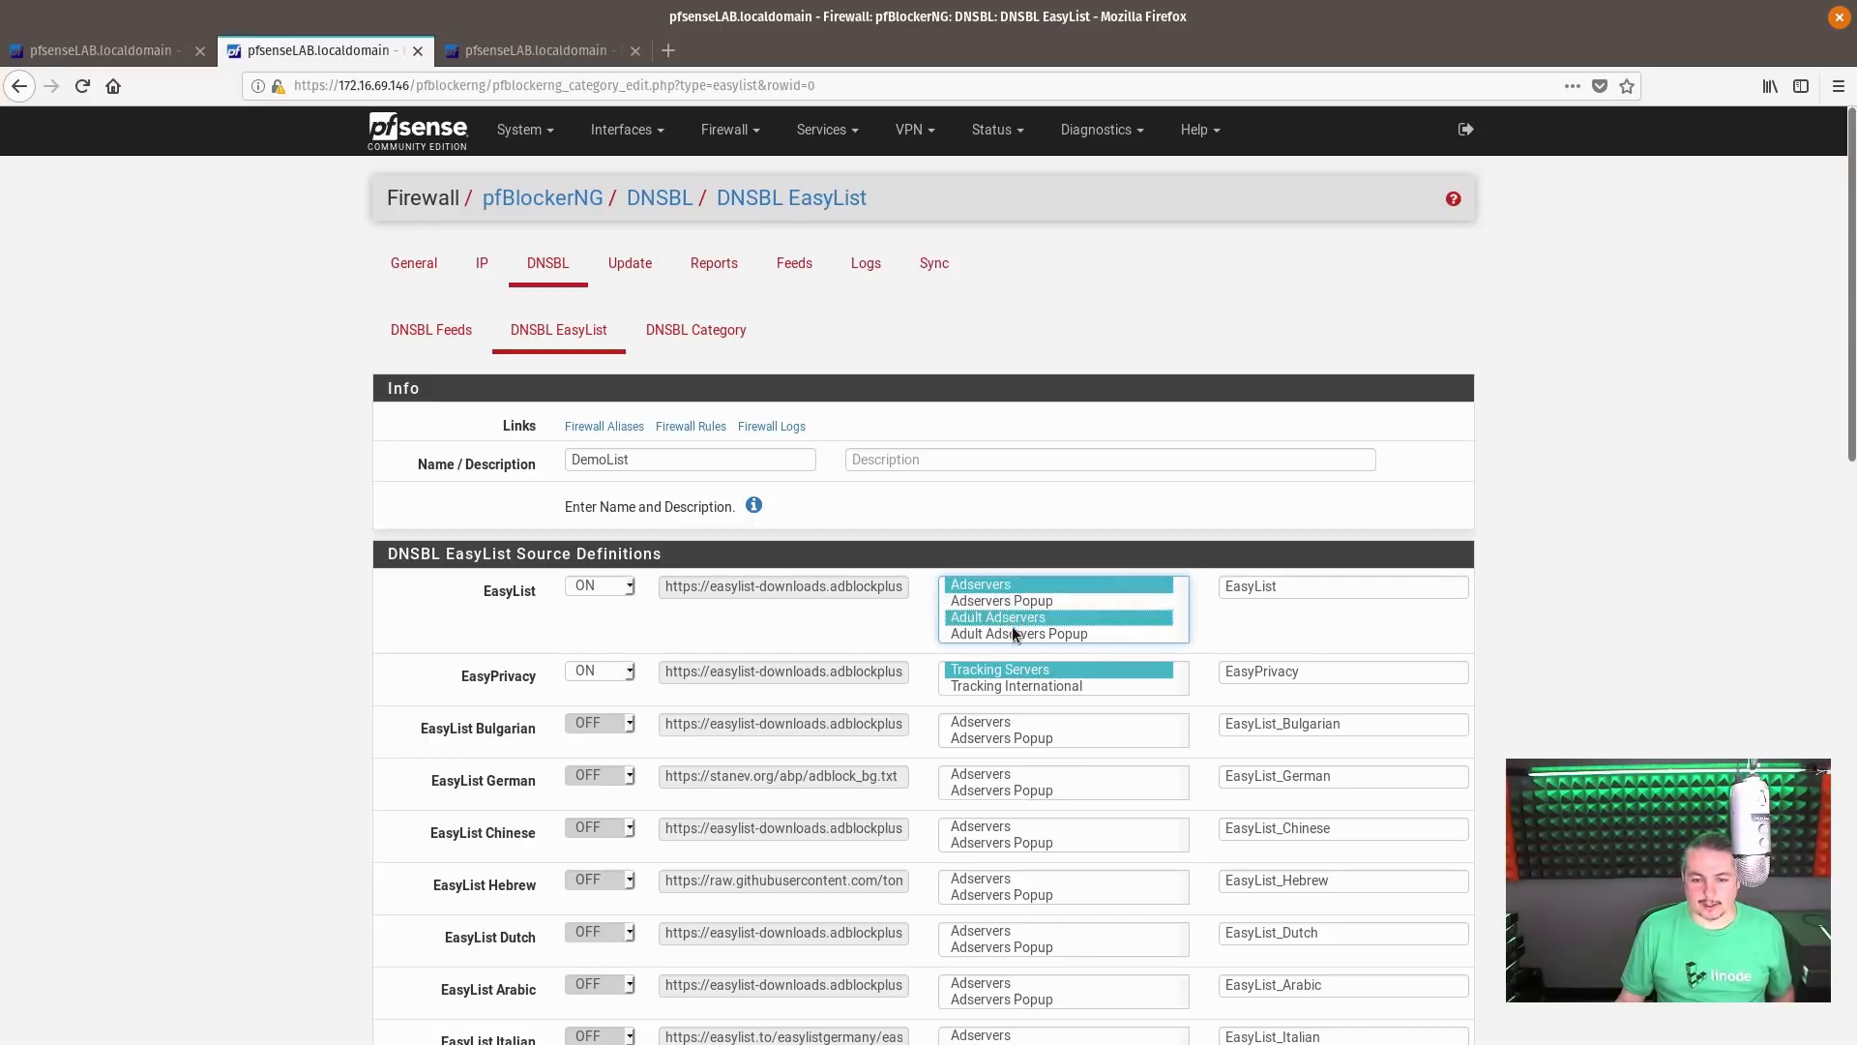
left_click(1011, 634, "ctrl")
left_click(1012, 600, "ctrl")
Add Tracking International to the EasyPrivacy source's categories and save the DNSBL EasyList settings
left_click(1020, 687, "ctrl")
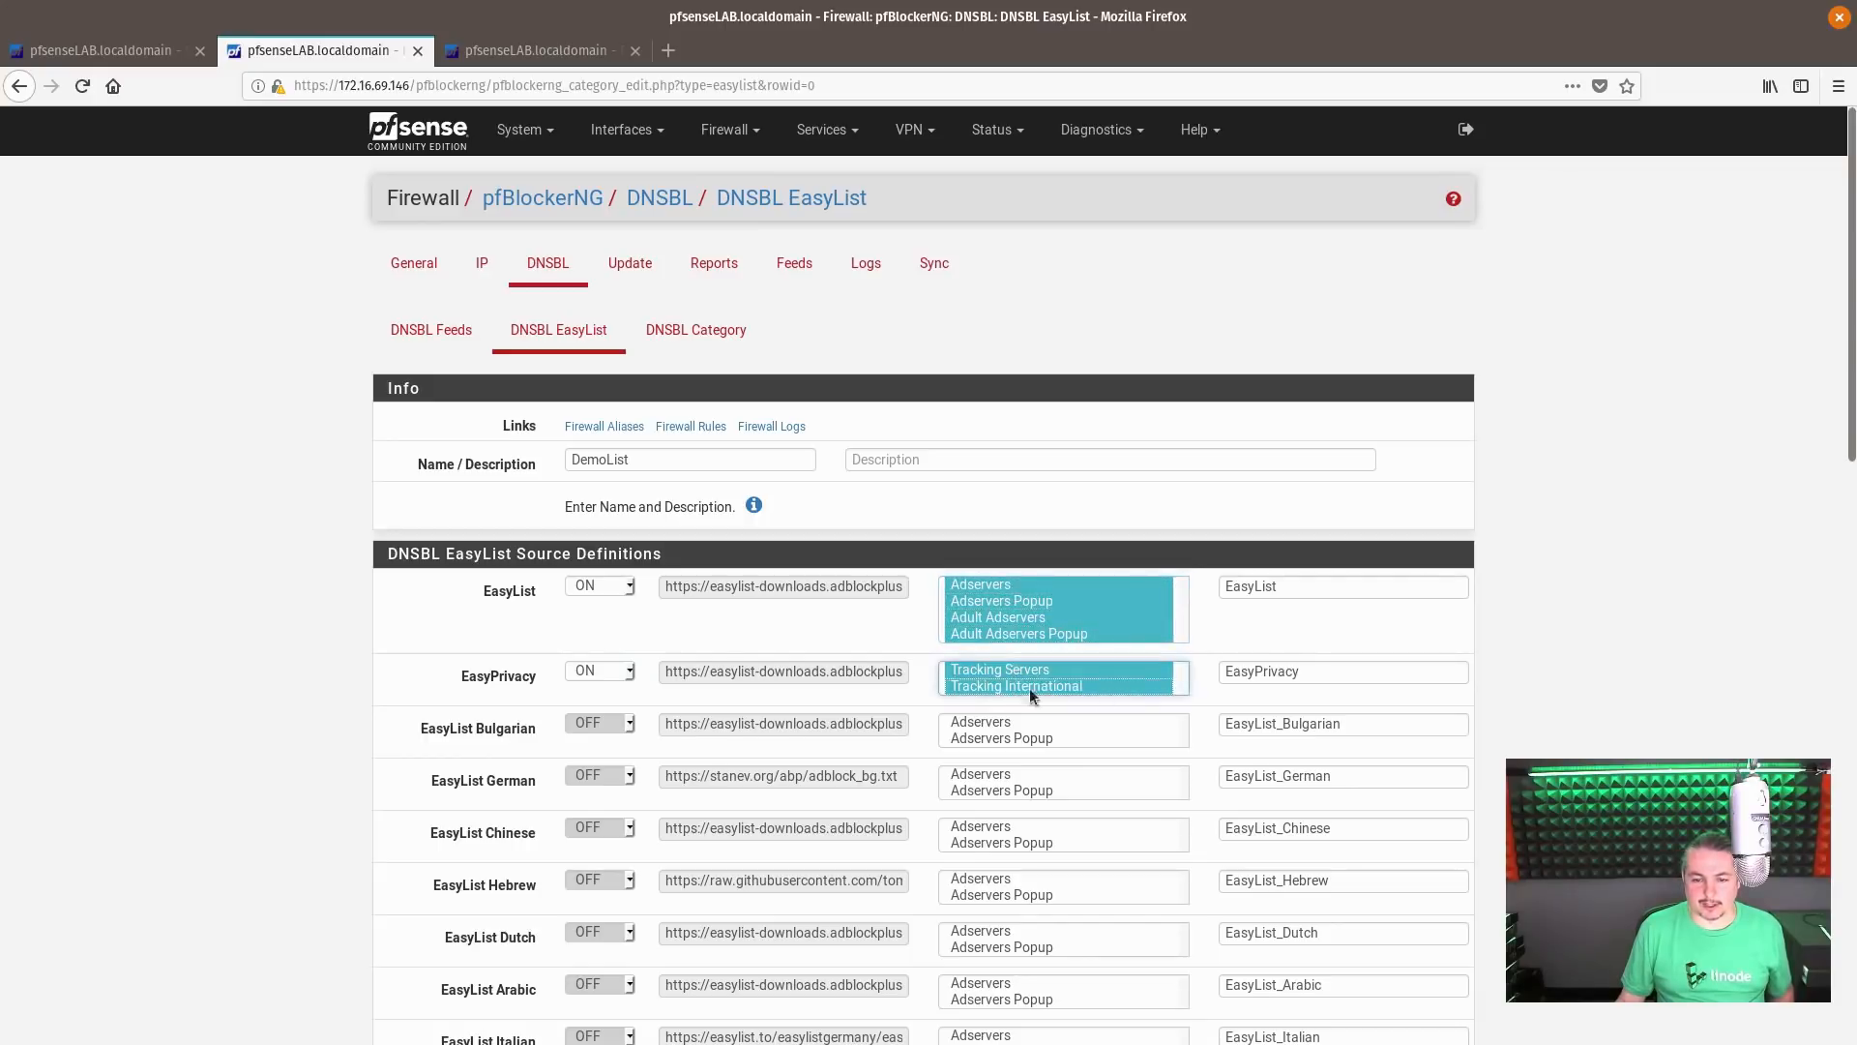
scroll(1117, 833, "down", 15)
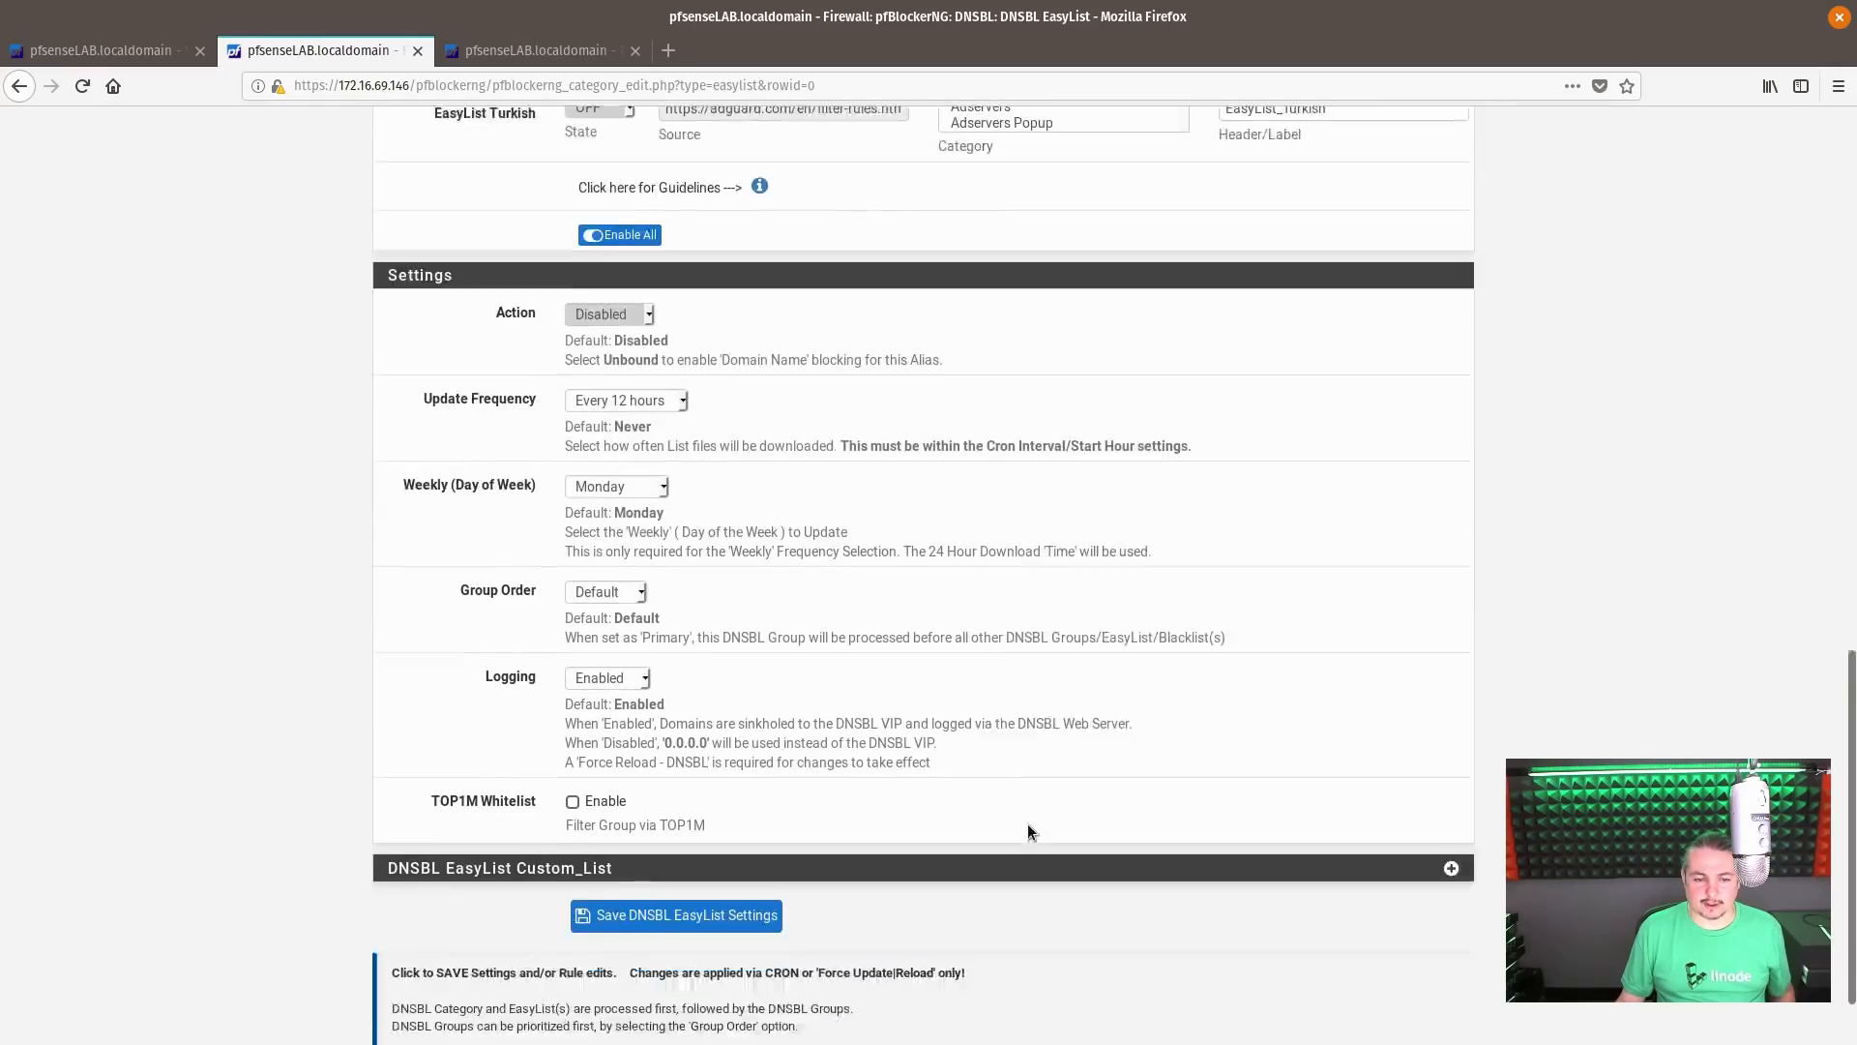
left_click(676, 815)
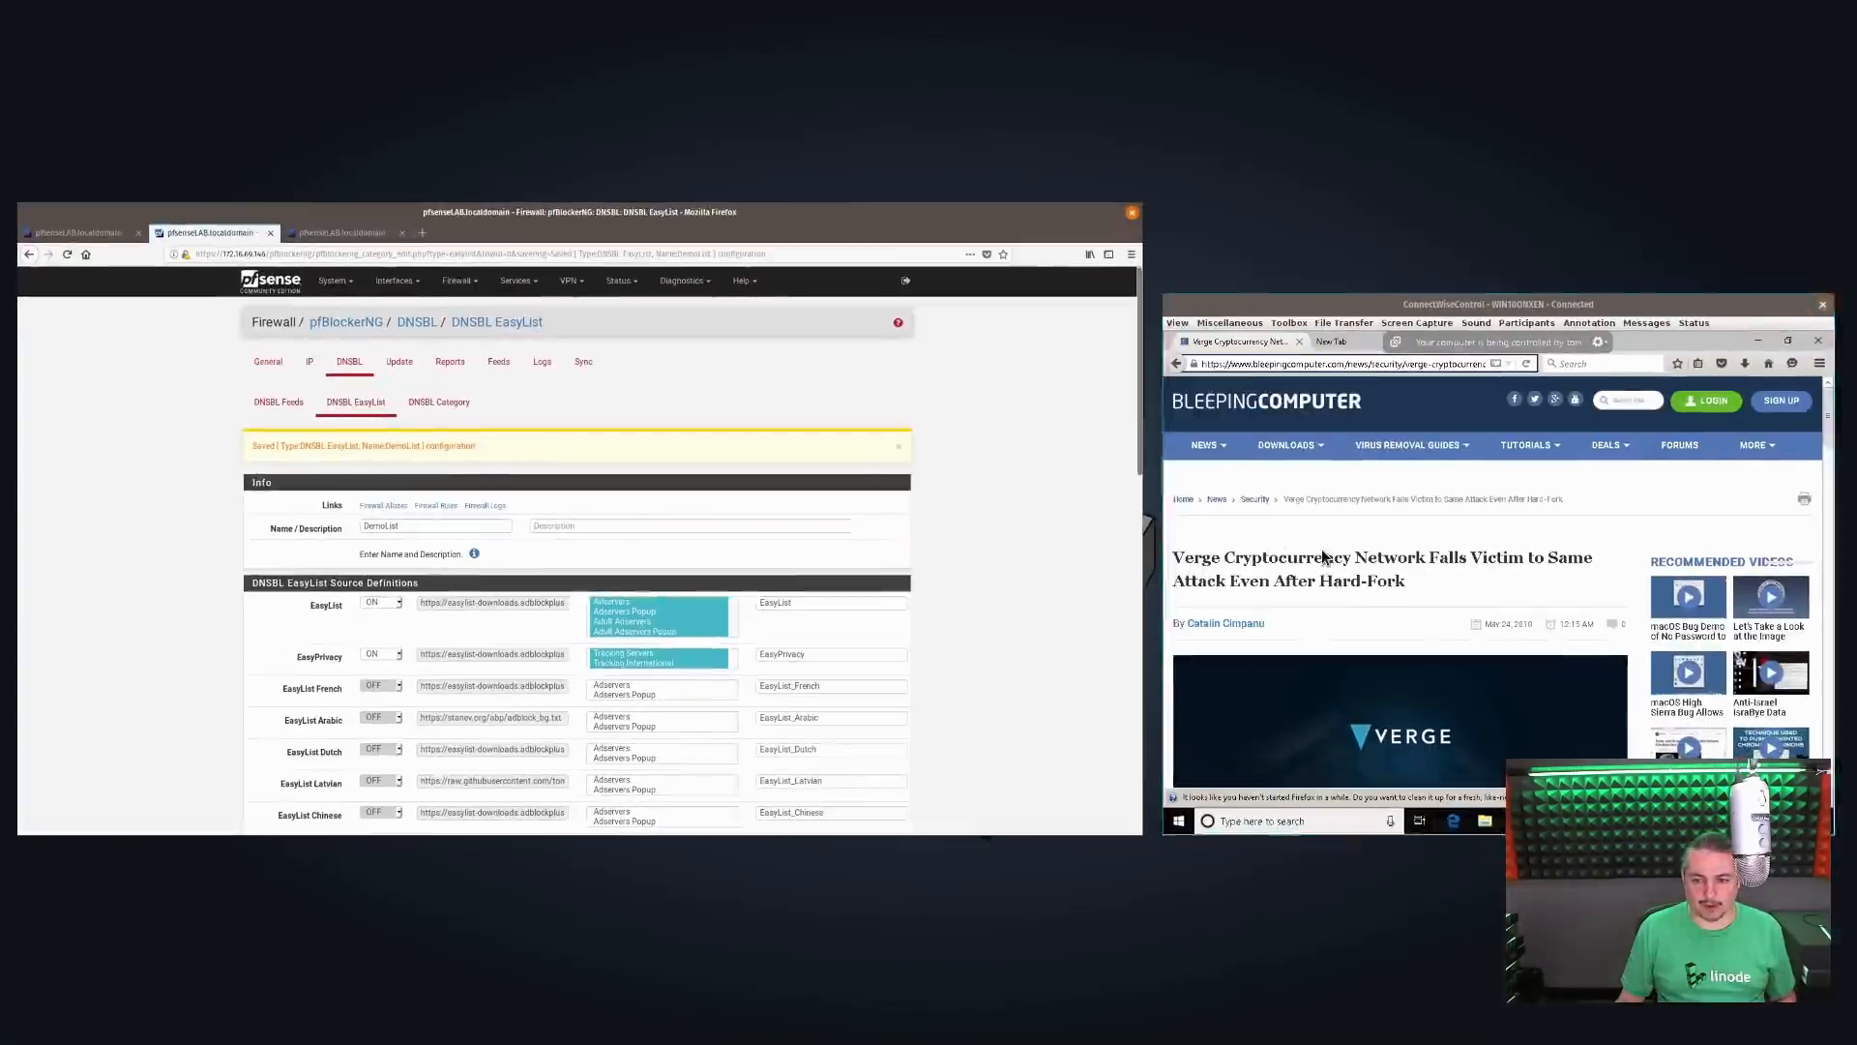
Switch to the remote Windows 10 client, load Google News in its browser and open the 9to5mac article on Apple's new privacy portal
left_click(1321, 548)
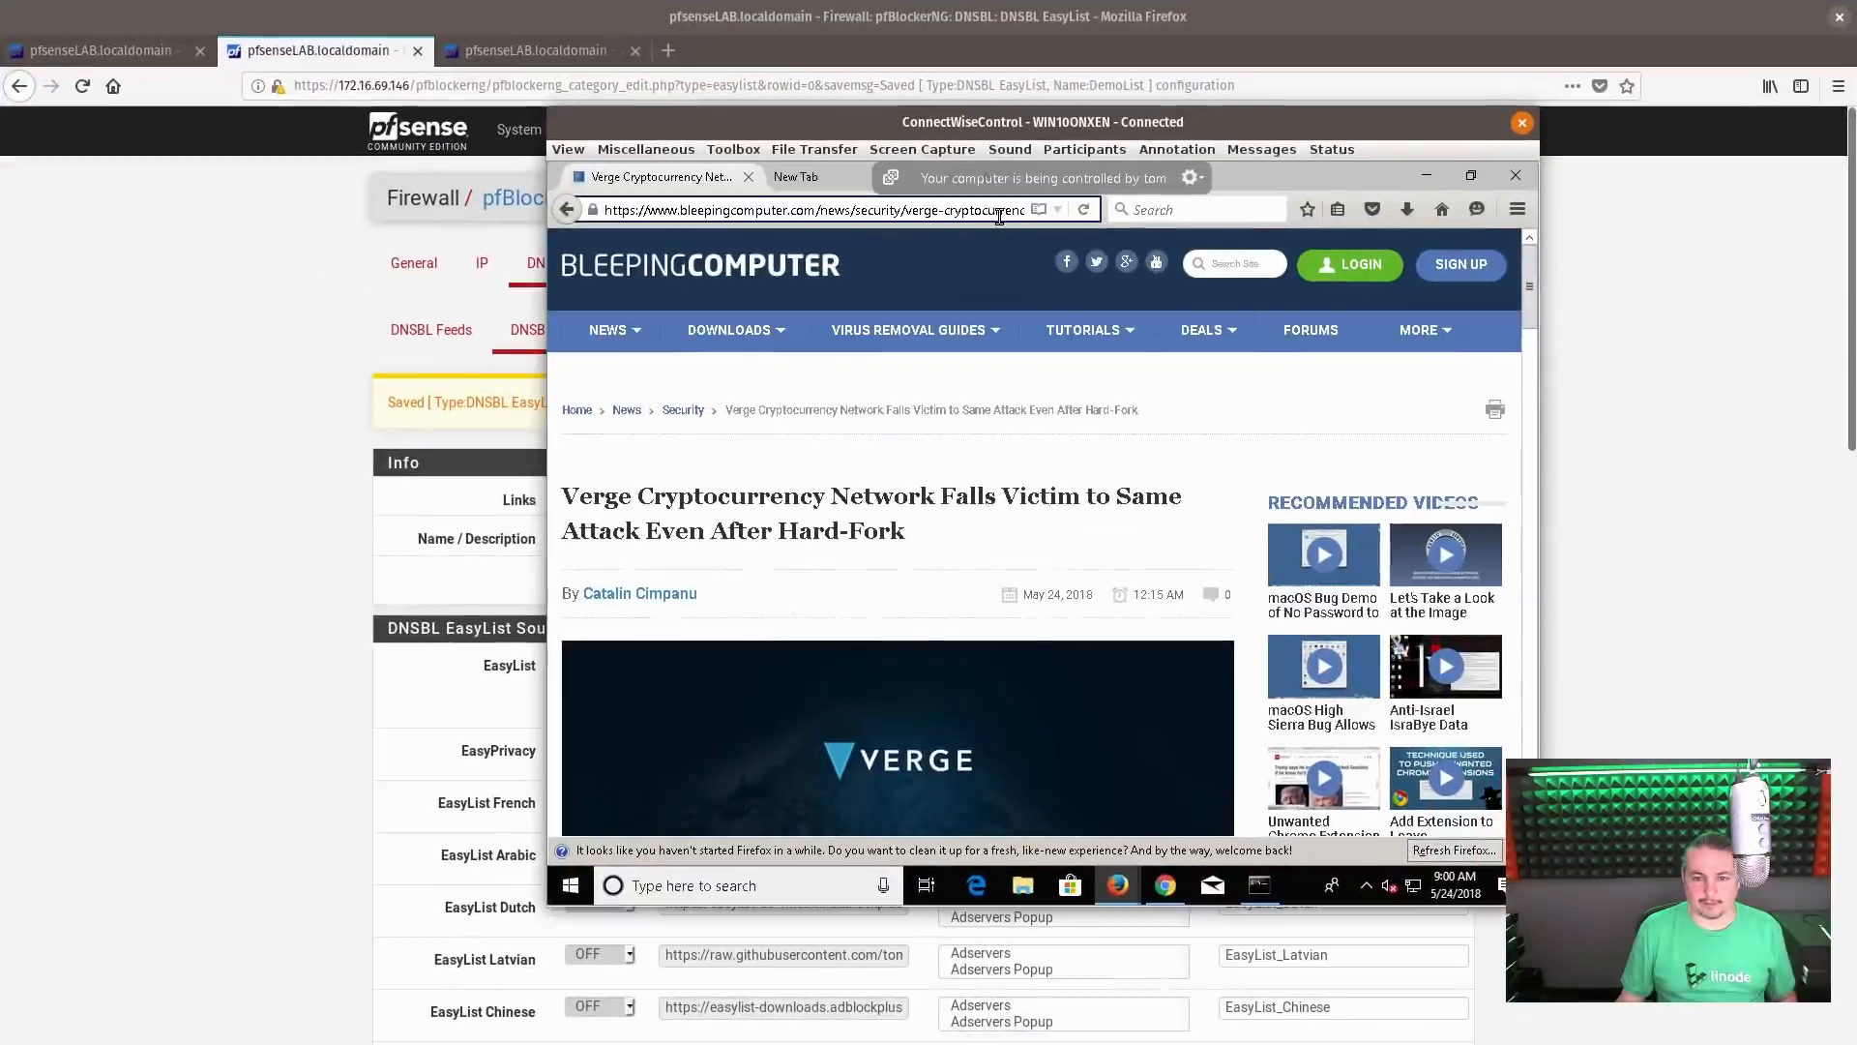
left_click(812, 178)
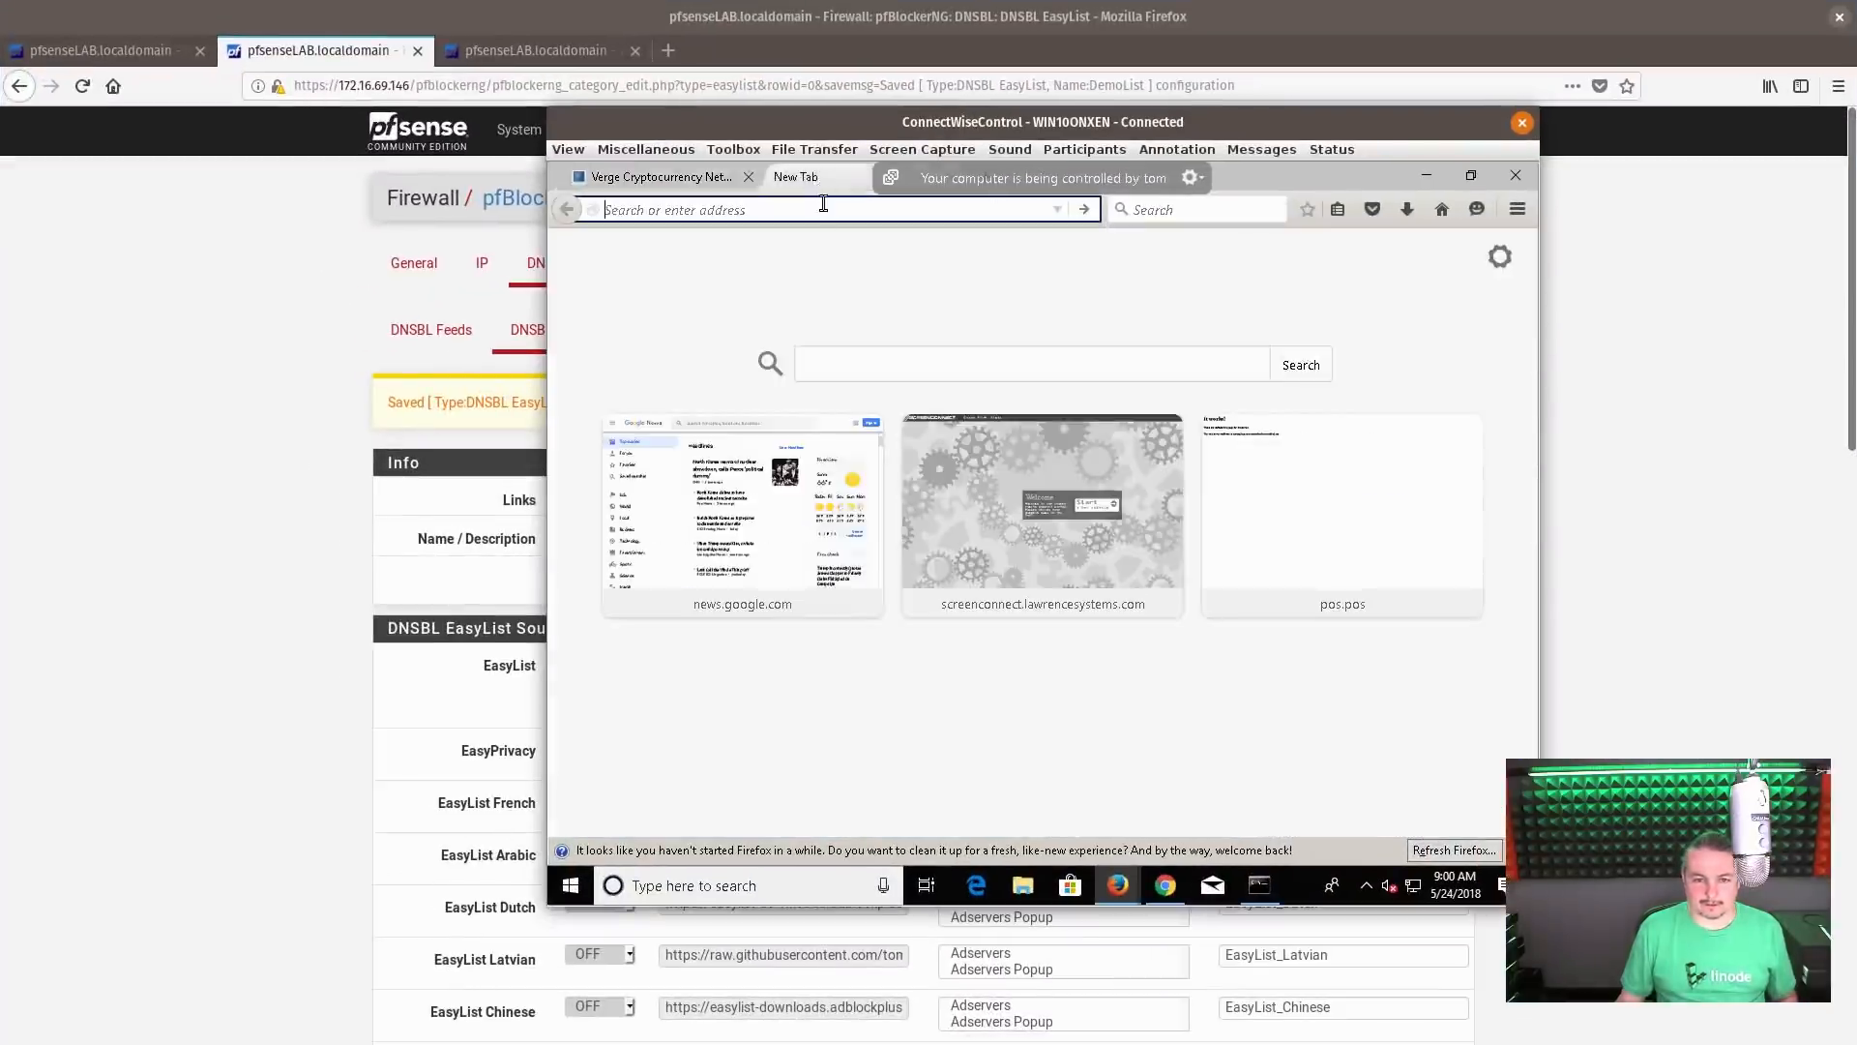
left_click(742, 503)
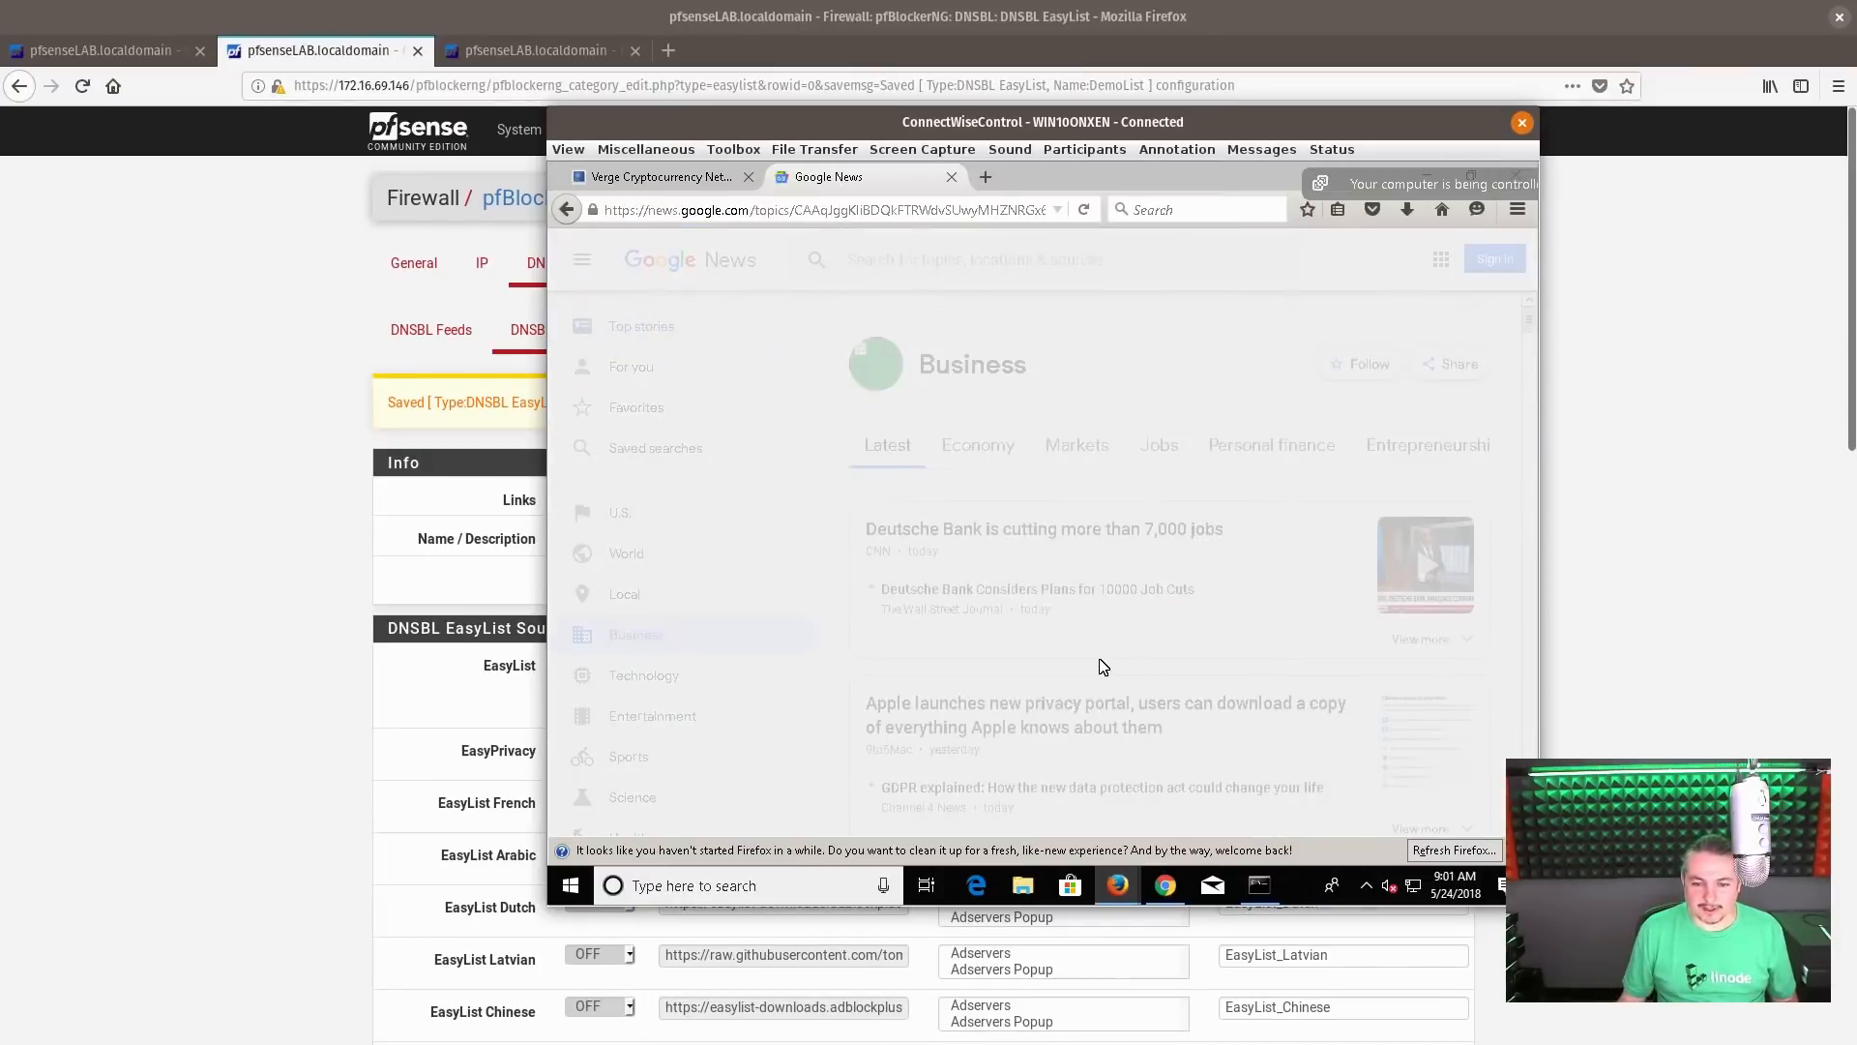
left_click(1073, 718)
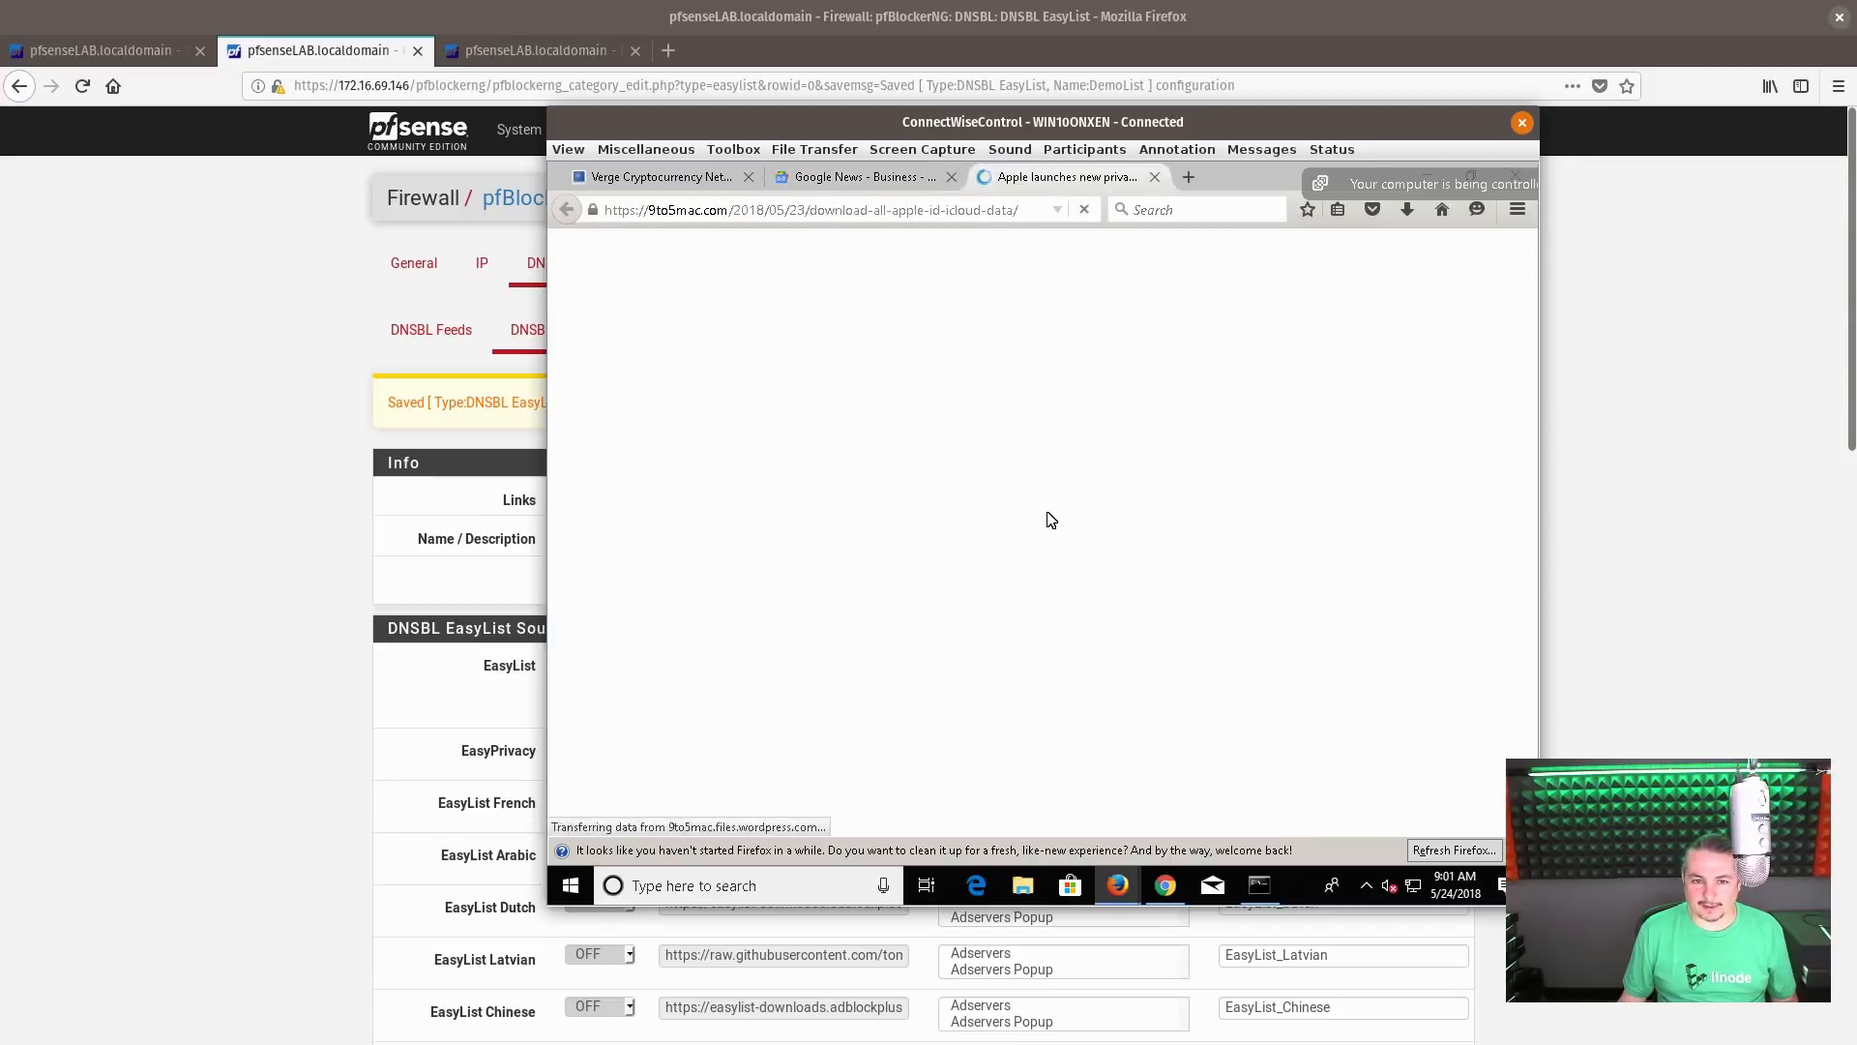
scroll(1048, 517, "down", 5)
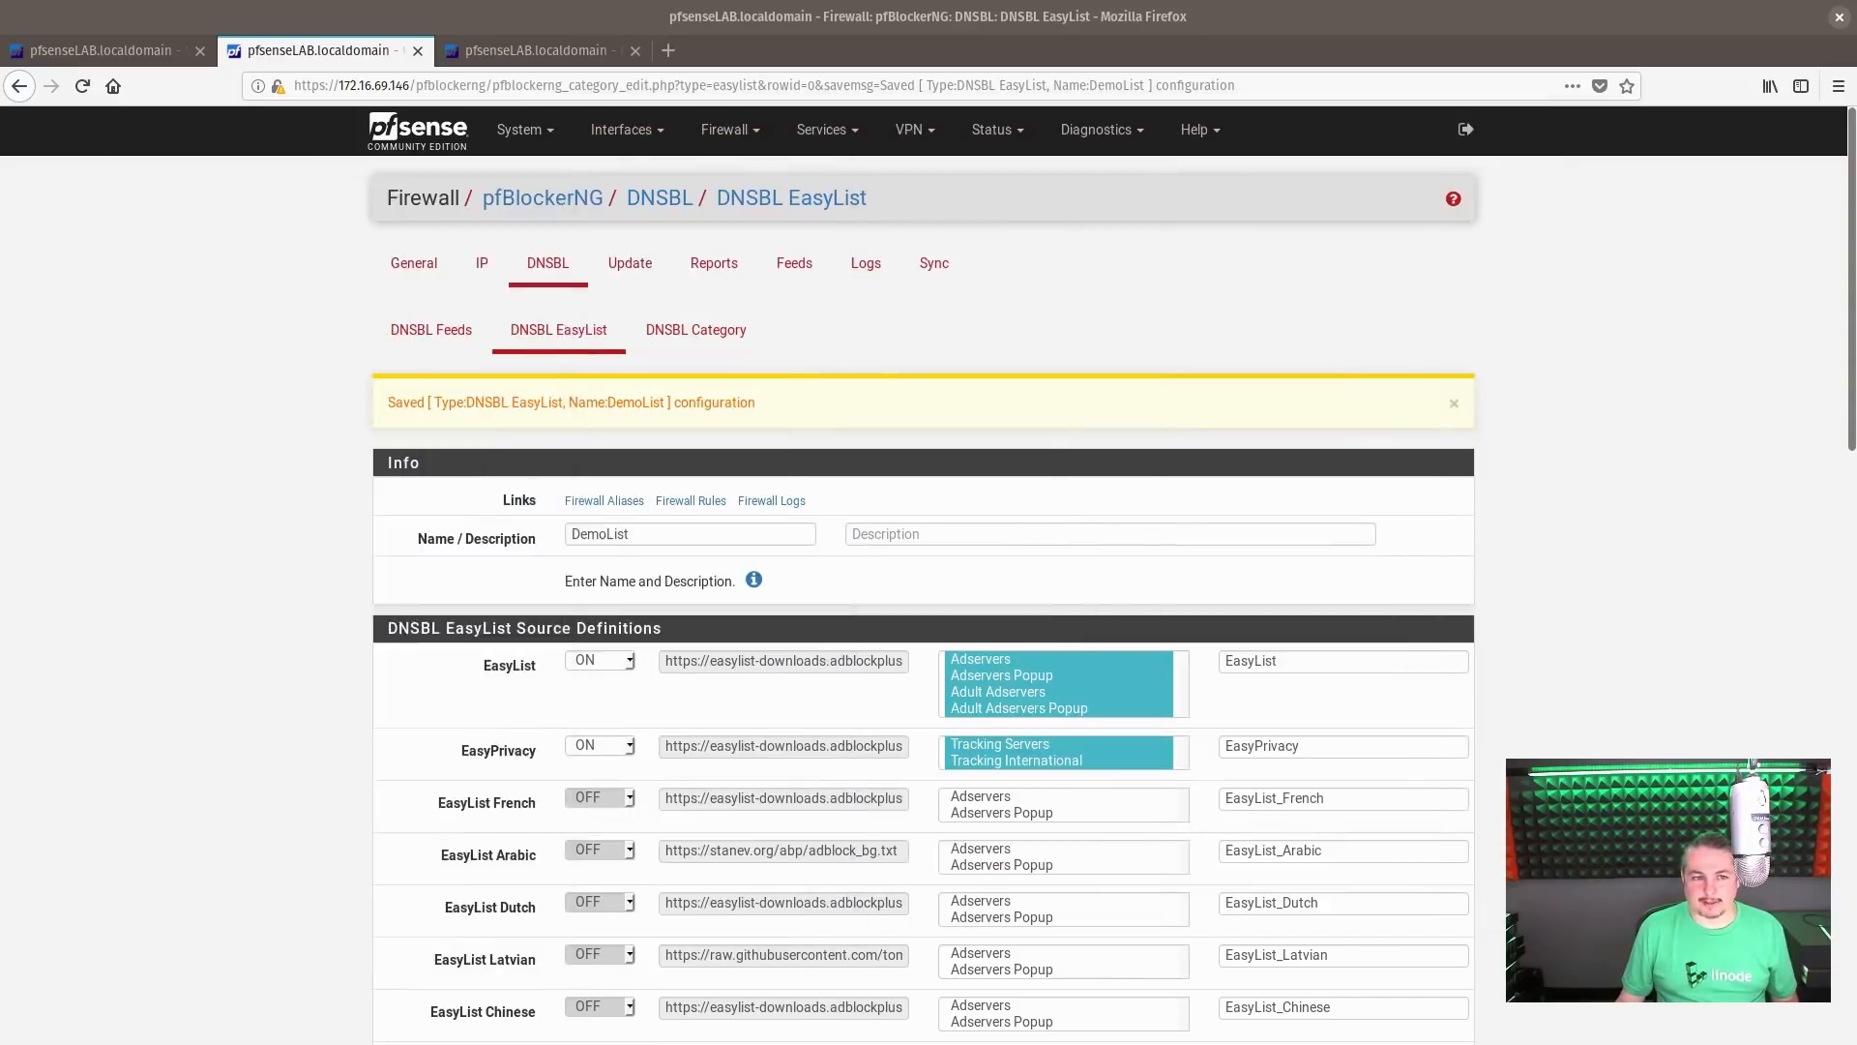
Reopen the DNSBL statistics in pfBlockerNG and examine the blocked domains, evaluated domains and group counts after the client's browsing
left_click(714, 264)
left_click(902, 352)
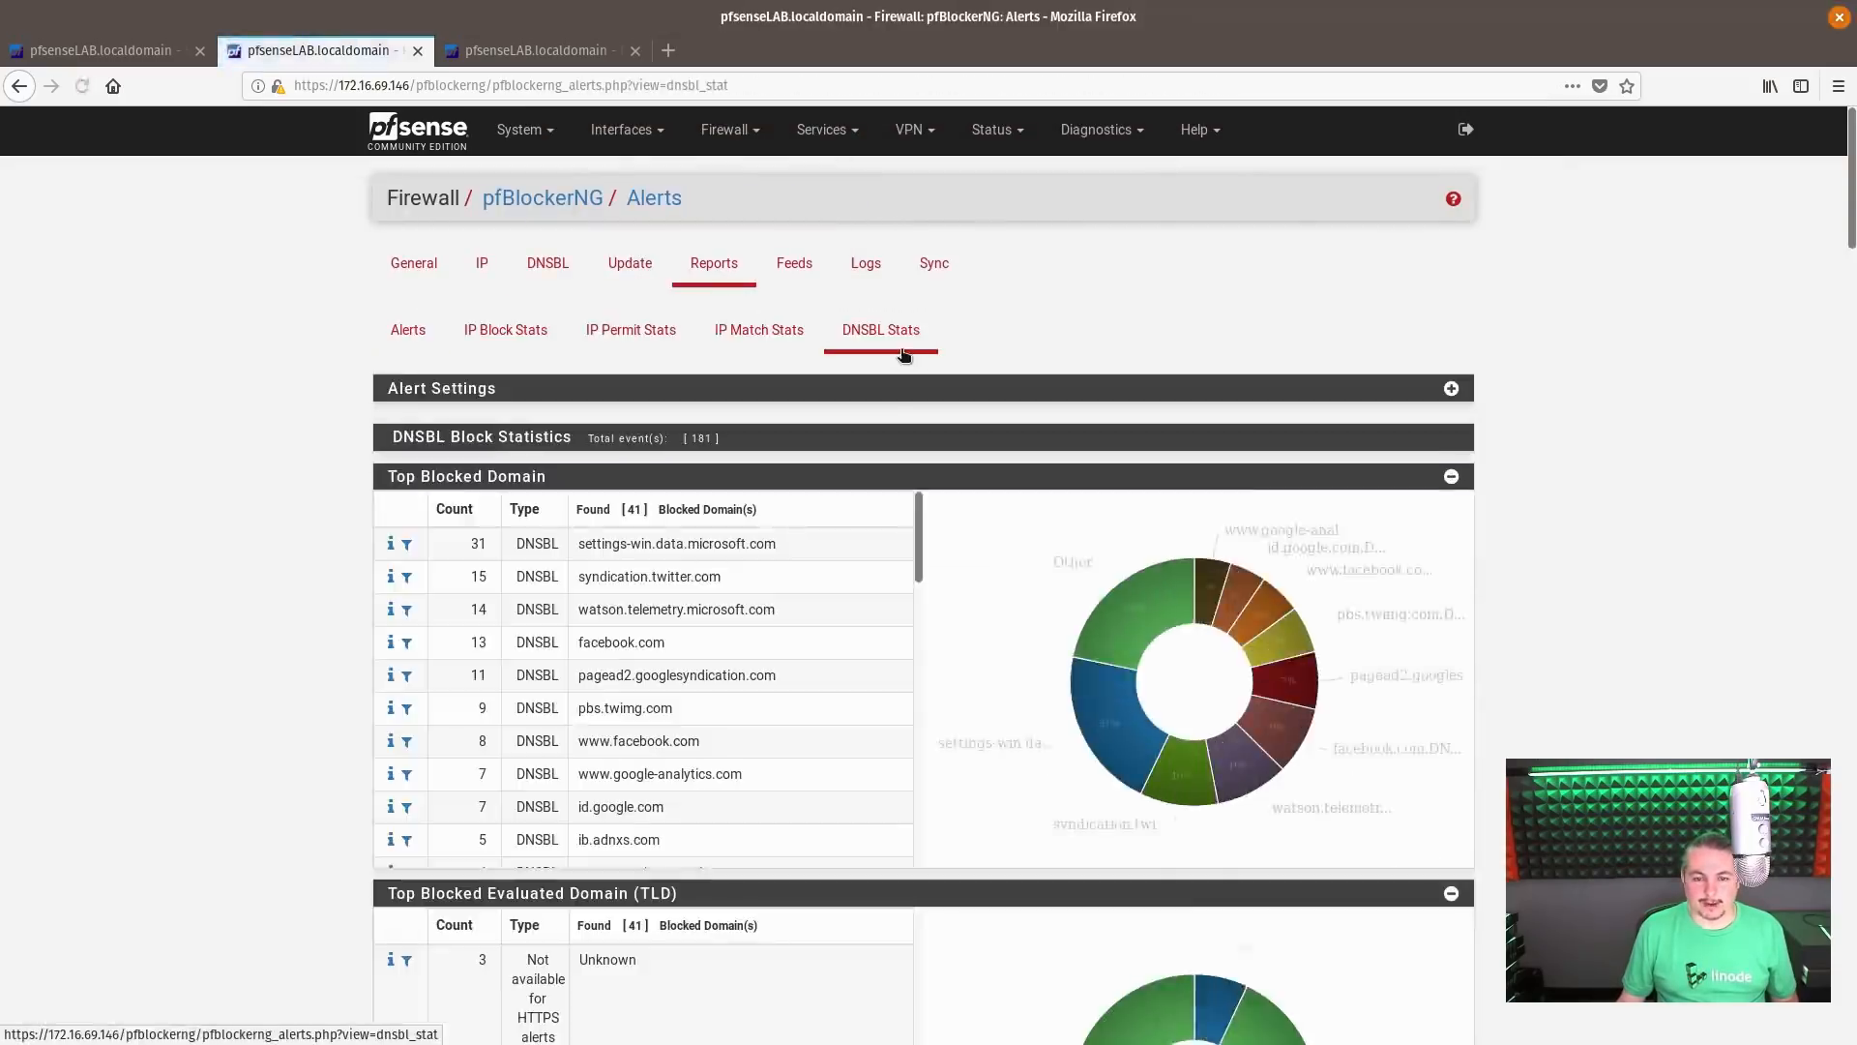
mouse_move(1153, 780)
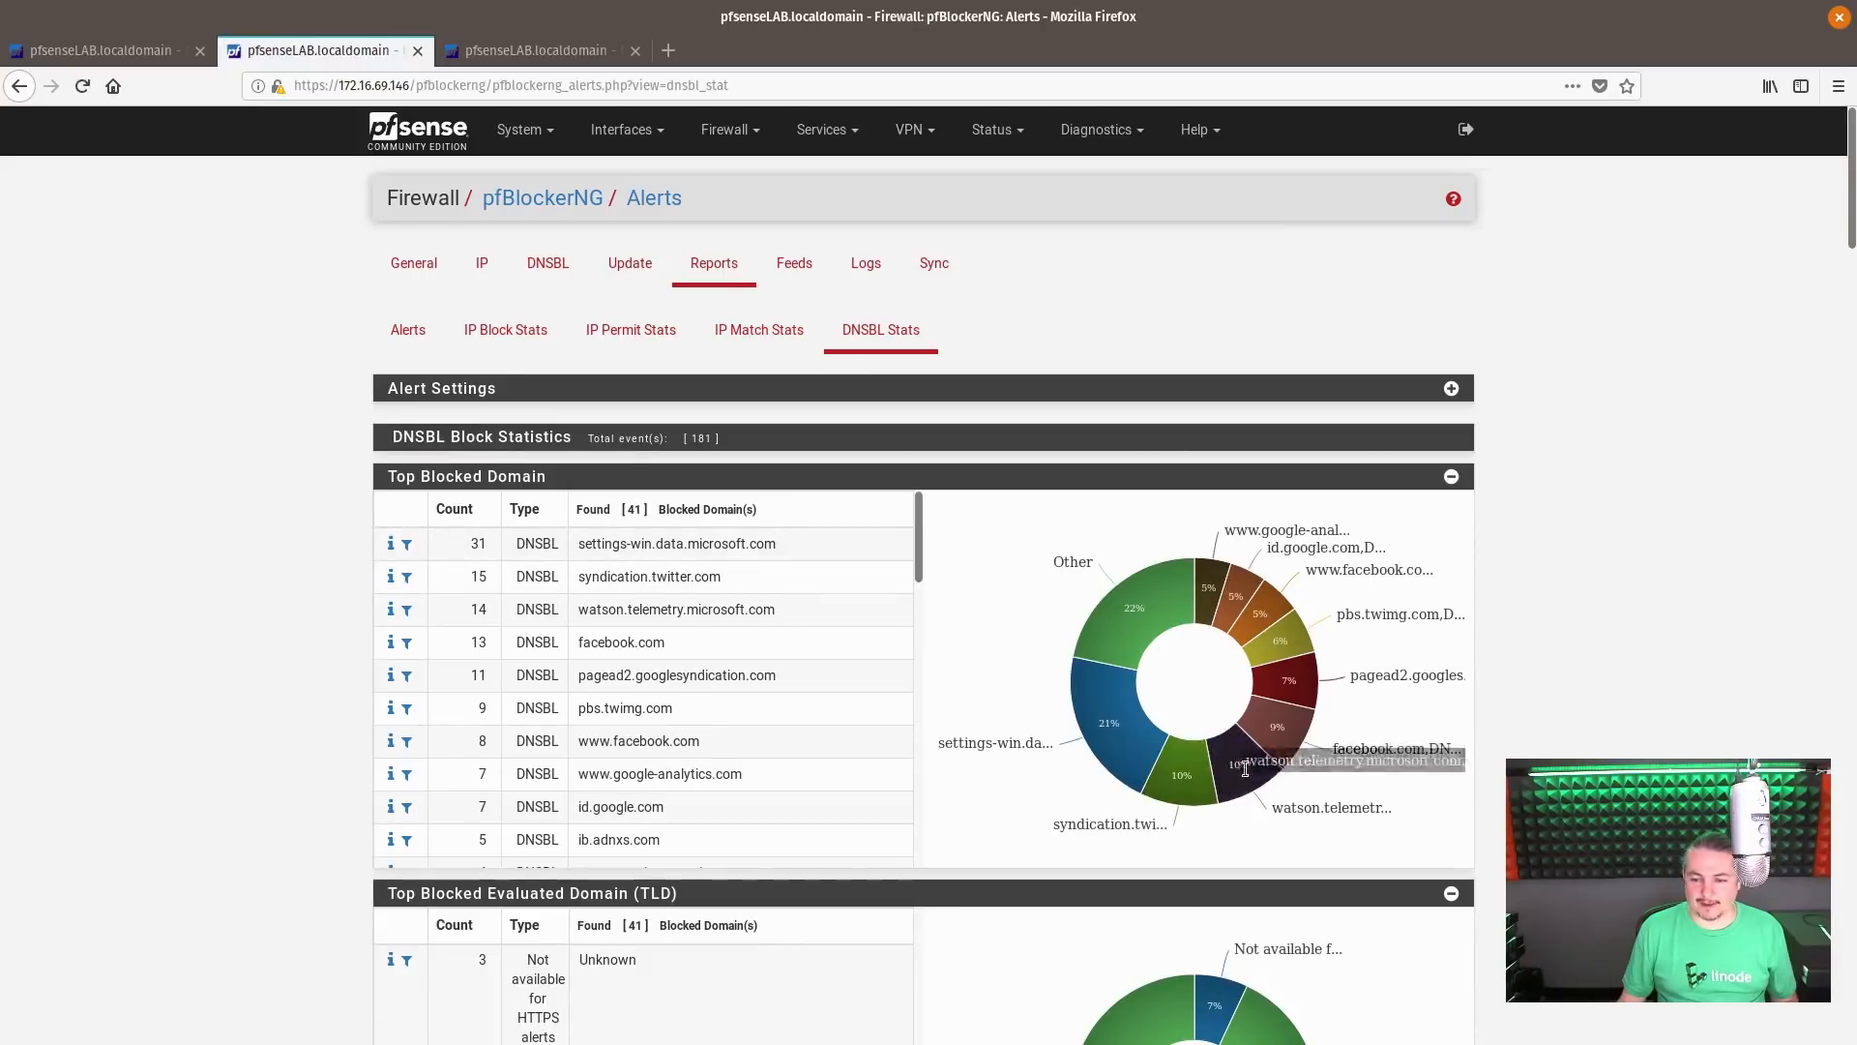
scroll(785, 653, "down", 10)
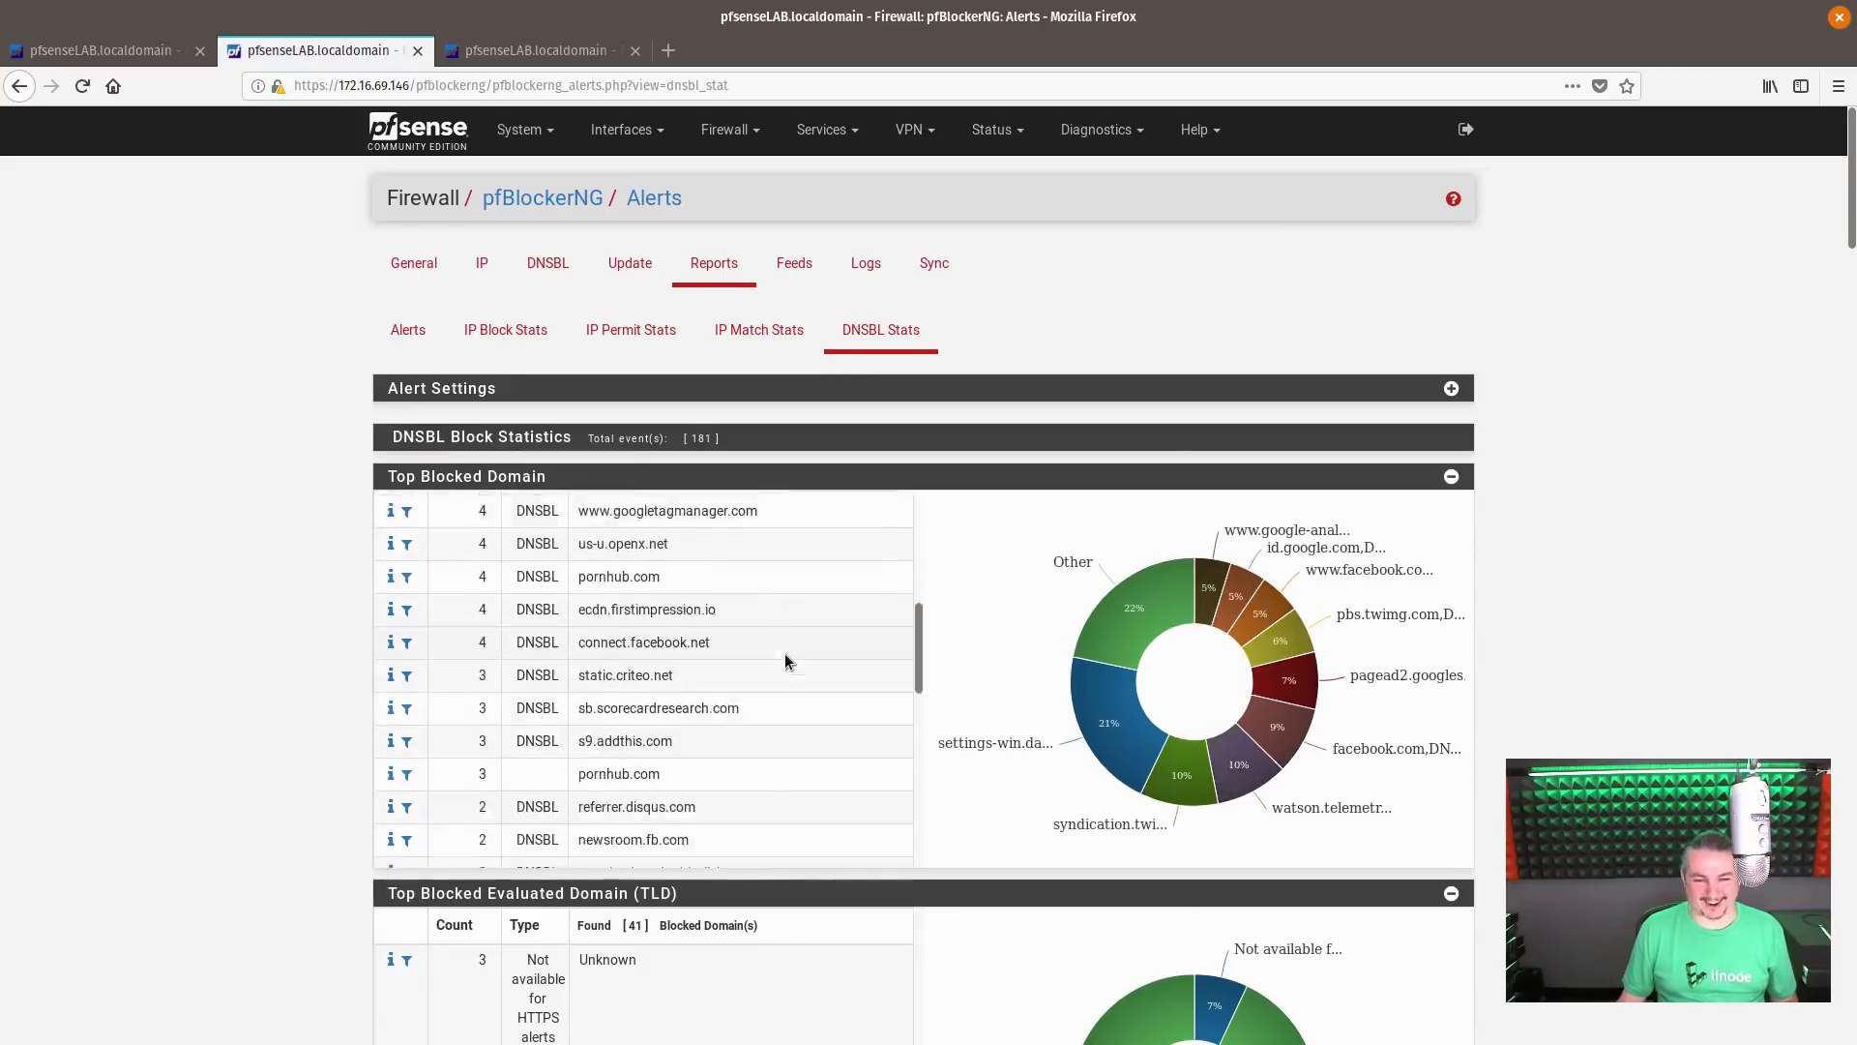
scroll(1071, 683, "down", 5)
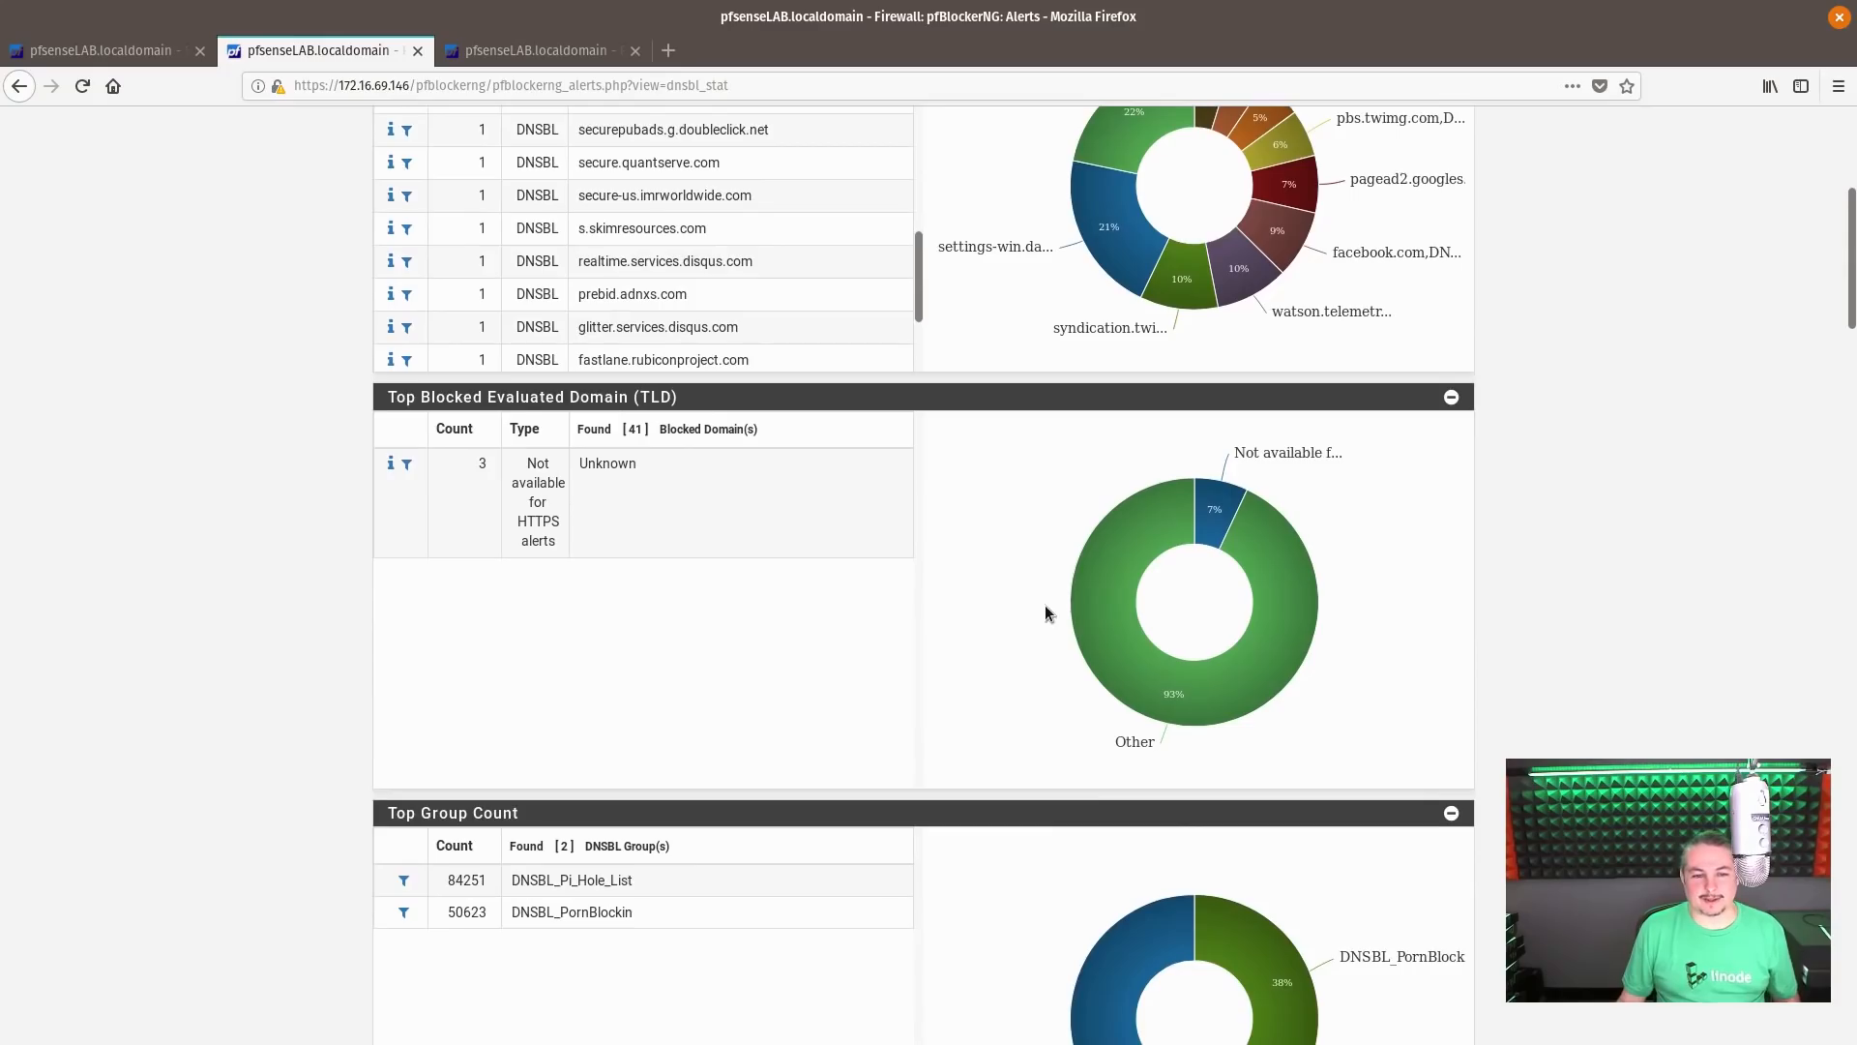
scroll(1044, 606, "down", 4)
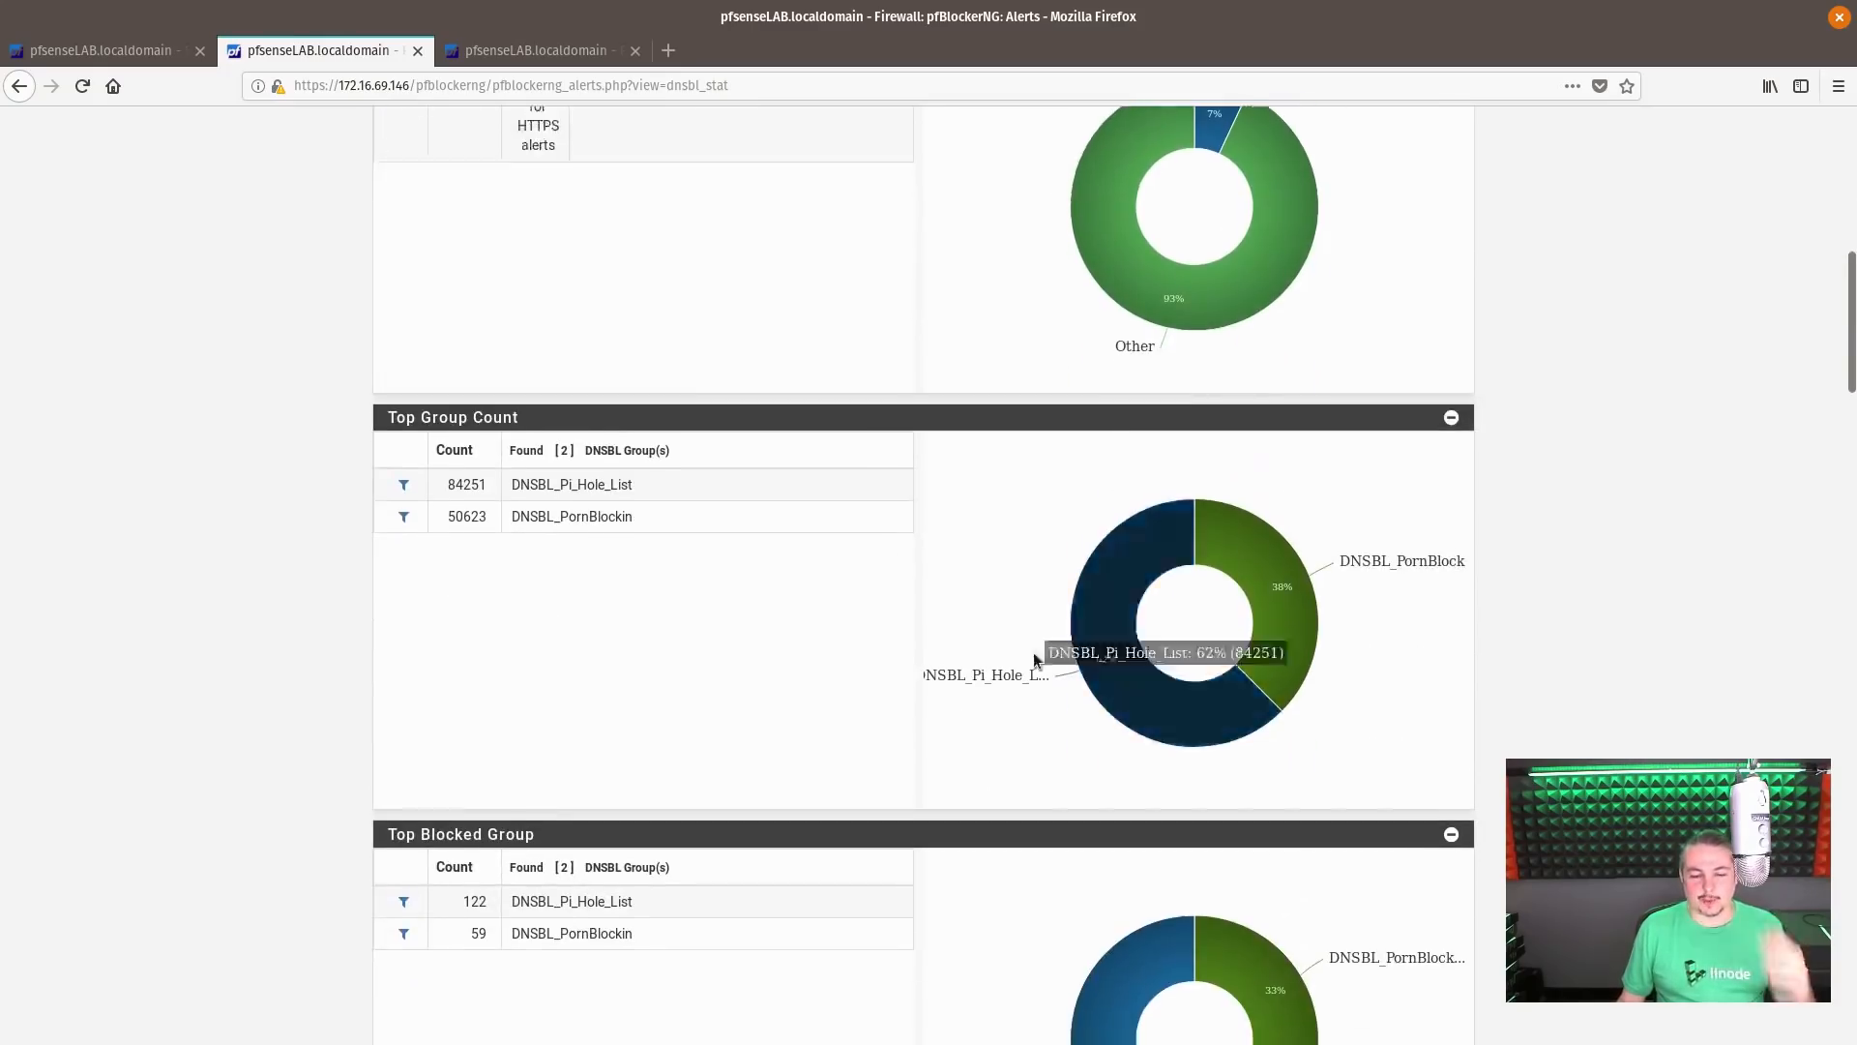
Examine the Top Blocked Group, Top Feed and Top Source IP statistics, highlighting the sources 192.168.40.105 and 192.168.40.101
scroll(1035, 656, "down", 3)
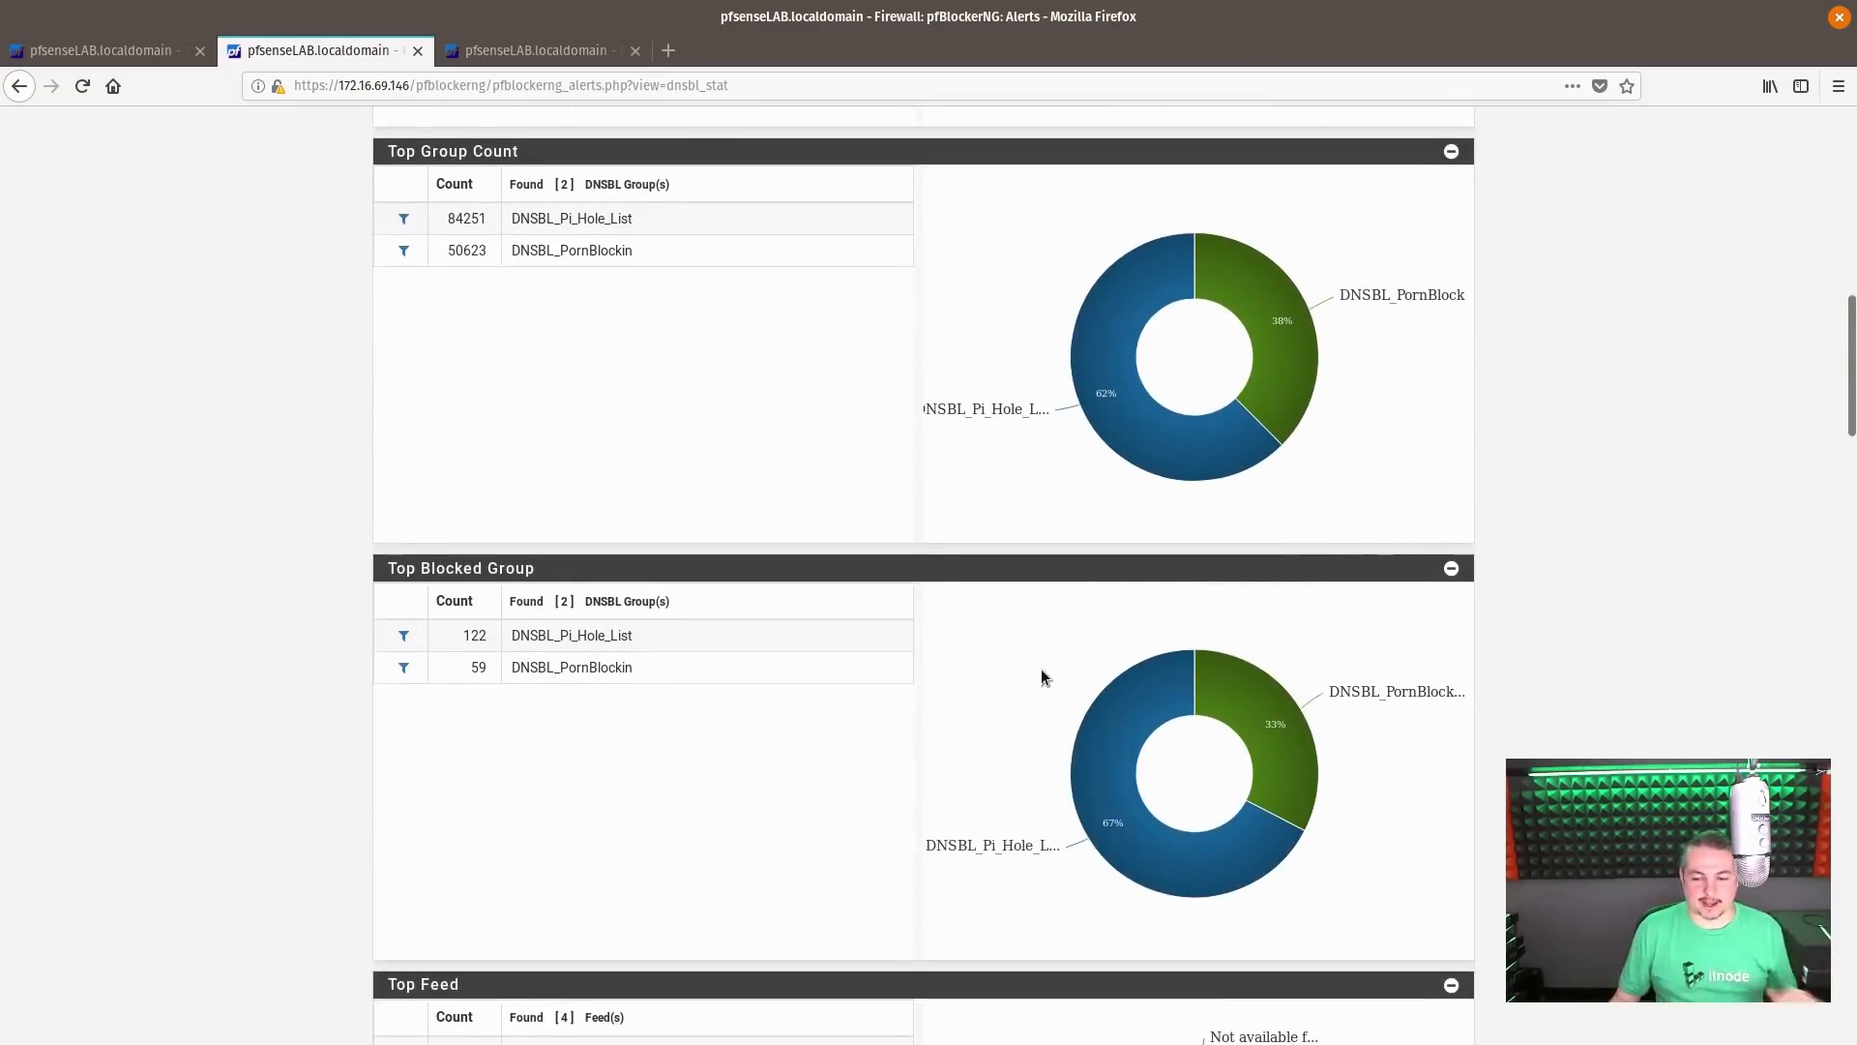
scroll(1041, 672, "down", 5)
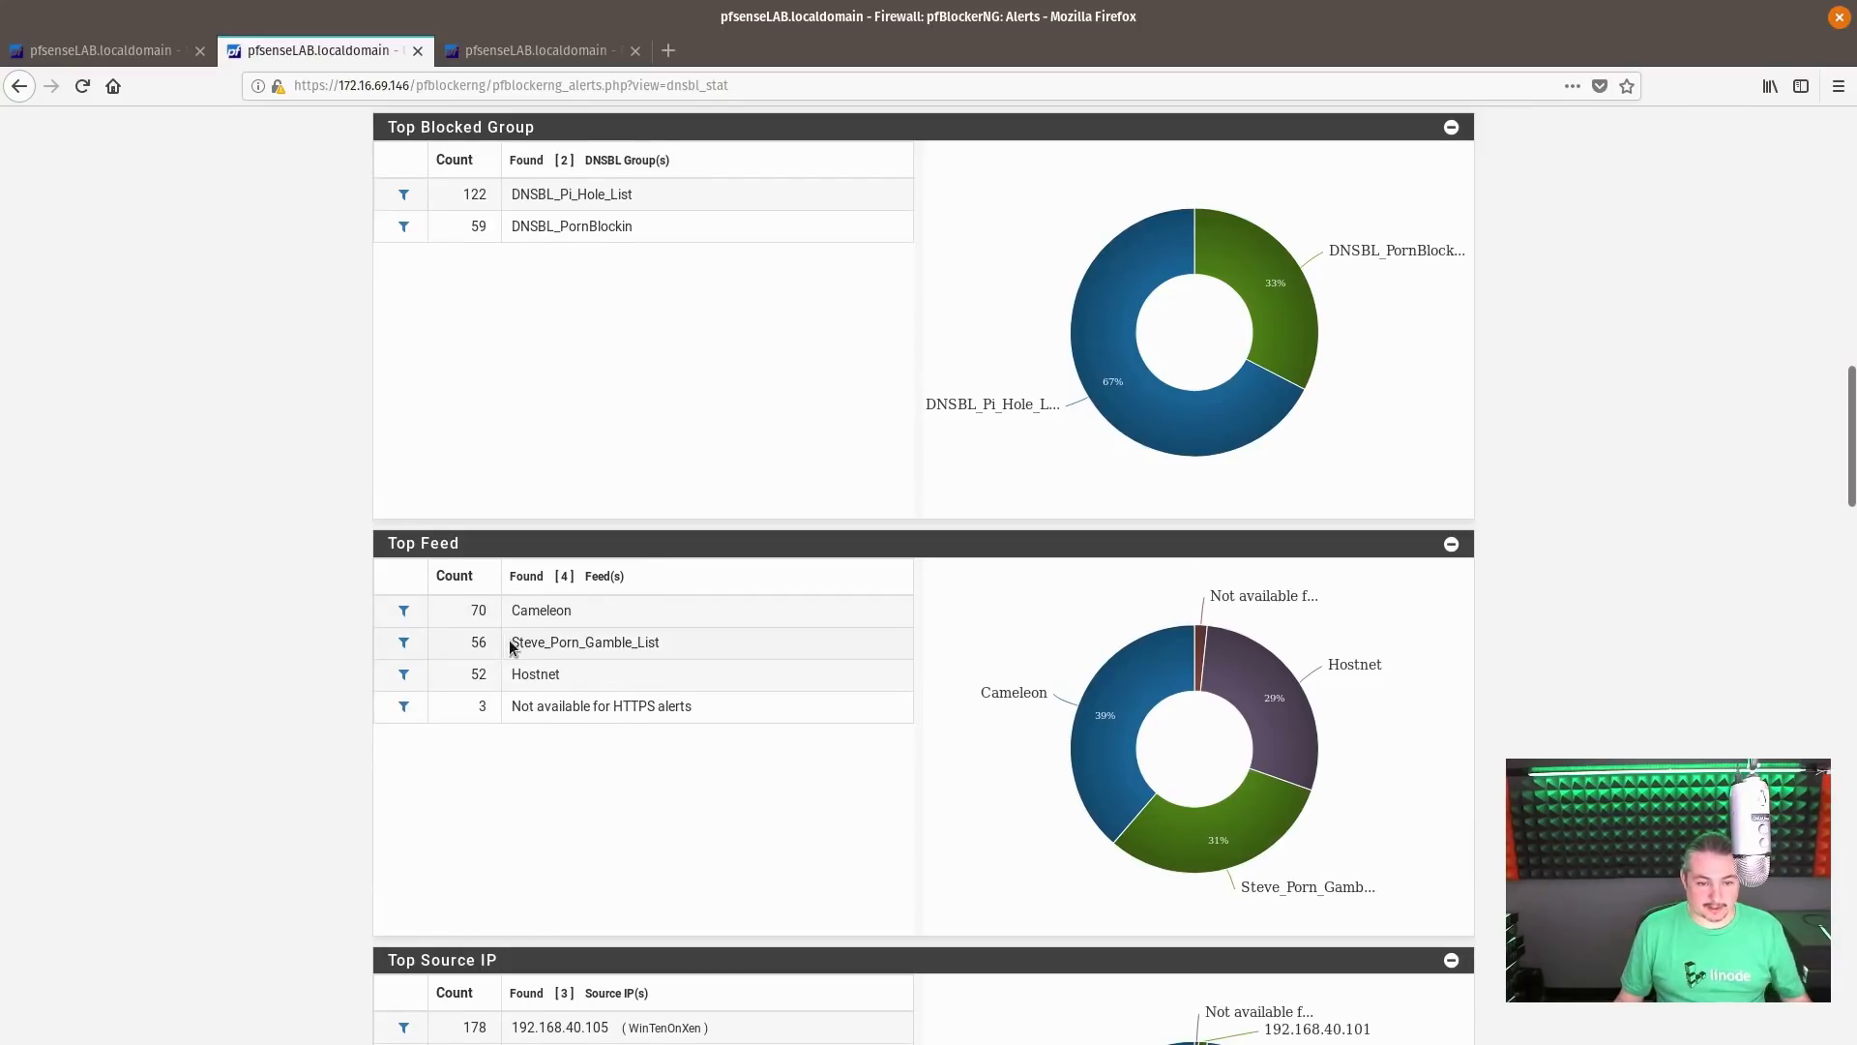
scroll(711, 658, "down", 3)
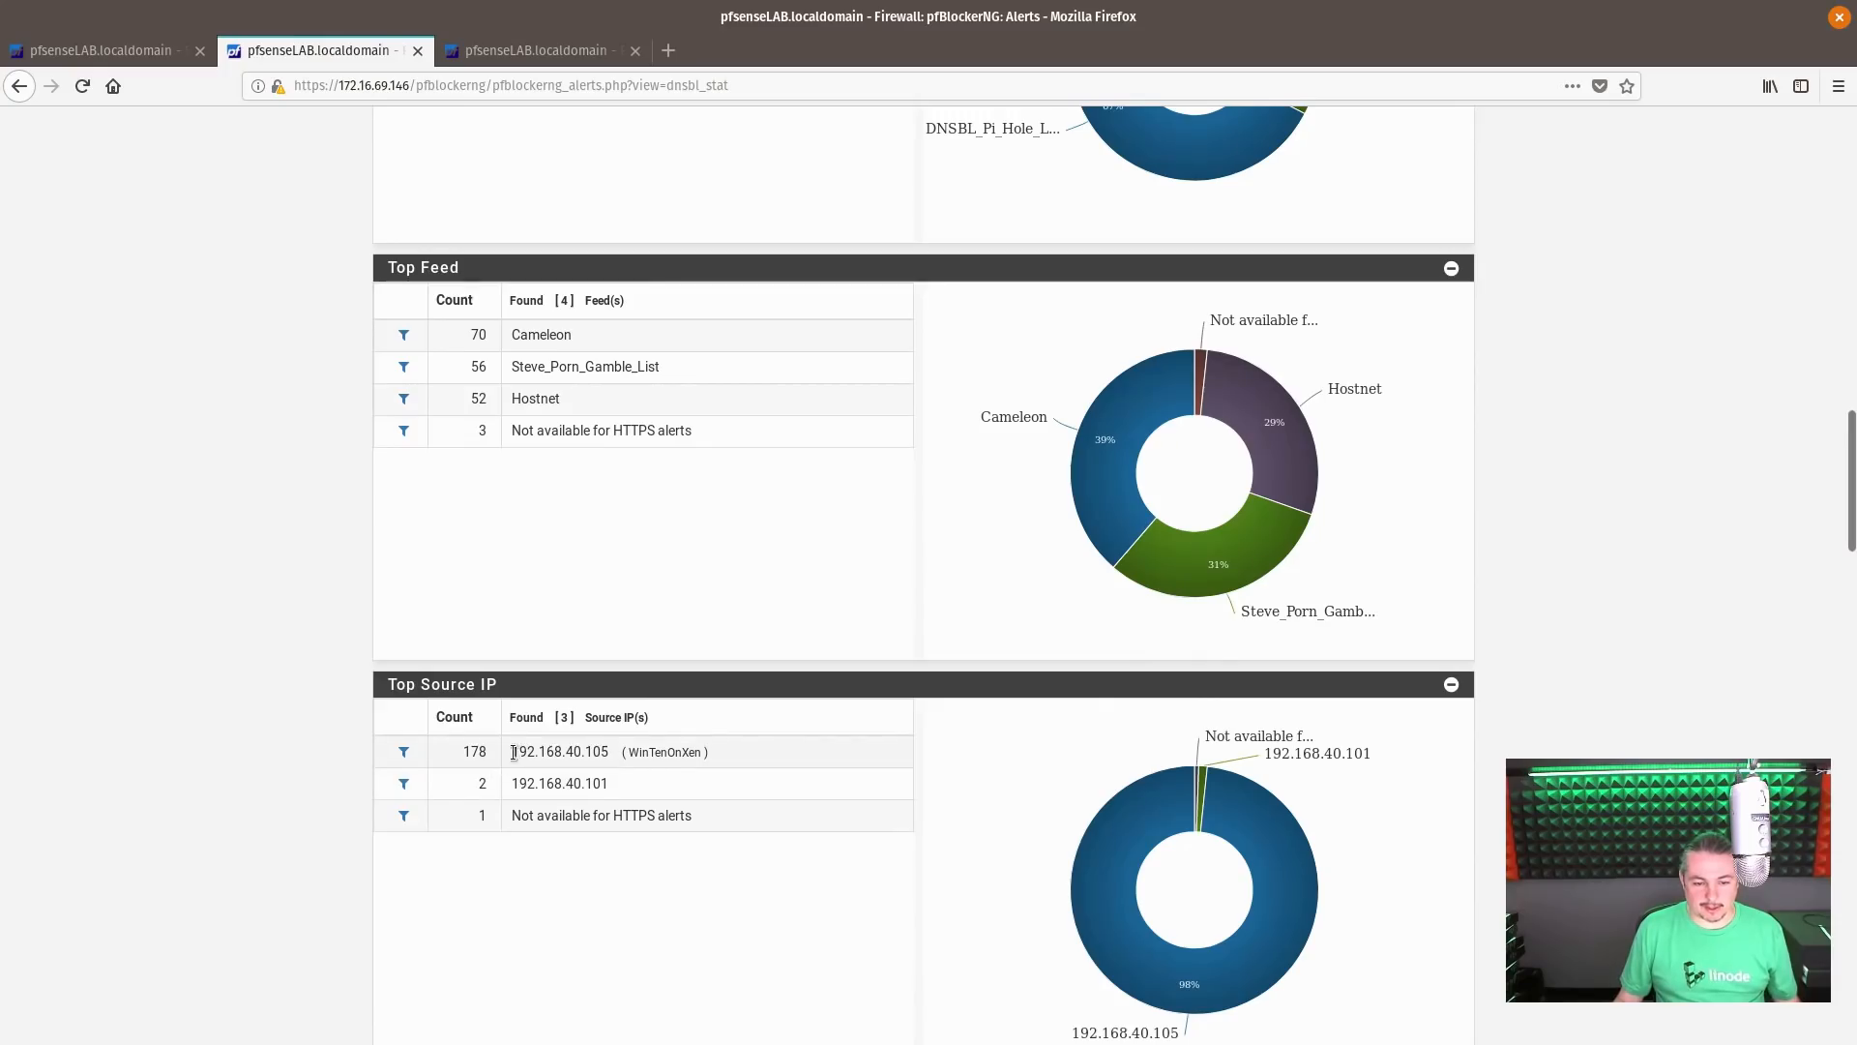
left_click_drag(513, 753, 608, 753)
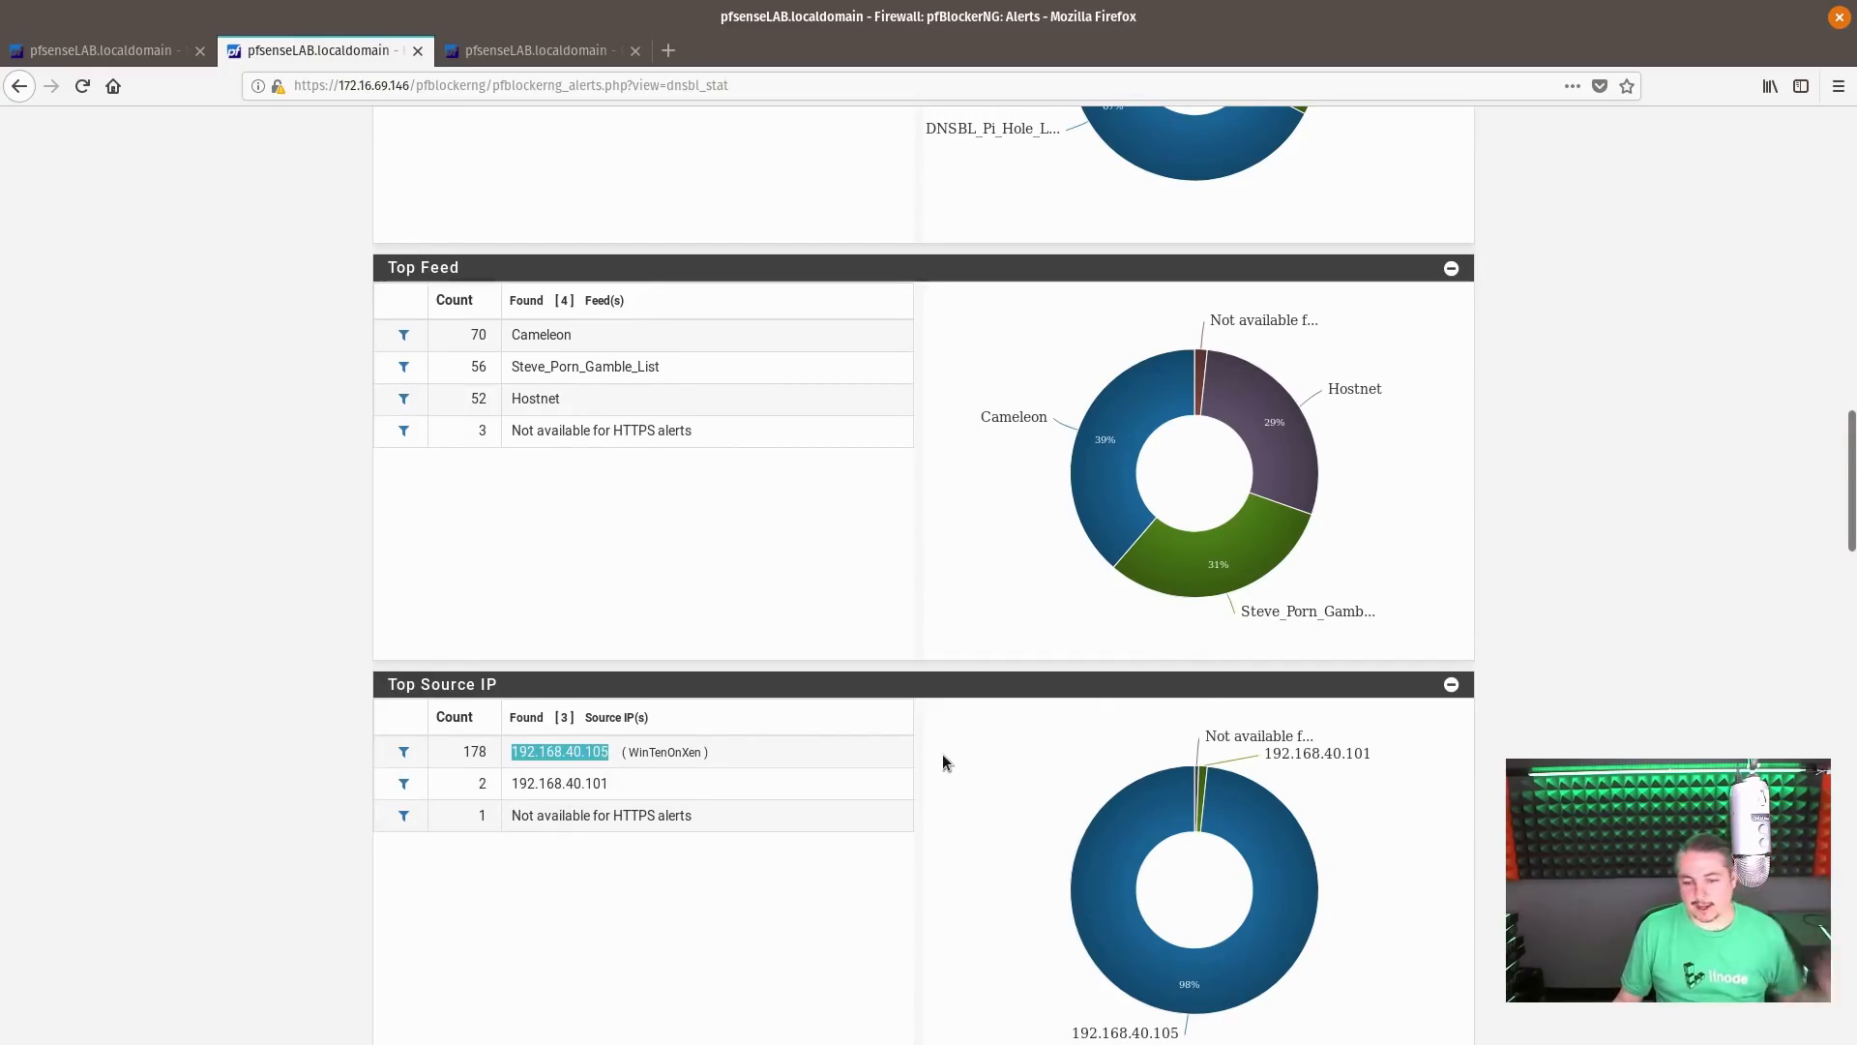
left_click(584, 788)
double_click(584, 788)
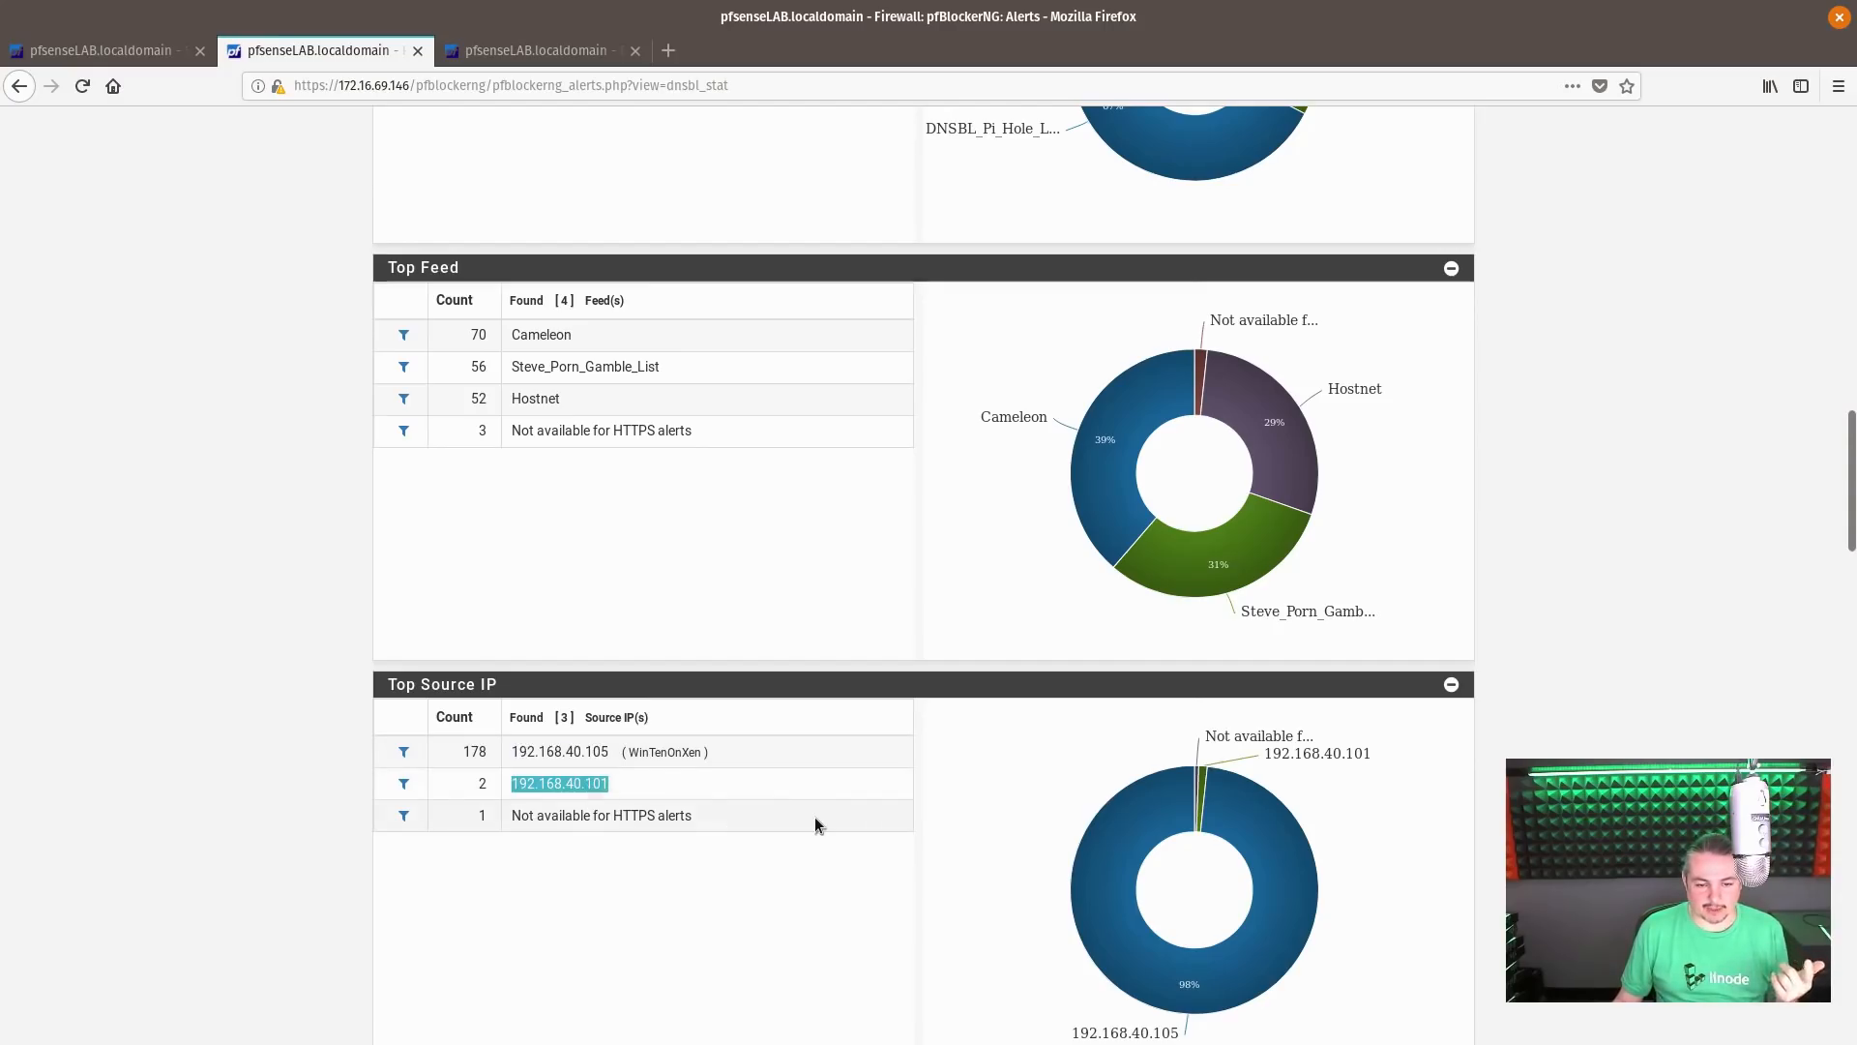
Check the IP Block and IP Permit statistics in the pfBlockerNG reports
scroll(818, 815, "up", 8)
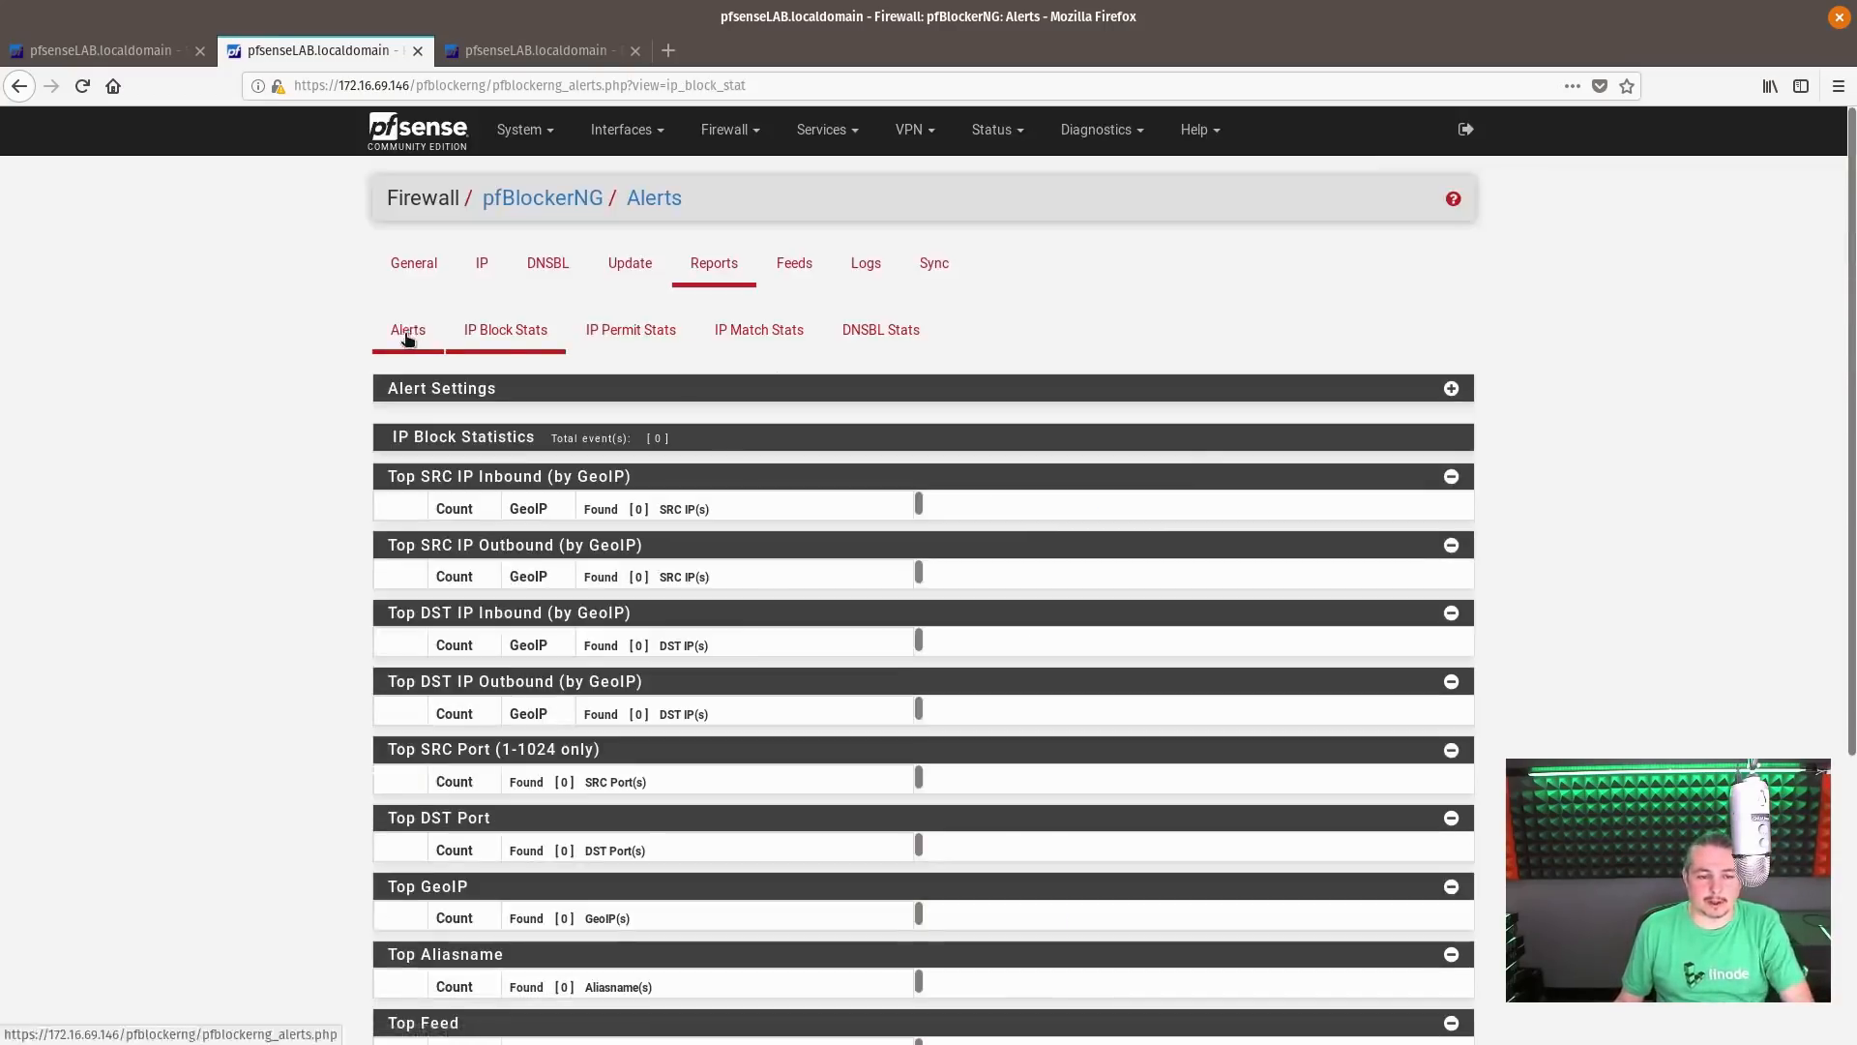
left_click(633, 331)
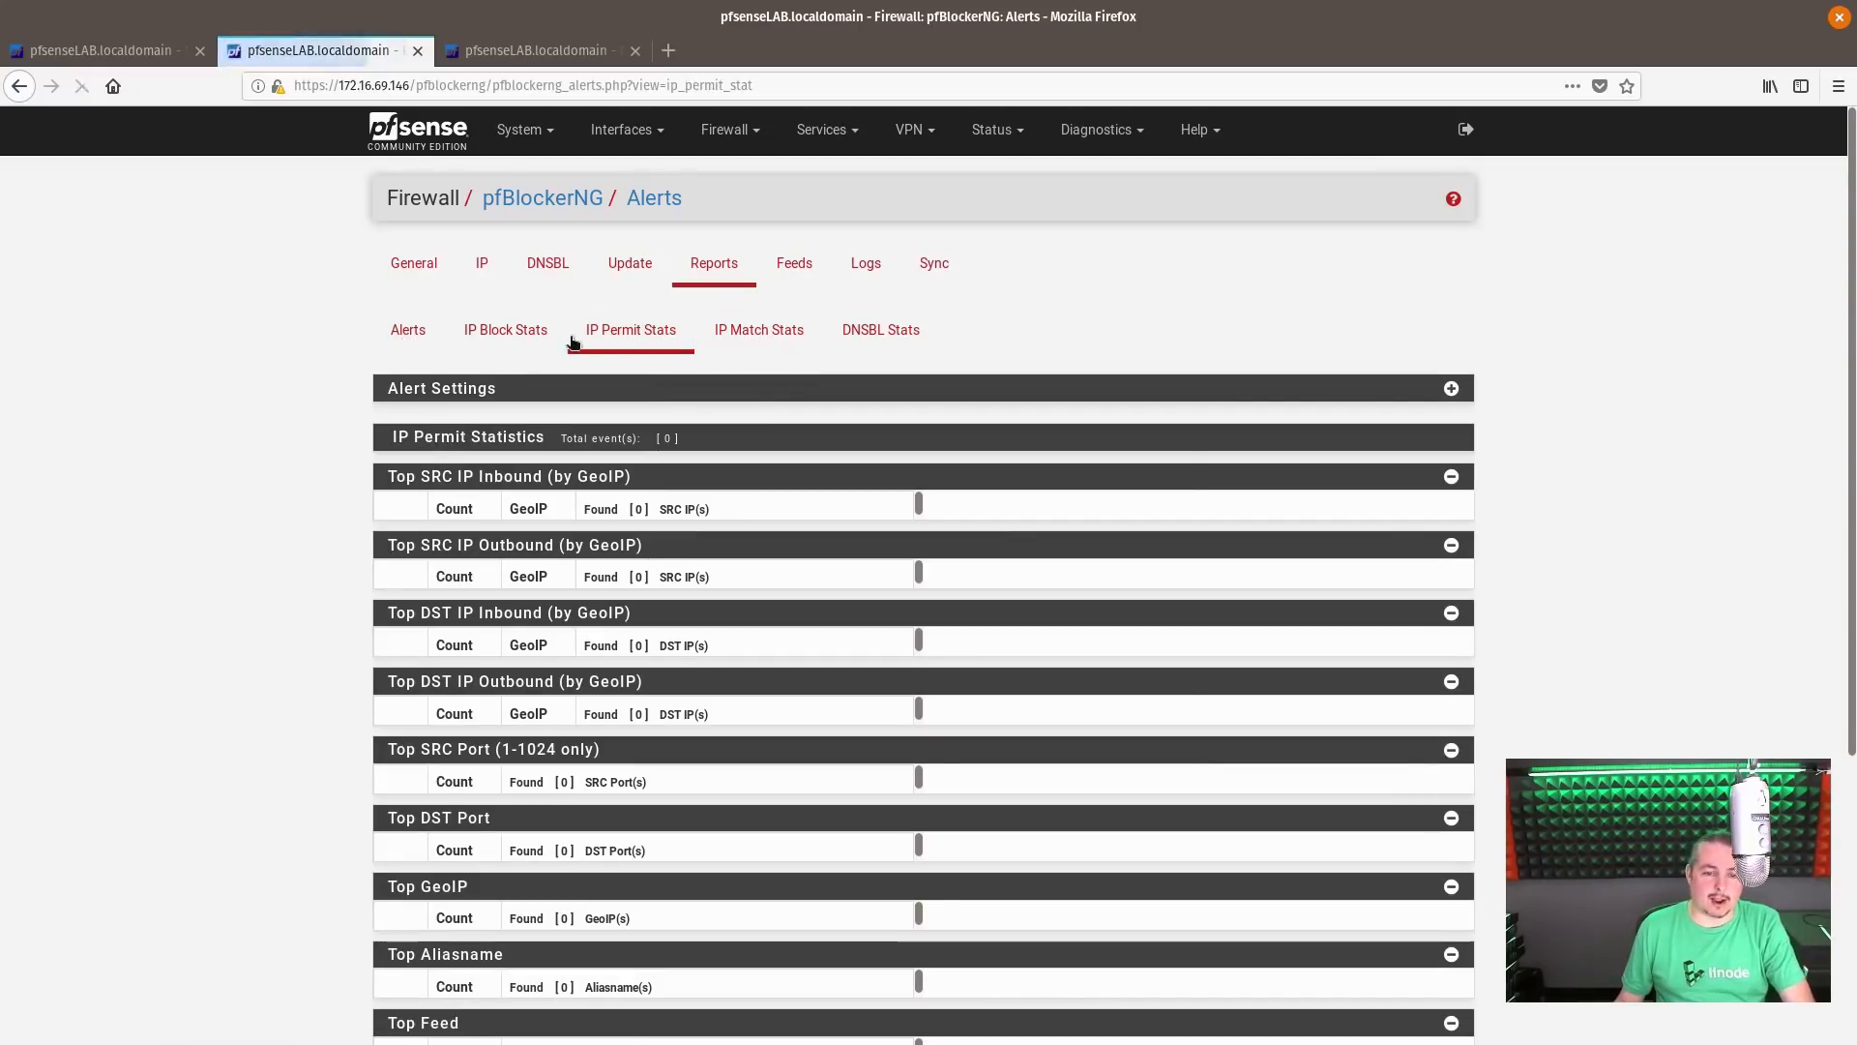
left_click(520, 332)
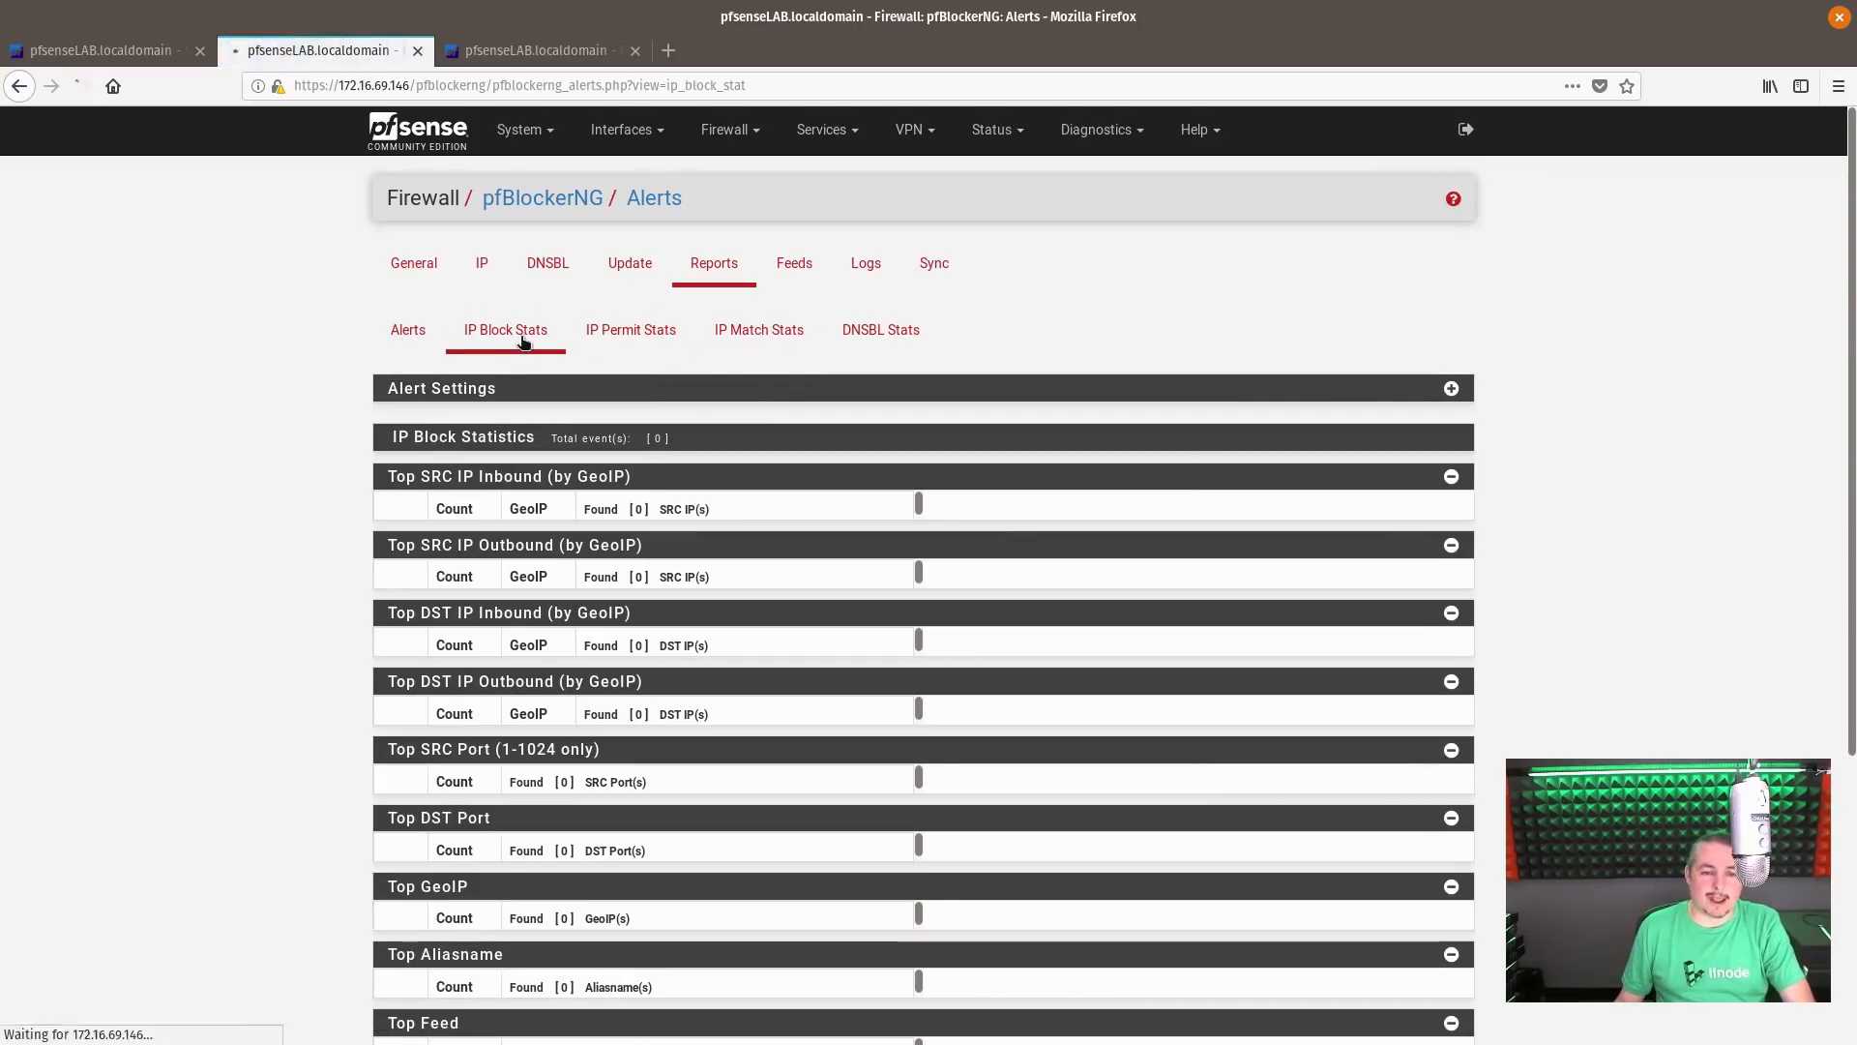
Open the Alerts report and look through its Deny, DNSBL, Permit and Match sections
left_click(406, 332)
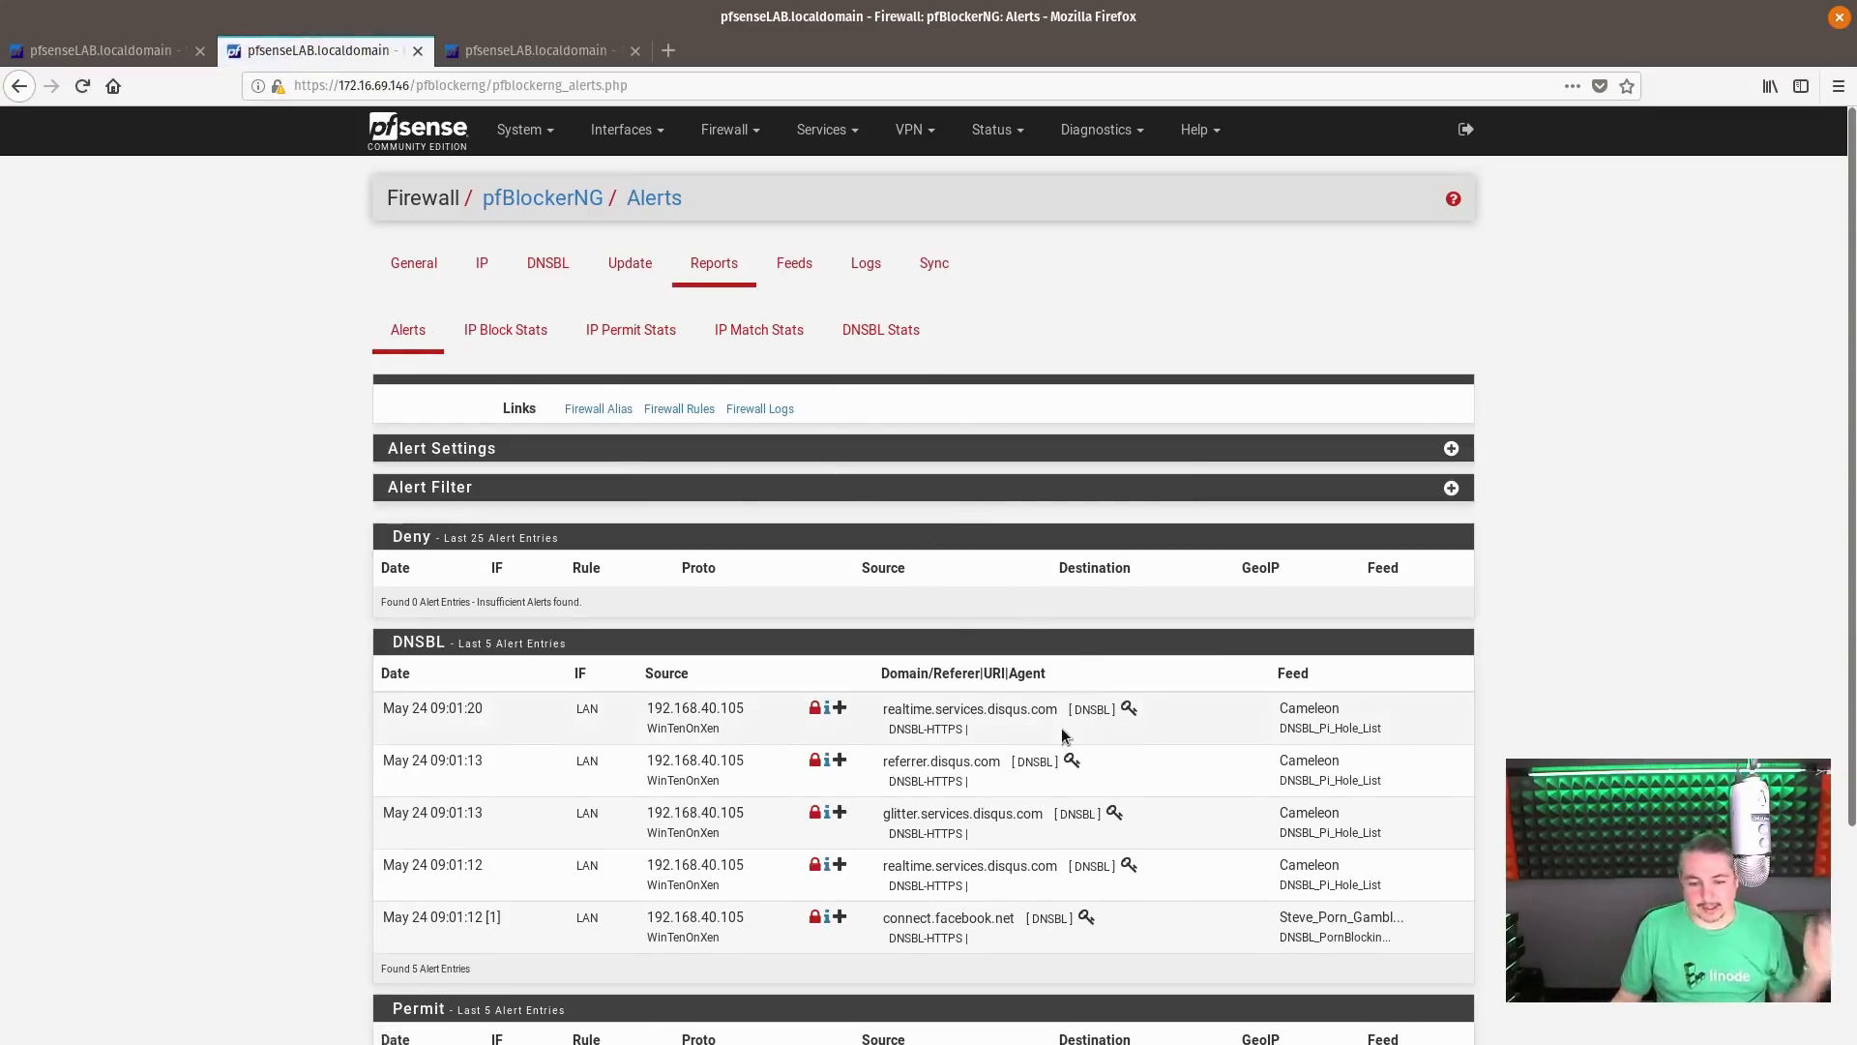
scroll(941, 665, "down", 2)
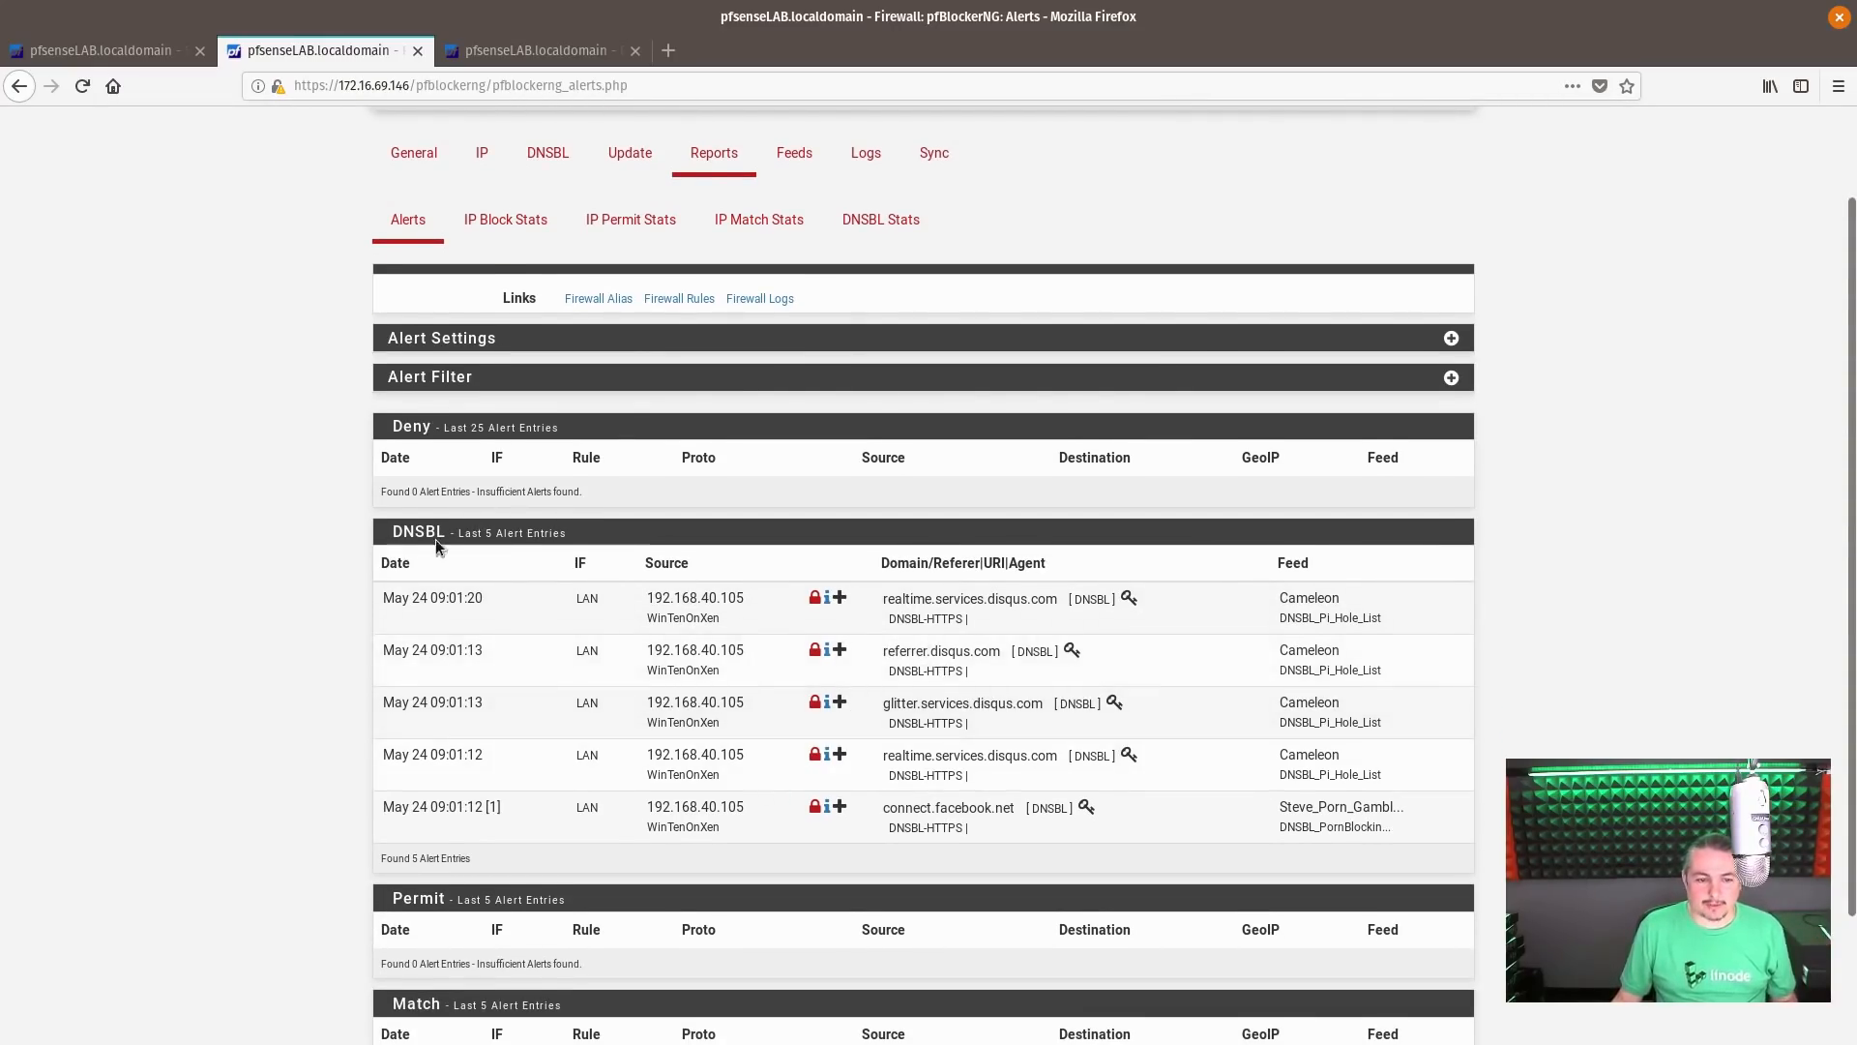
scroll(671, 572, "down", 3)
scroll(670, 573, "up", 5)
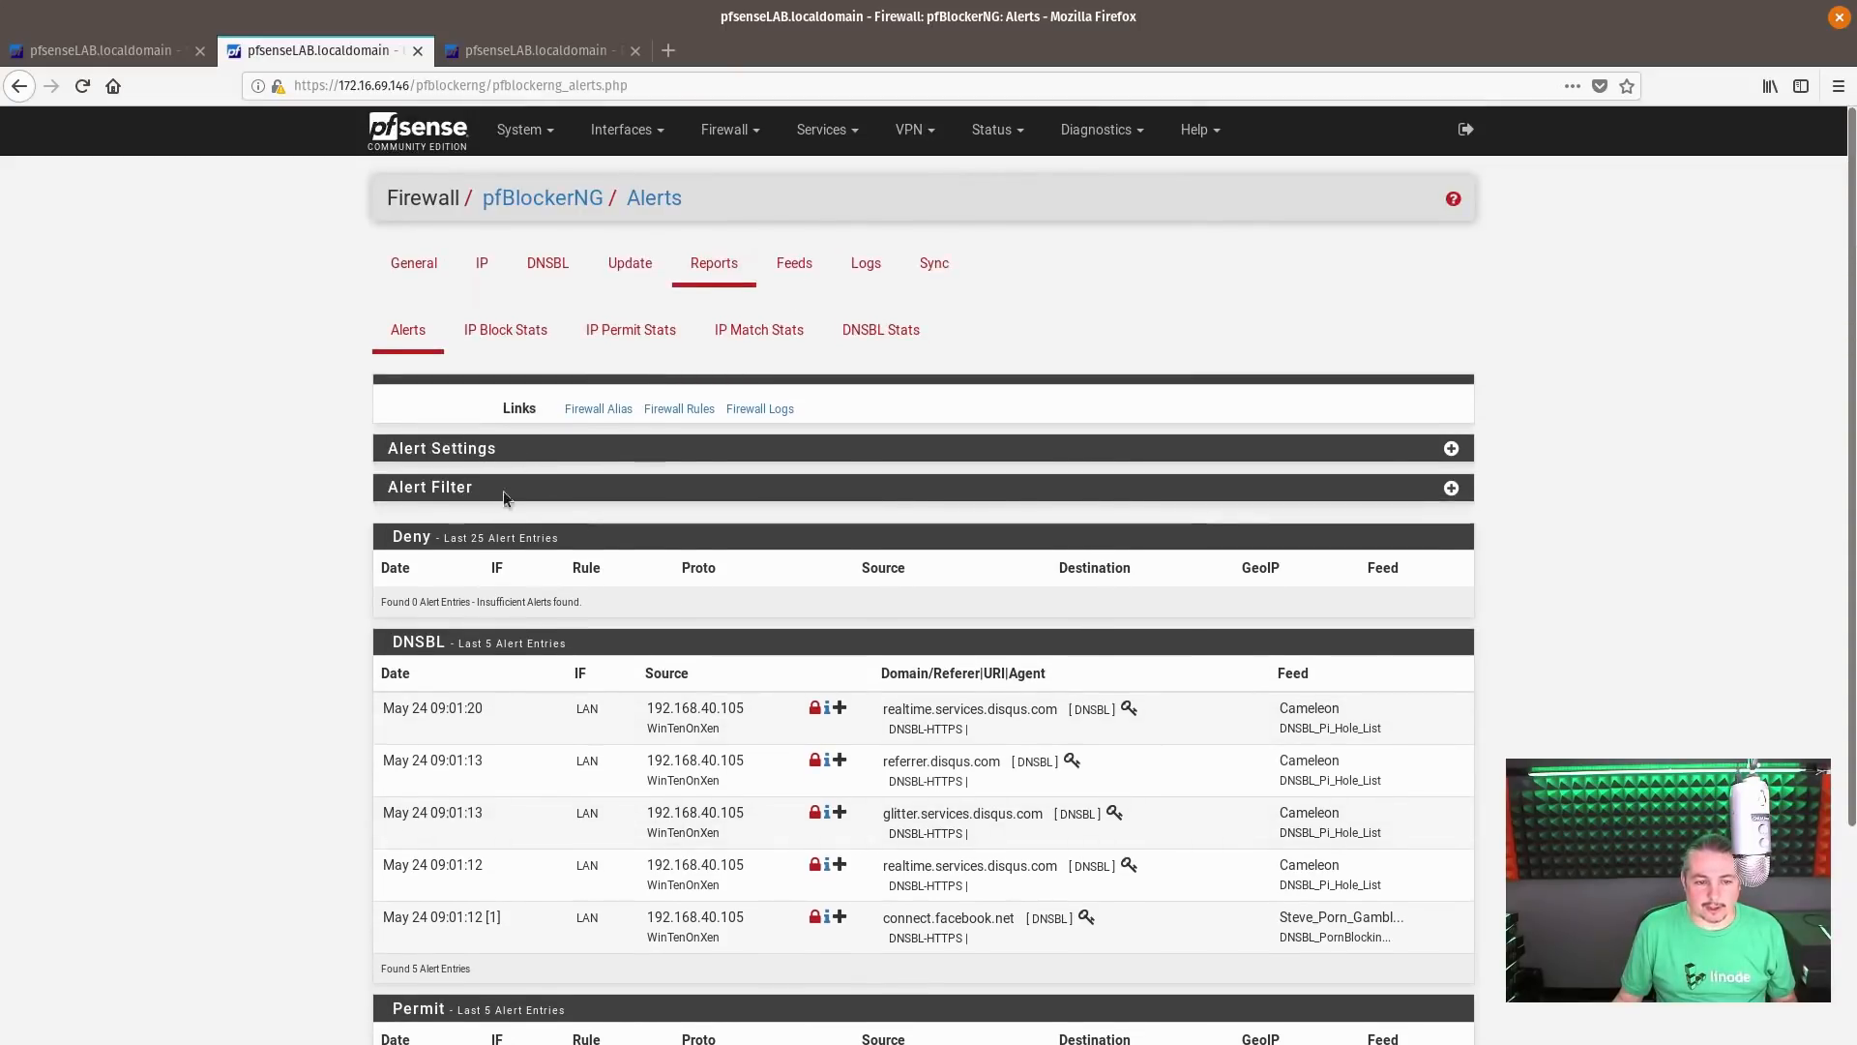
Expand the Alert Filter and filter the alerts by source IP address 192.168.40.105, copied from a DNSBL entry
left_click(1451, 488)
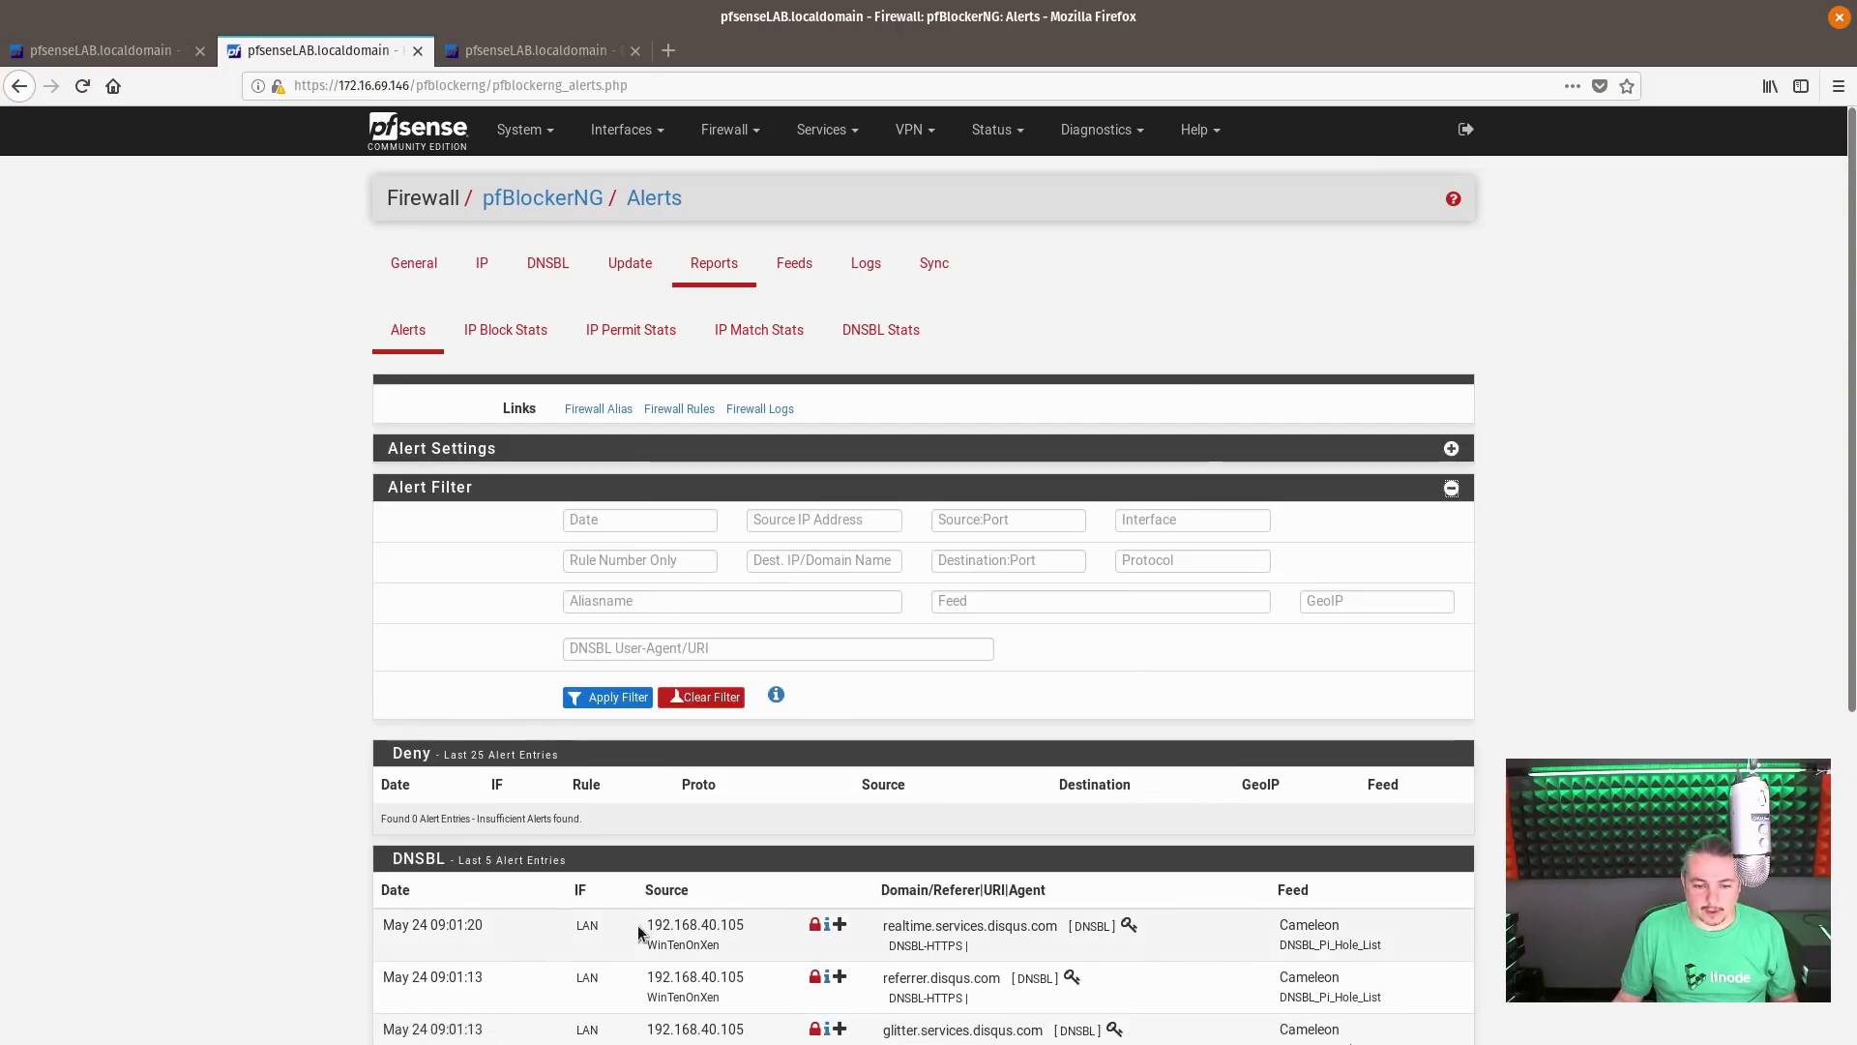
triple_click(680, 923)
key("ctrl+c")
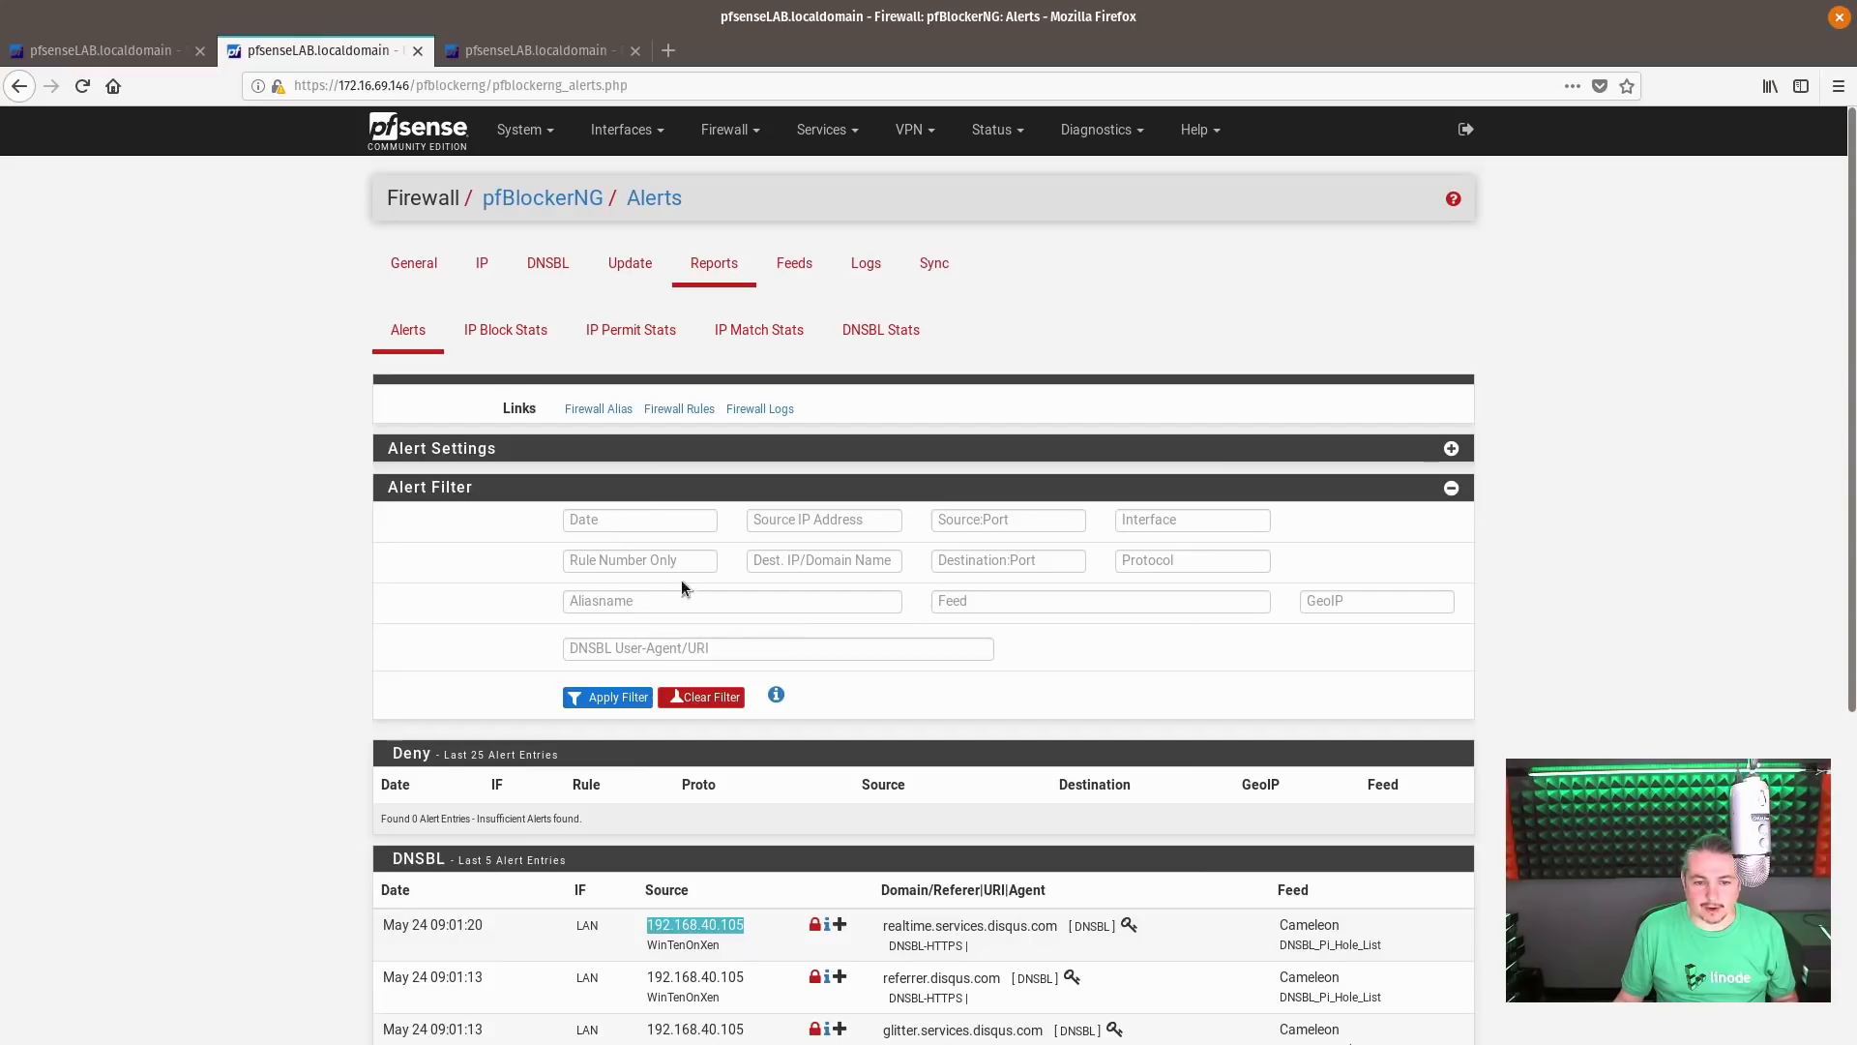
middle_click(823, 520)
left_click(638, 697)
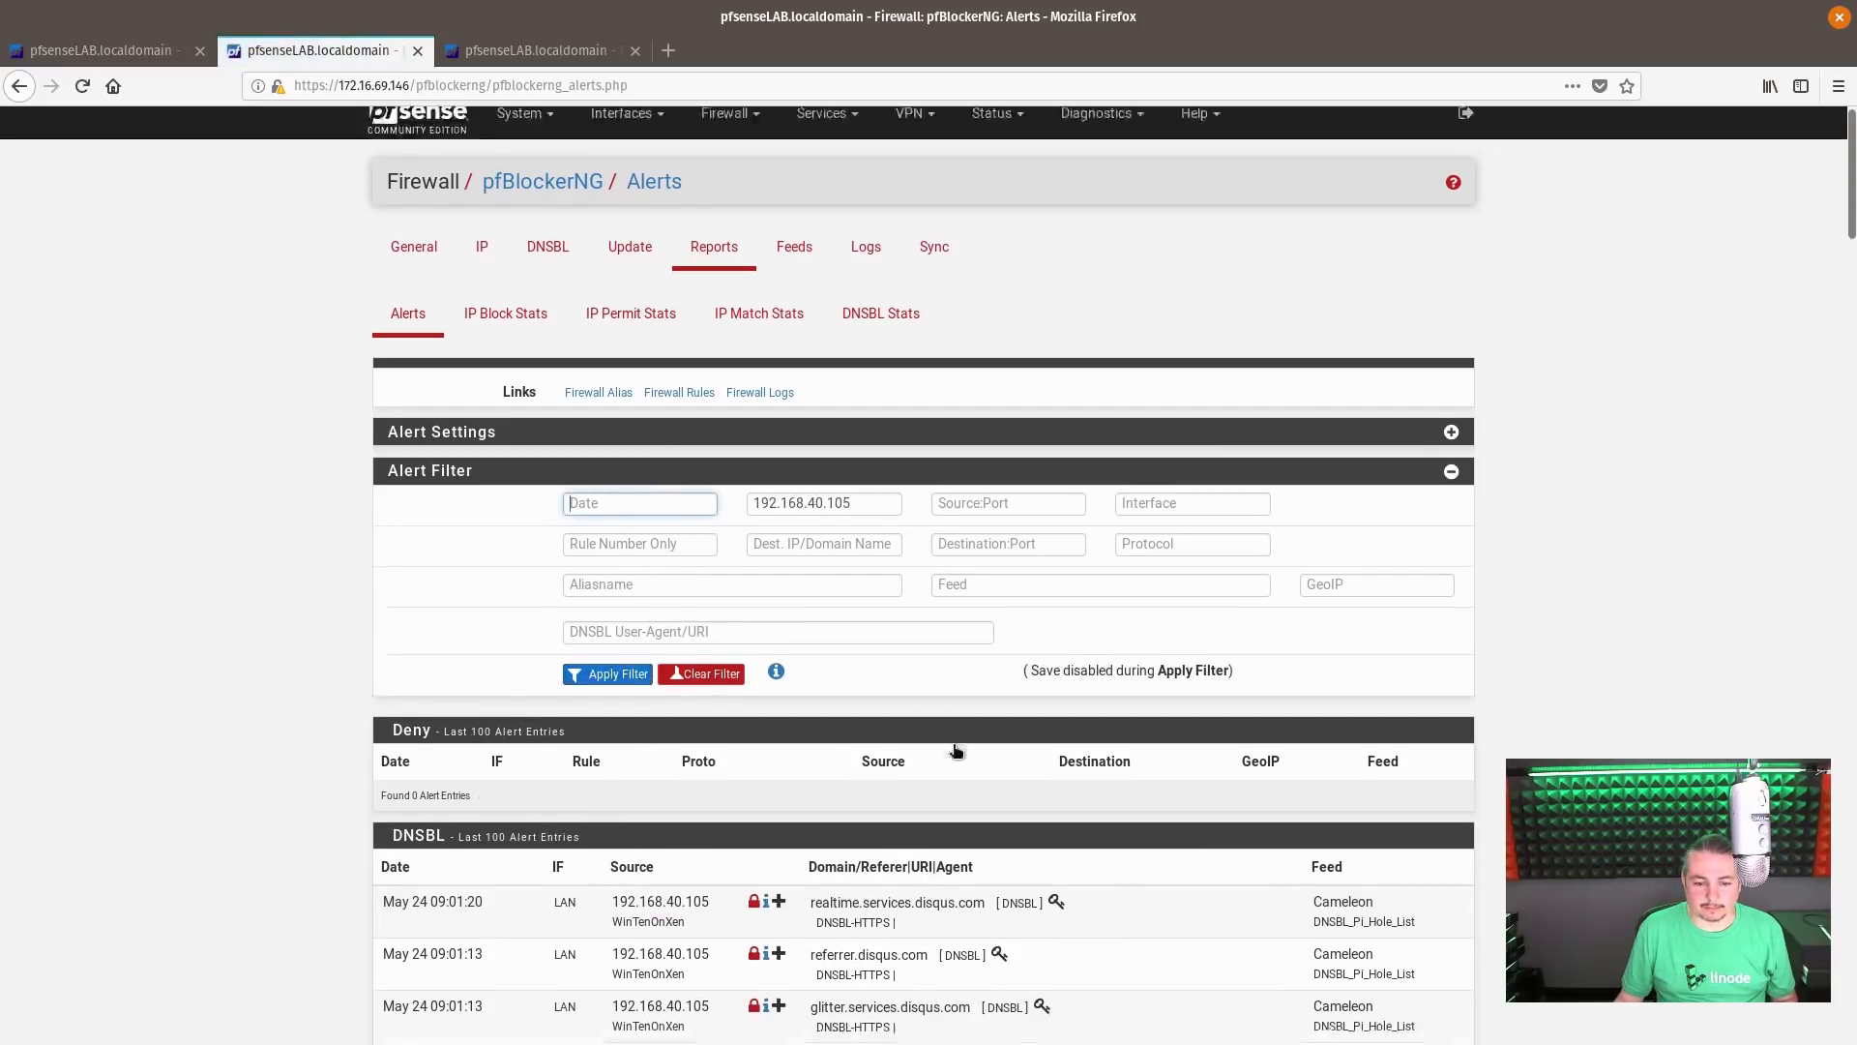
Look over the client's DNSBL alerts and replace the source IP filter with the destination domain facebook.com
scroll(955, 744, "down", 6)
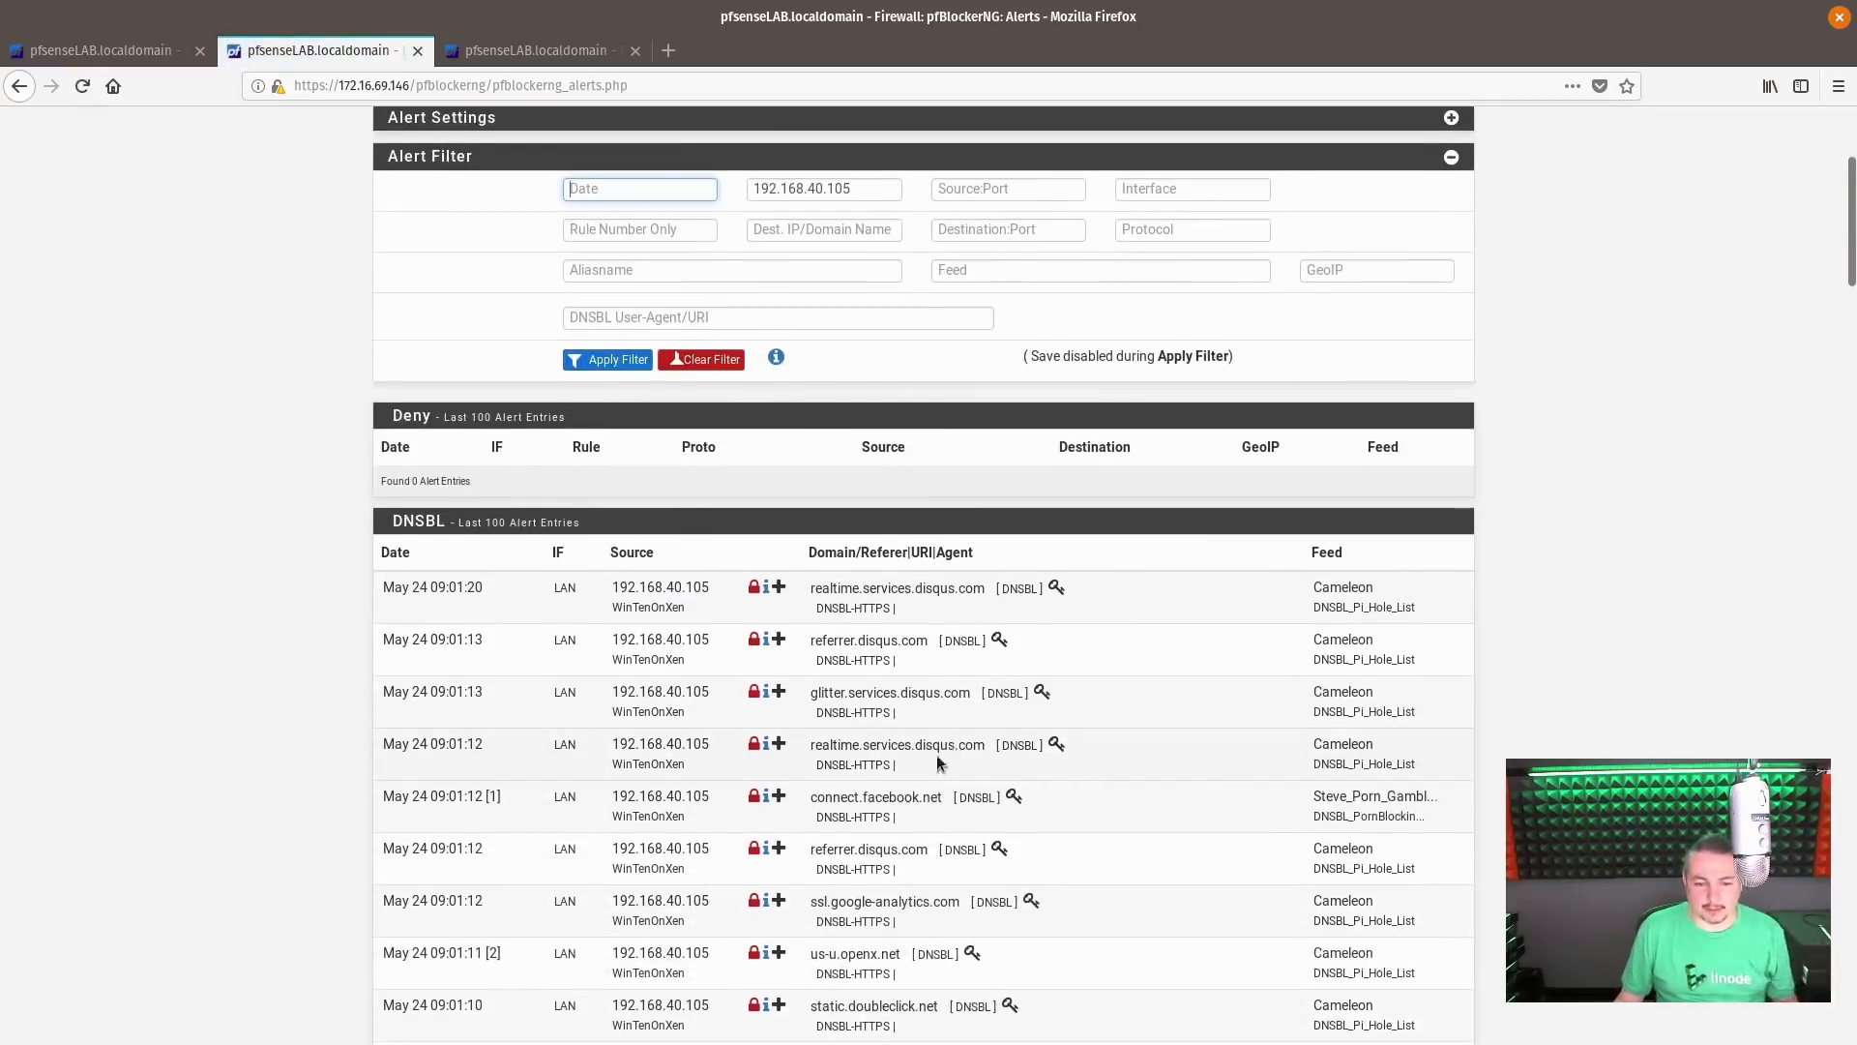
triple_click(848, 803)
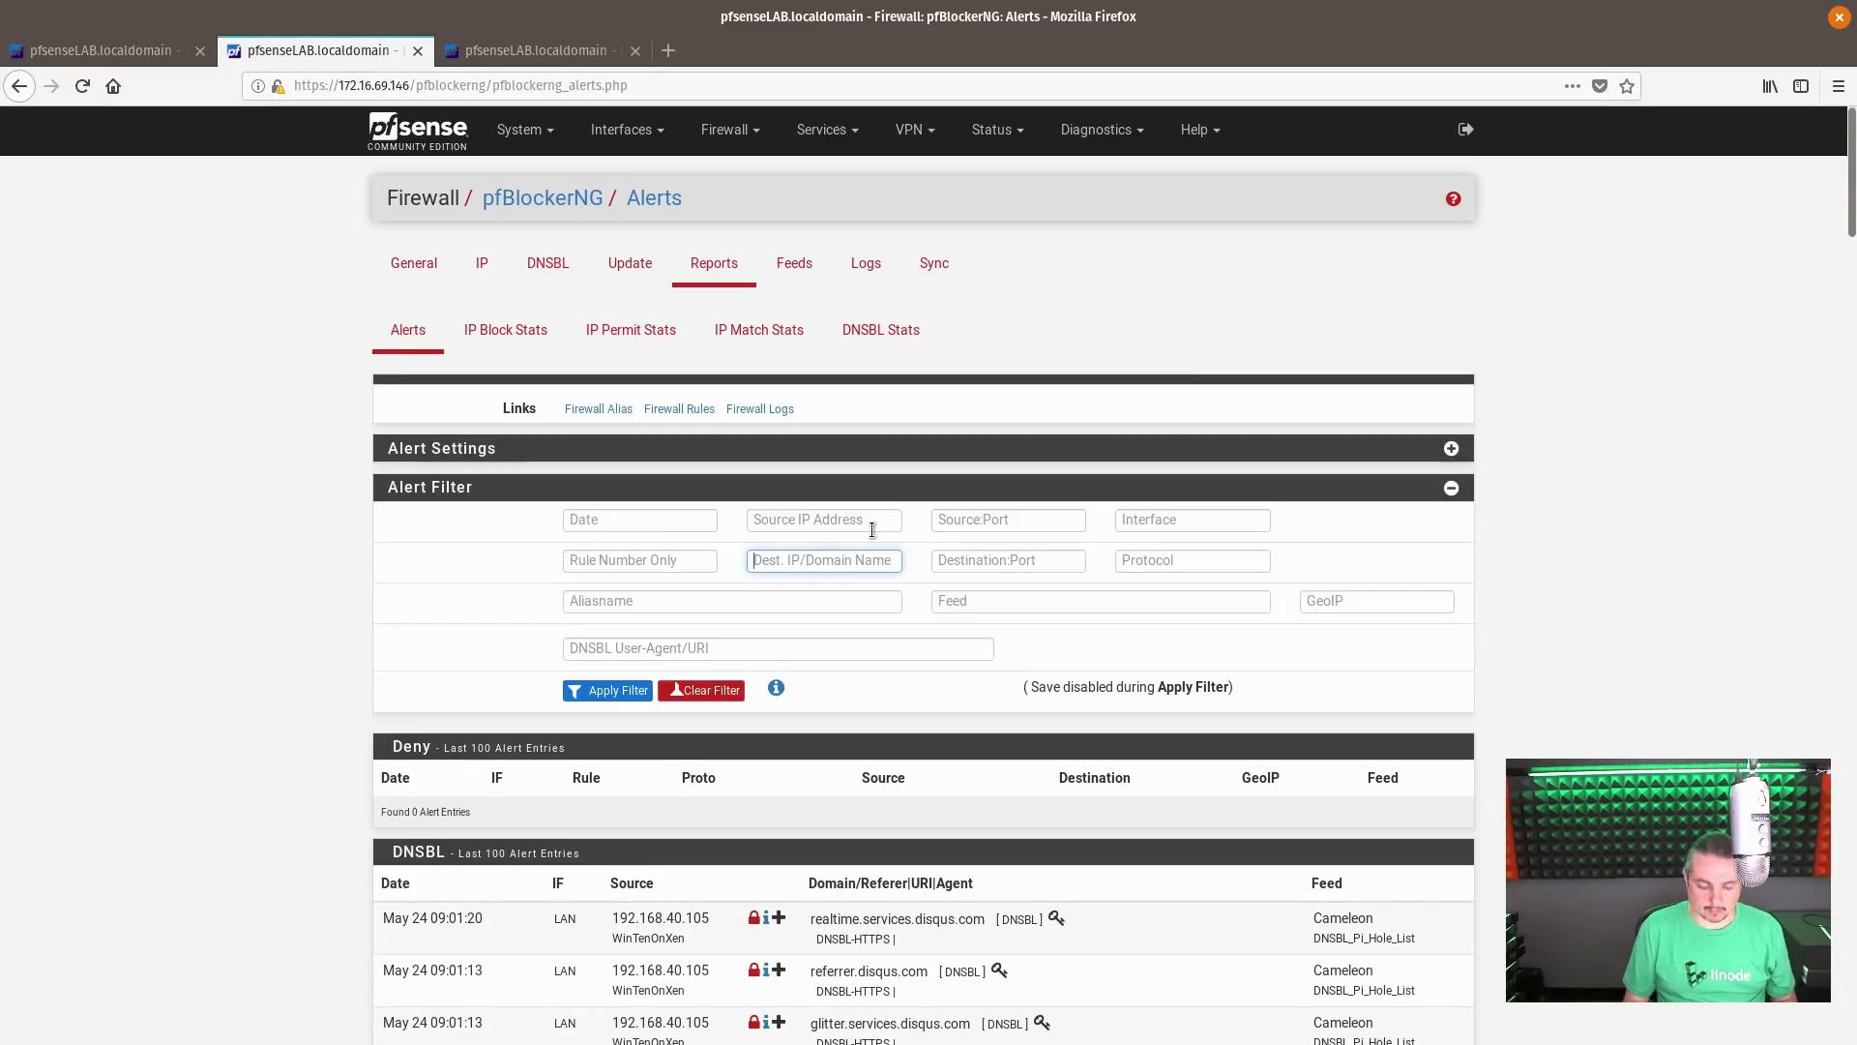
type("face")
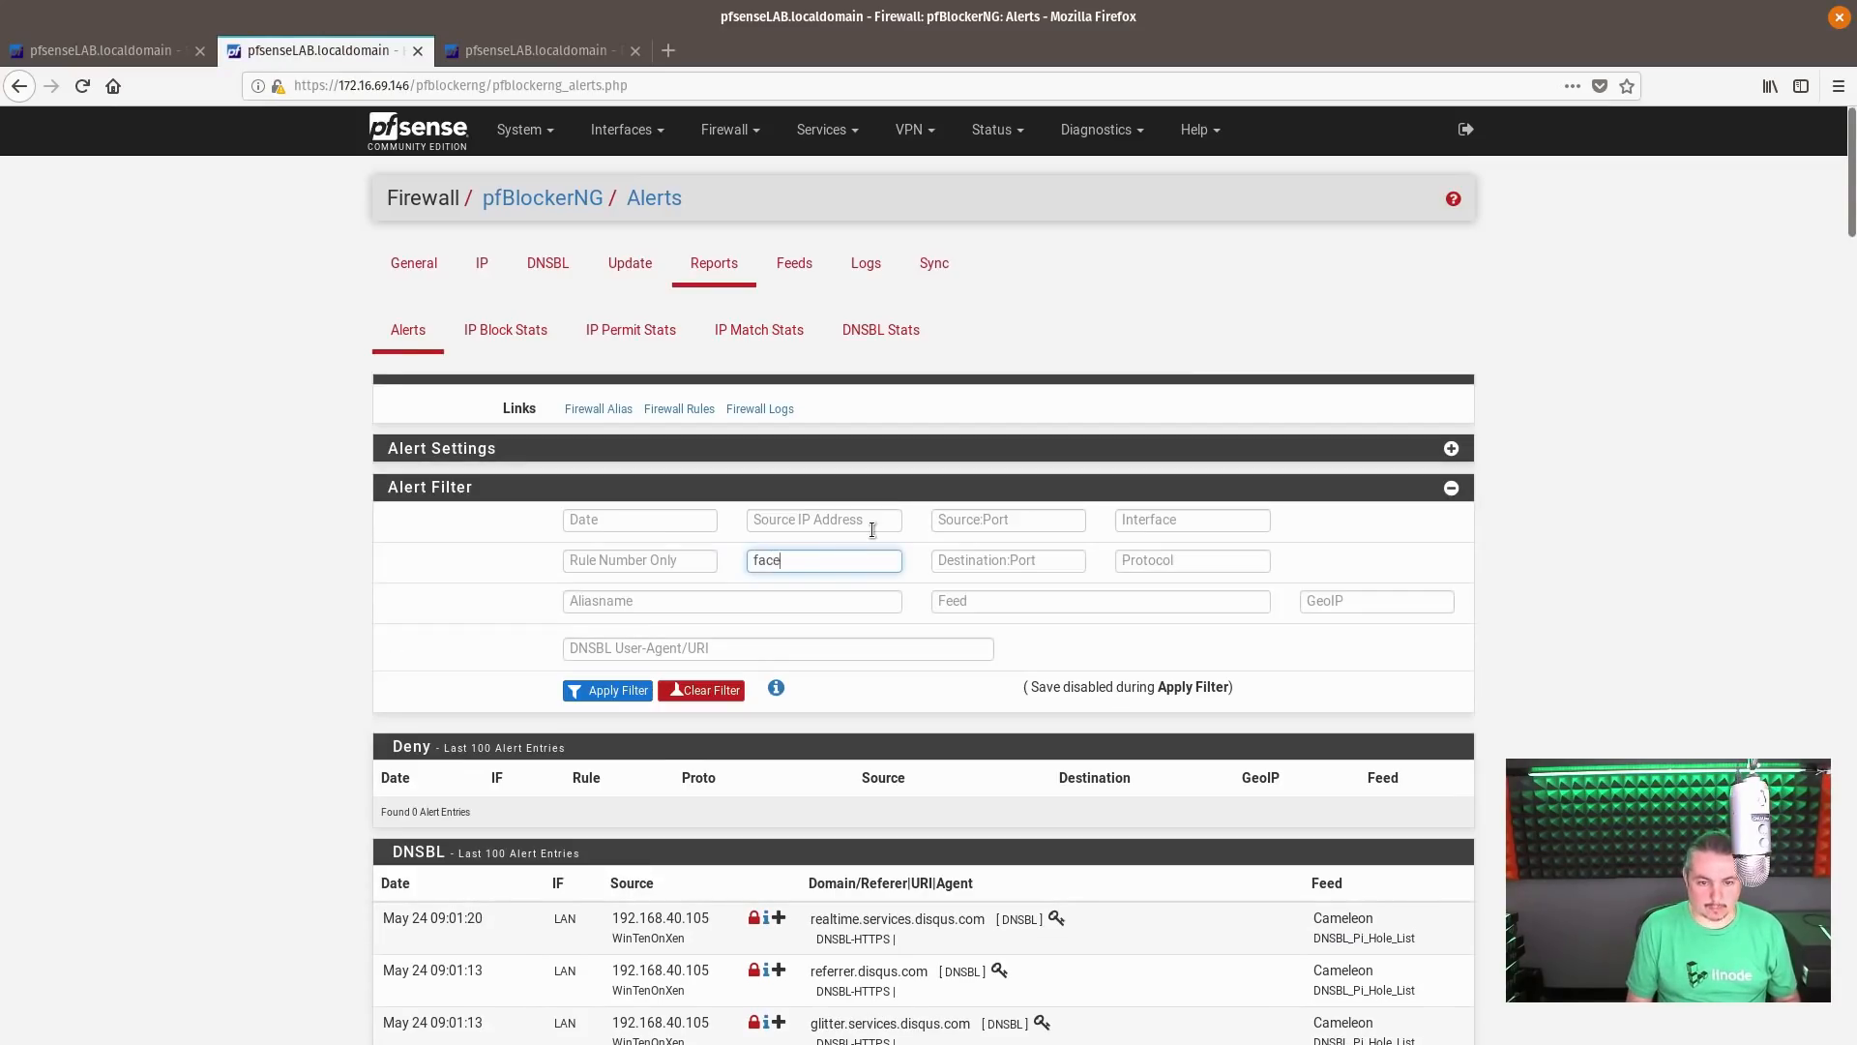
type("book.com")
key("Return")
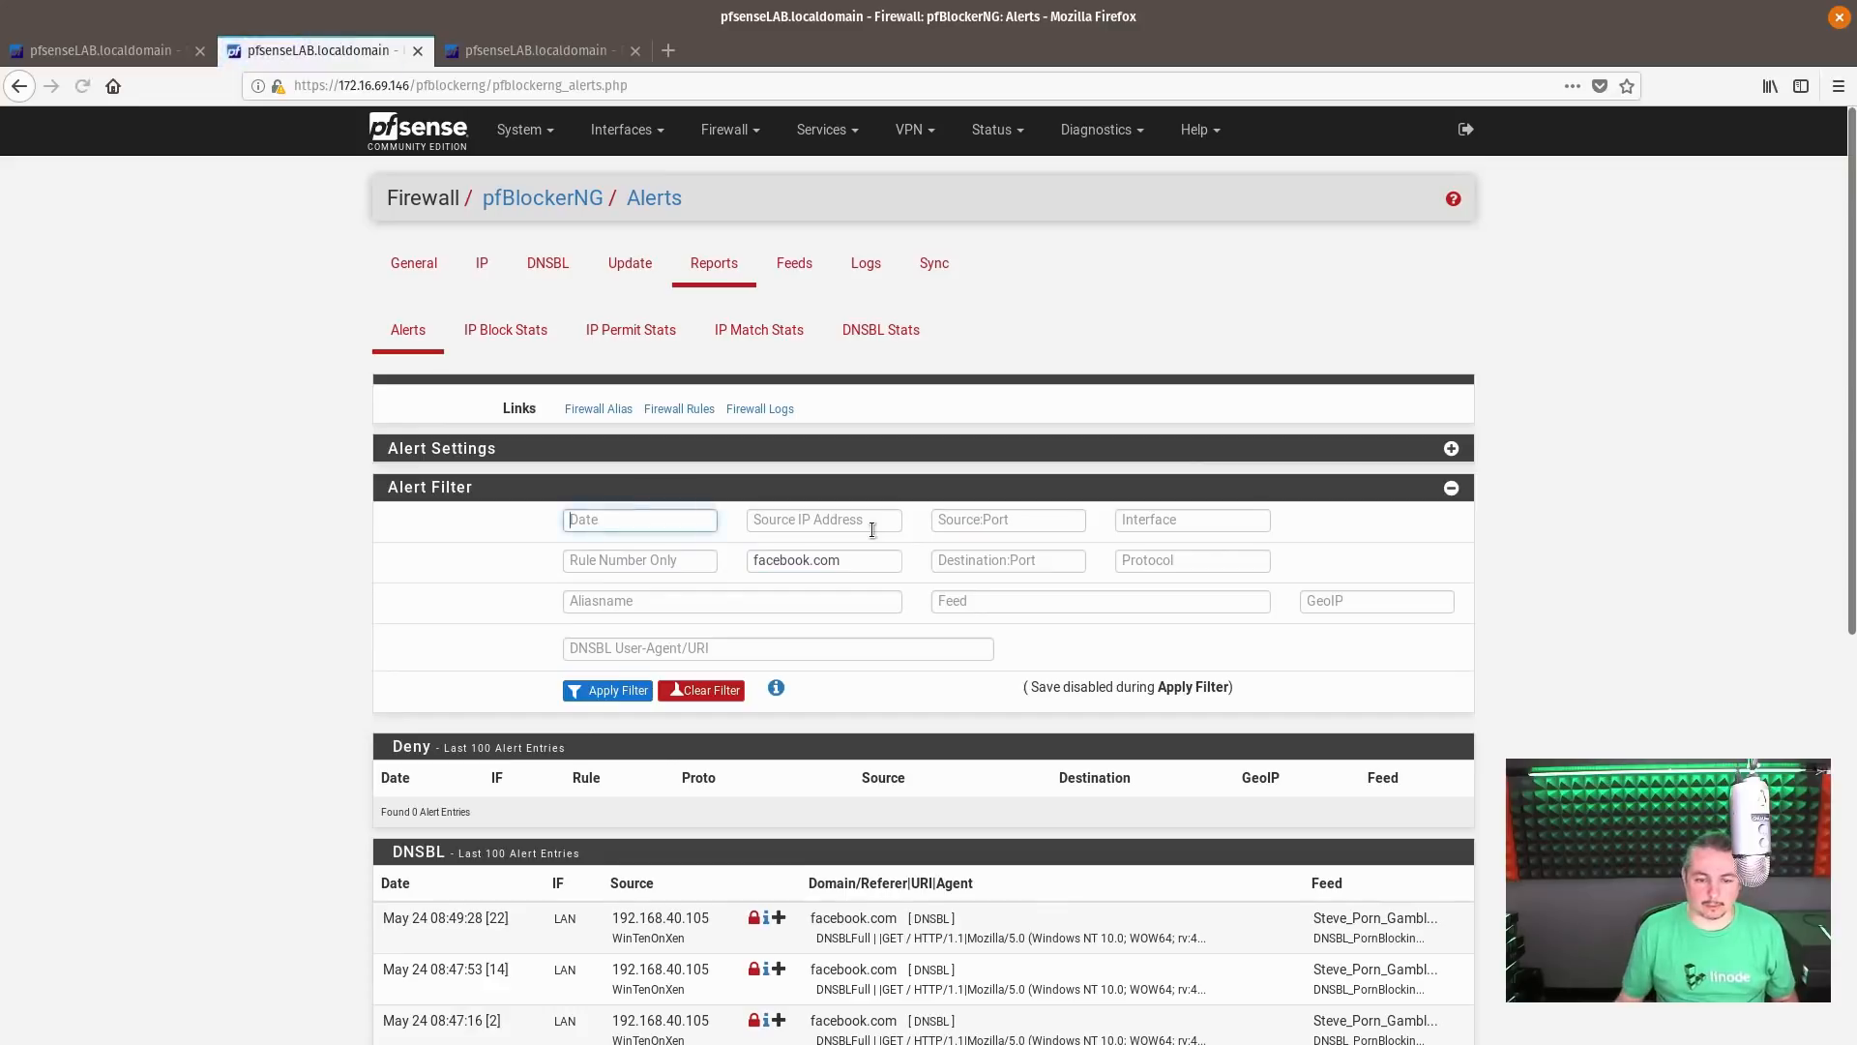
Wildcard whitelist the blocked domain facebook.com from its latest DNSBL alert, with the whitelist description Facebook
scroll(965, 679, "down", 3)
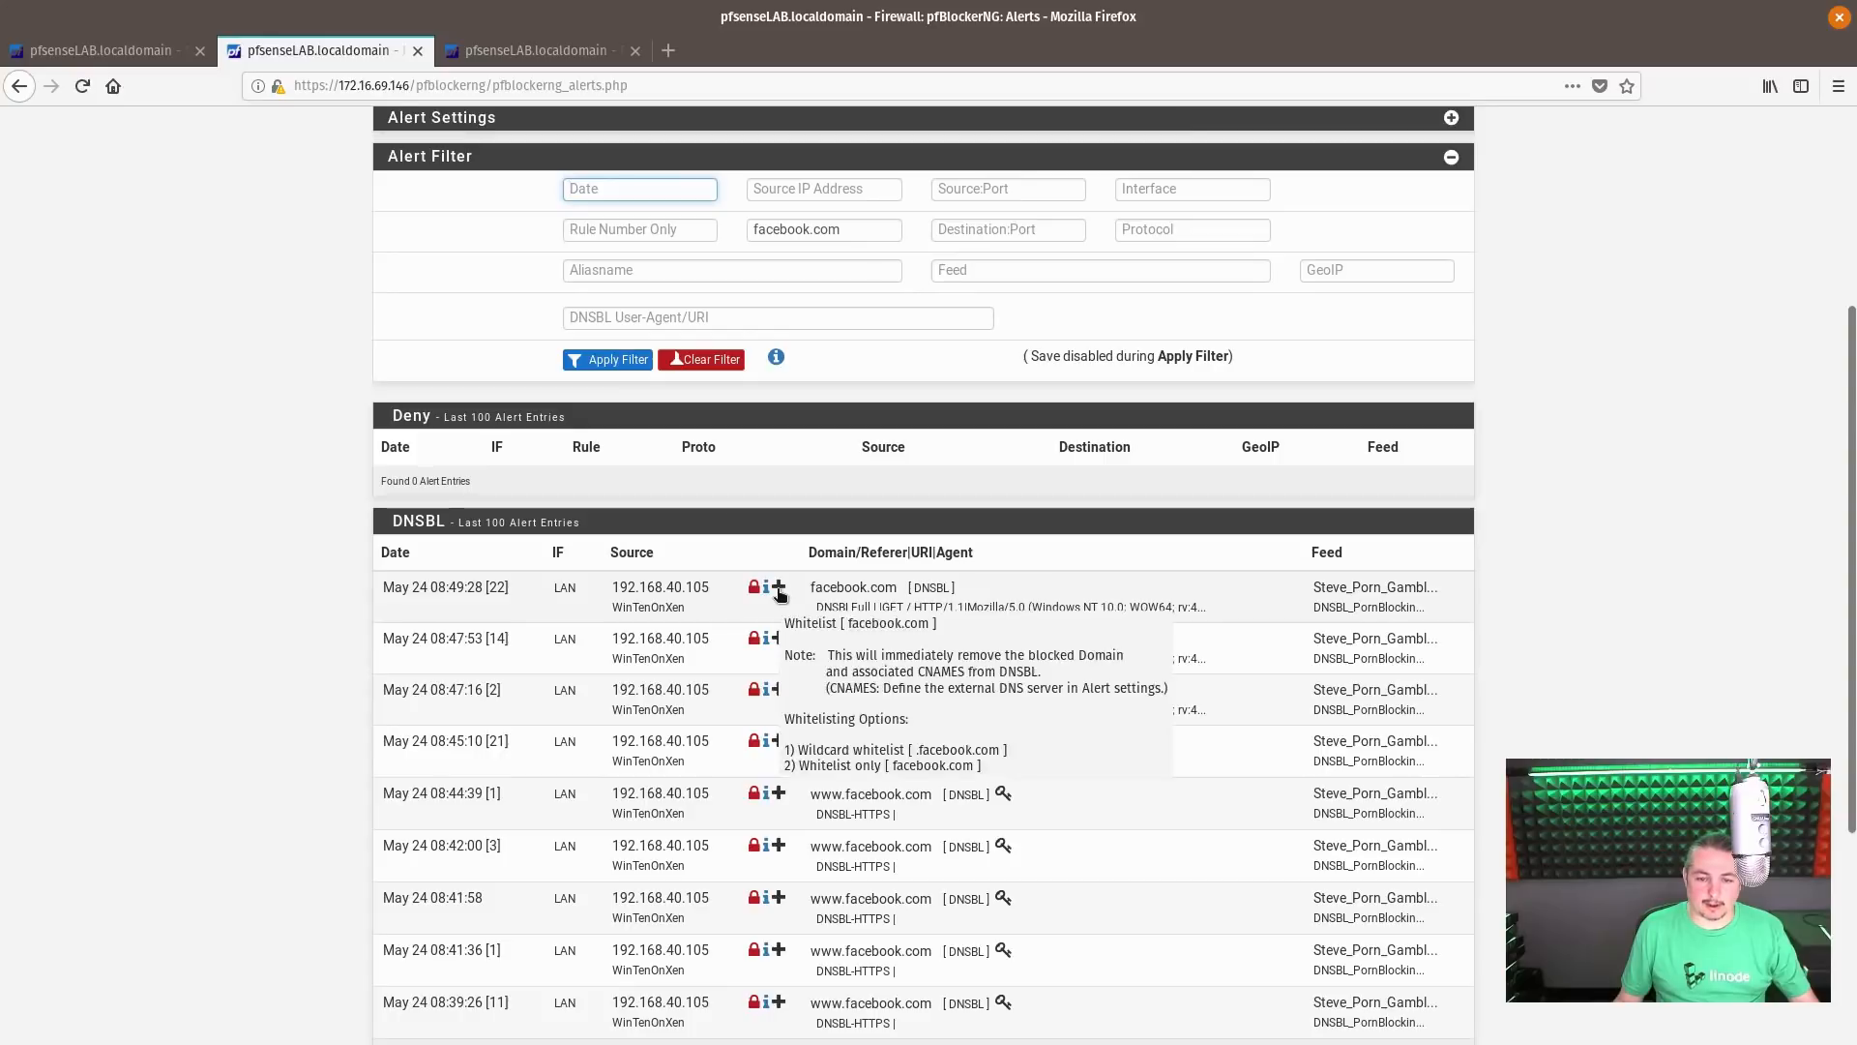
left_click(779, 589)
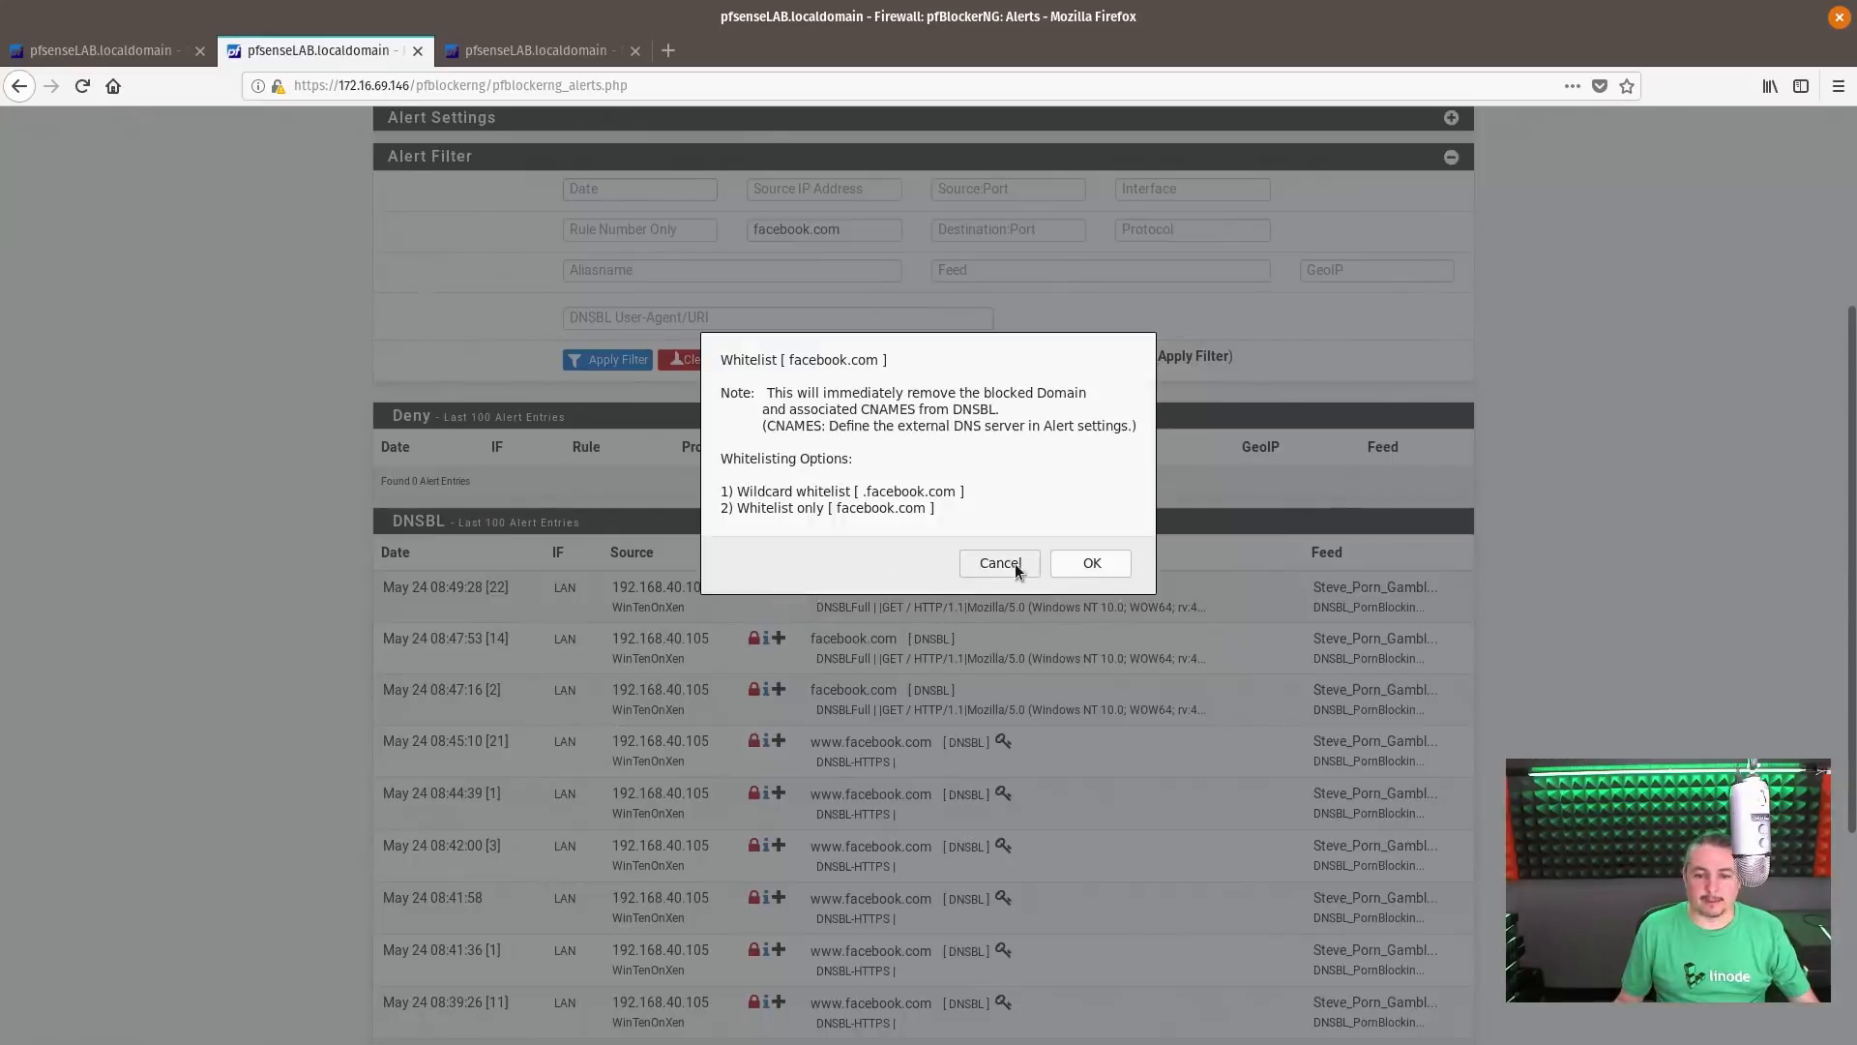
left_click(1081, 571)
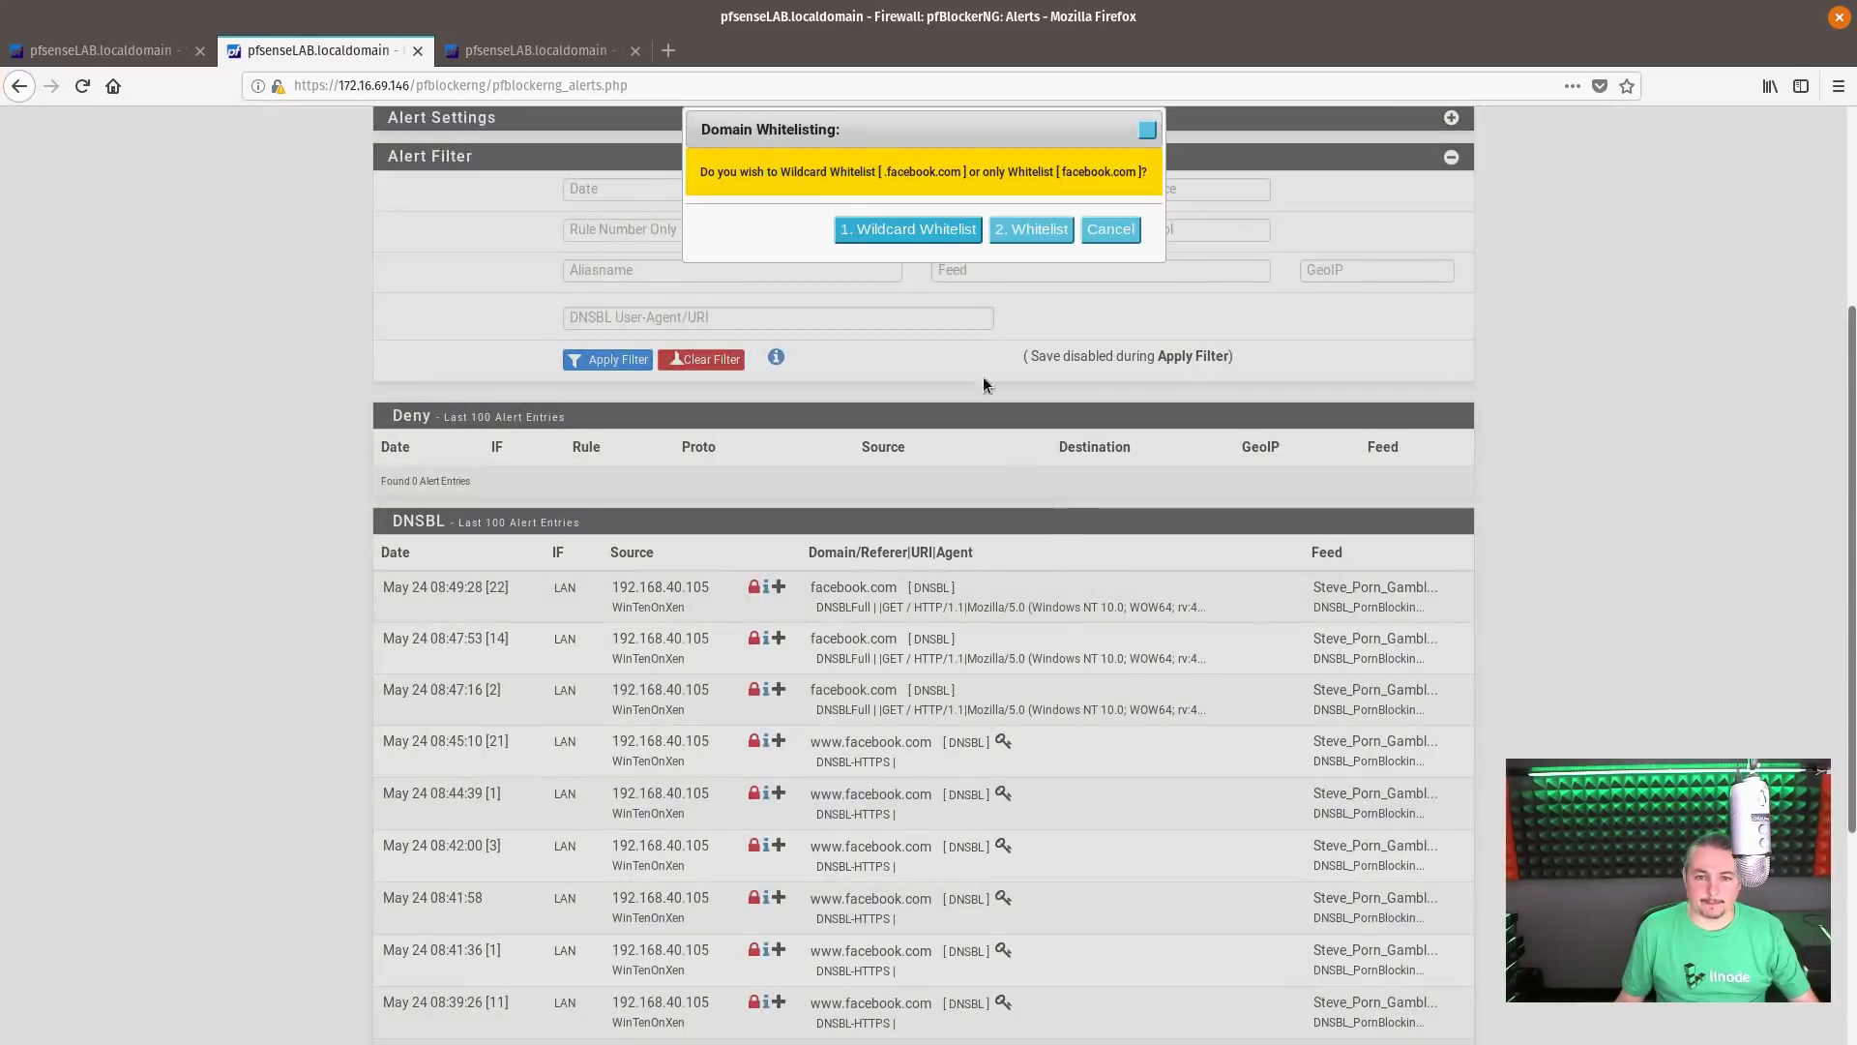
left_click(928, 230)
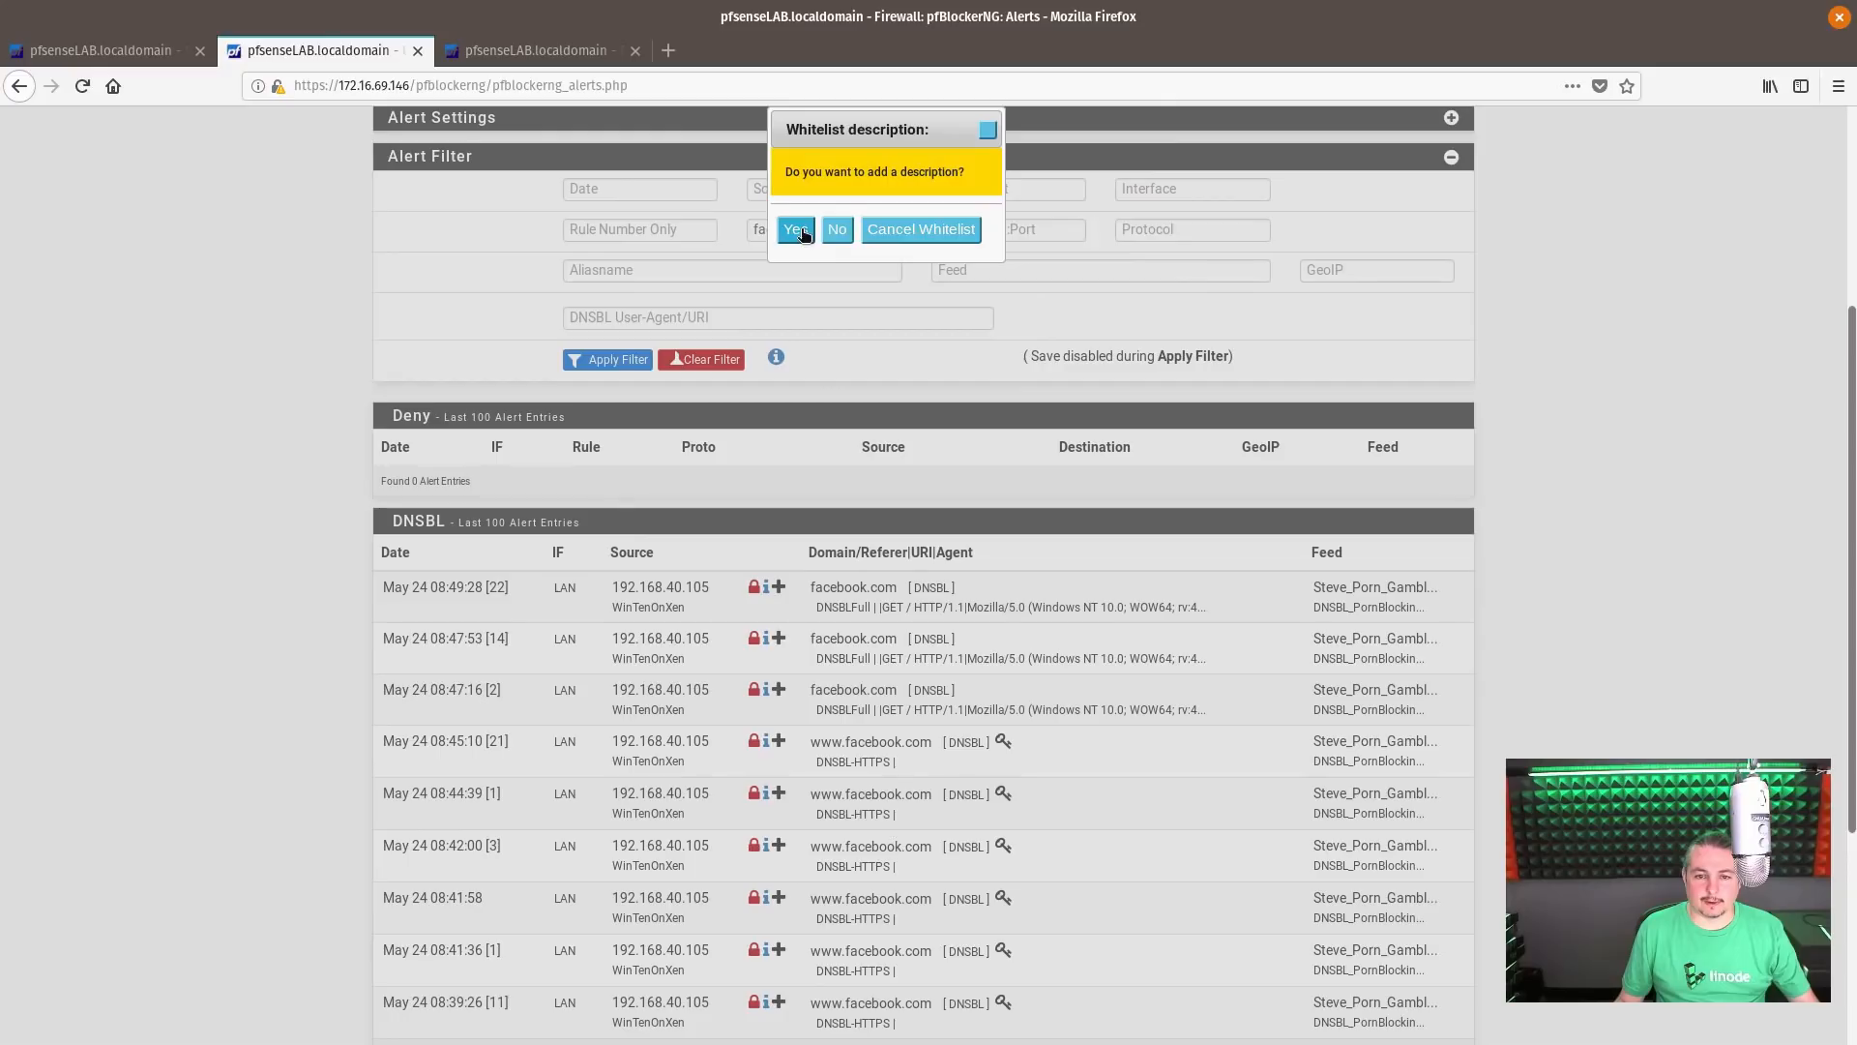
left_click(802, 234)
type("F")
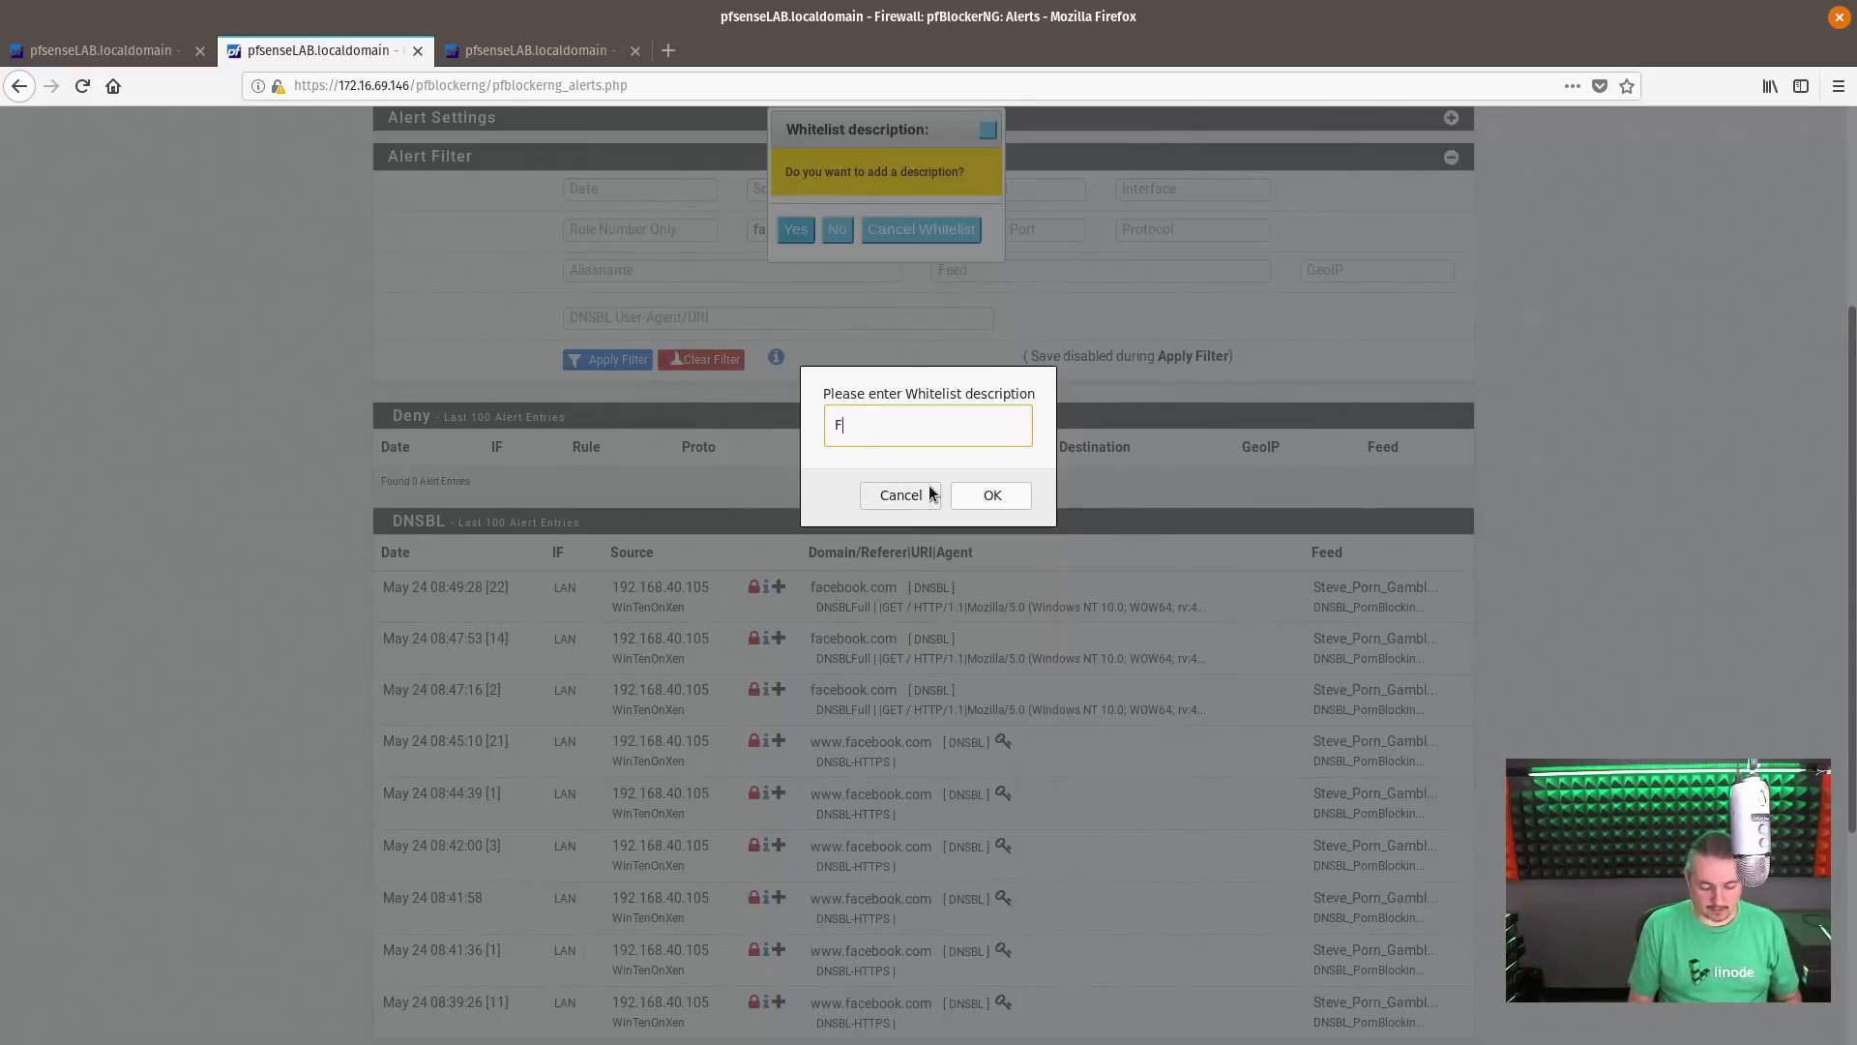
type("aecbook")
key("BackSpace")
key("BackSpace")
key("BackSpace")
key("BackSpace")
key("BackSpace")
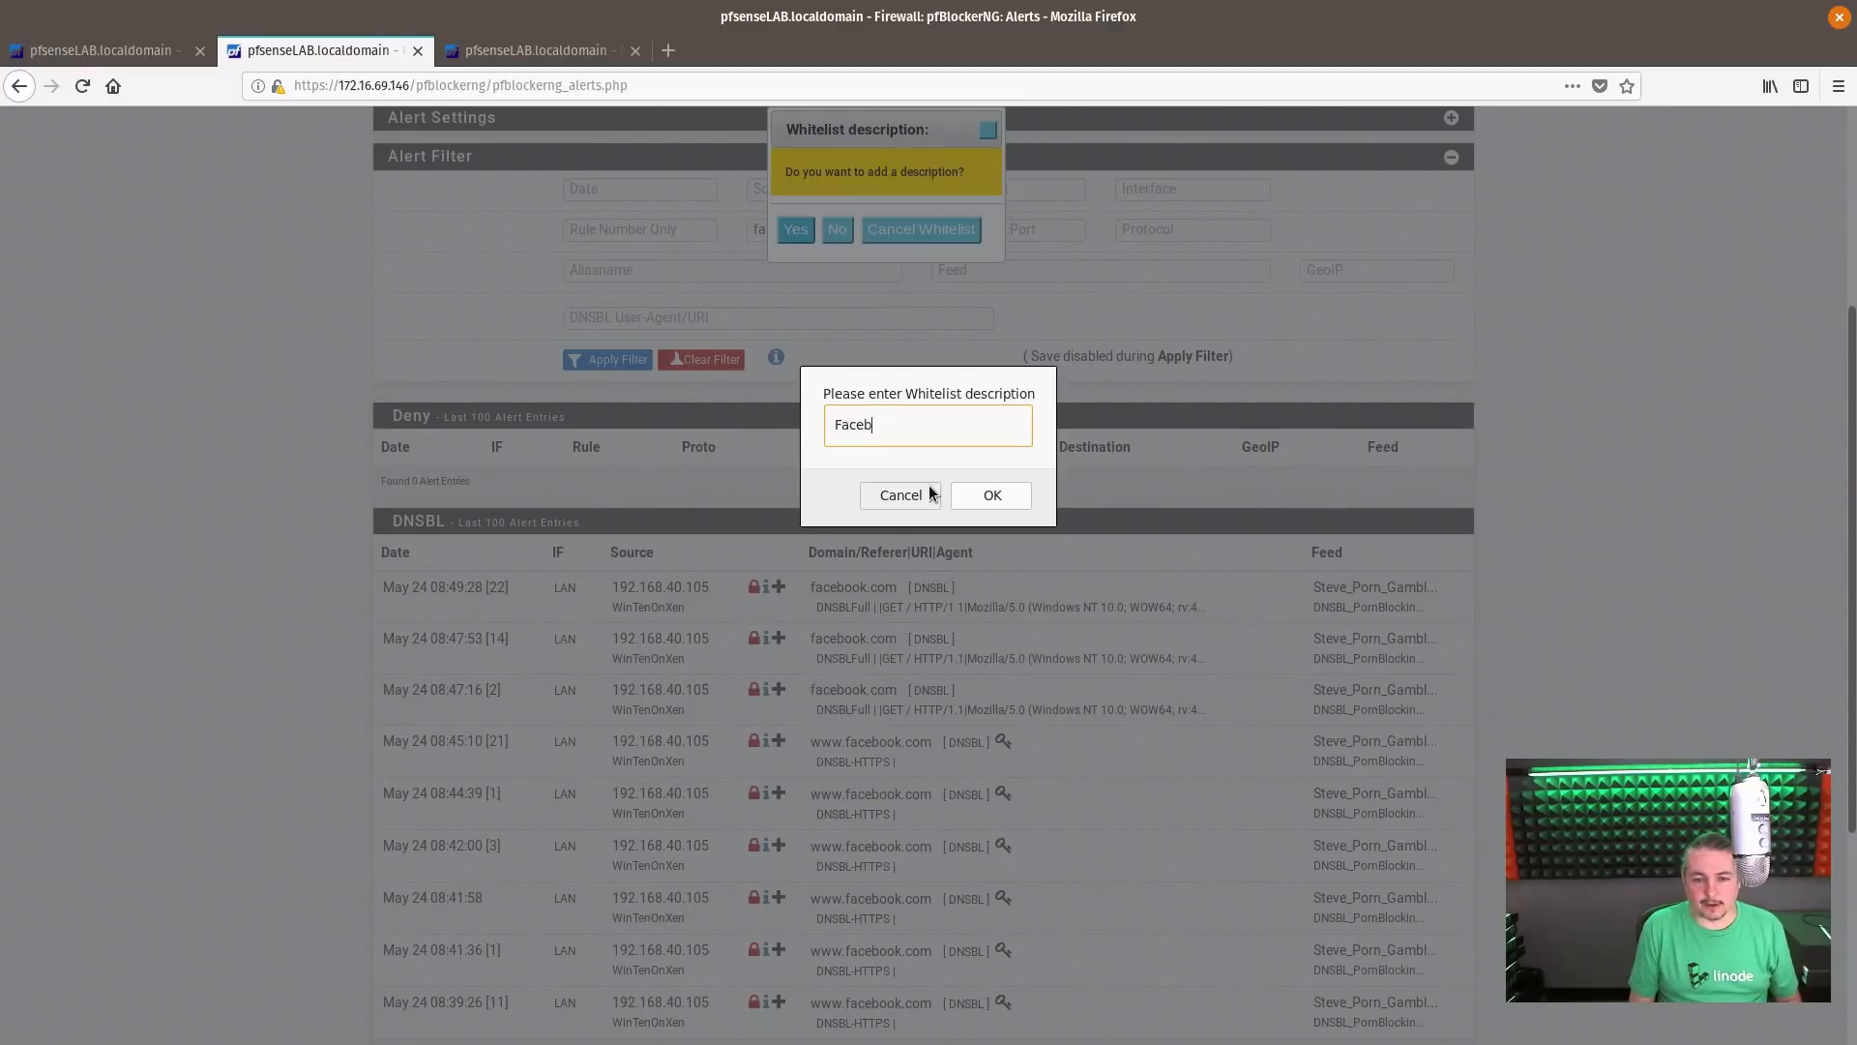
type("cebook")
left_click(993, 492)
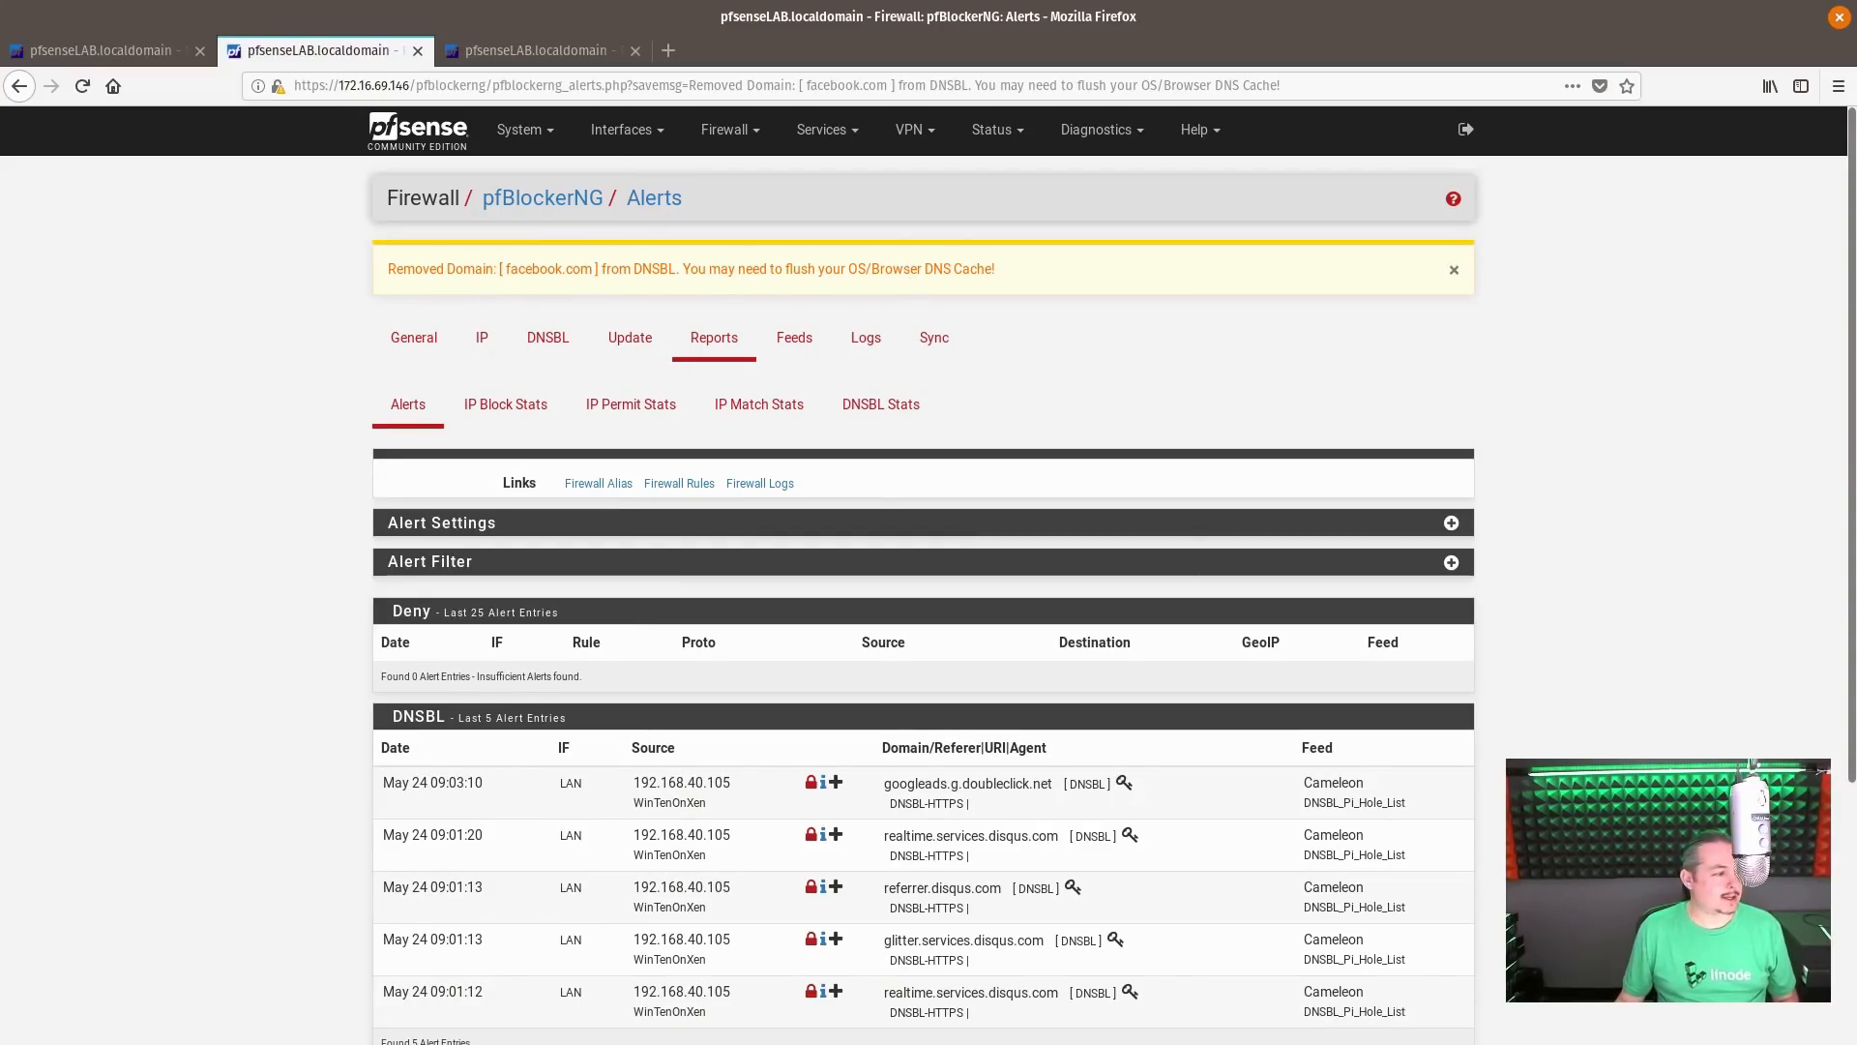
Switch to the ConnectWiseControl remote session of the Windows client and close its open Firefox and Chrome windows
left_click_drag(0, 223, 1631, 193)
left_click(1137, 288)
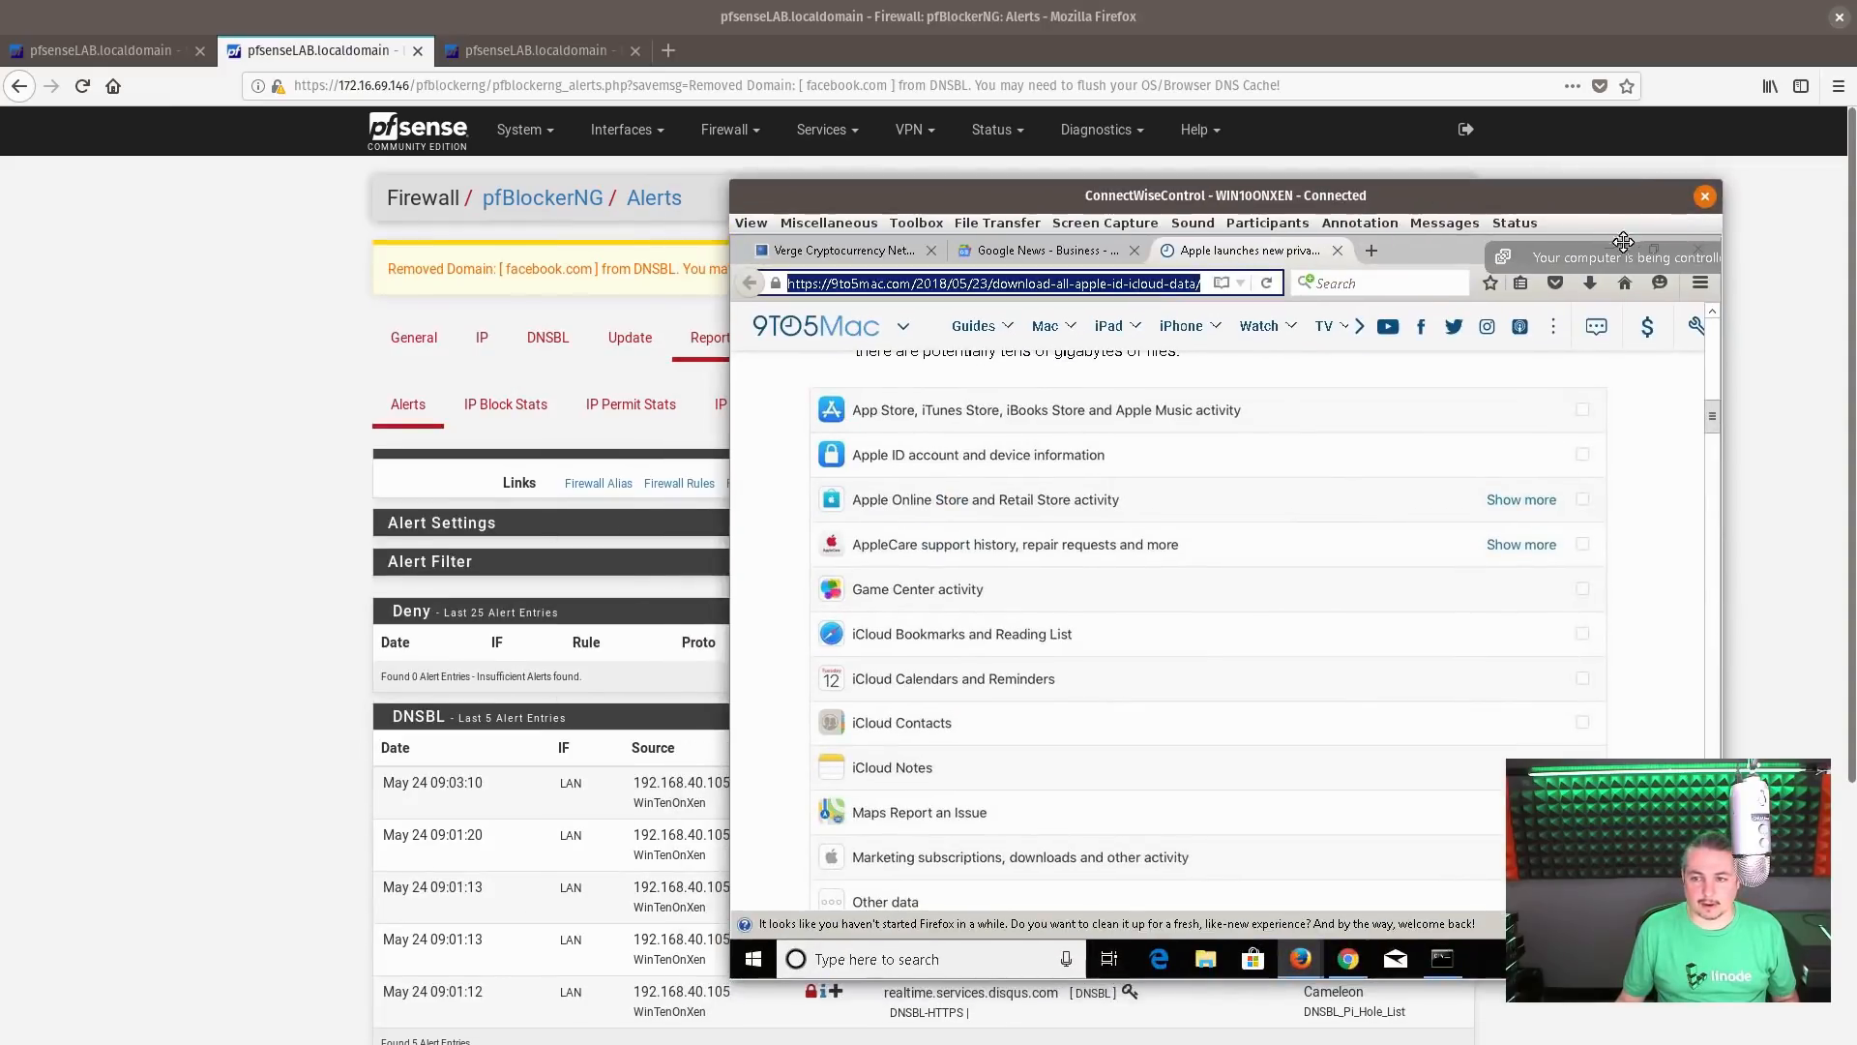
right_click(1300, 957)
left_click(1312, 917)
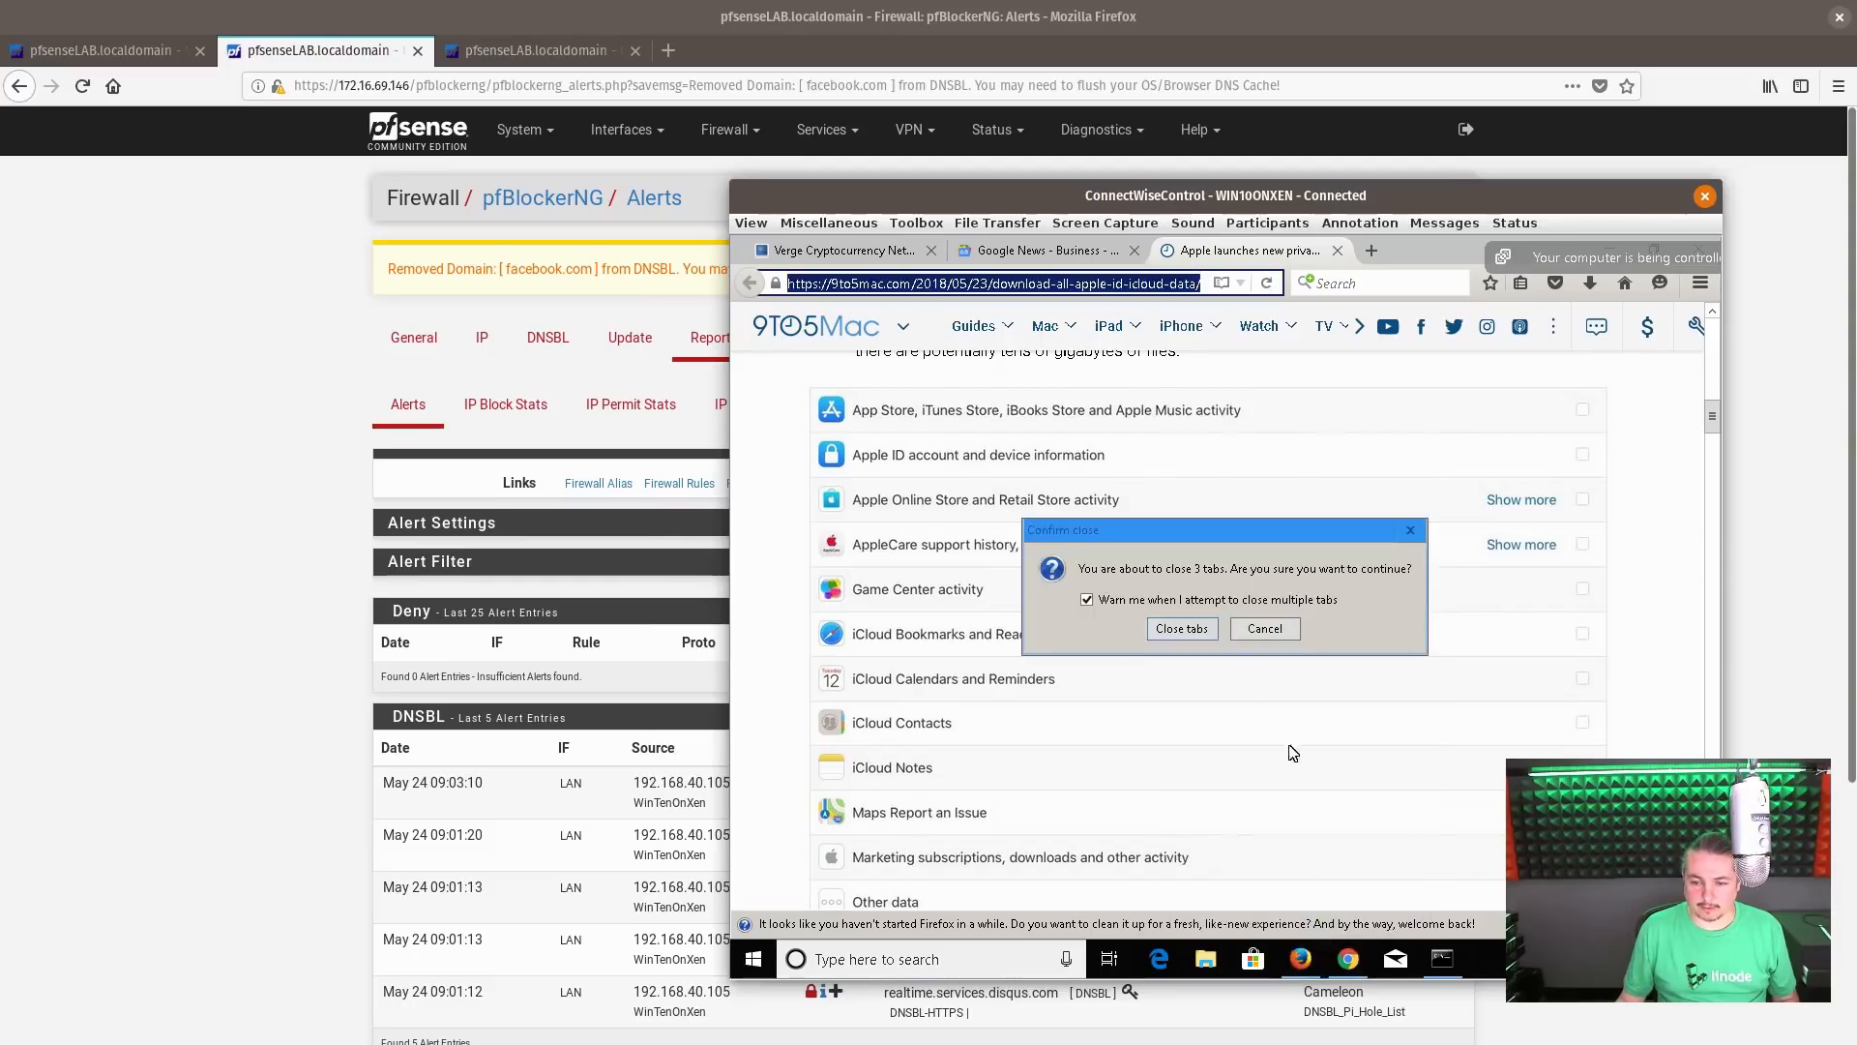
left_click(1247, 745)
left_click(1296, 249)
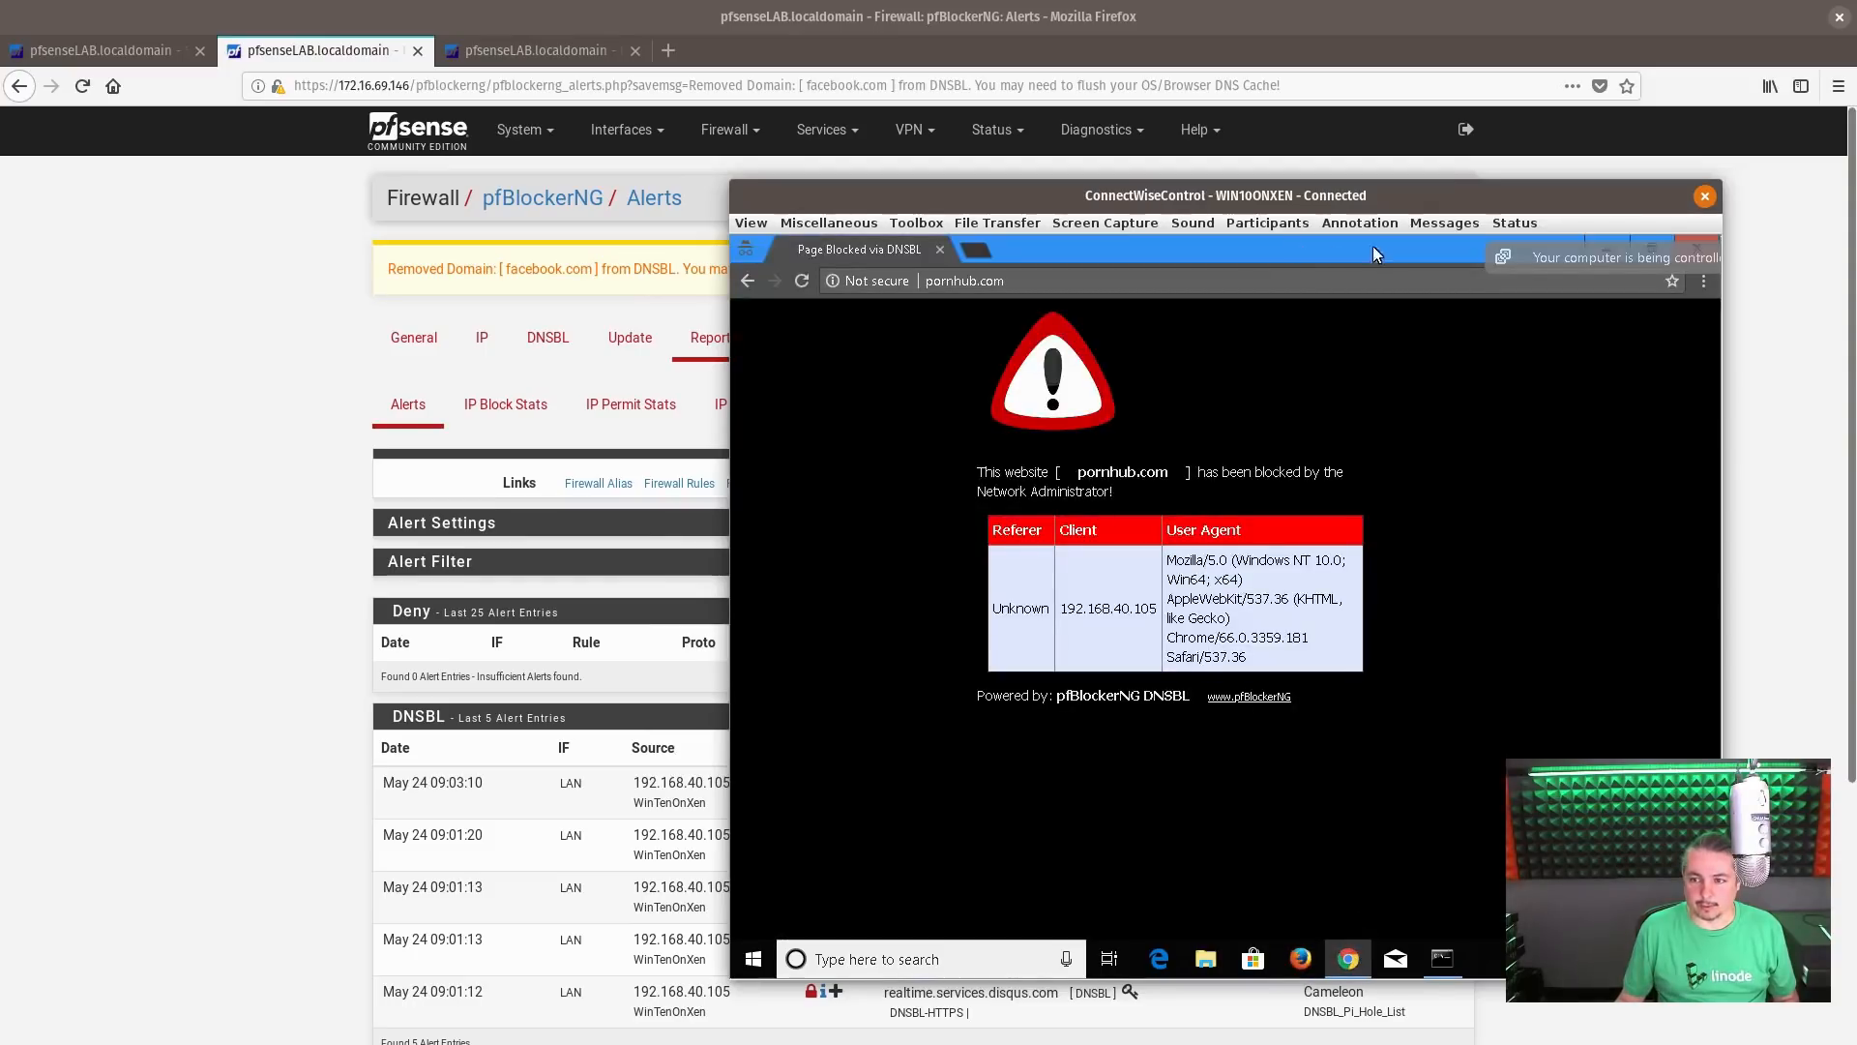
left_click_drag(1660, 256, 1311, 280)
left_click(1651, 249)
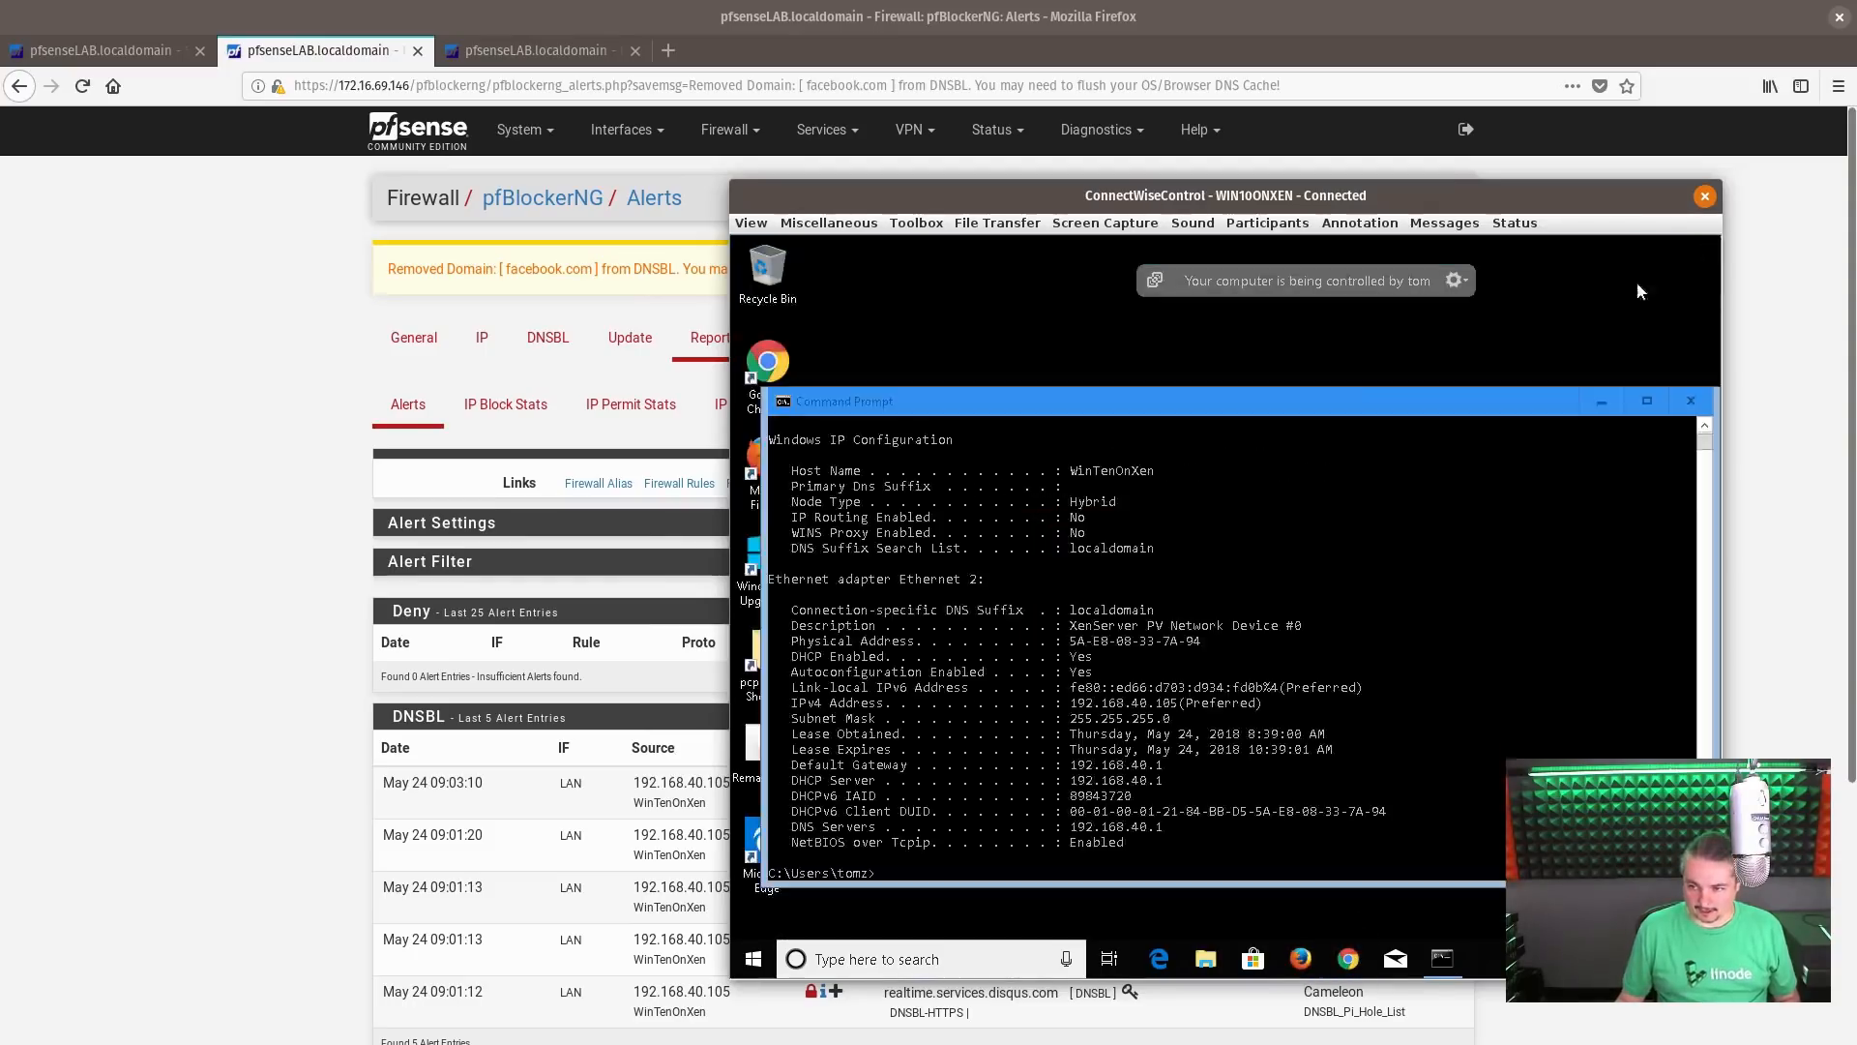
Load facebook.com in Chrome on the Windows client, reload it, and look through the page's rendering
left_click(1349, 956)
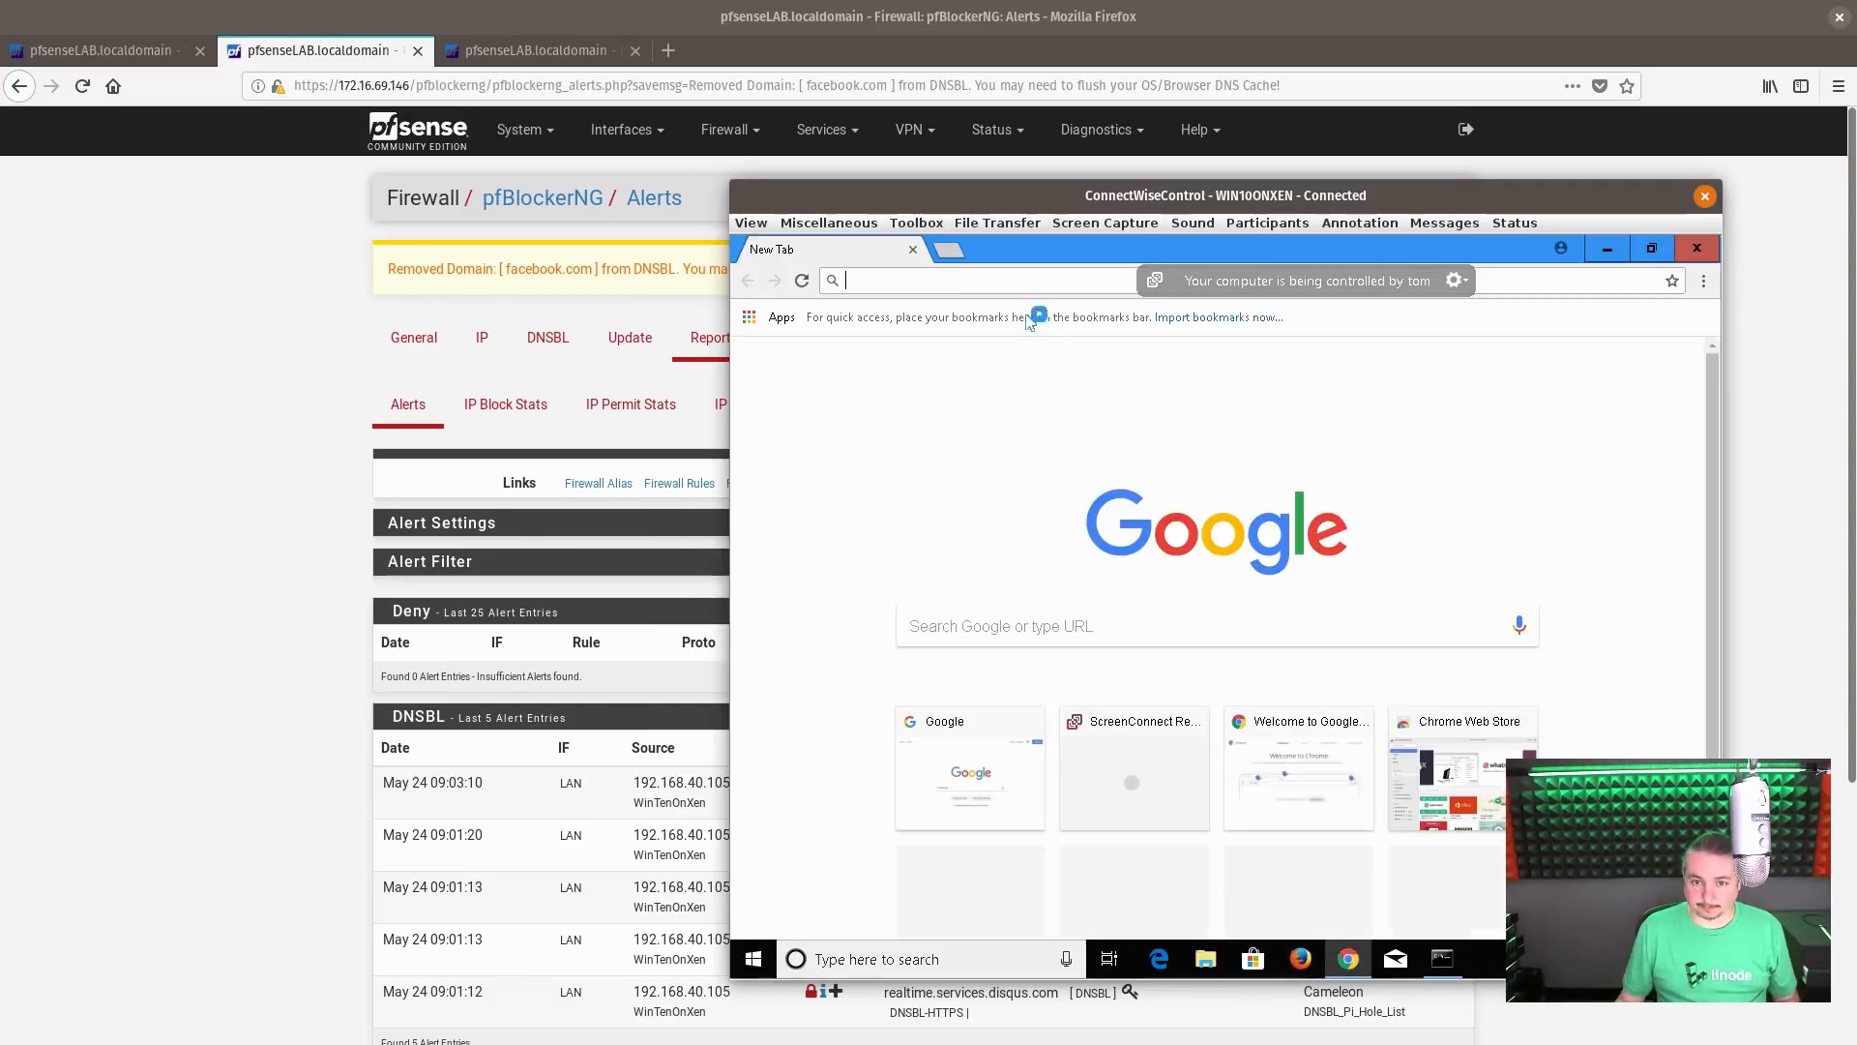
left_click(977, 281)
type("fa")
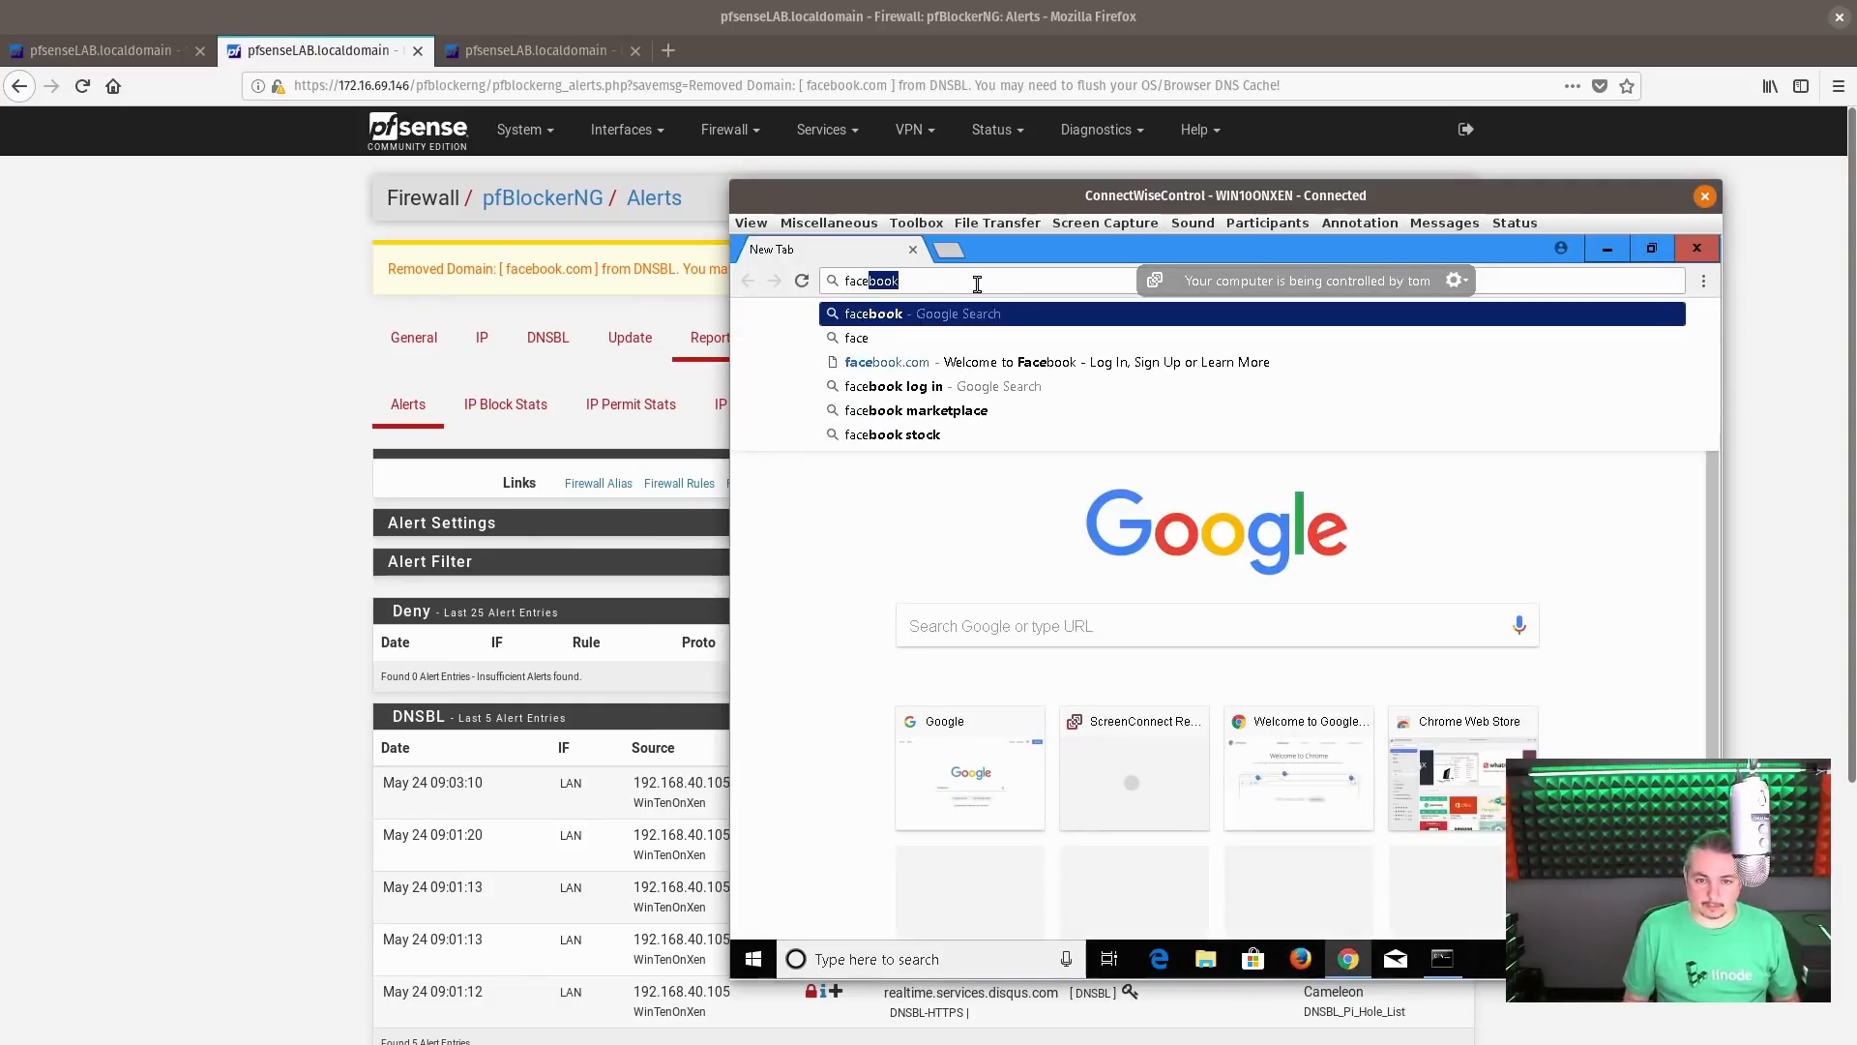
type("ce")
key("Return")
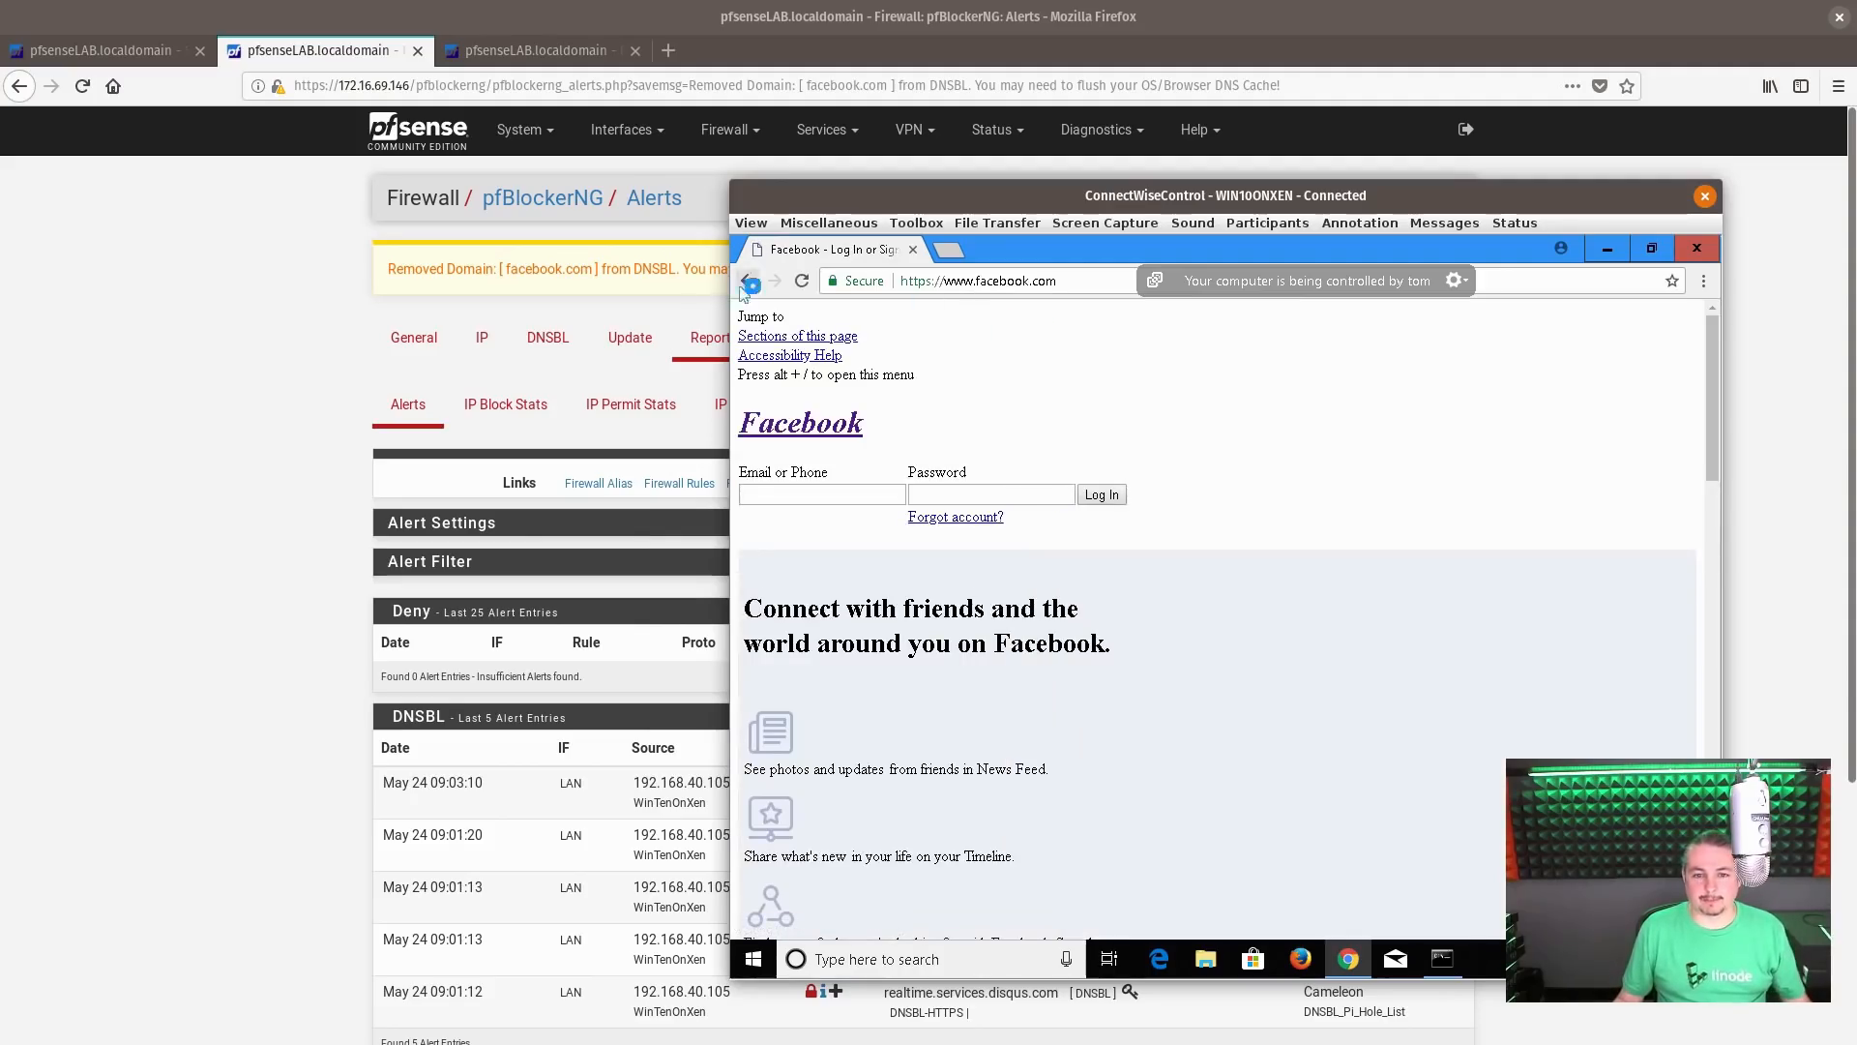
left_click(813, 286)
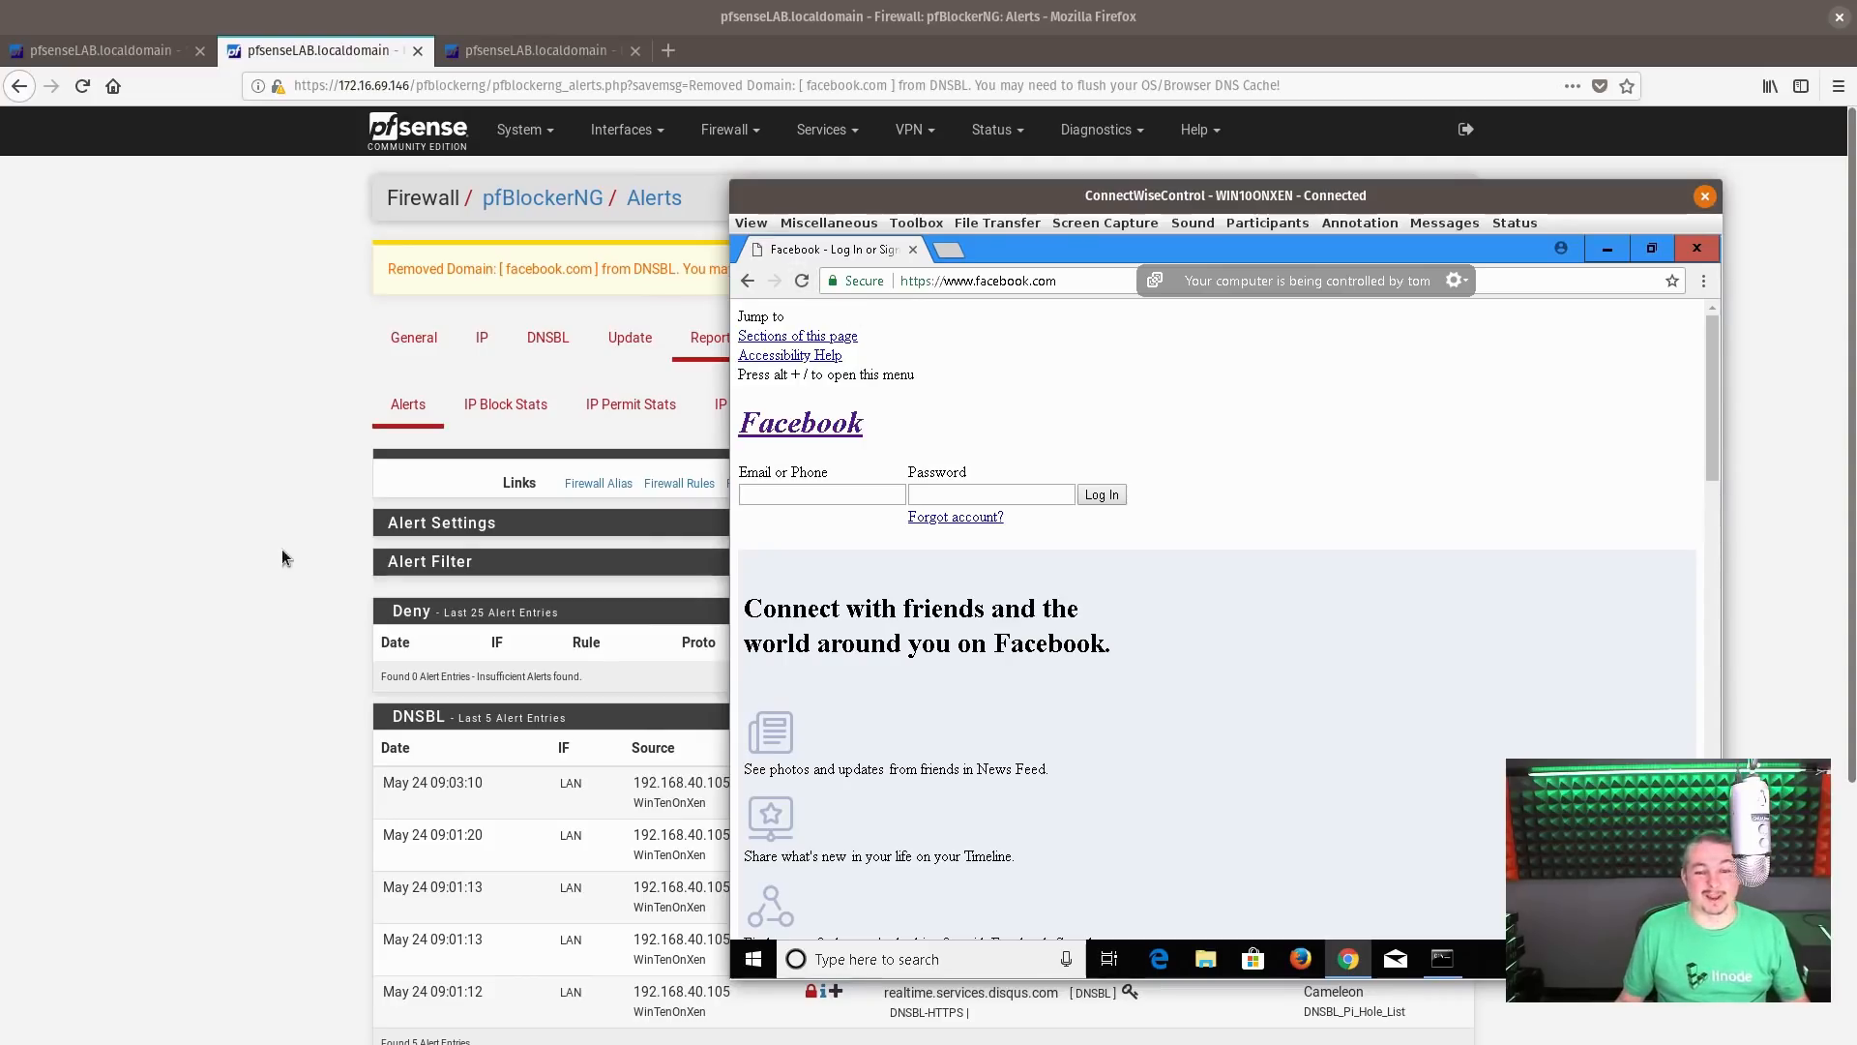
scroll(1011, 725, "down", 5)
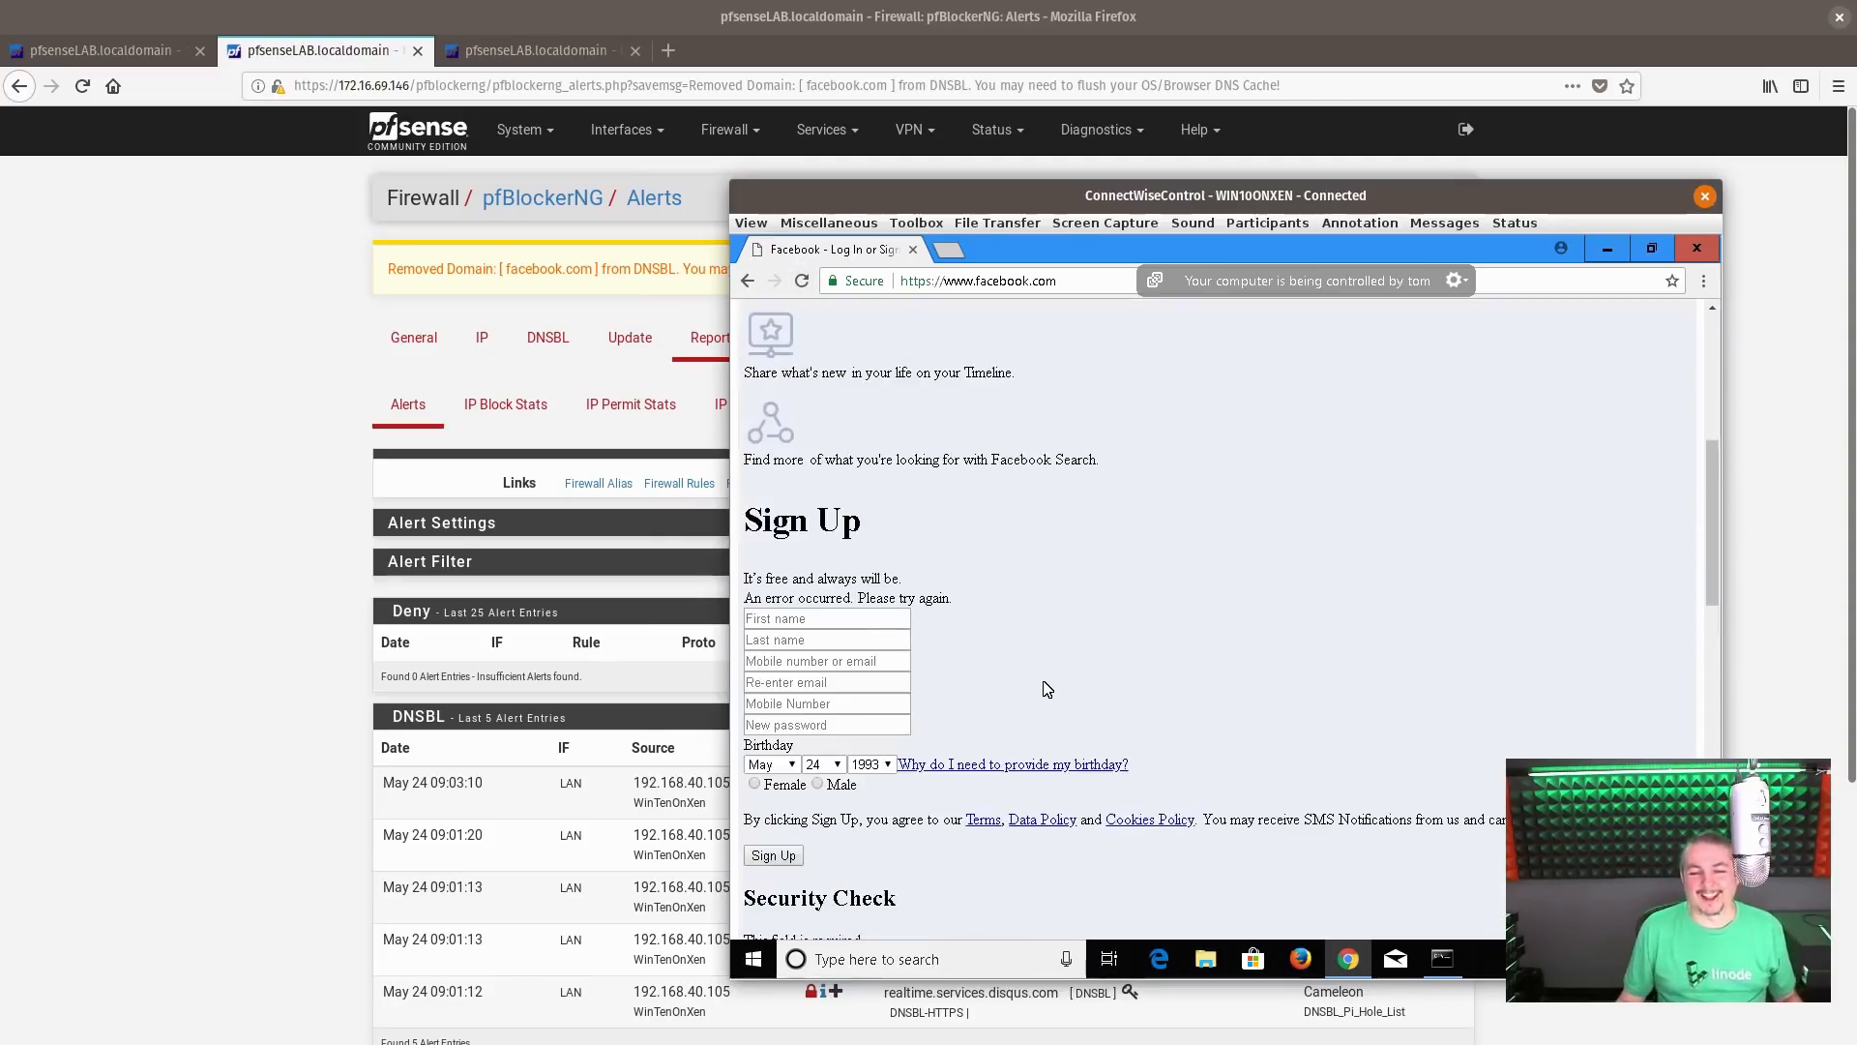
scroll(1047, 689, "down", 5)
scroll(1044, 687, "down", 6)
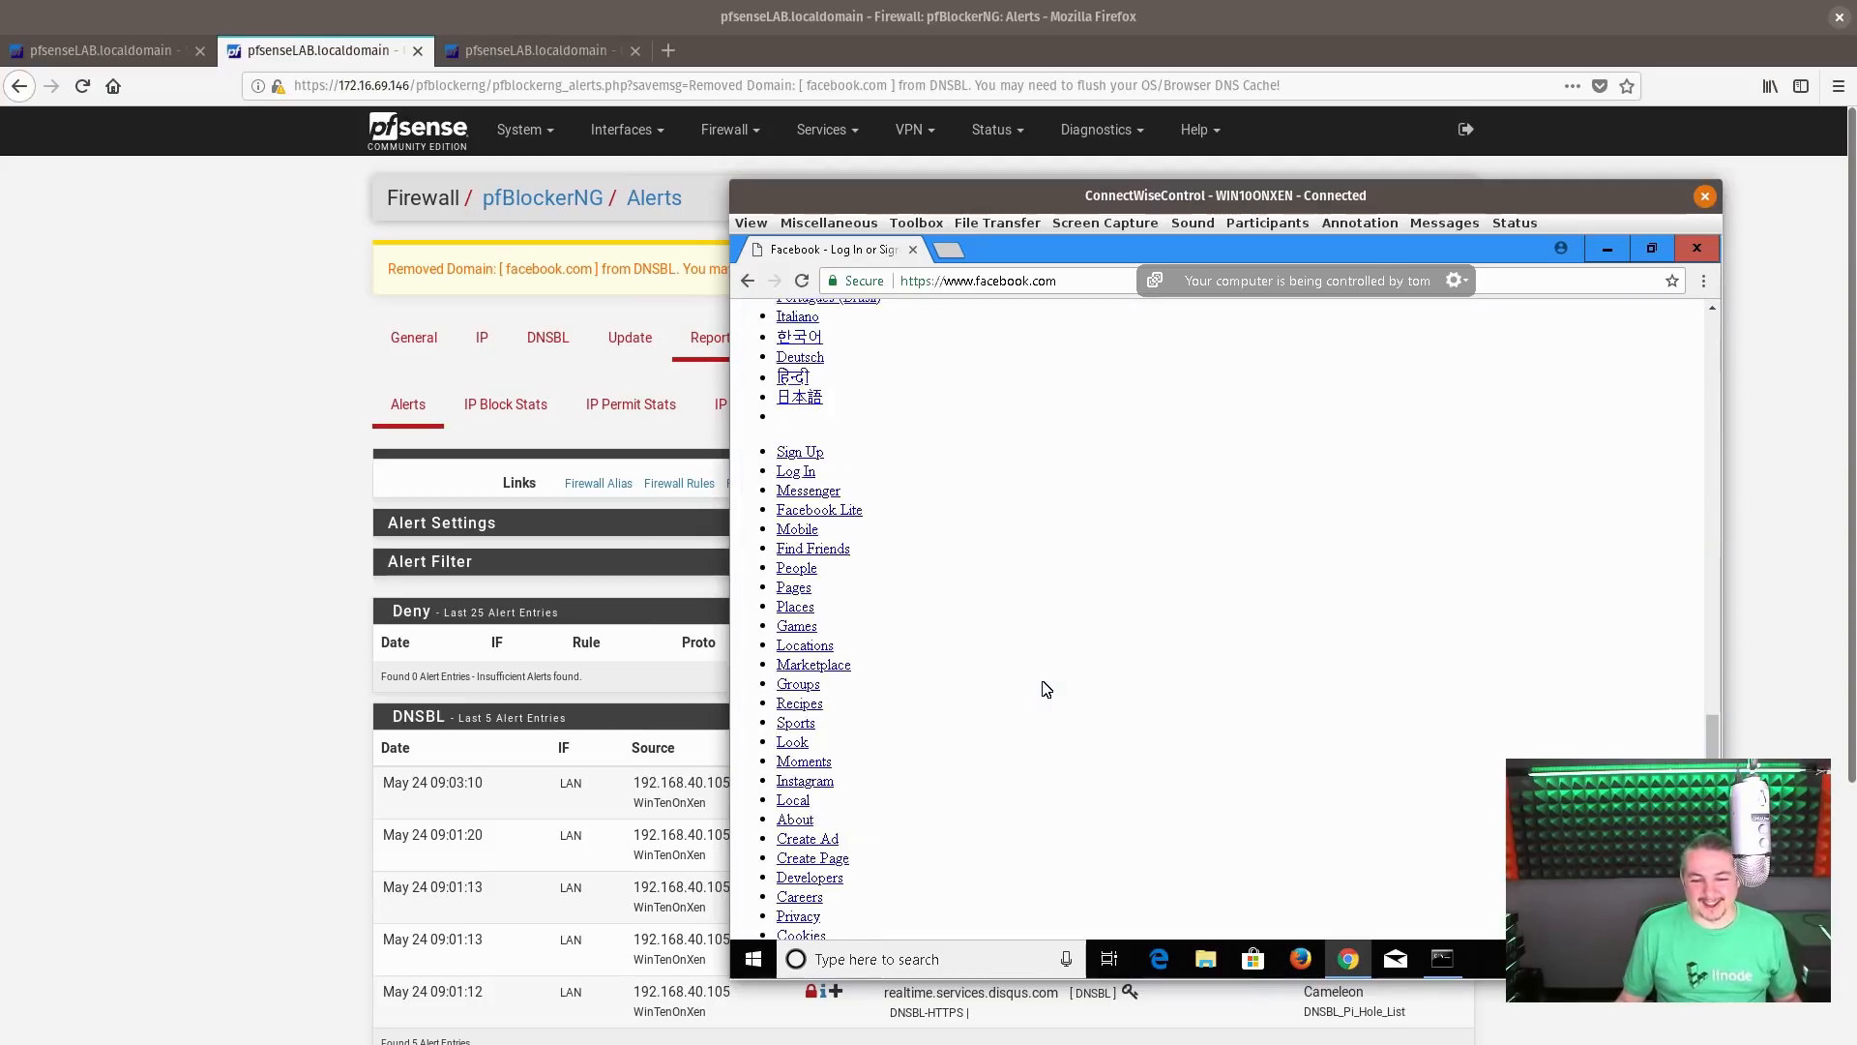
Return to pfSense, reload the Alerts report and check the newest DNSBL entry for the fbcdn.net domain
left_click(250, 566)
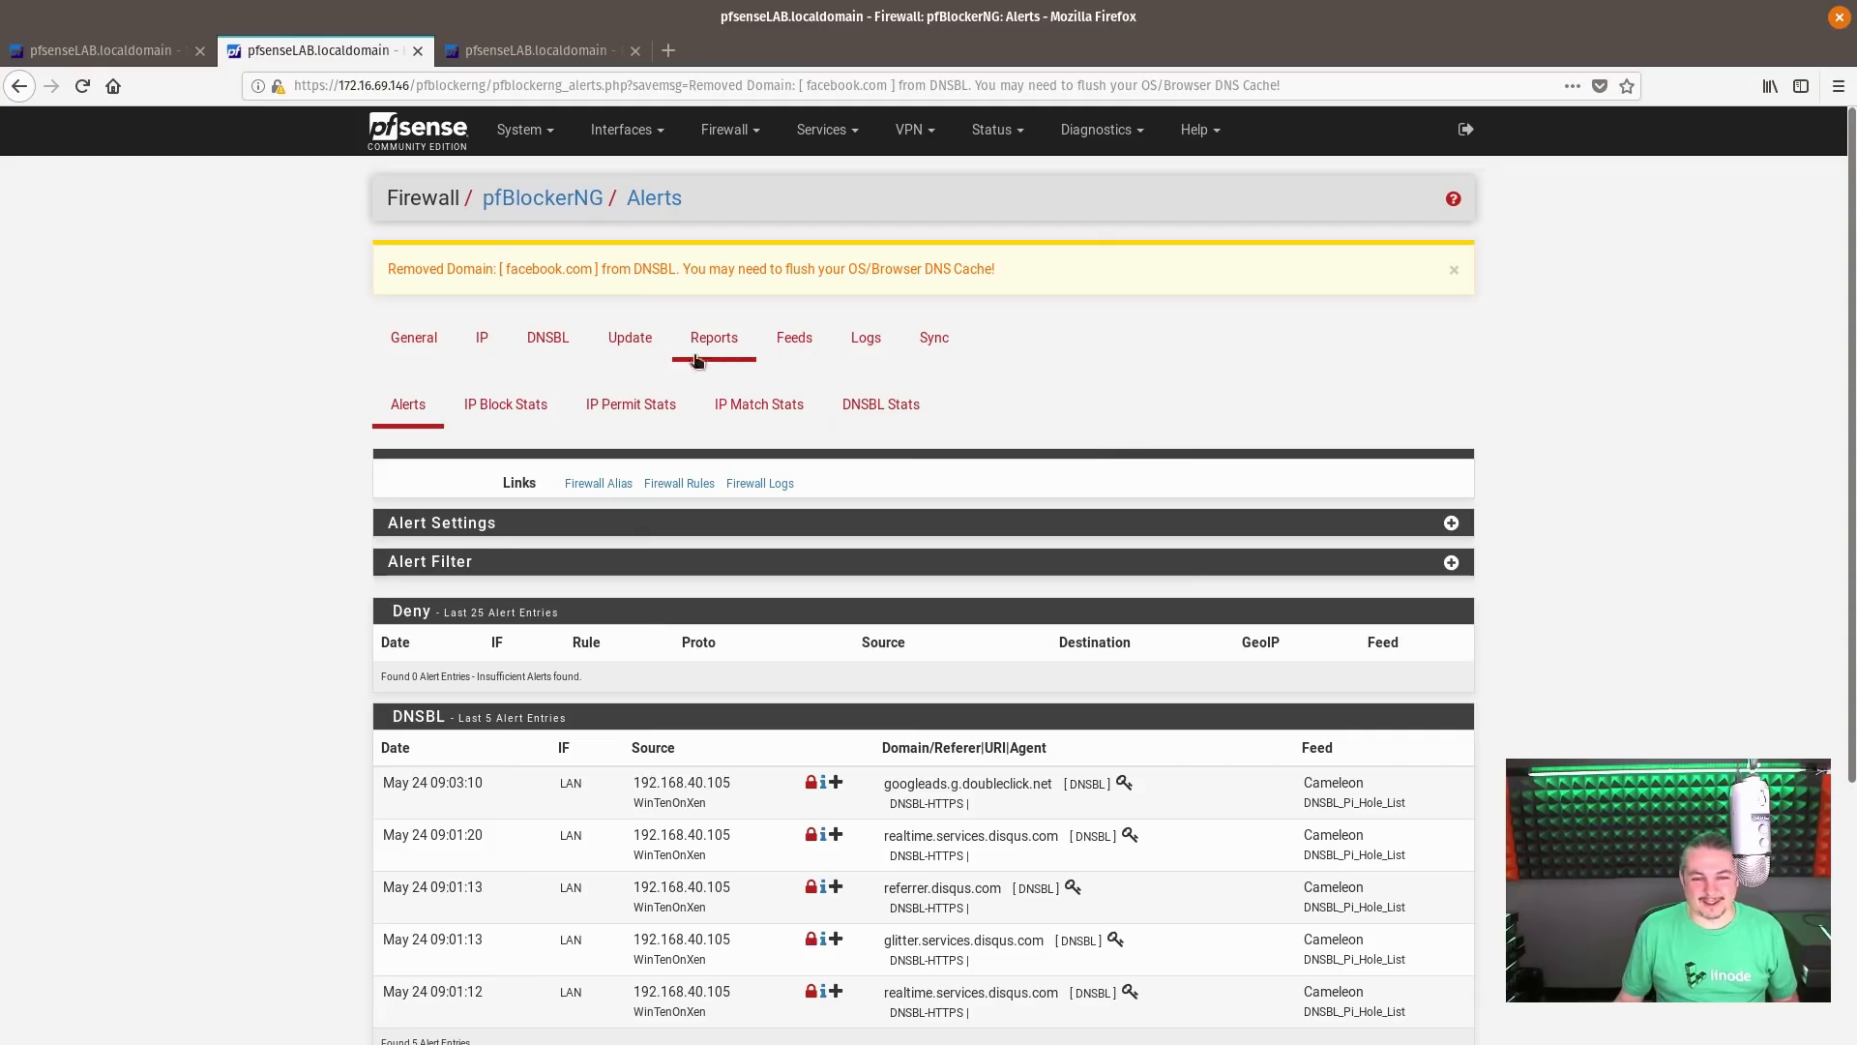
left_click(395, 417)
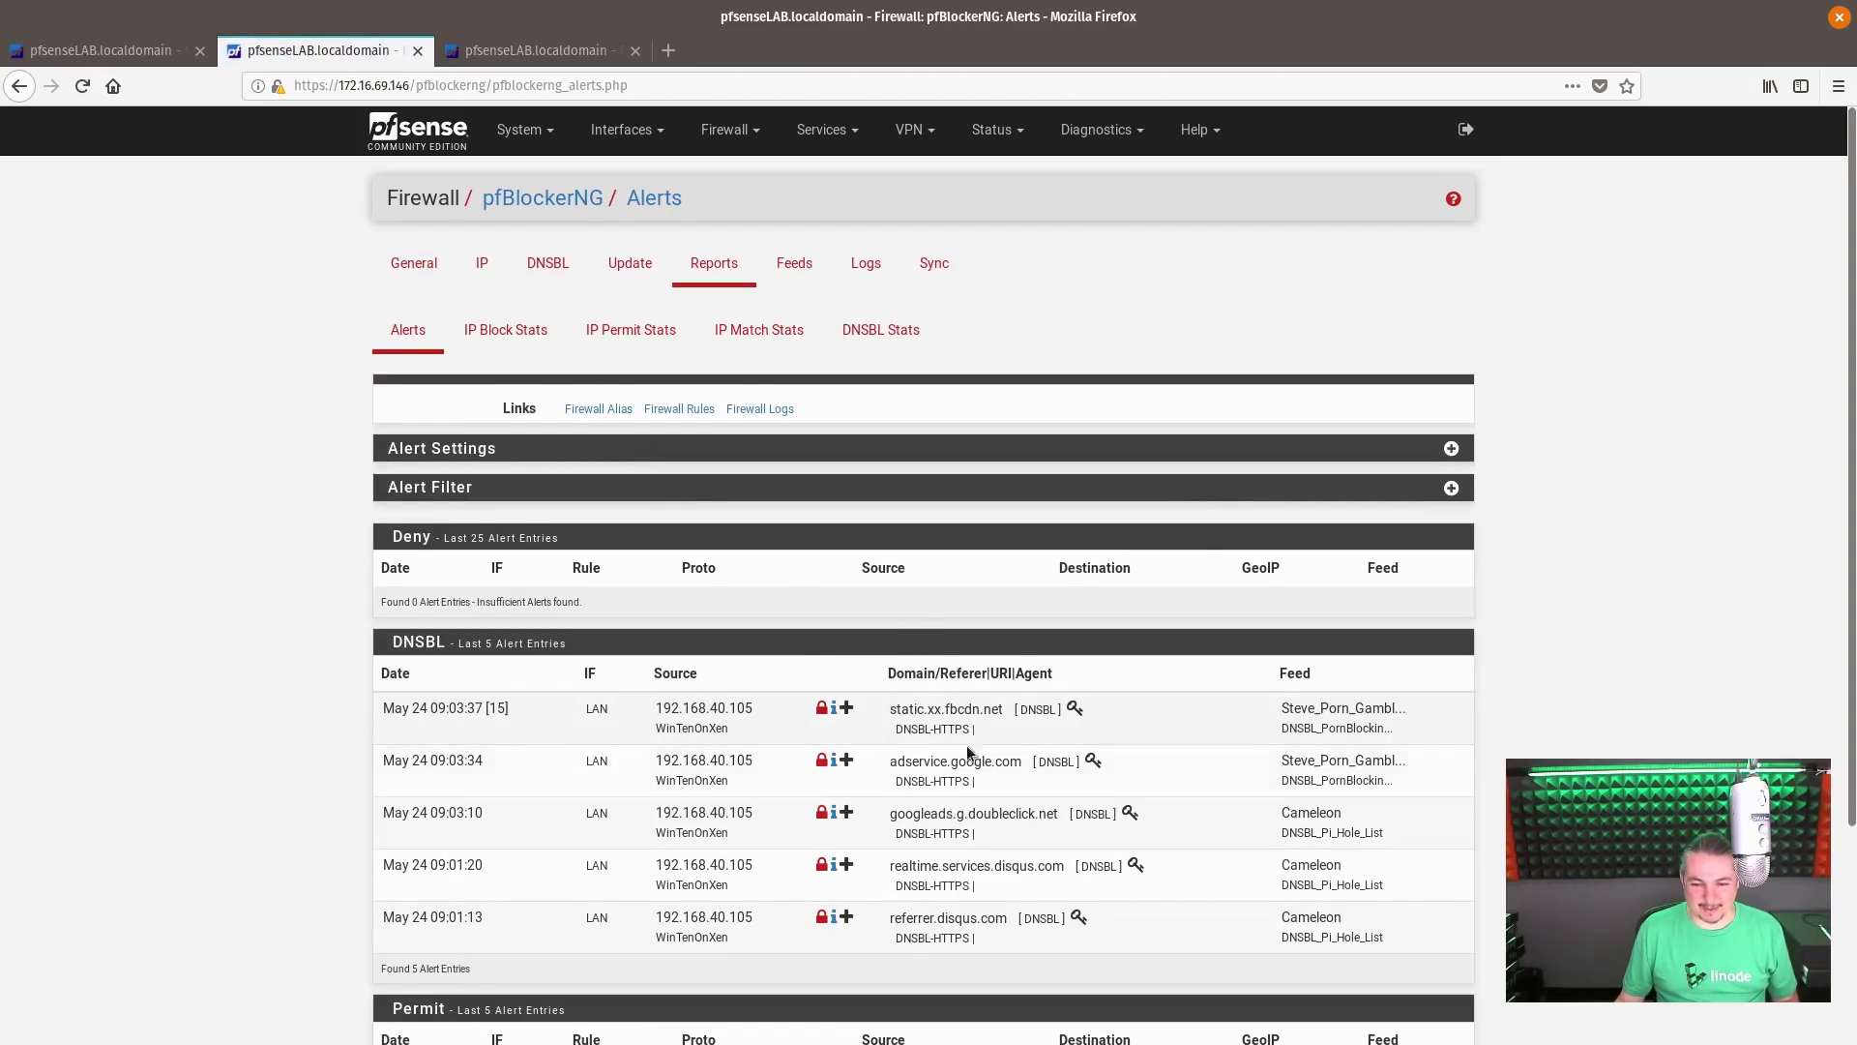
left_click_drag(945, 711, 1011, 709)
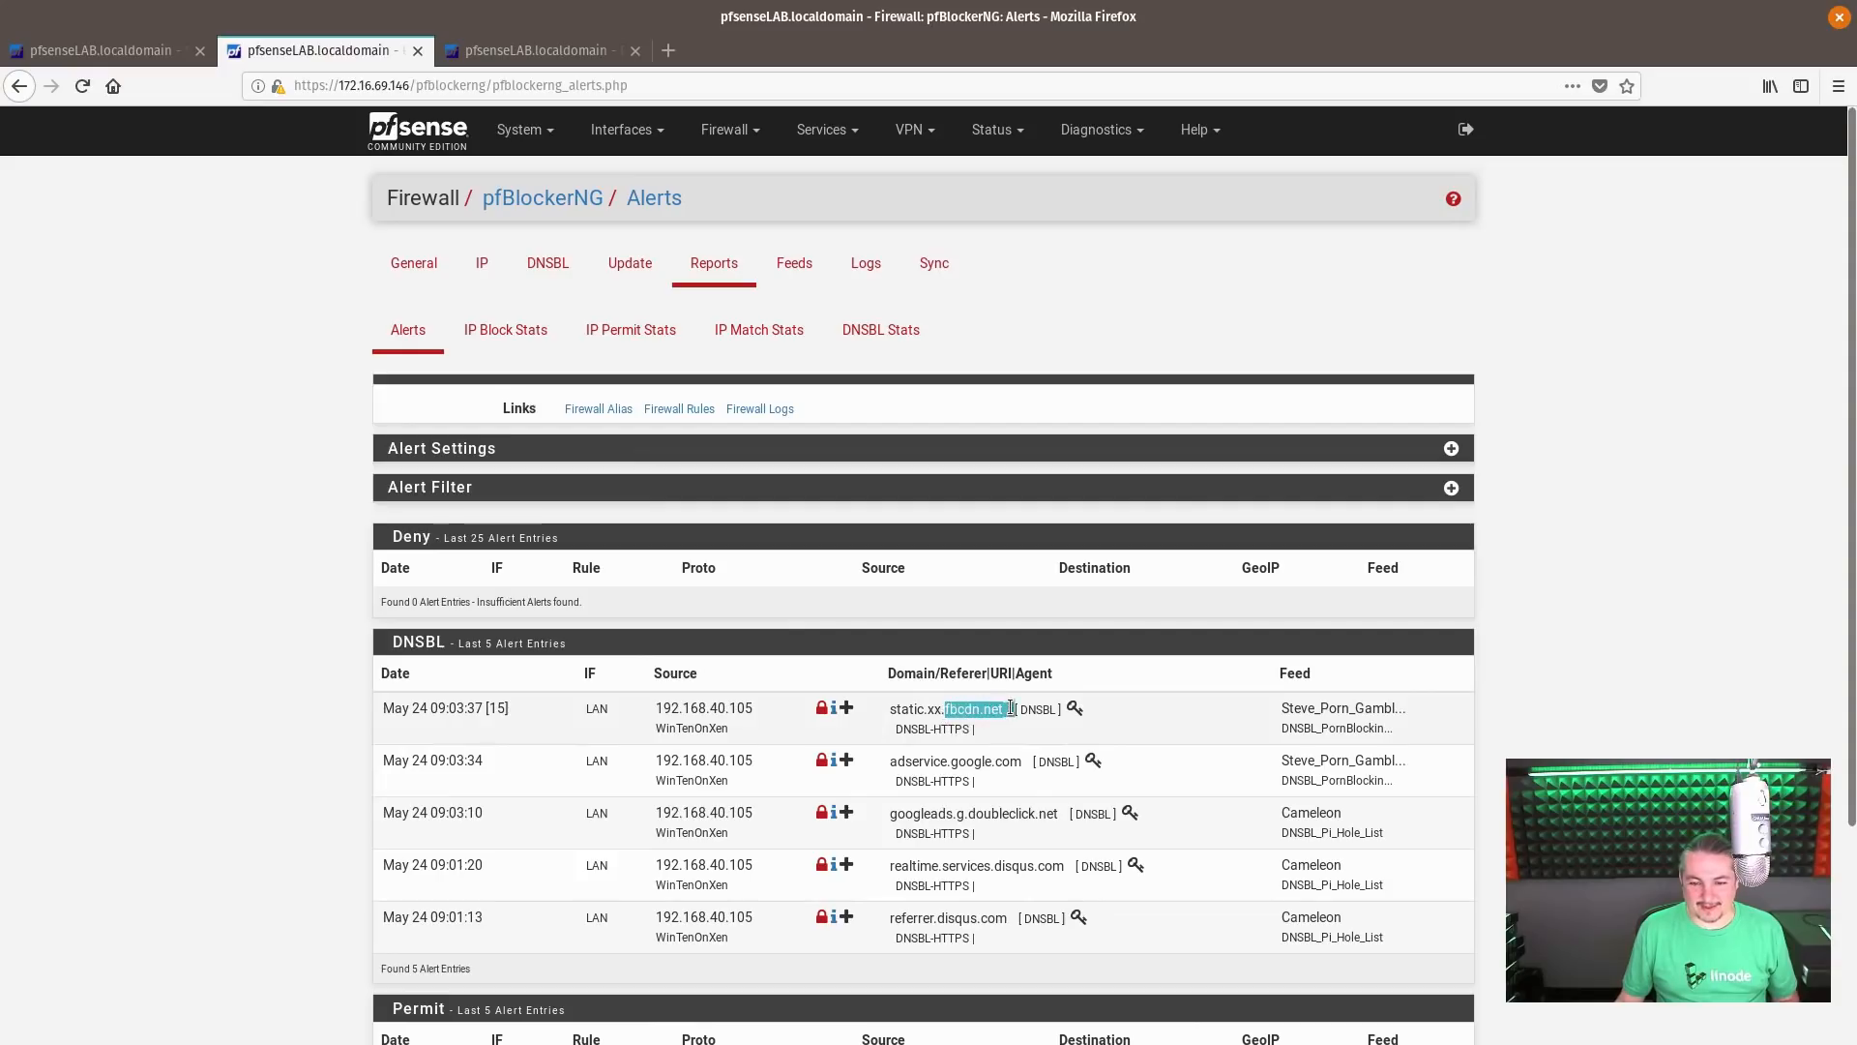
left_click(1011, 708)
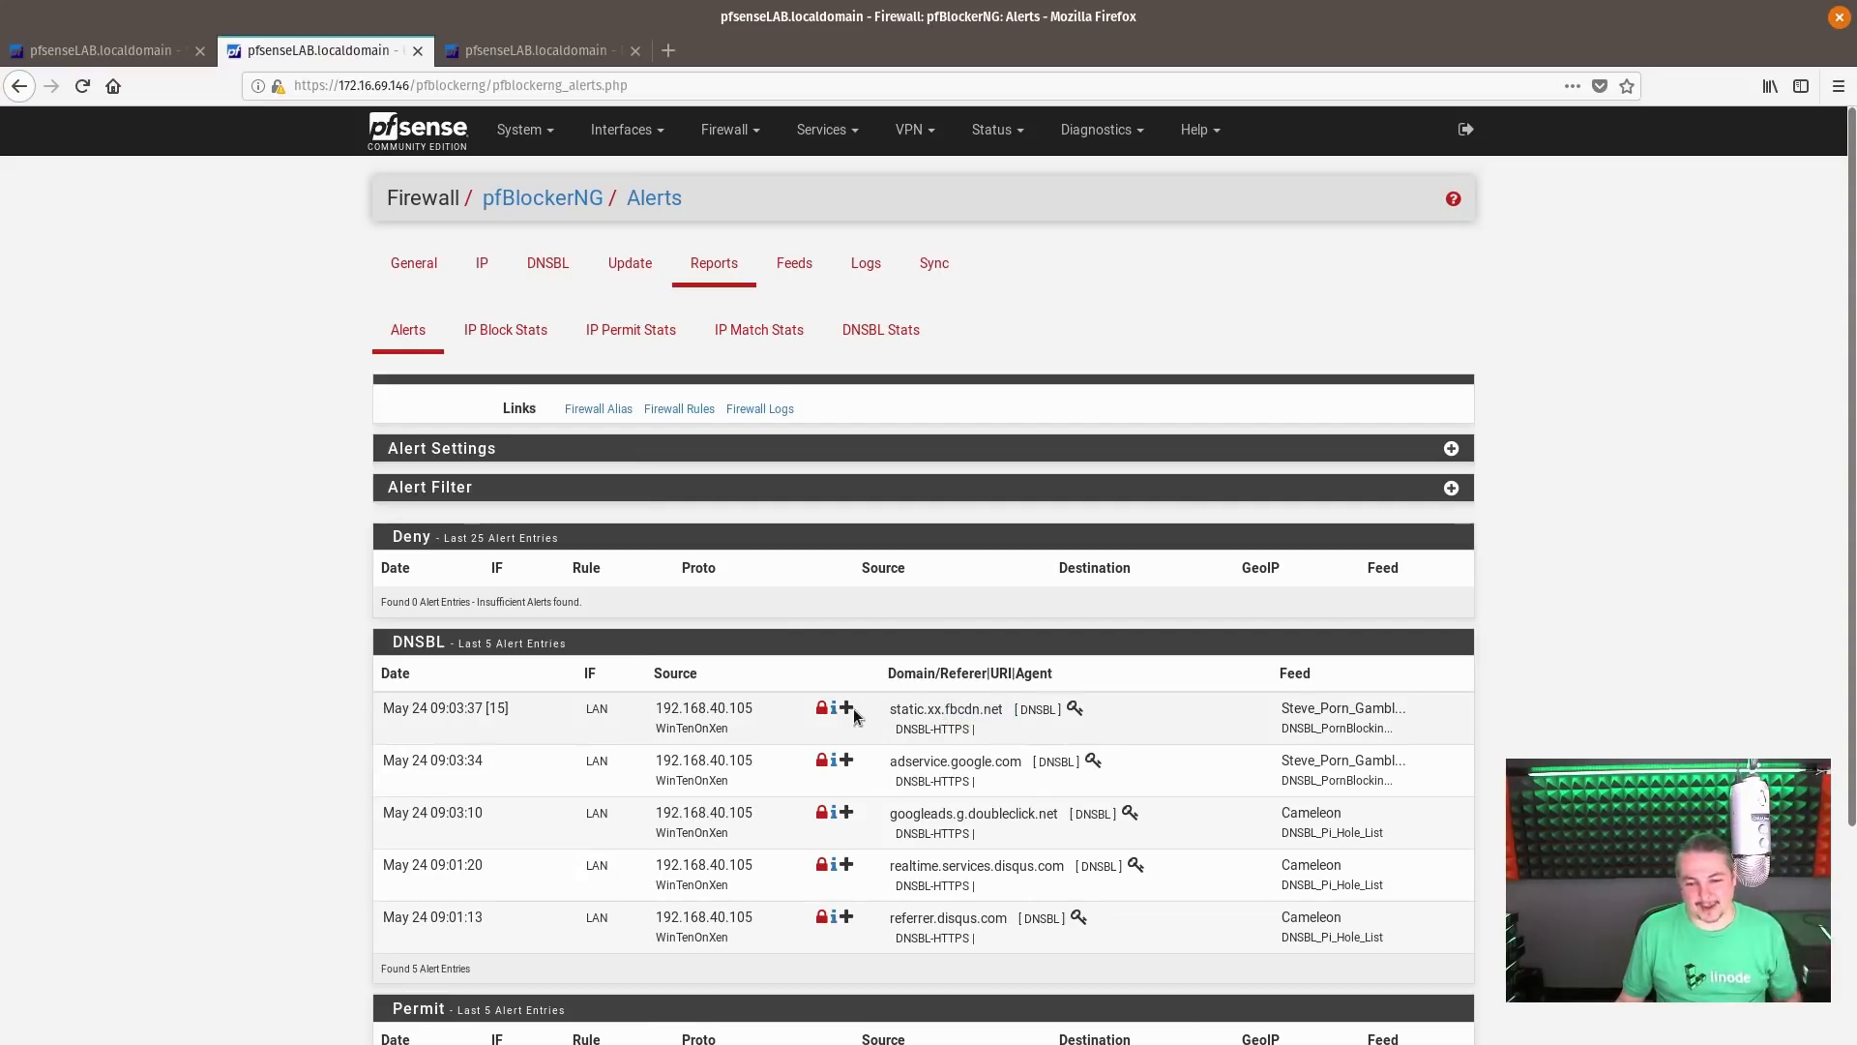
Whitelist the blocked domain static.xx.fbcdn.net from its DNSBL alert, with the whitelist description more FB
left_click(849, 711)
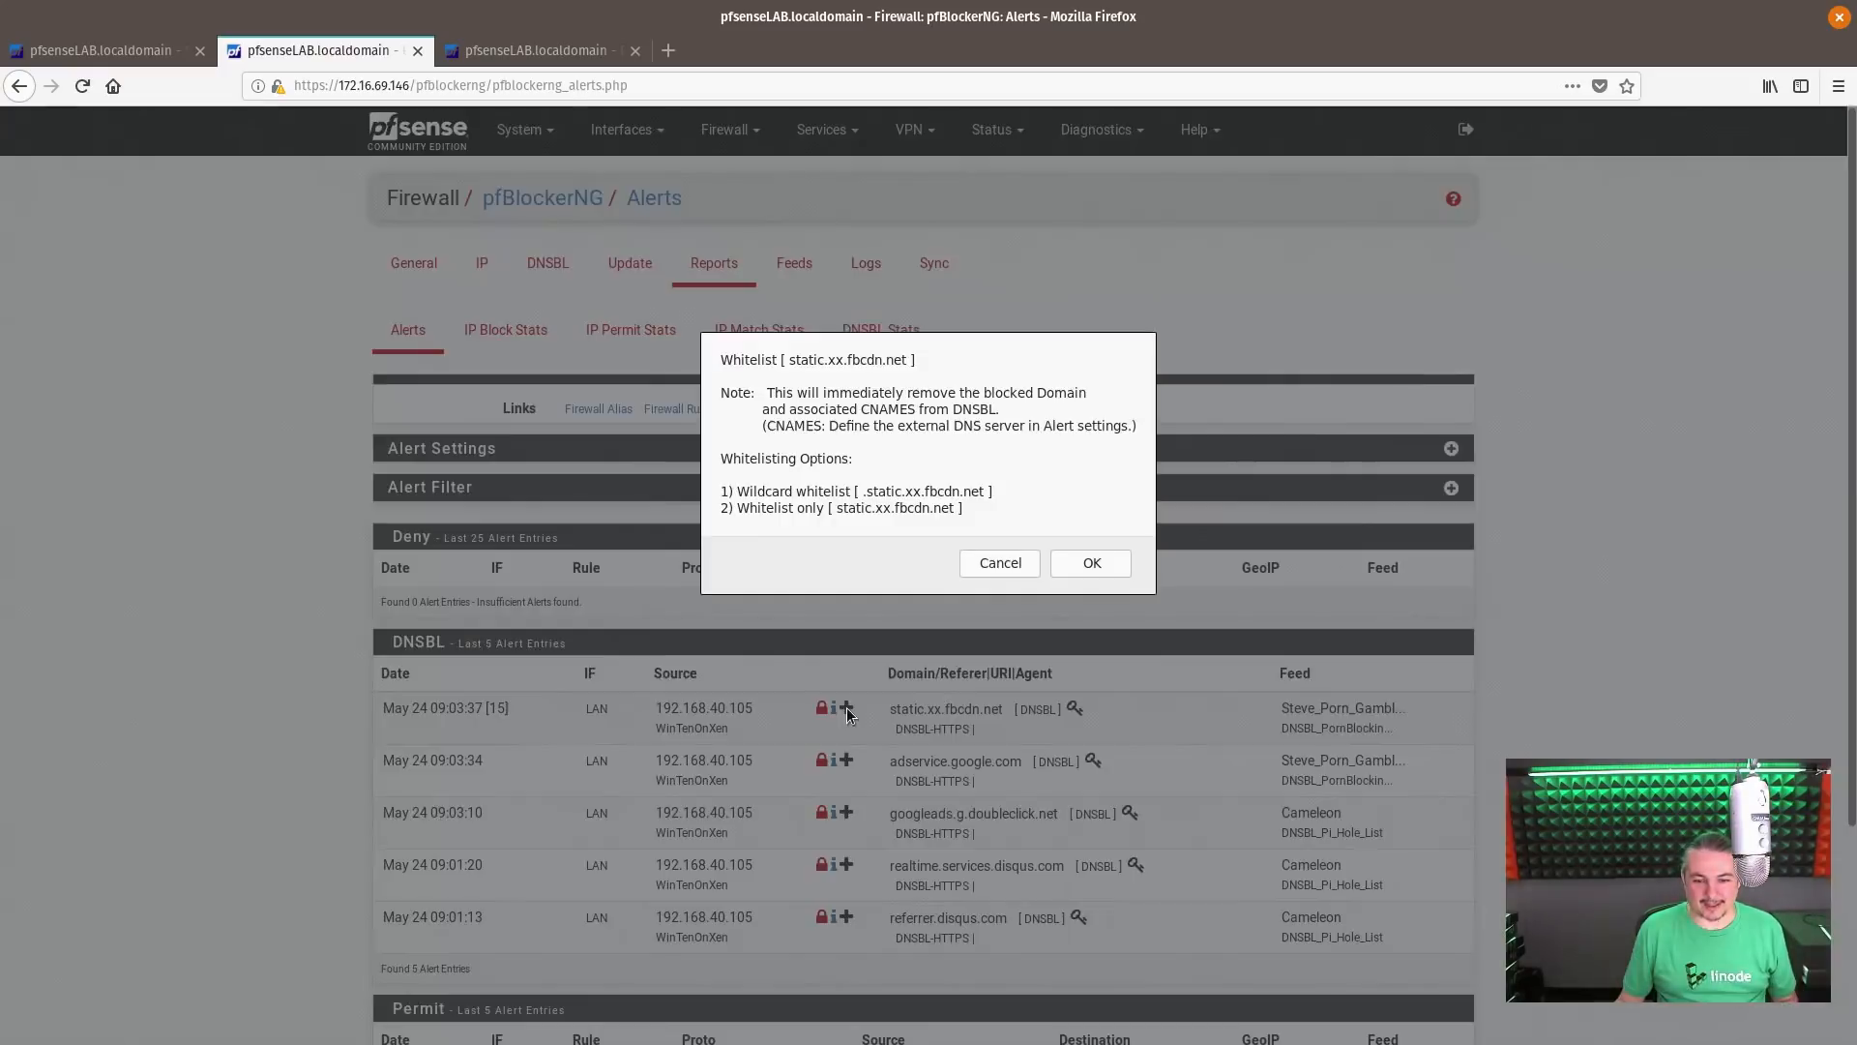
left_click(1090, 563)
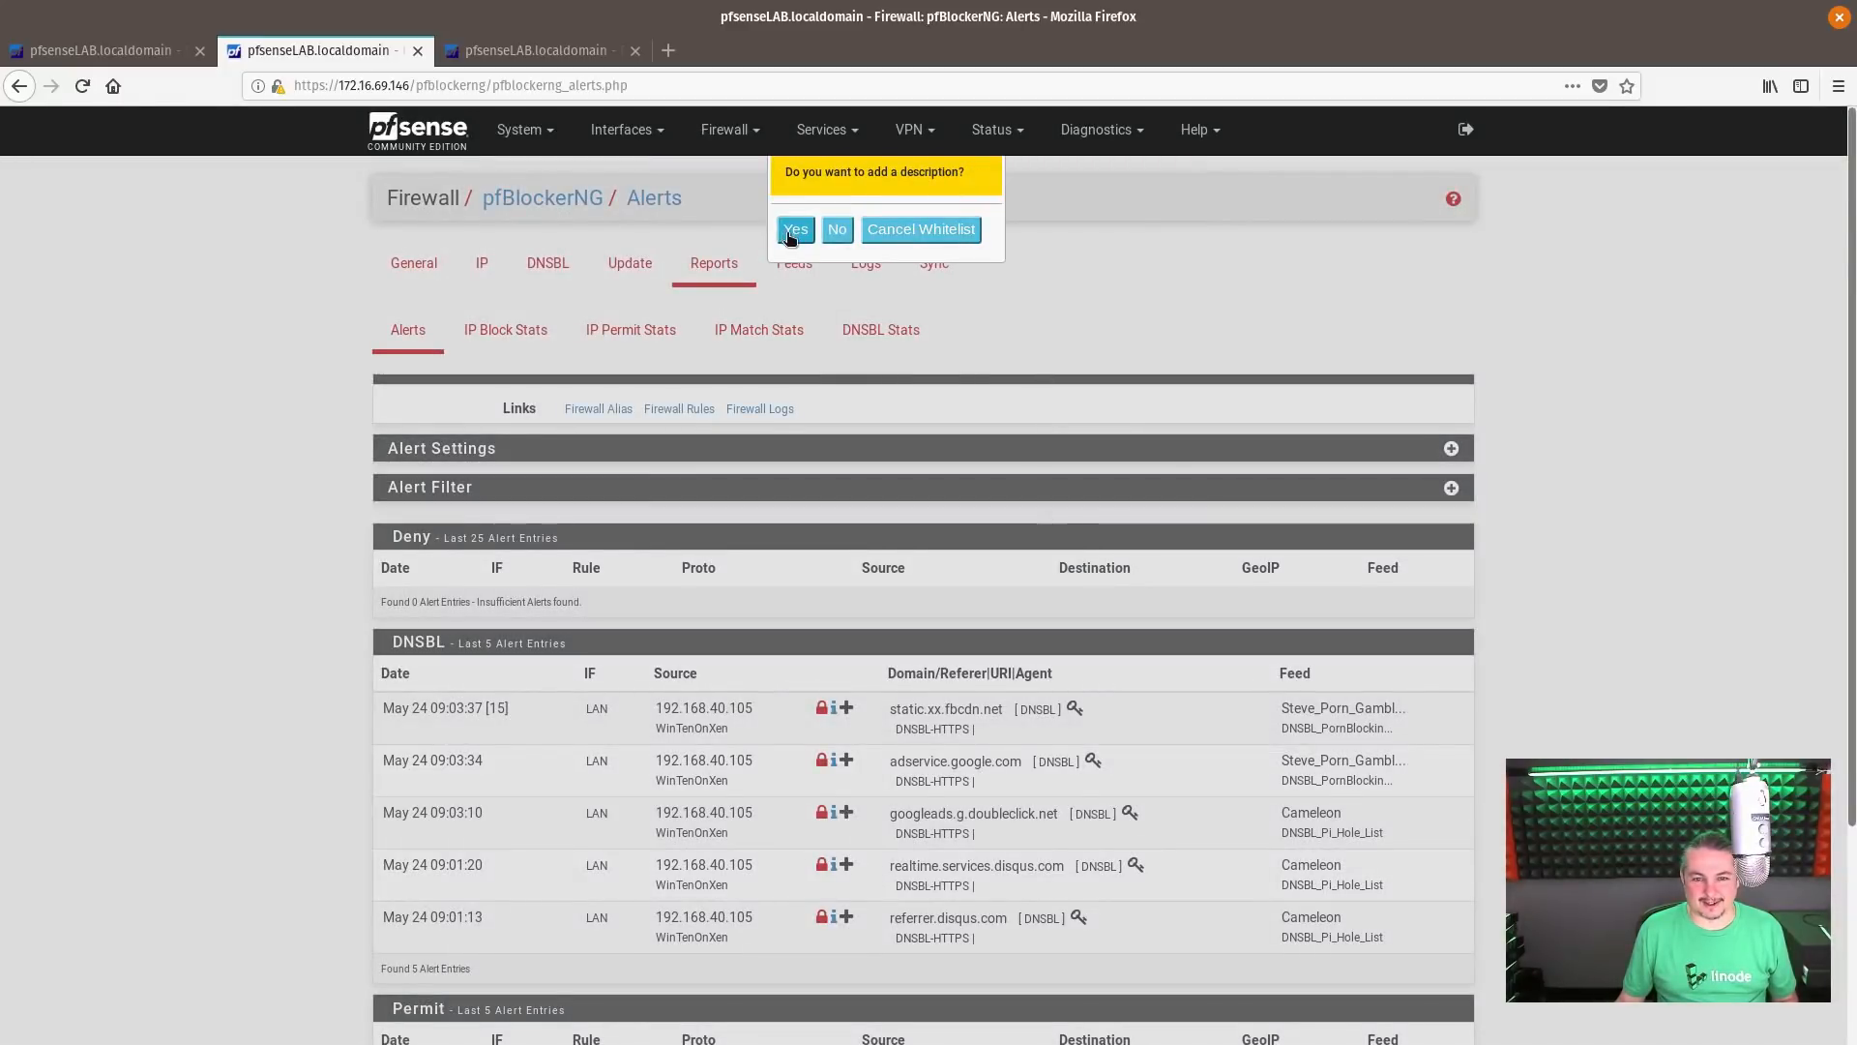
left_click(789, 232)
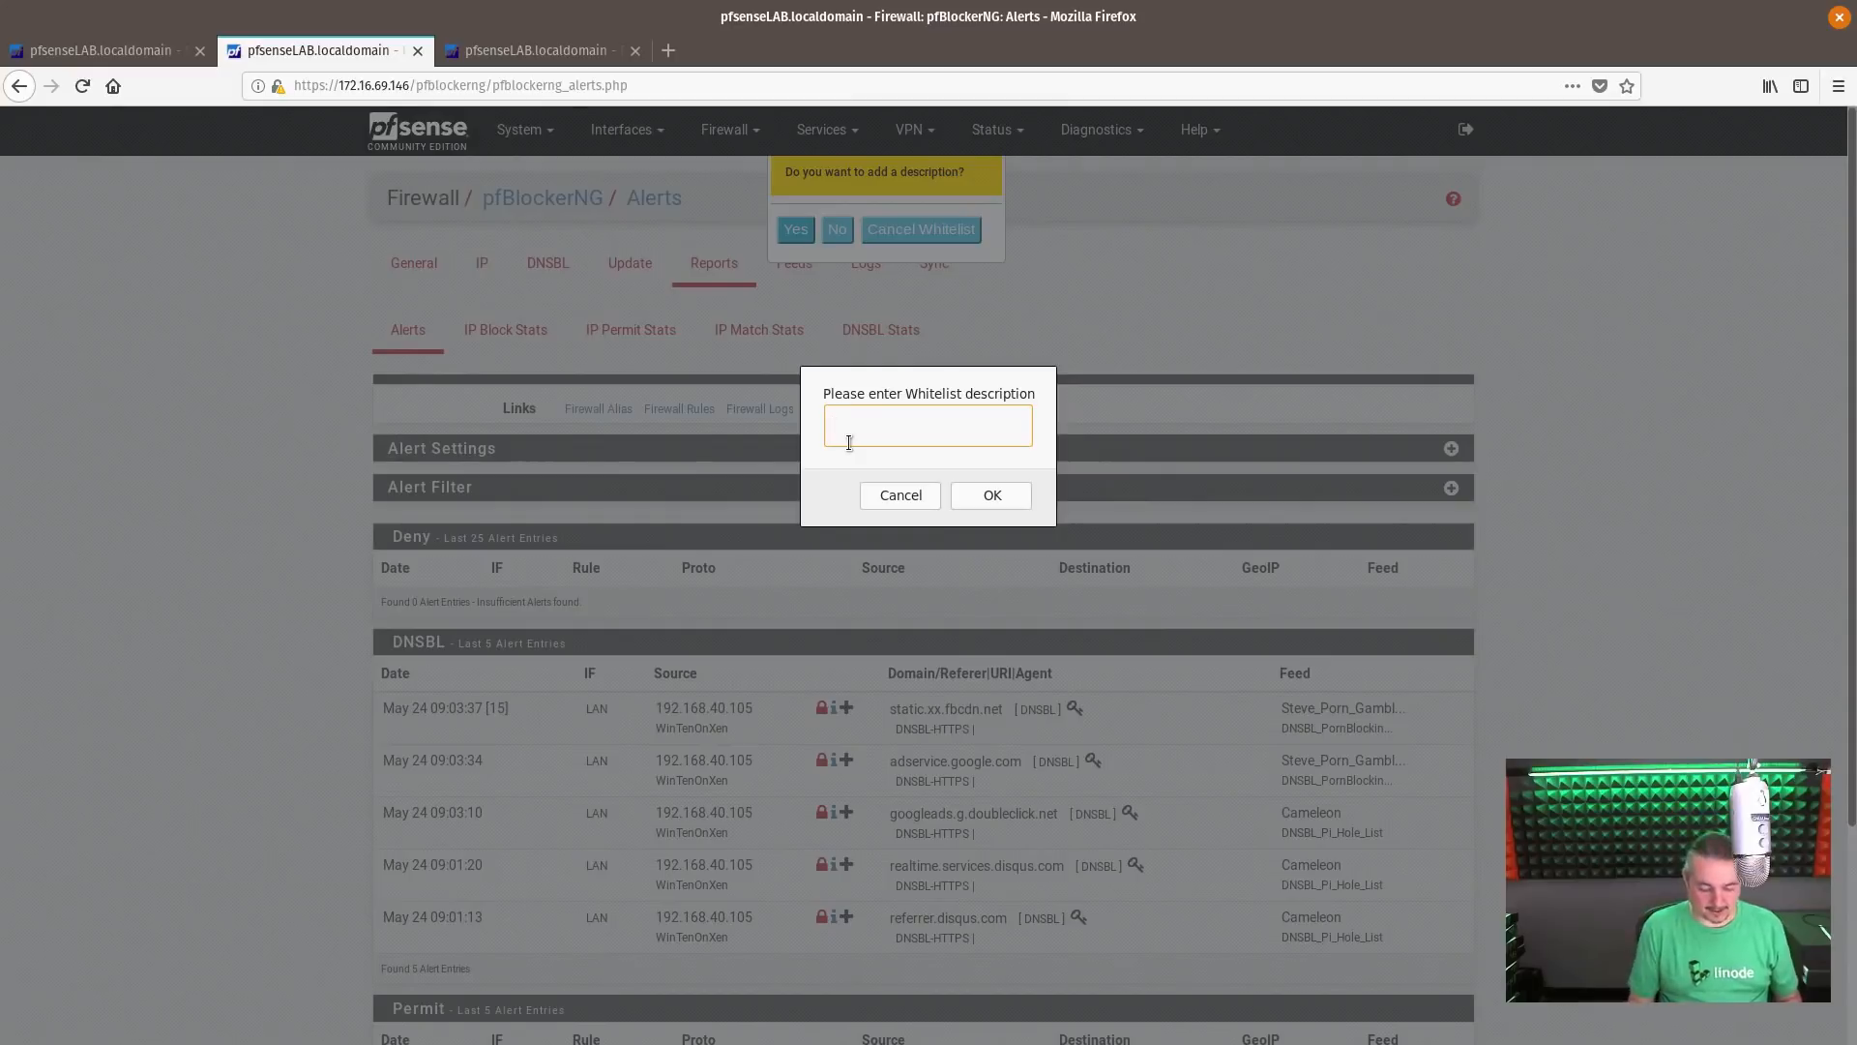
type("more FB")
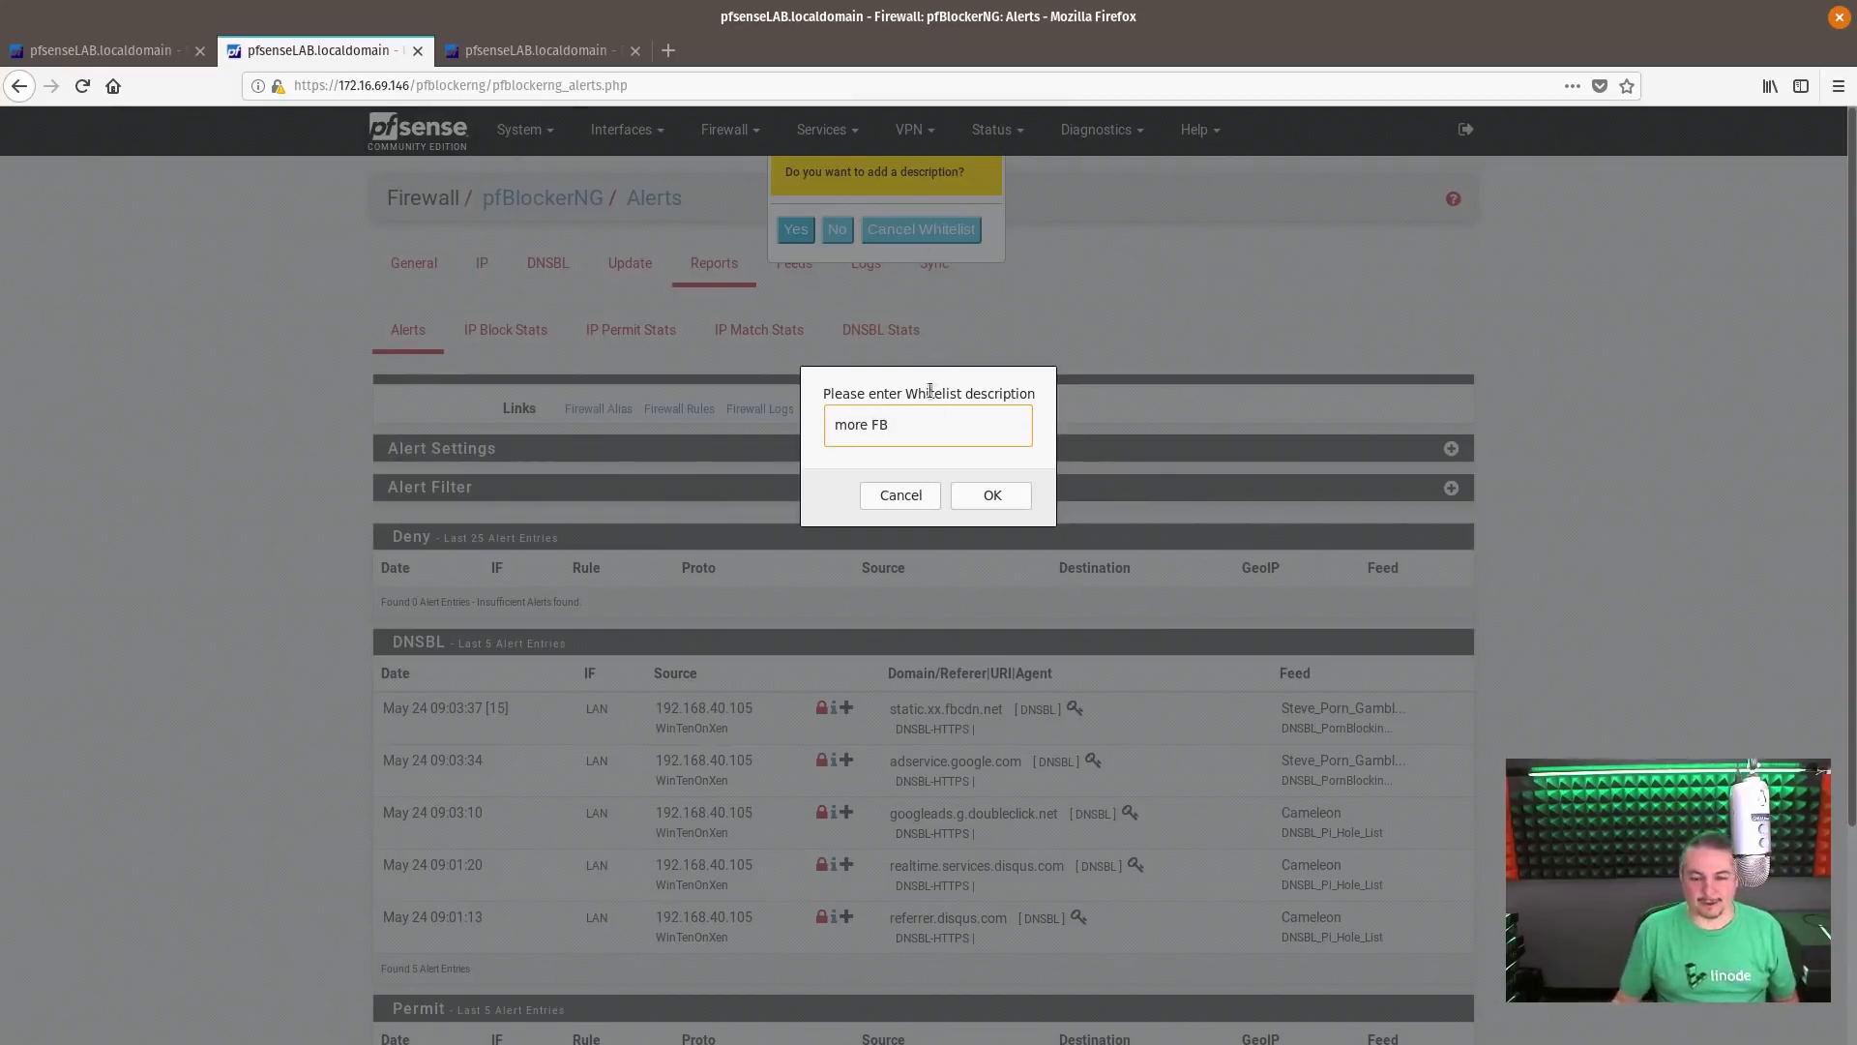
left_click(993, 494)
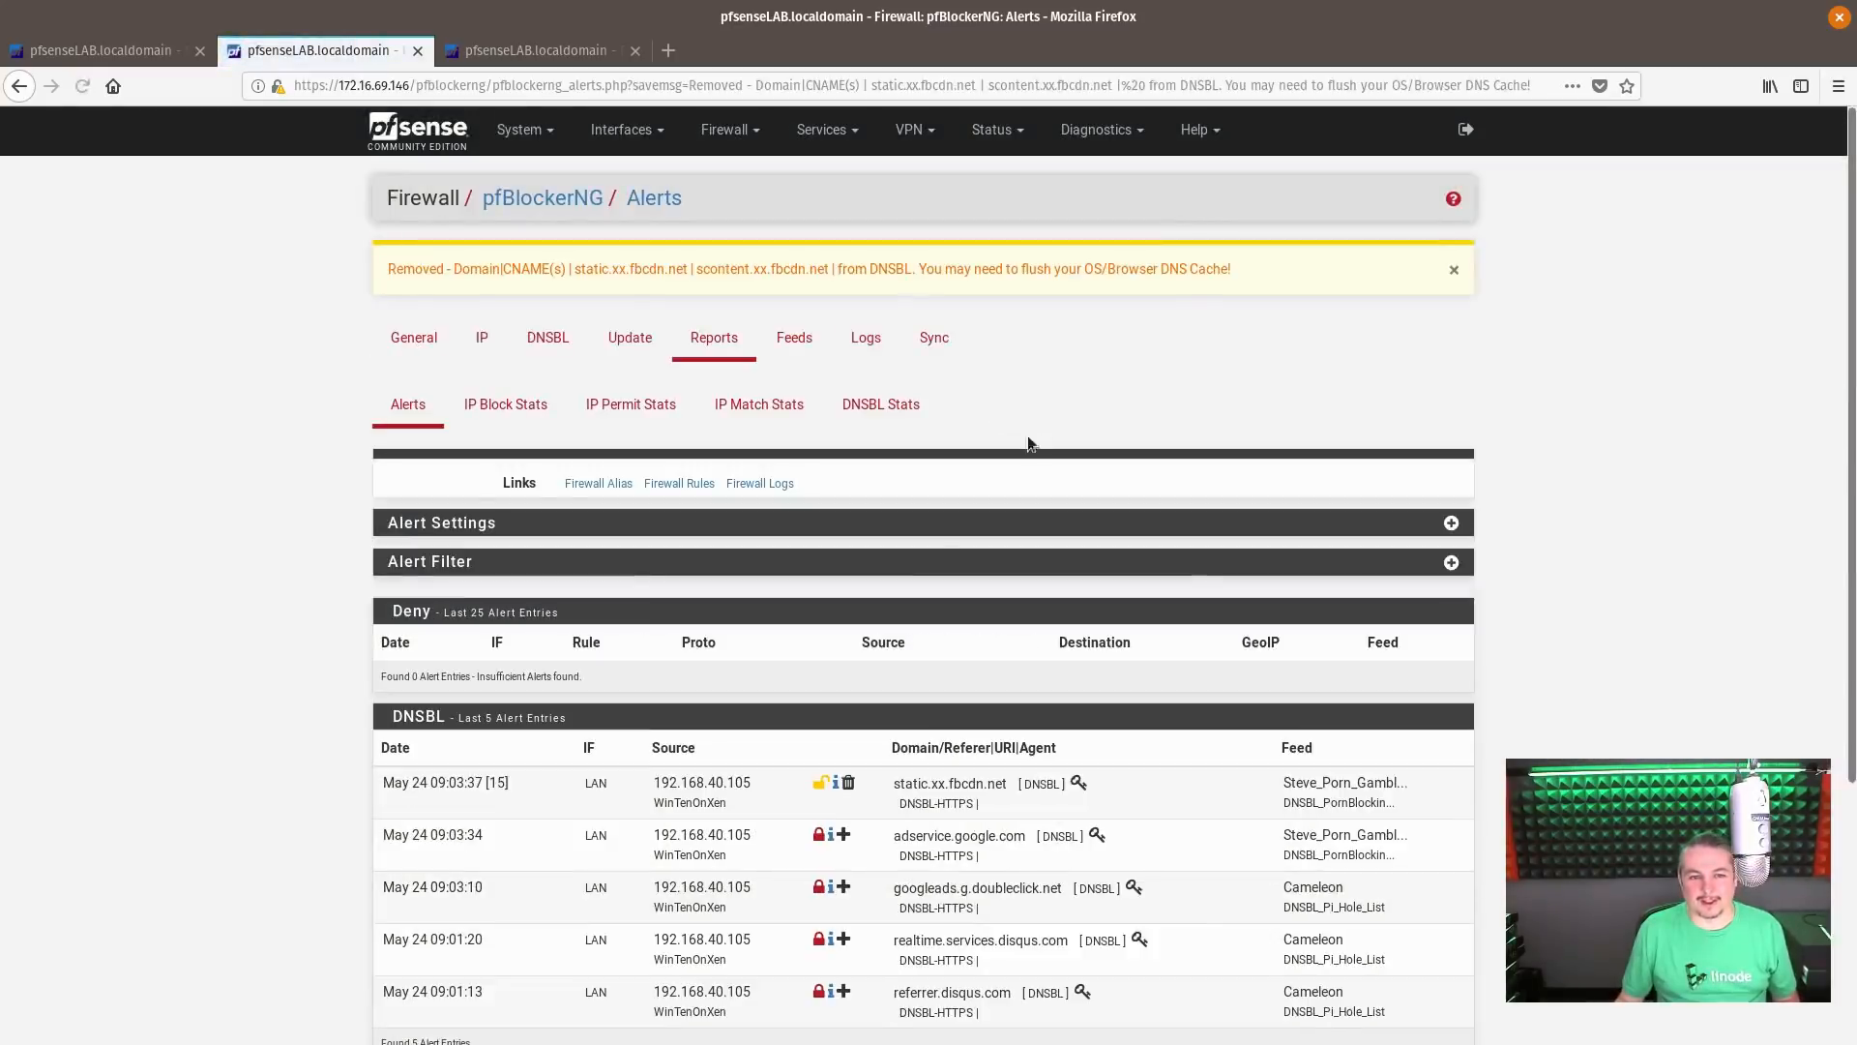
Switch back to the remote Windows session, close Chrome, and flush the DNS cache with ipconfig /flushdns in Command Prompt
key("super")
left_click(1203, 568)
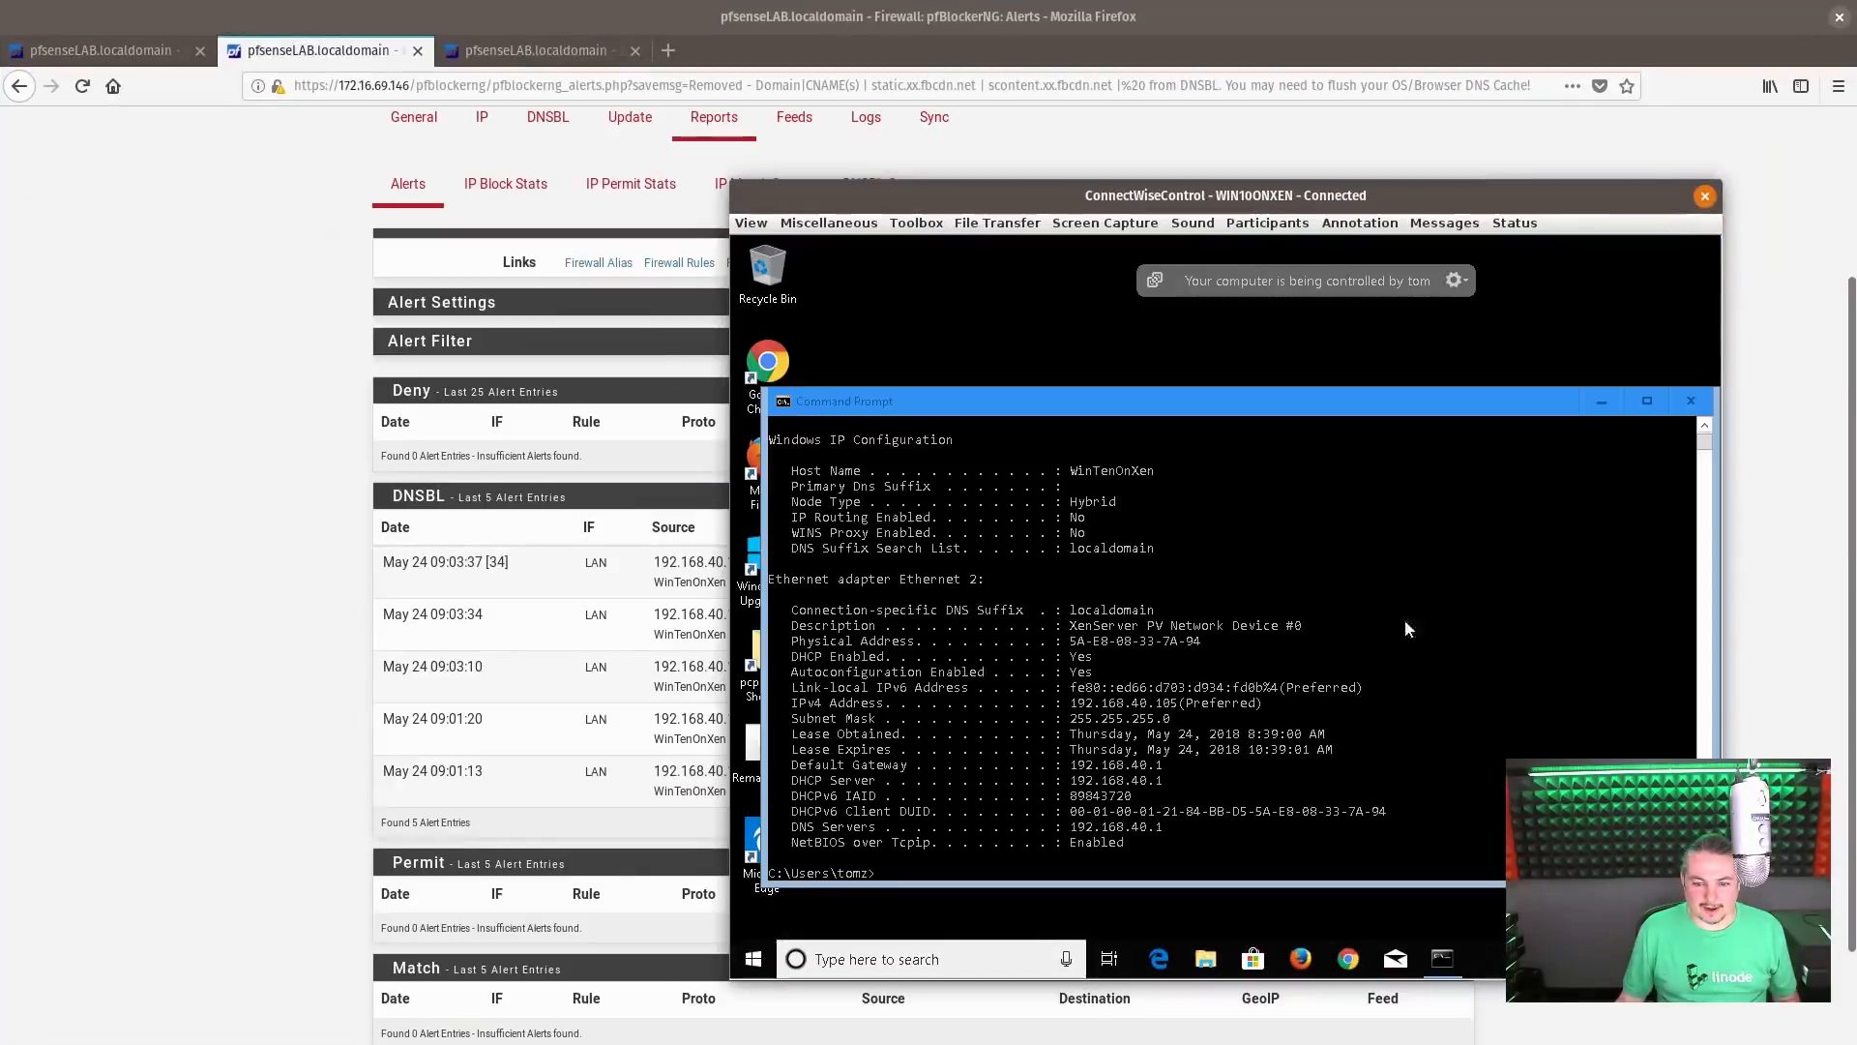
left_click(1034, 794)
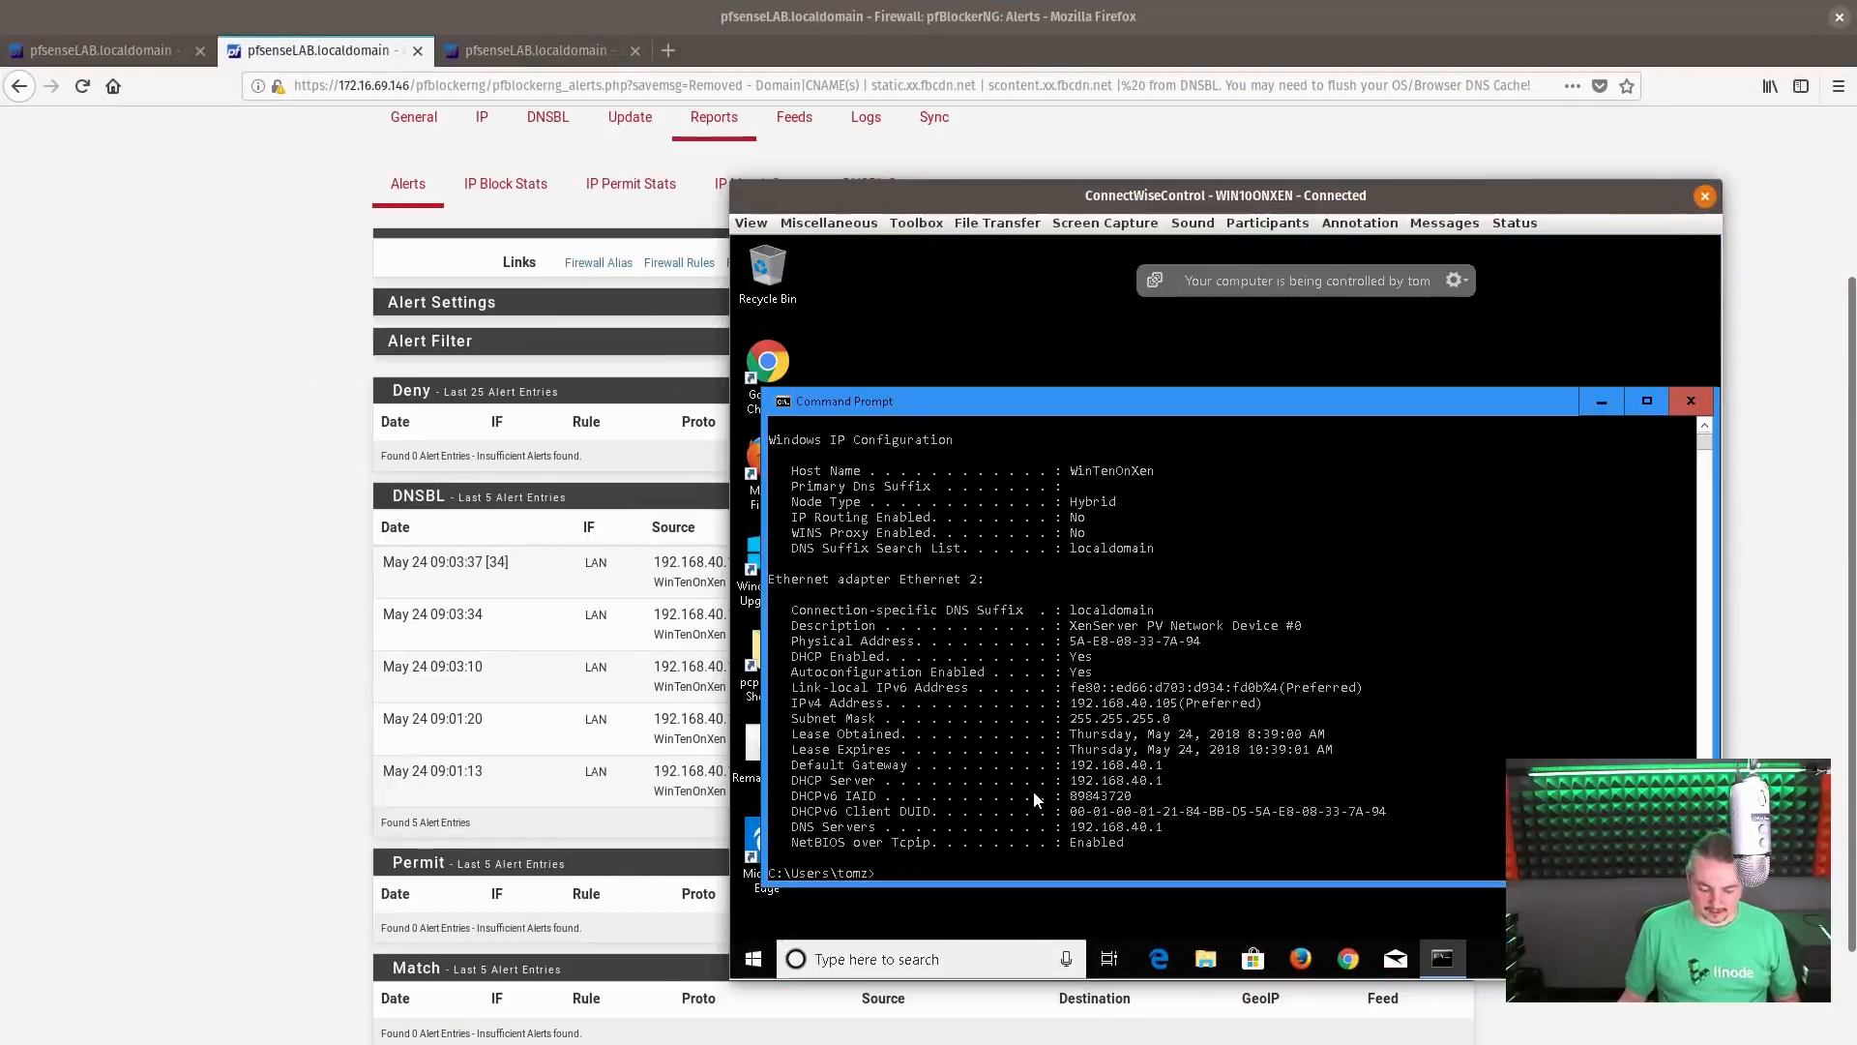
type("ipconfig")
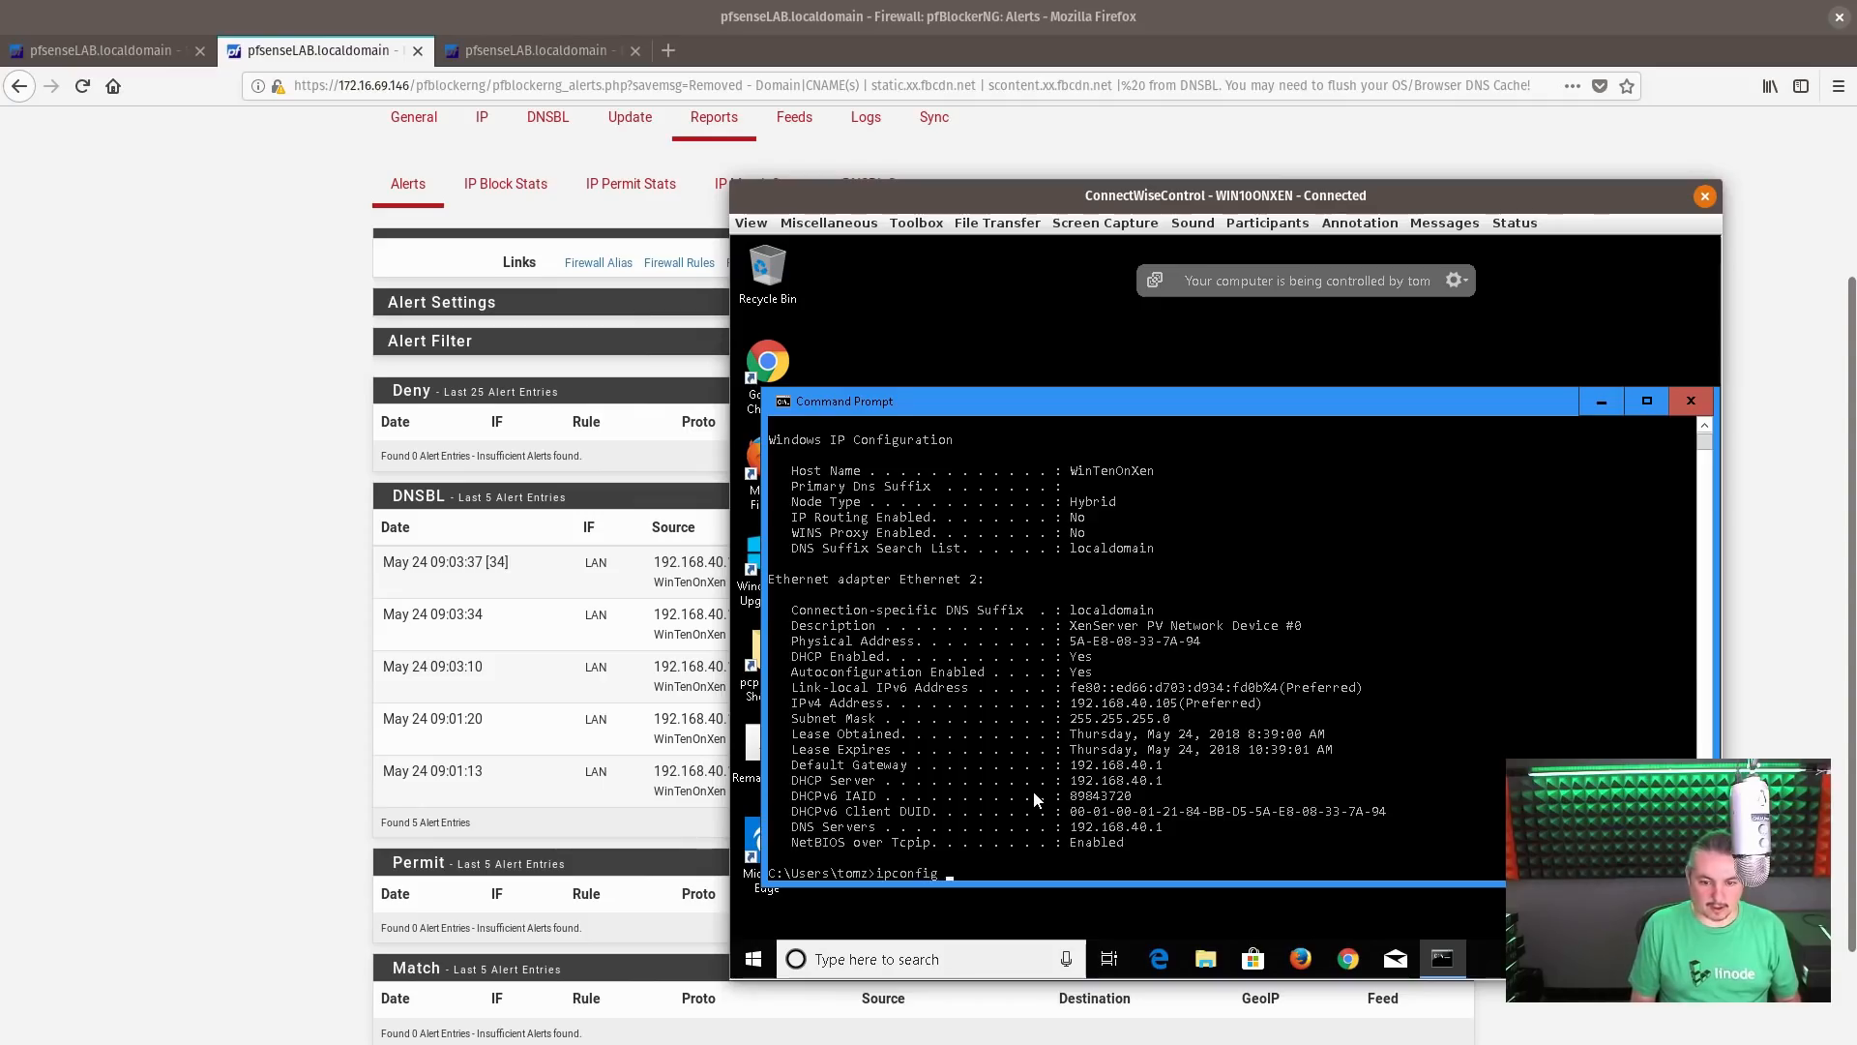
type(" /flu")
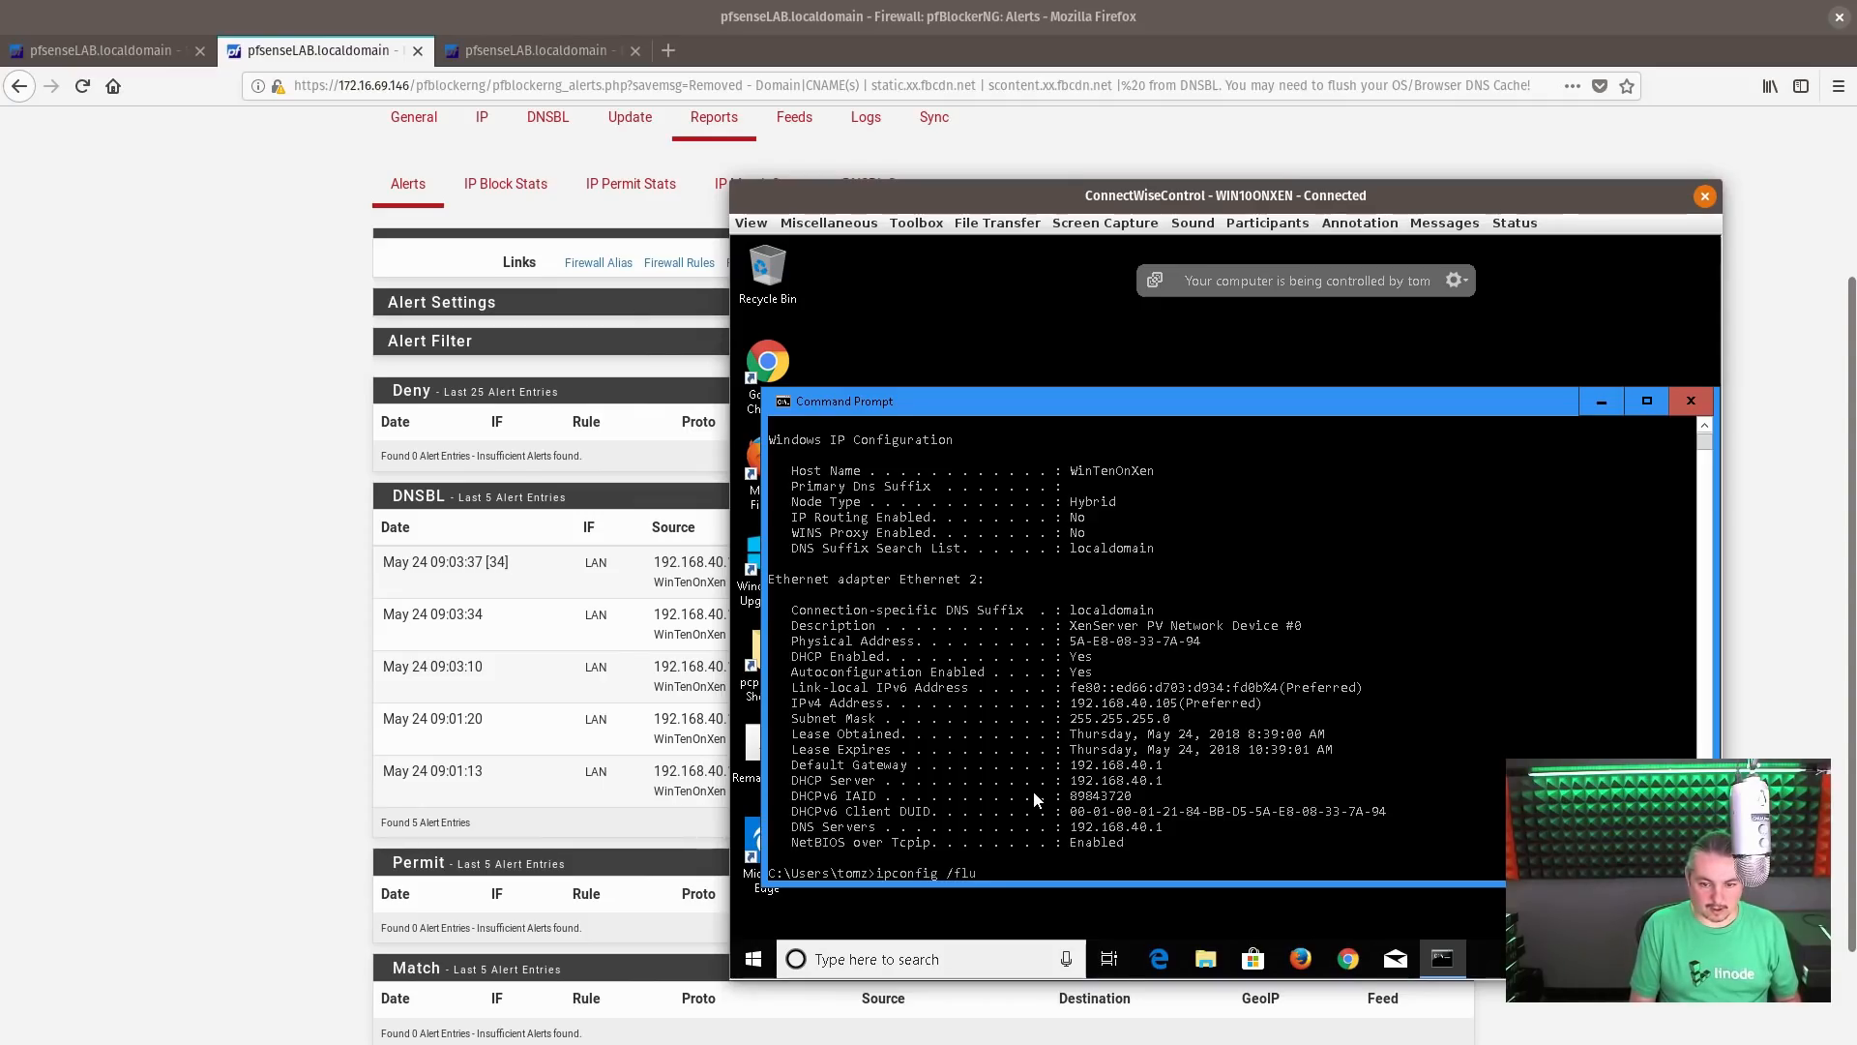
type("shdns")
key("Return")
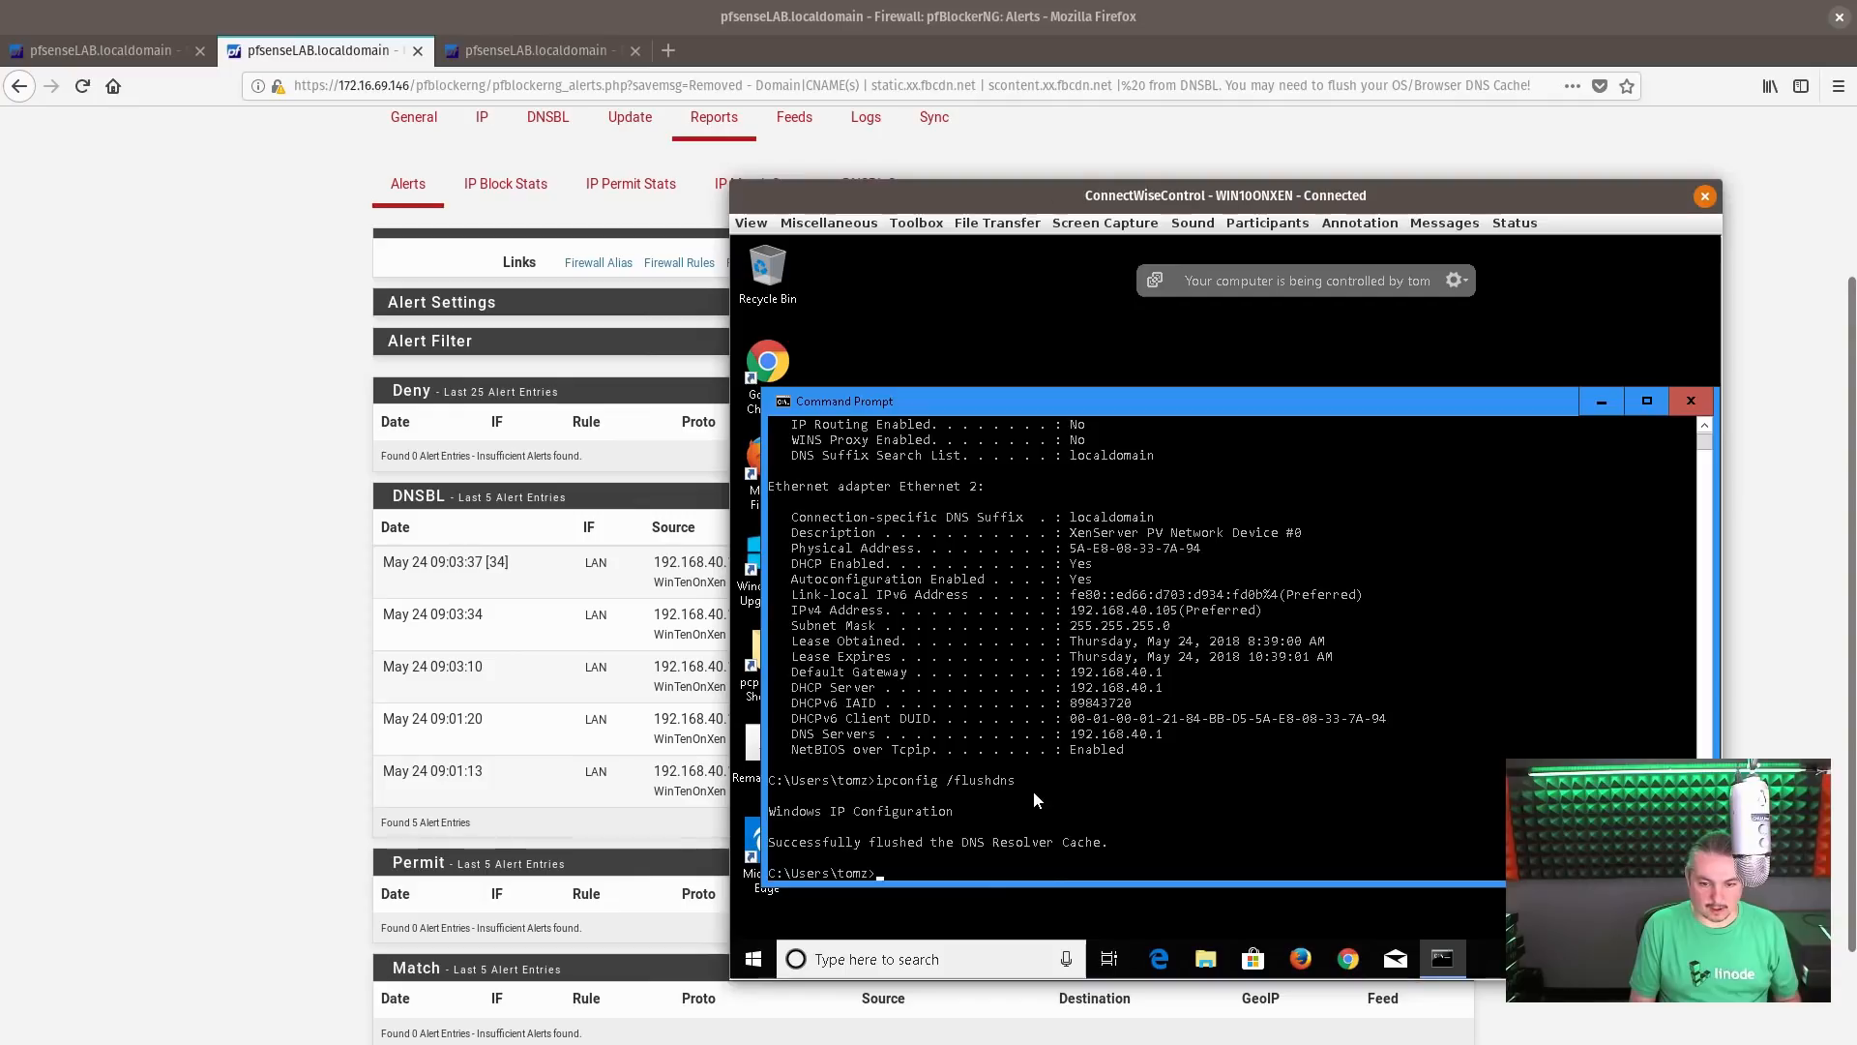
Reopen Chrome on the Windows client and load facebook.com to test the whitelisted domains
left_click(1348, 957)
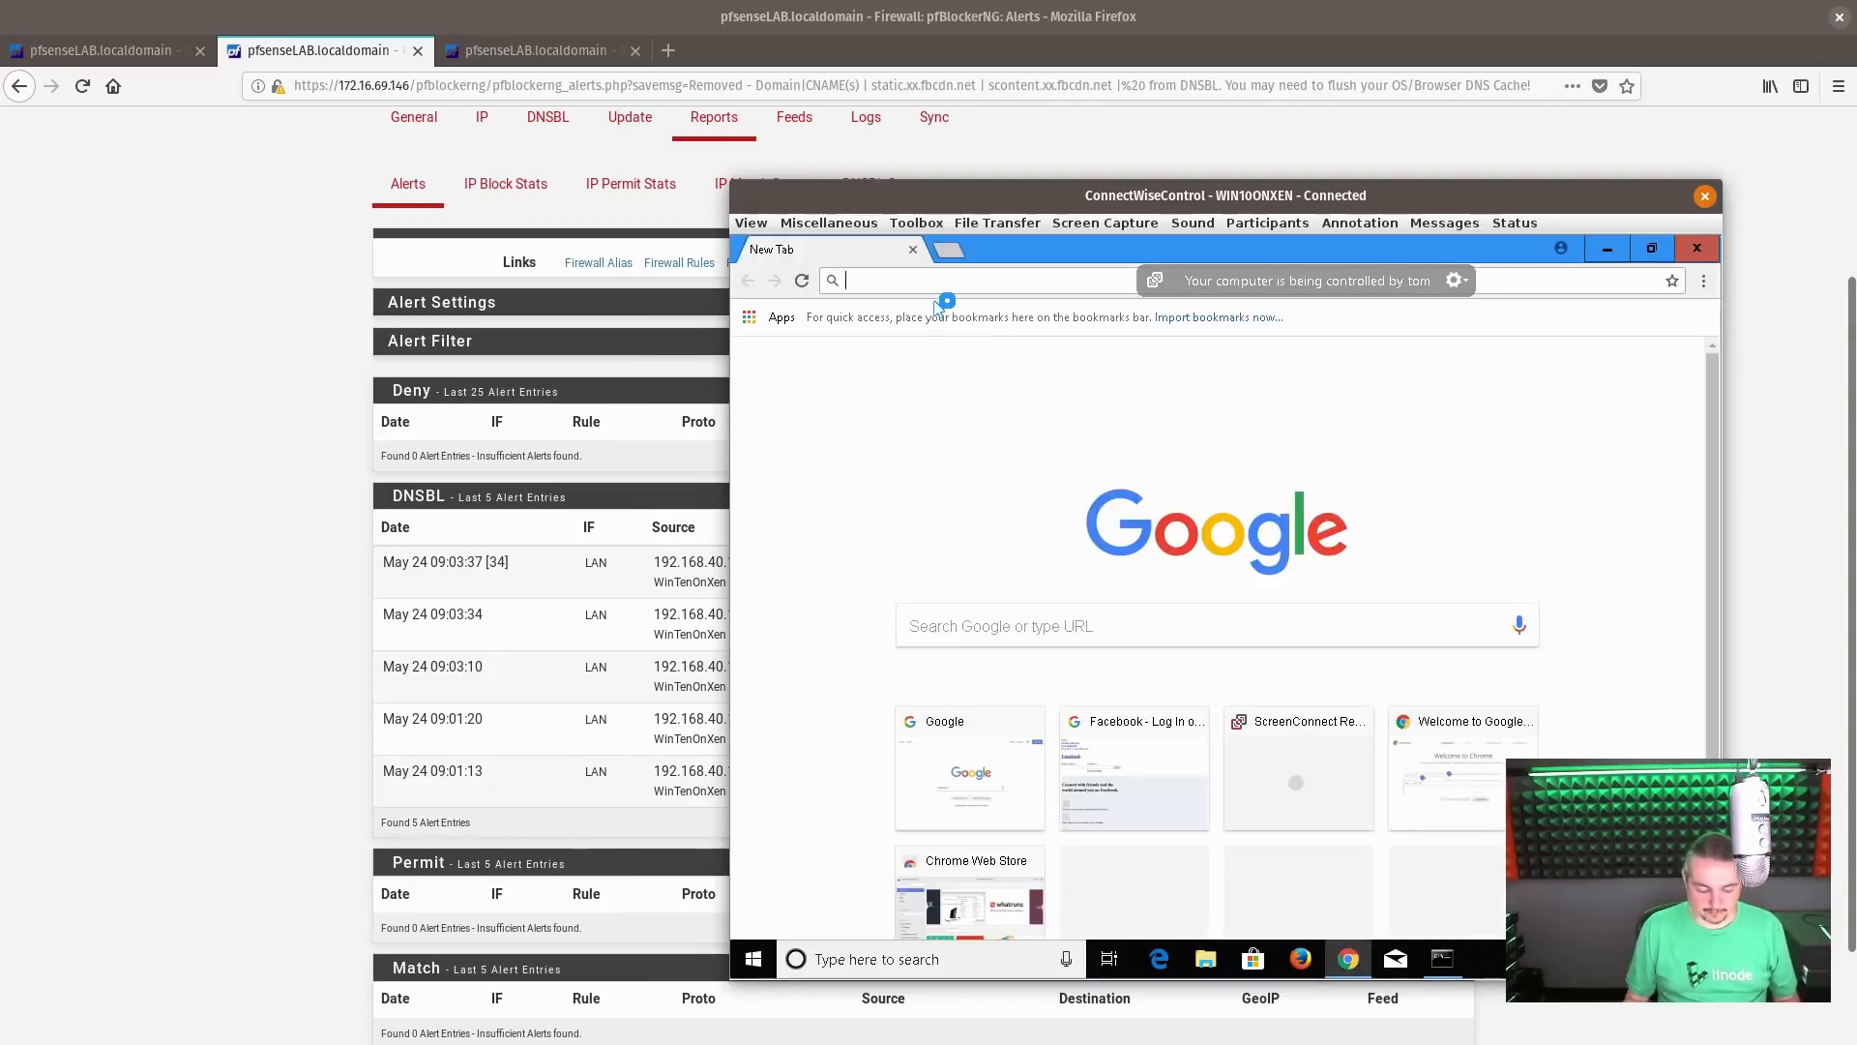
type("face")
key("Return")
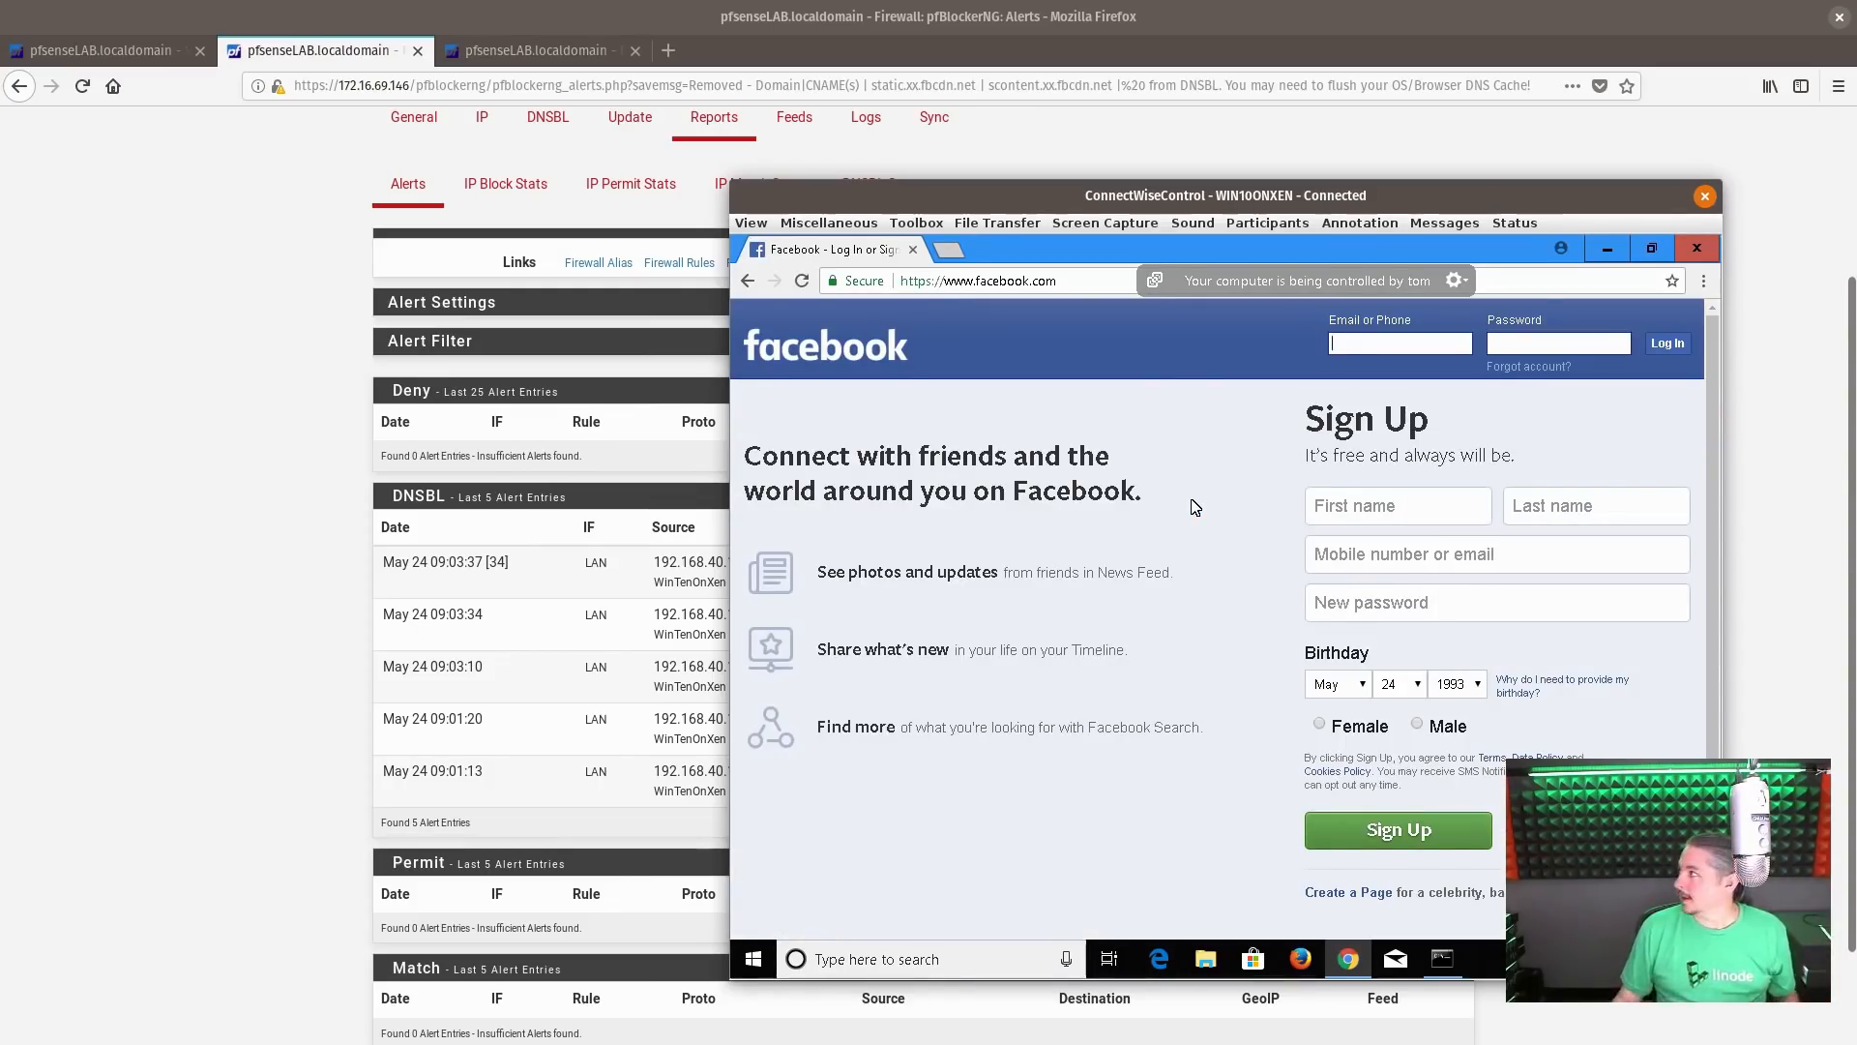
Move the remote session window slightly, then return to the pfSense Alerts report and review its DNSBL entries
left_click_drag(1216, 201, 1182, 207)
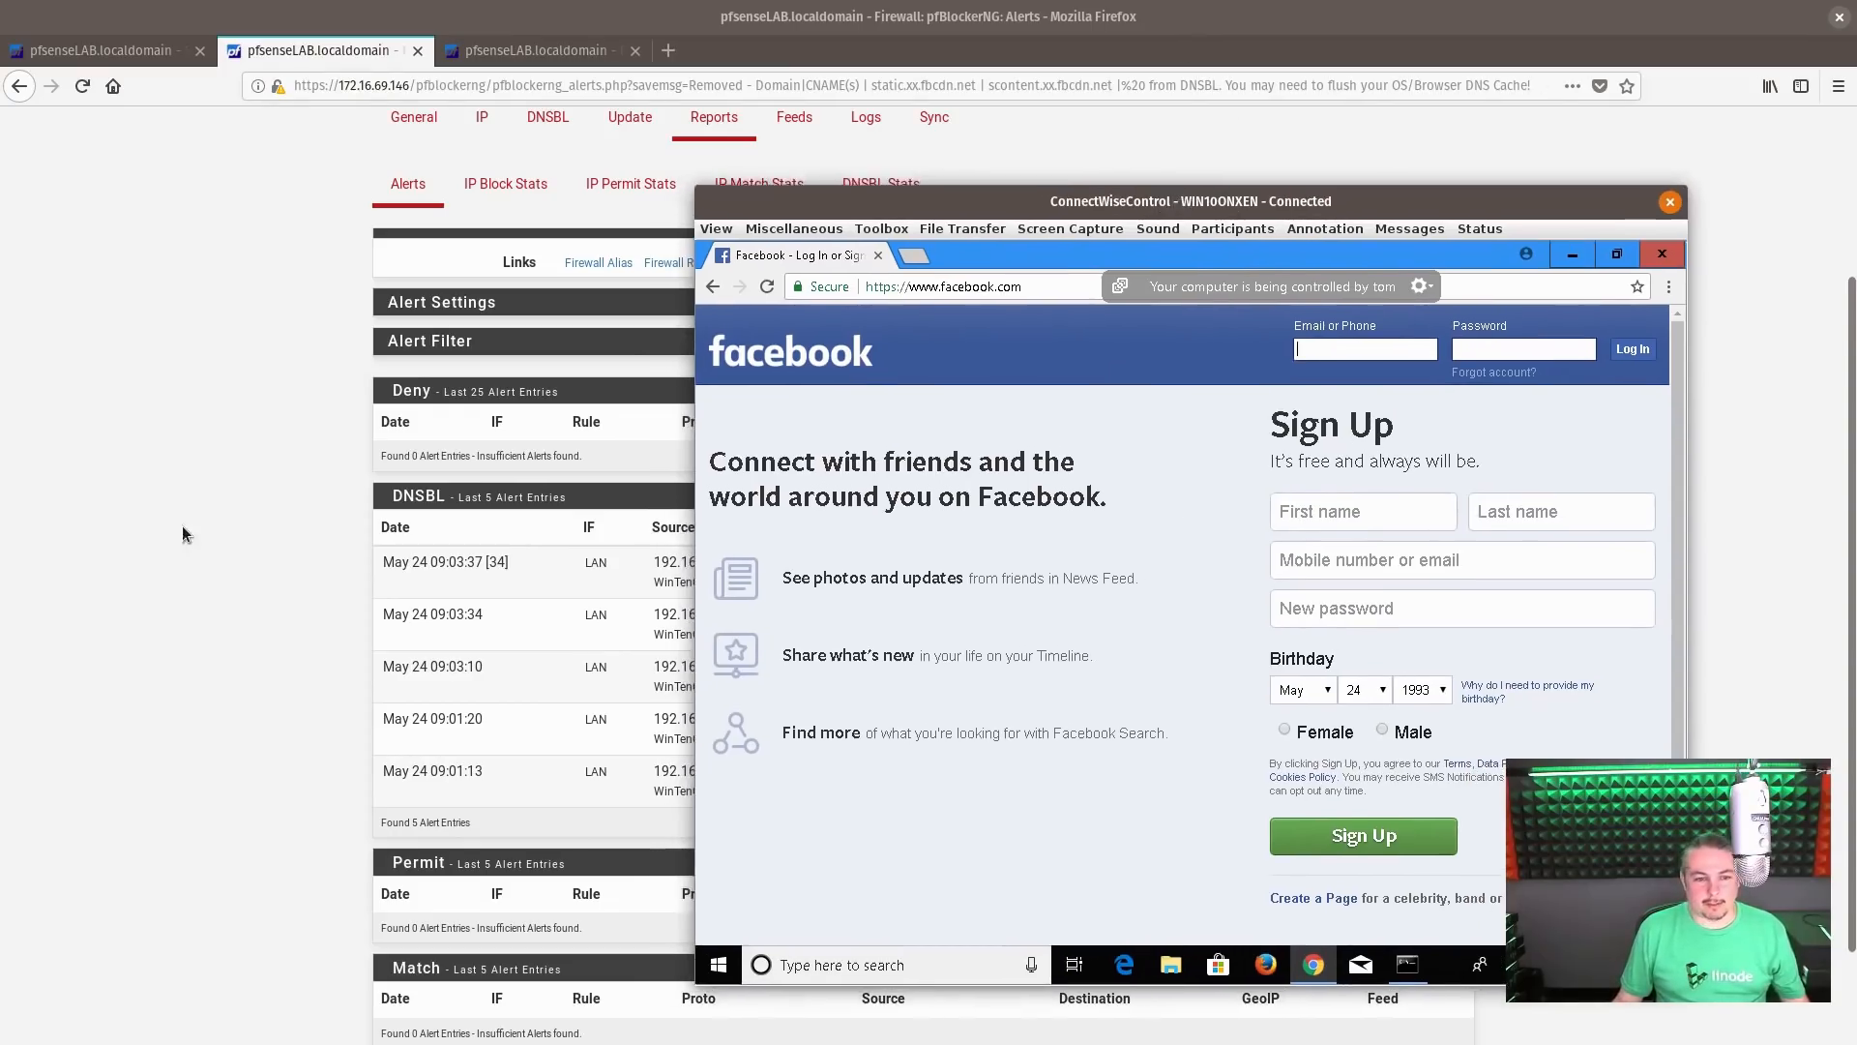
left_click(184, 534)
scroll(845, 526, "down", 2)
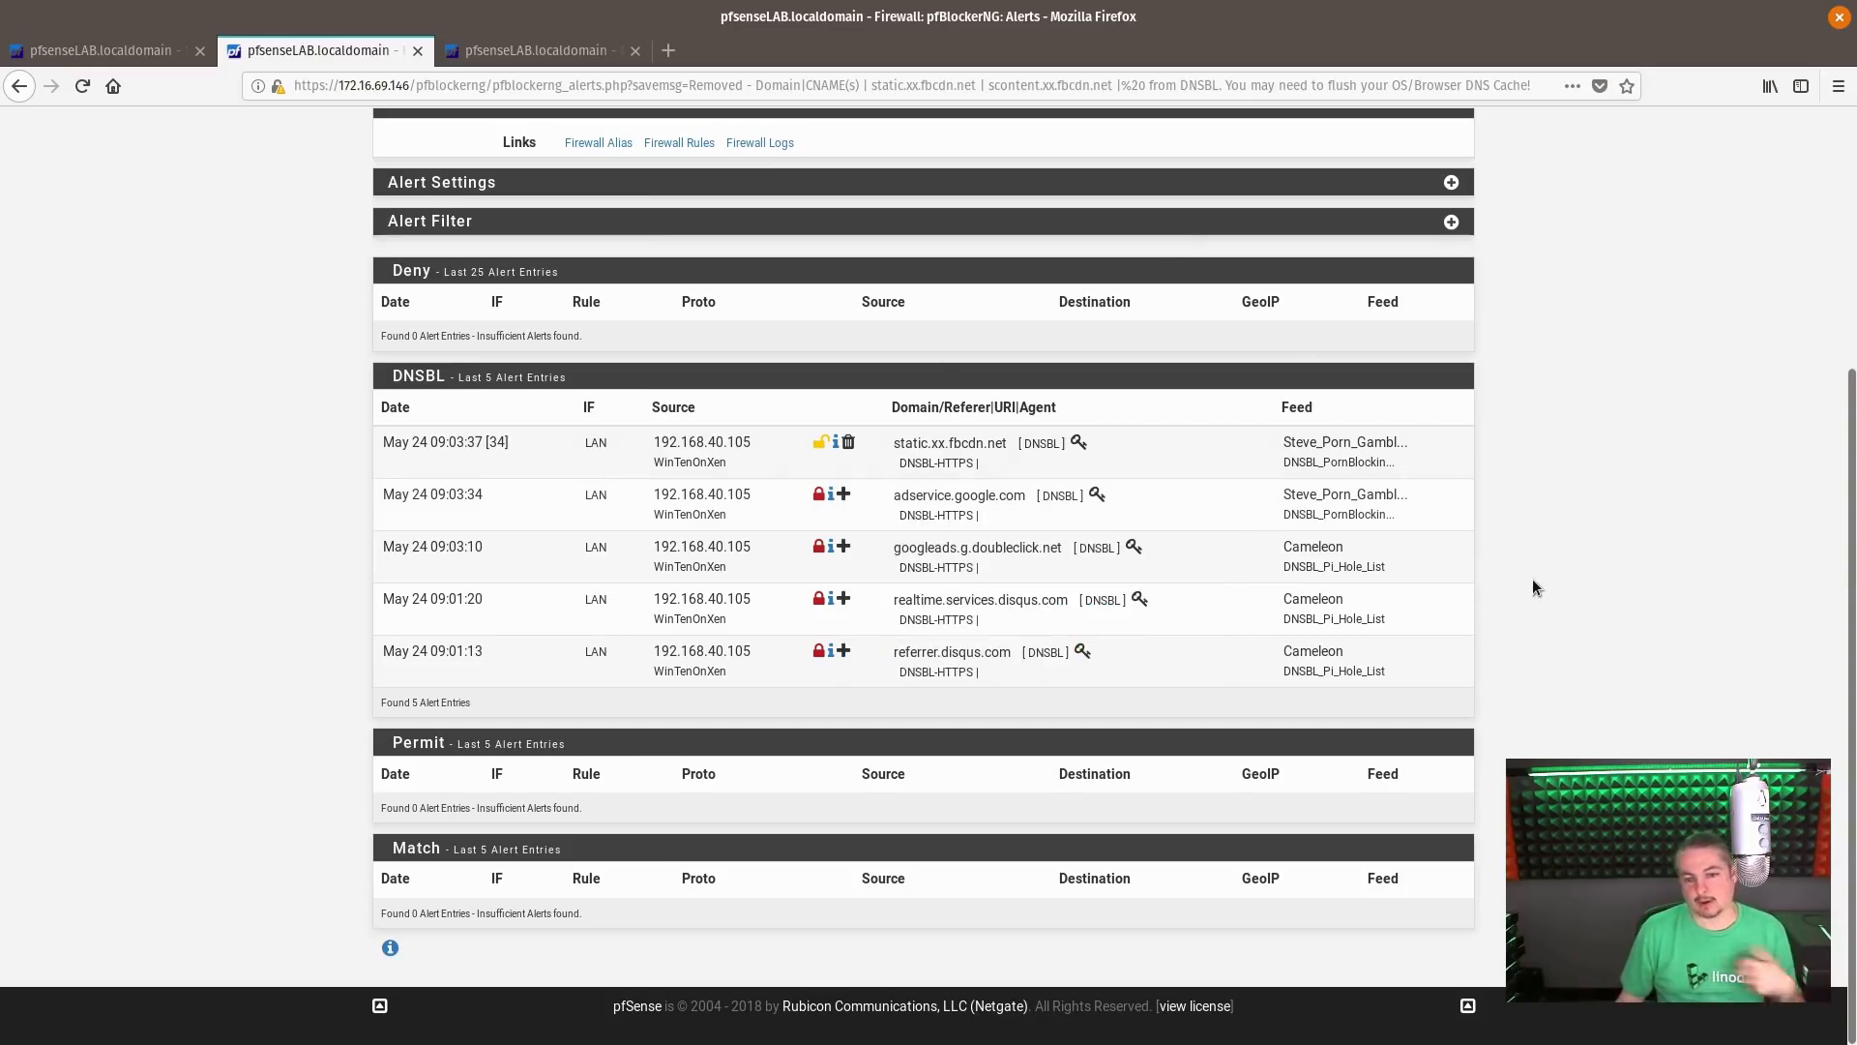
Look through pfBlockerNG's General, IP and DNSBL settings pages
scroll(1533, 586, "up", 2)
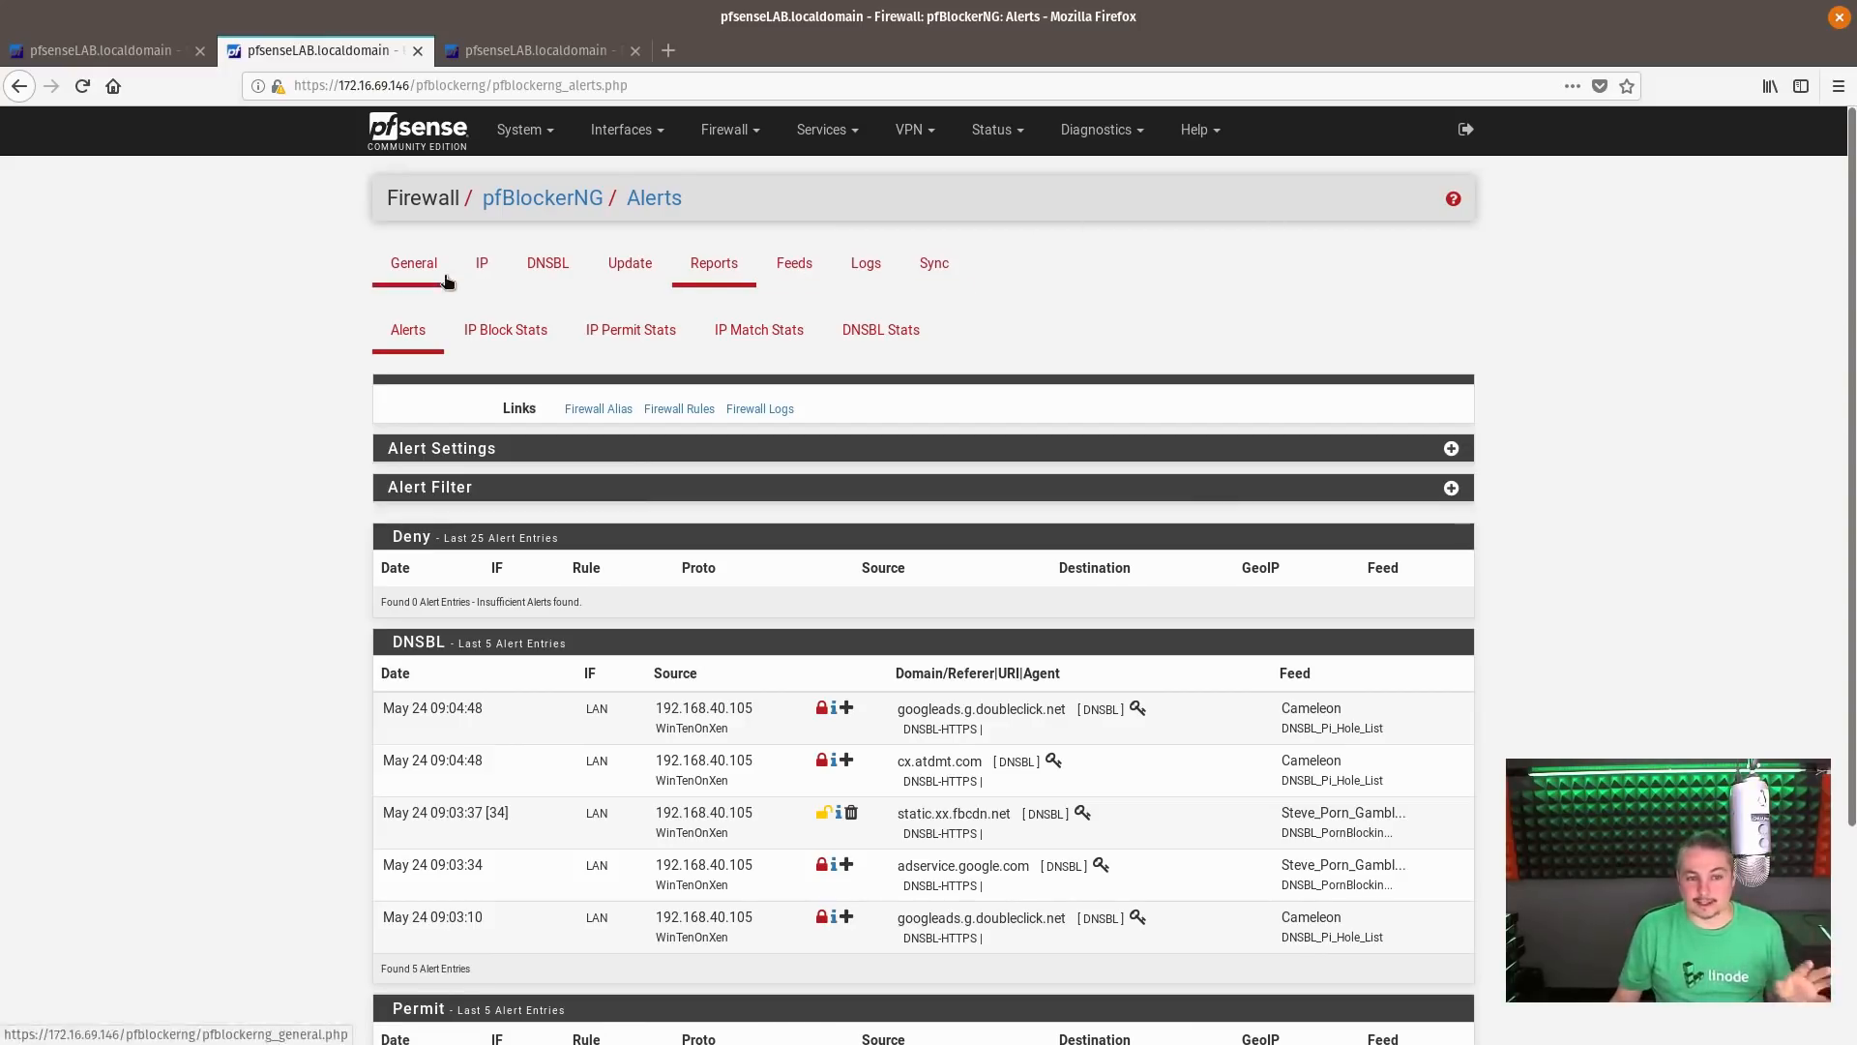
left_click(414, 263)
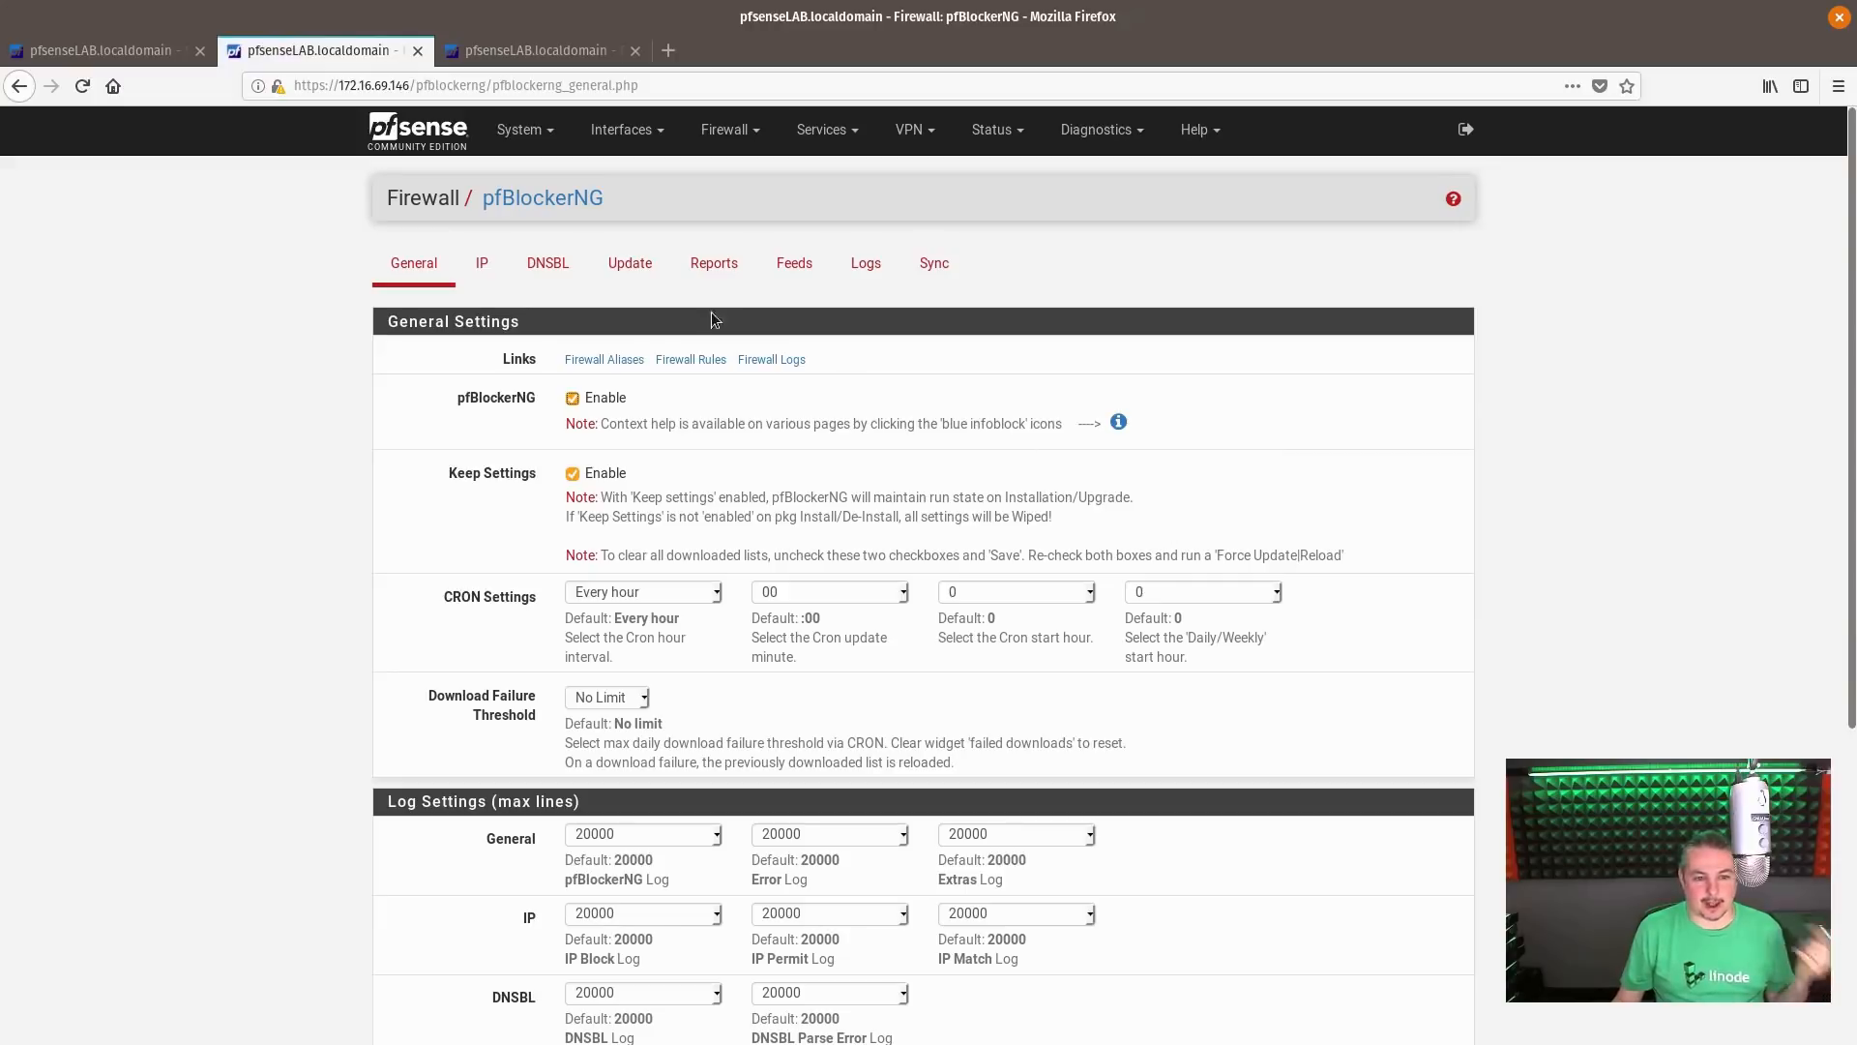
left_click(503, 275)
left_click(545, 265)
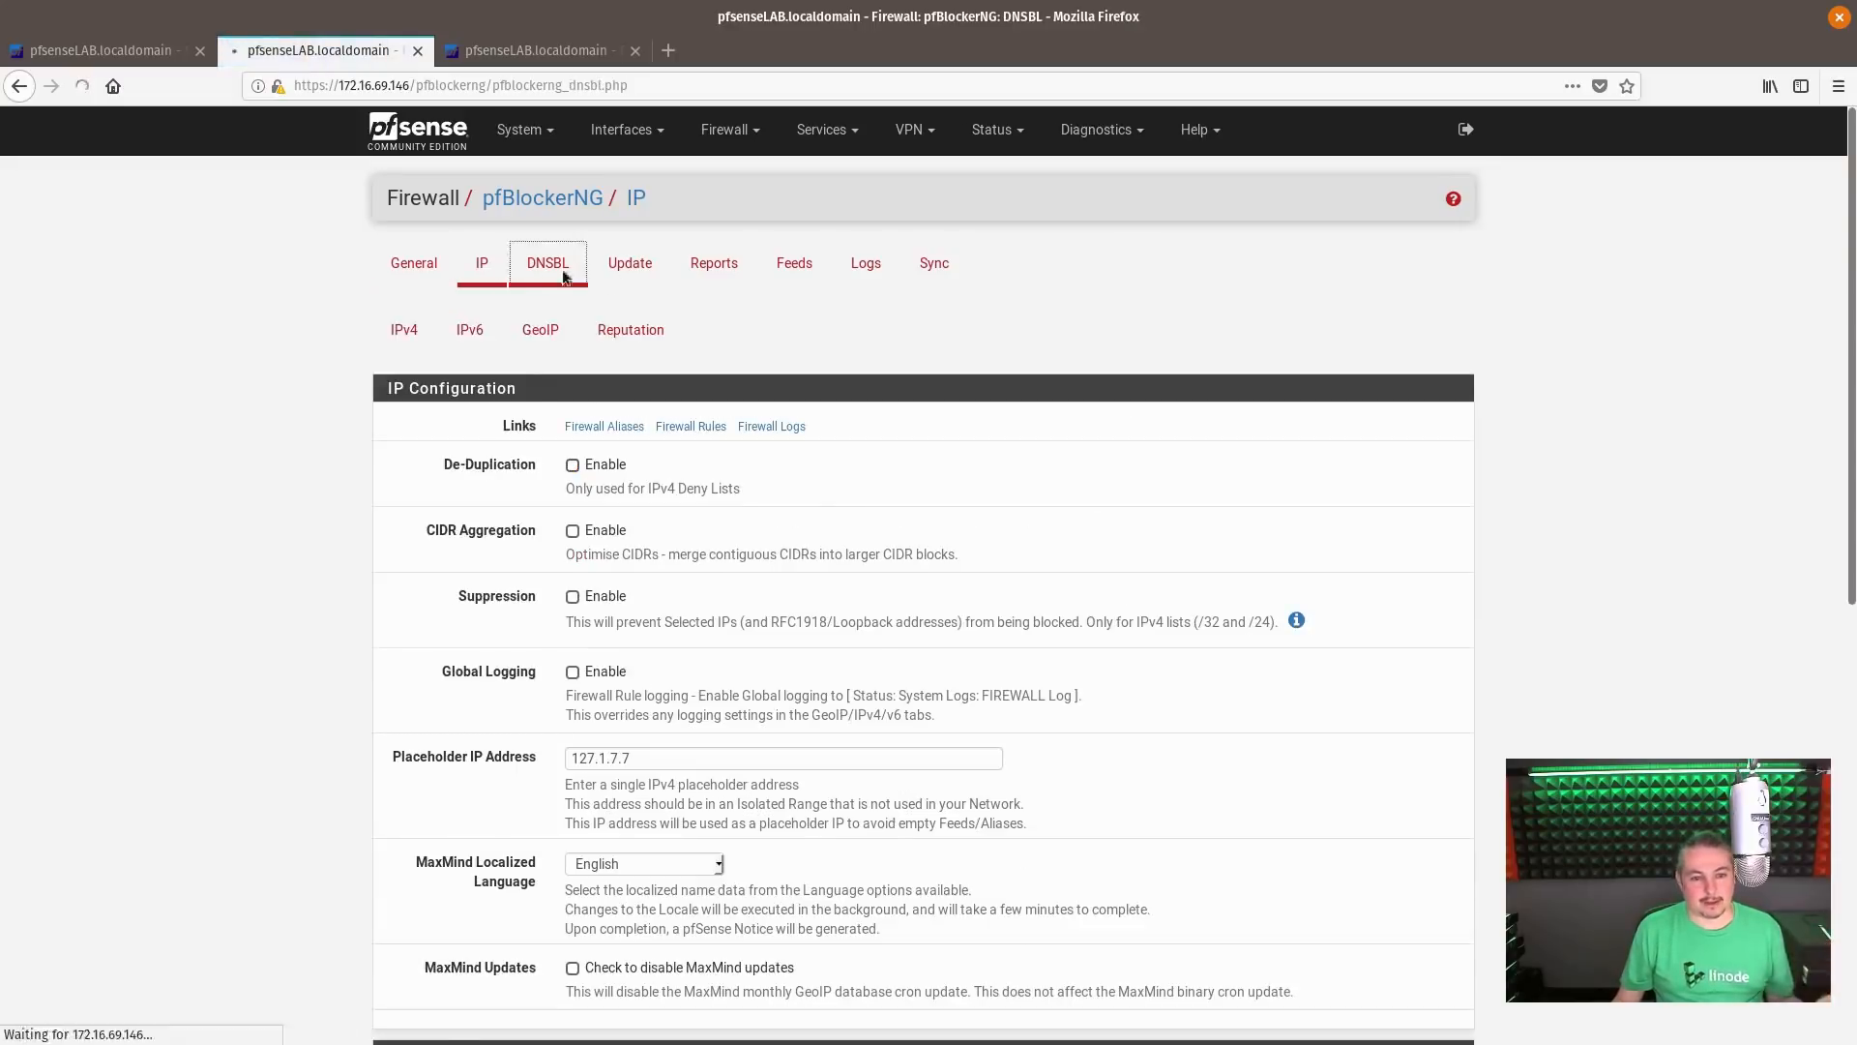
Open the DNSBL Stats report and review the full Top Blocked Domain list
left_click(754, 268)
left_click(878, 331)
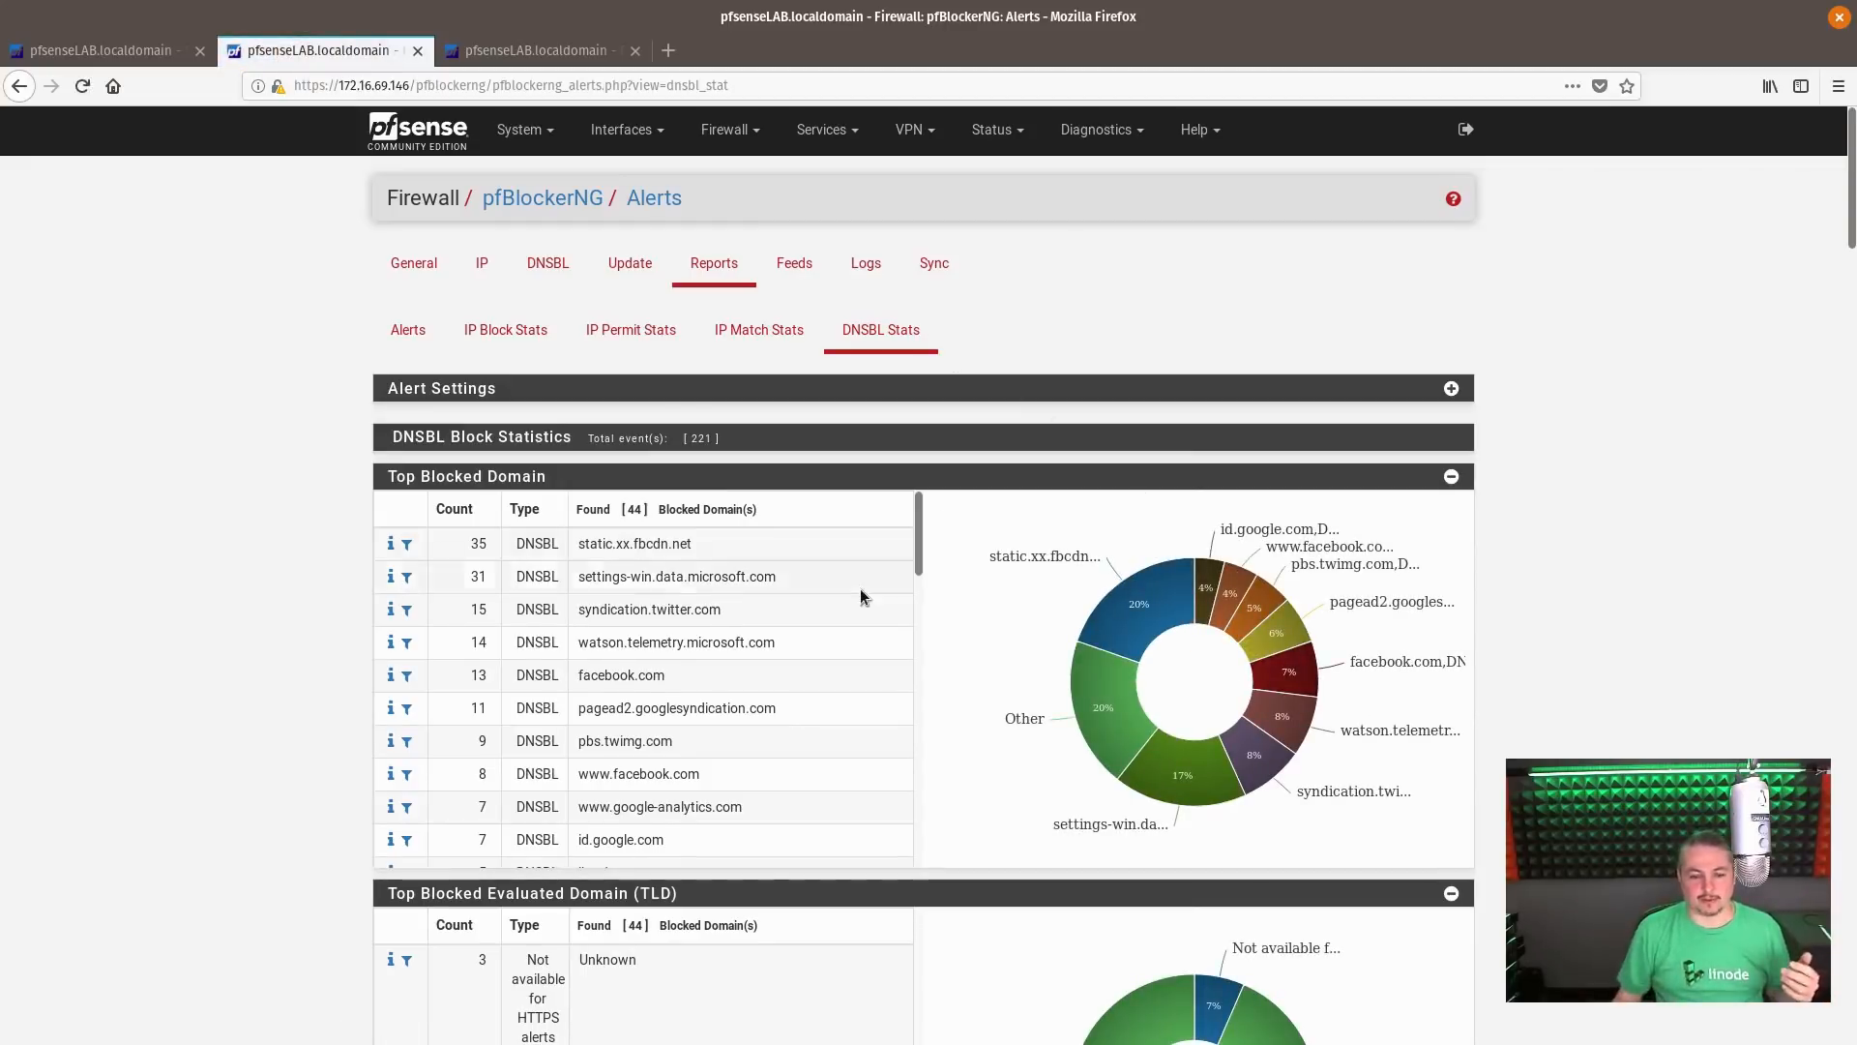
scroll(862, 593, "down", 10)
scroll(835, 646, "down", 3)
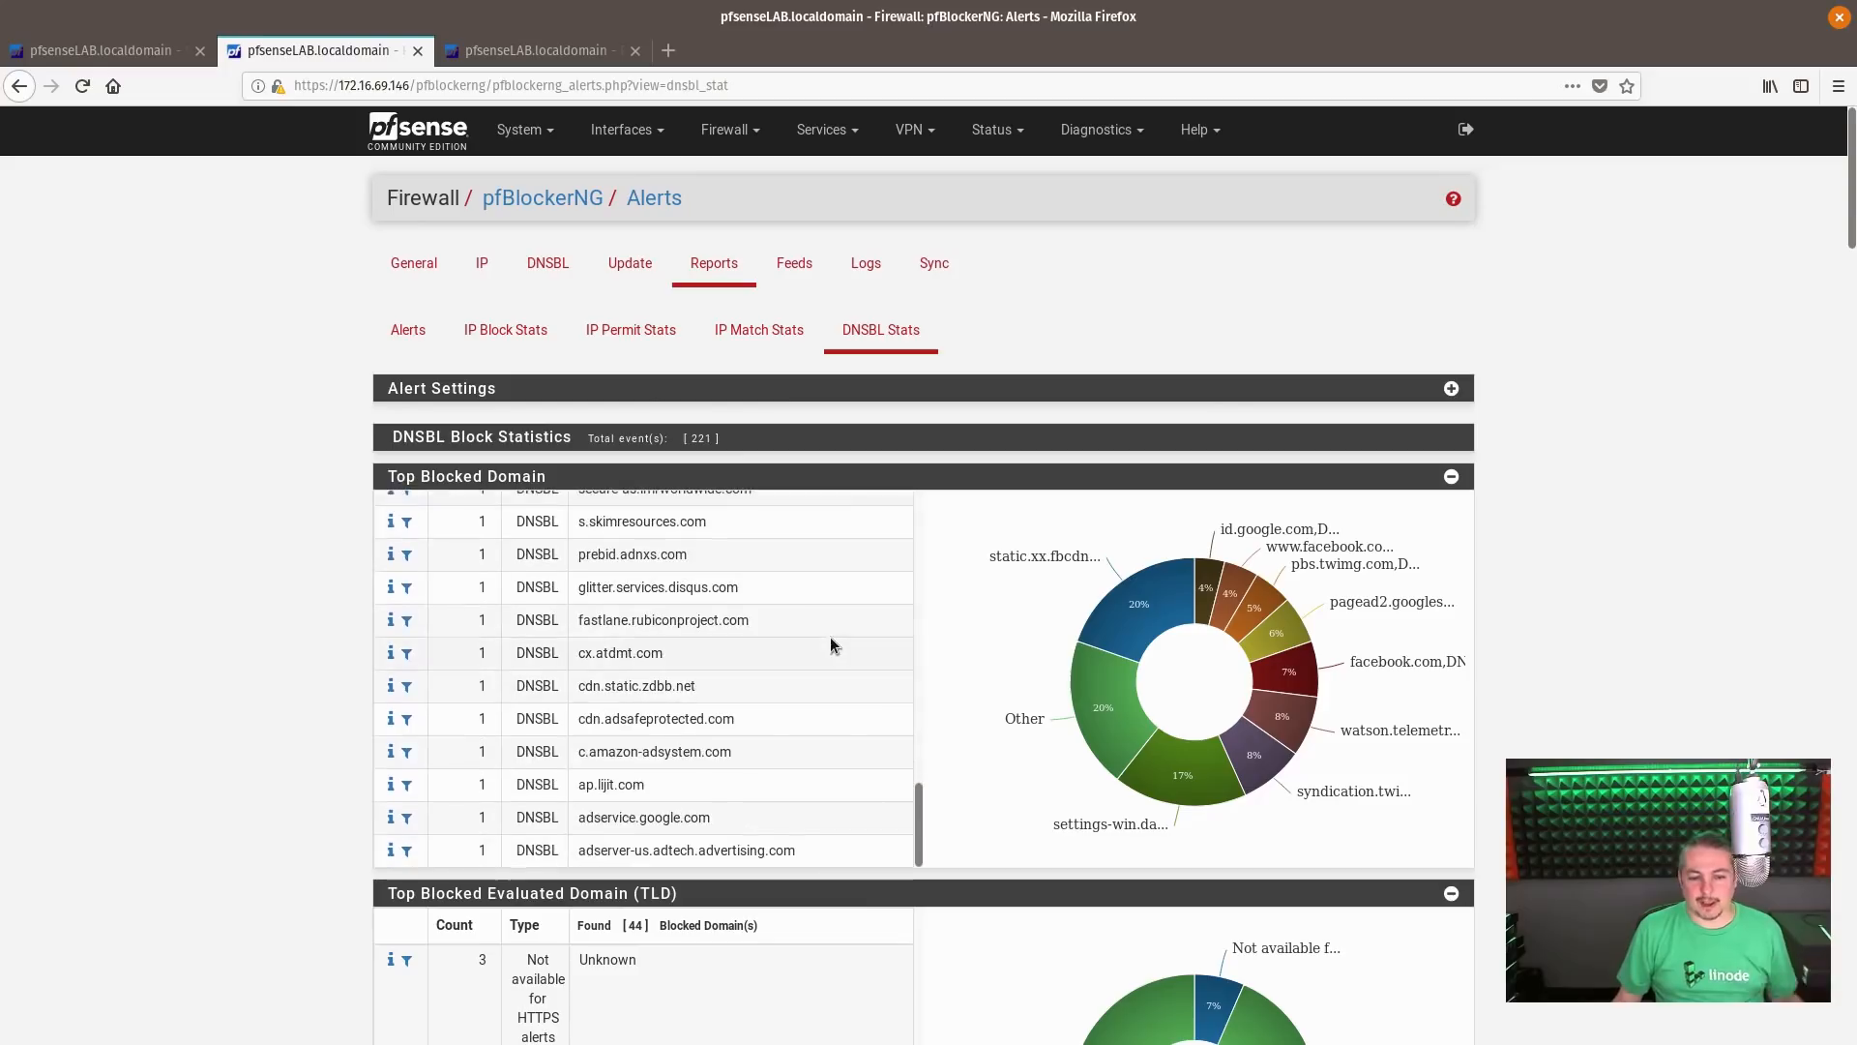
View the IP Match, IP Permit and IP Block statistics, and return to the Alerts report to review its recent DNSBL entries
left_click(737, 332)
left_click(631, 330)
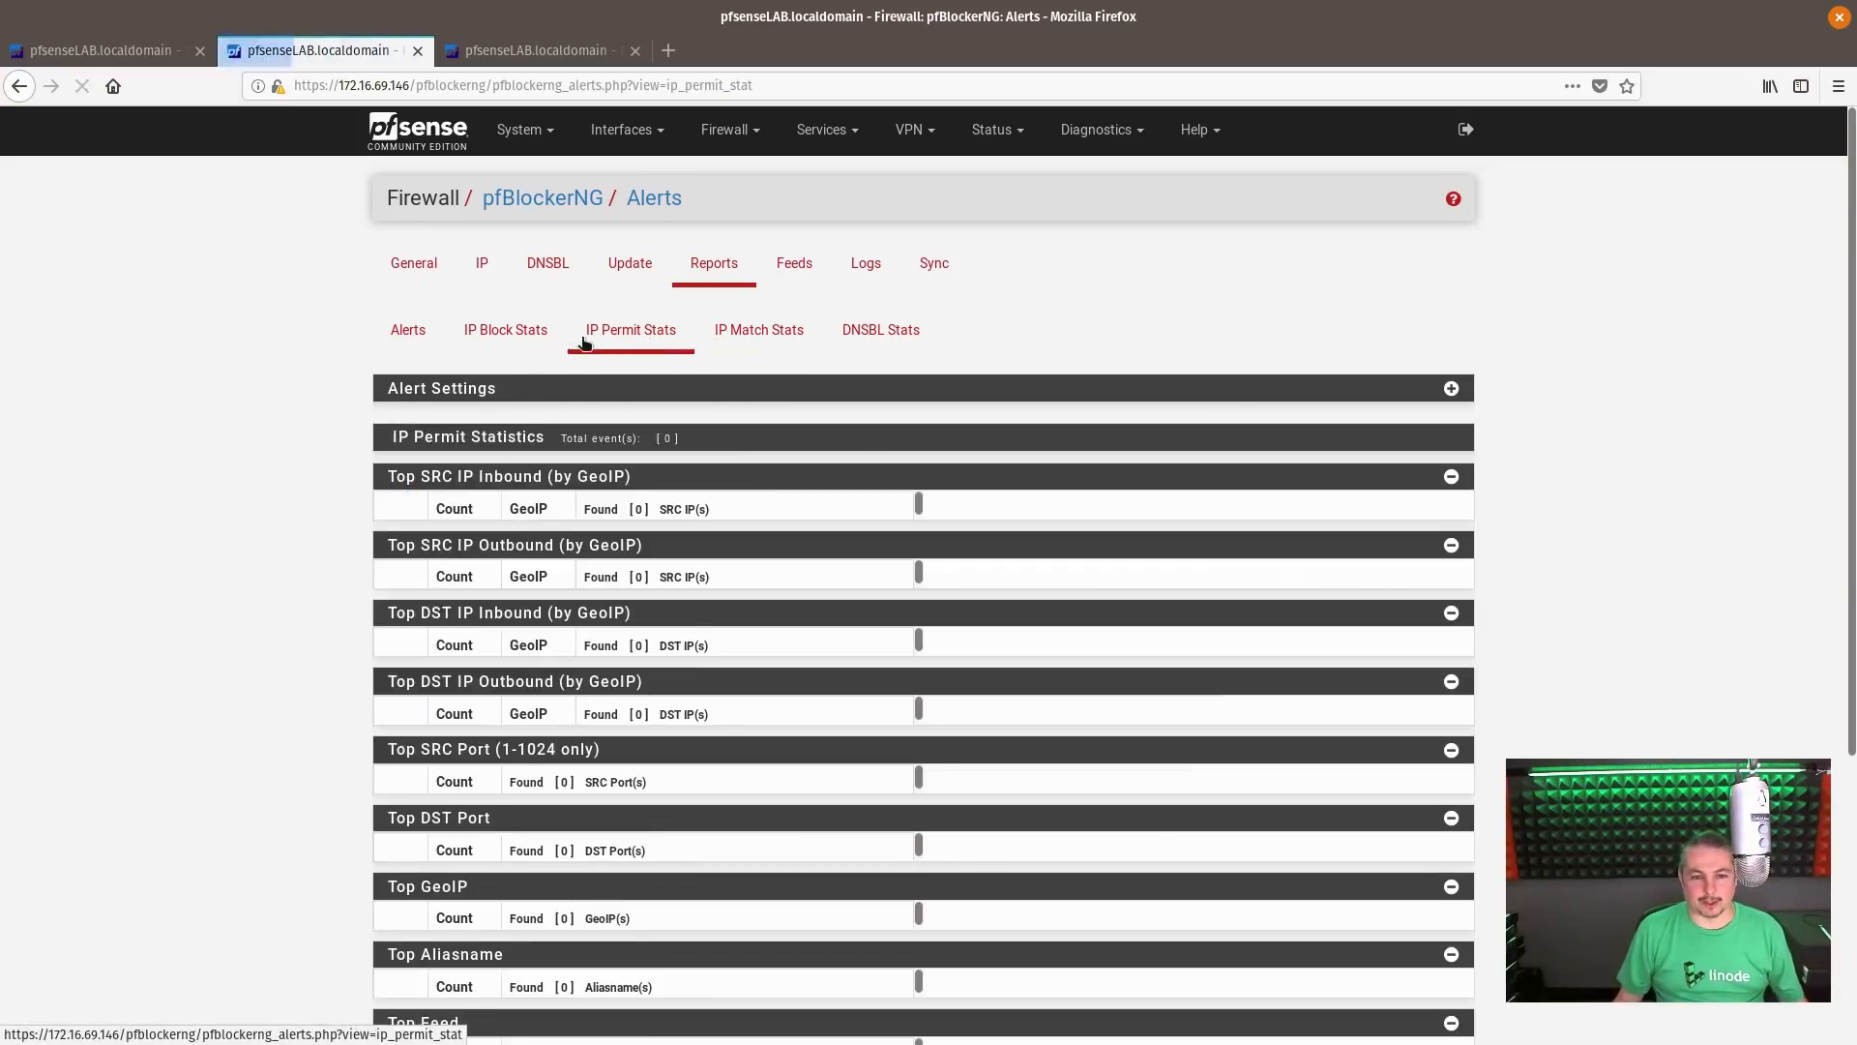
left_click(505, 329)
left_click(407, 330)
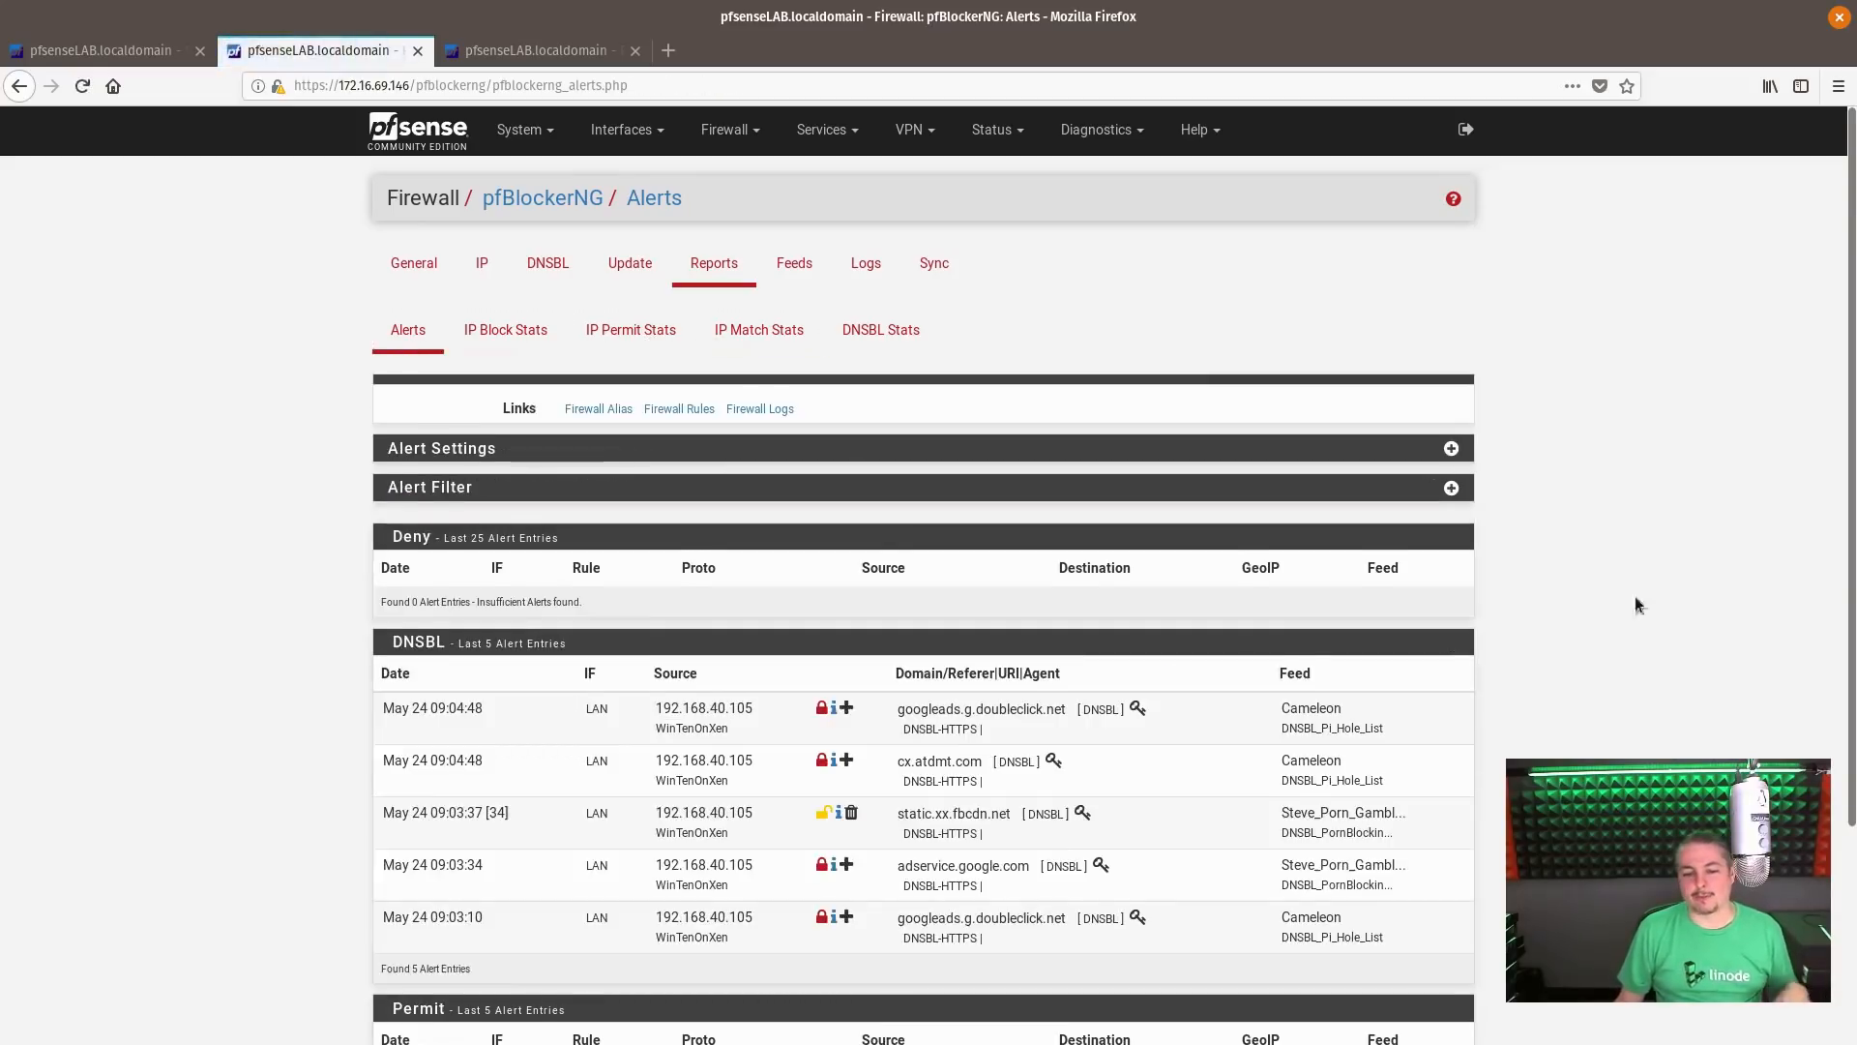
scroll(1634, 607, "down", 3)
scroll(1635, 607, "up", 3)
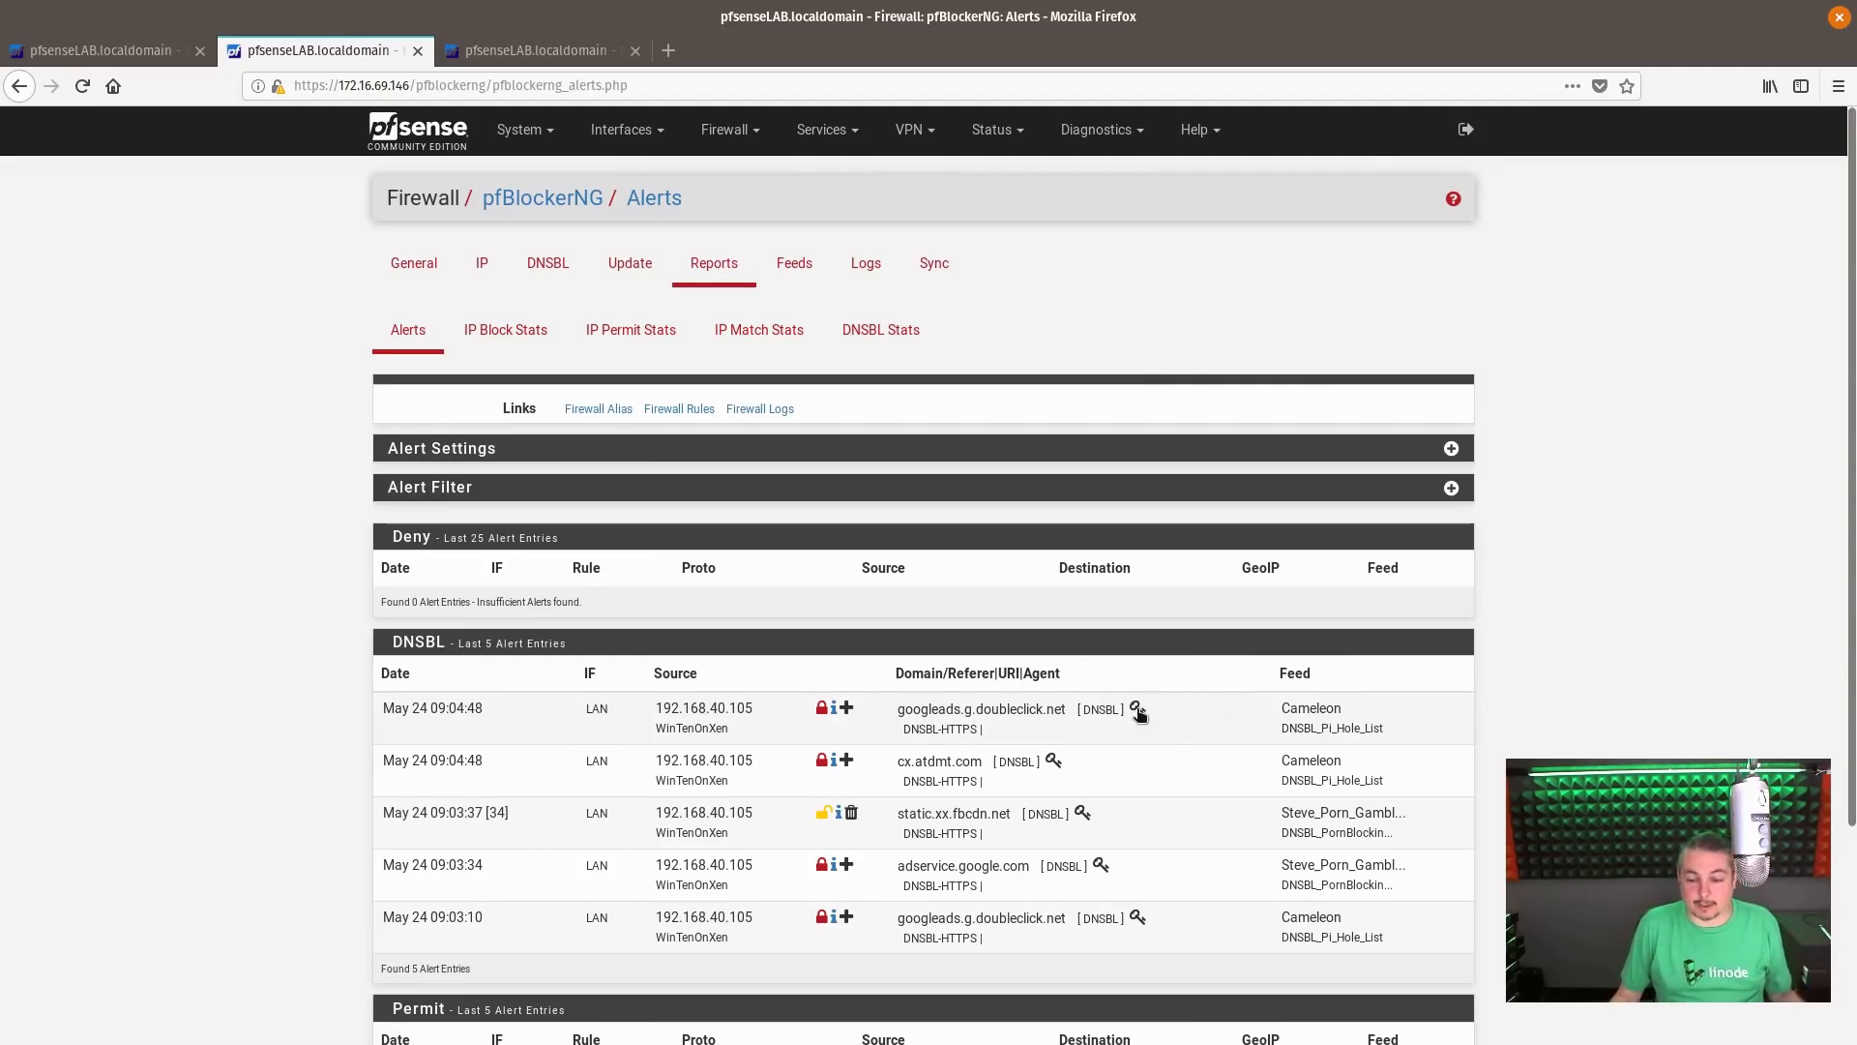
mouse_move(1138, 712)
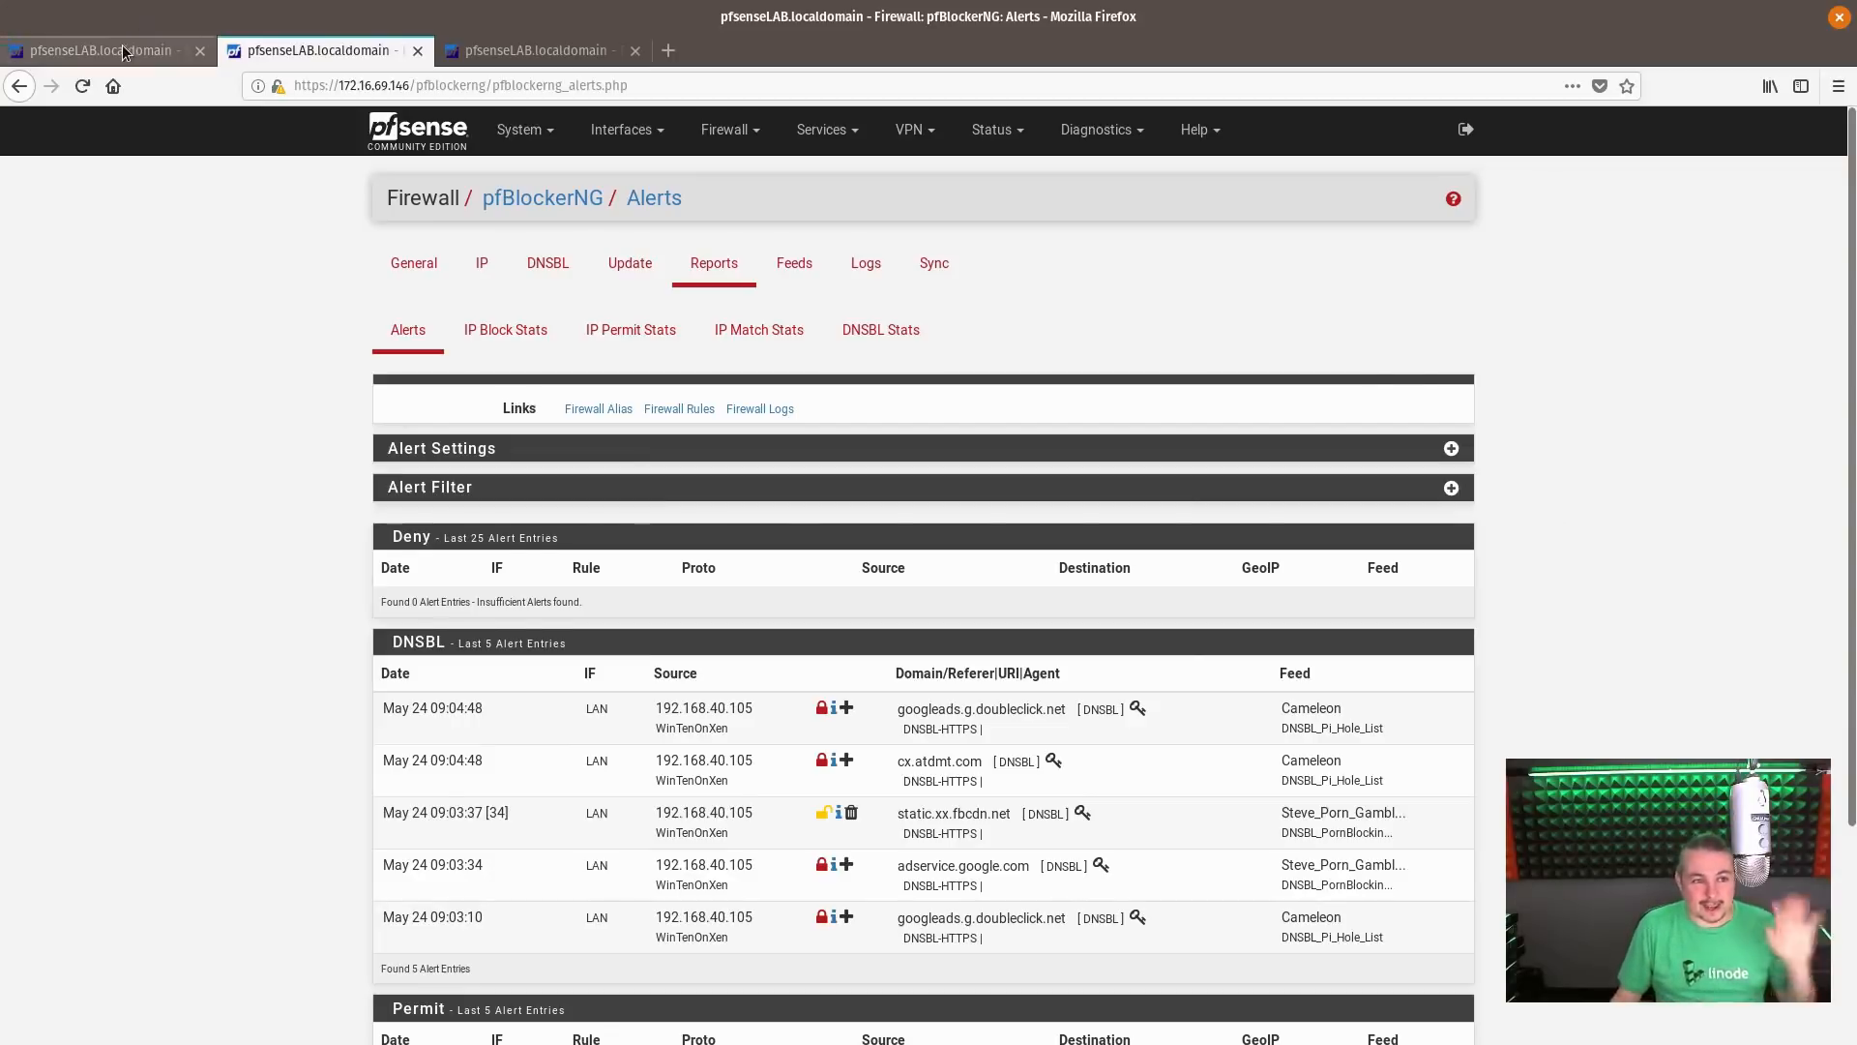
scroll(1143, 594, "down", 3)
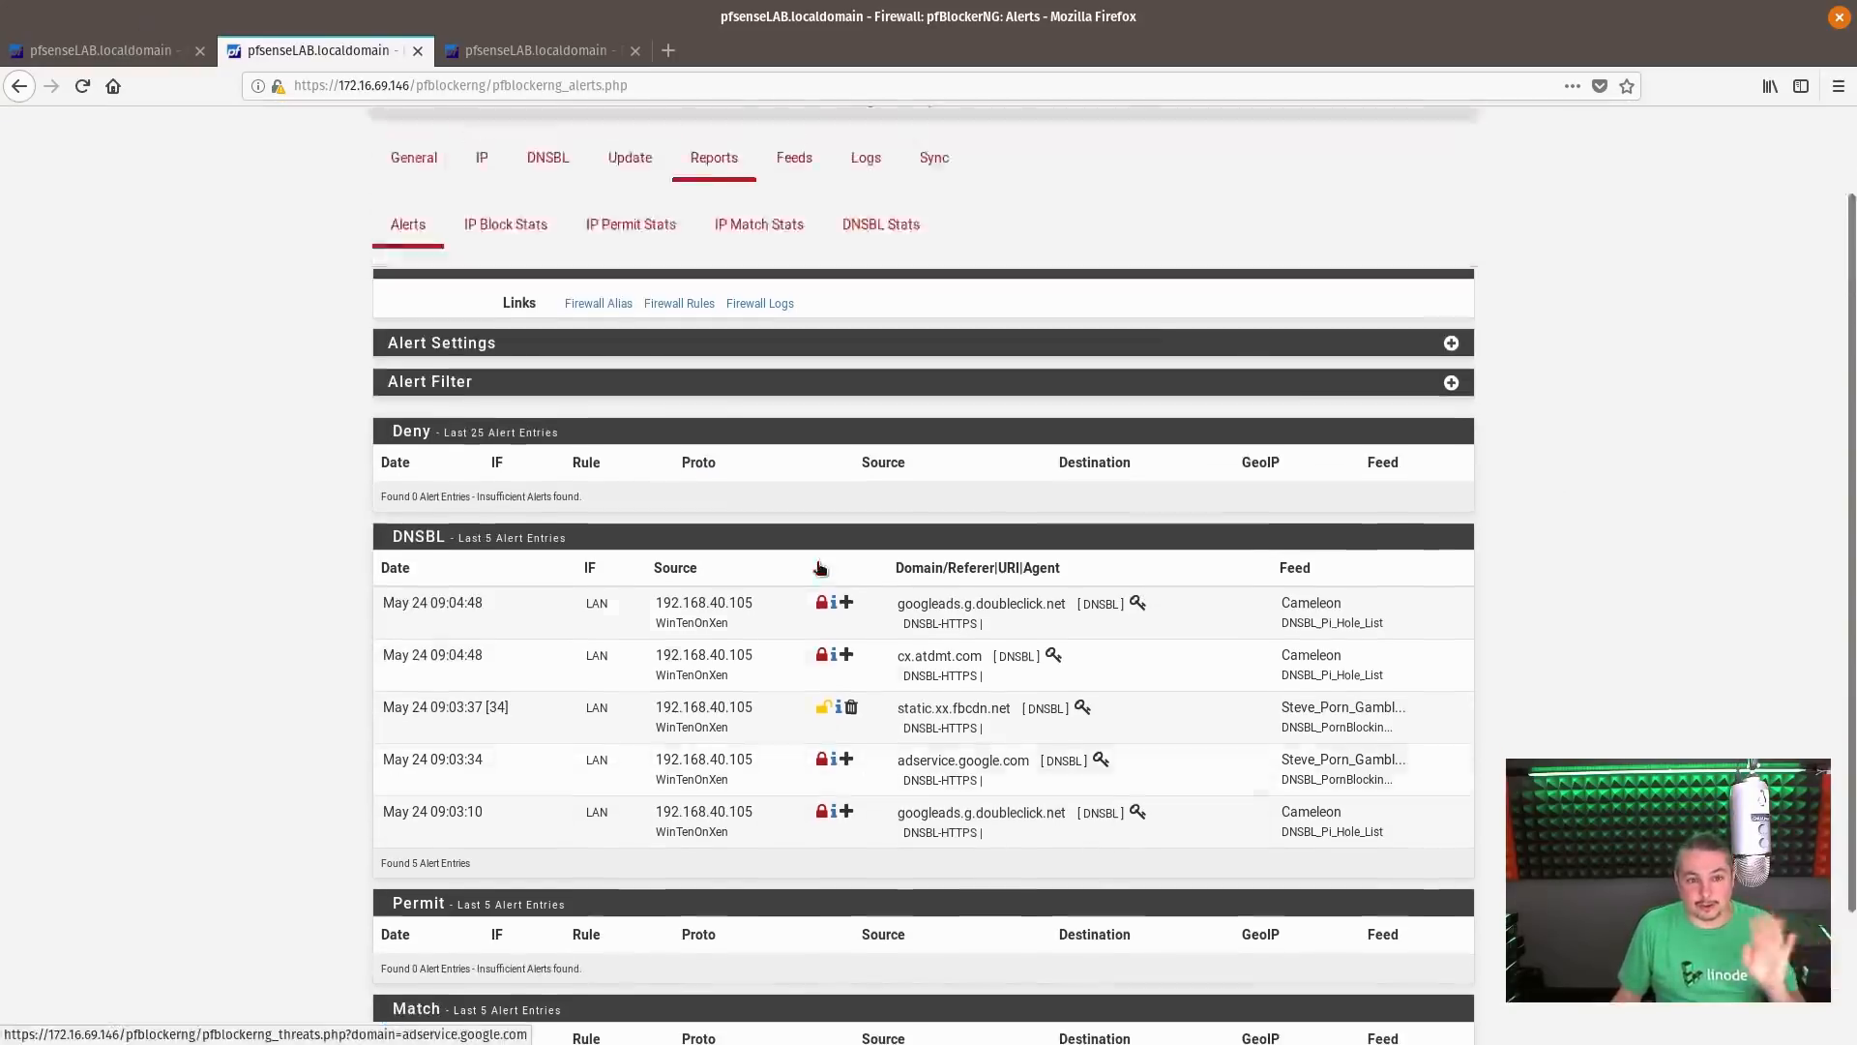
Open the pfBlockerNG HomePage link from the Support section of the General settings
scroll(1119, 675, "up", 3)
left_click(387, 272)
scroll(945, 712, "down", 5)
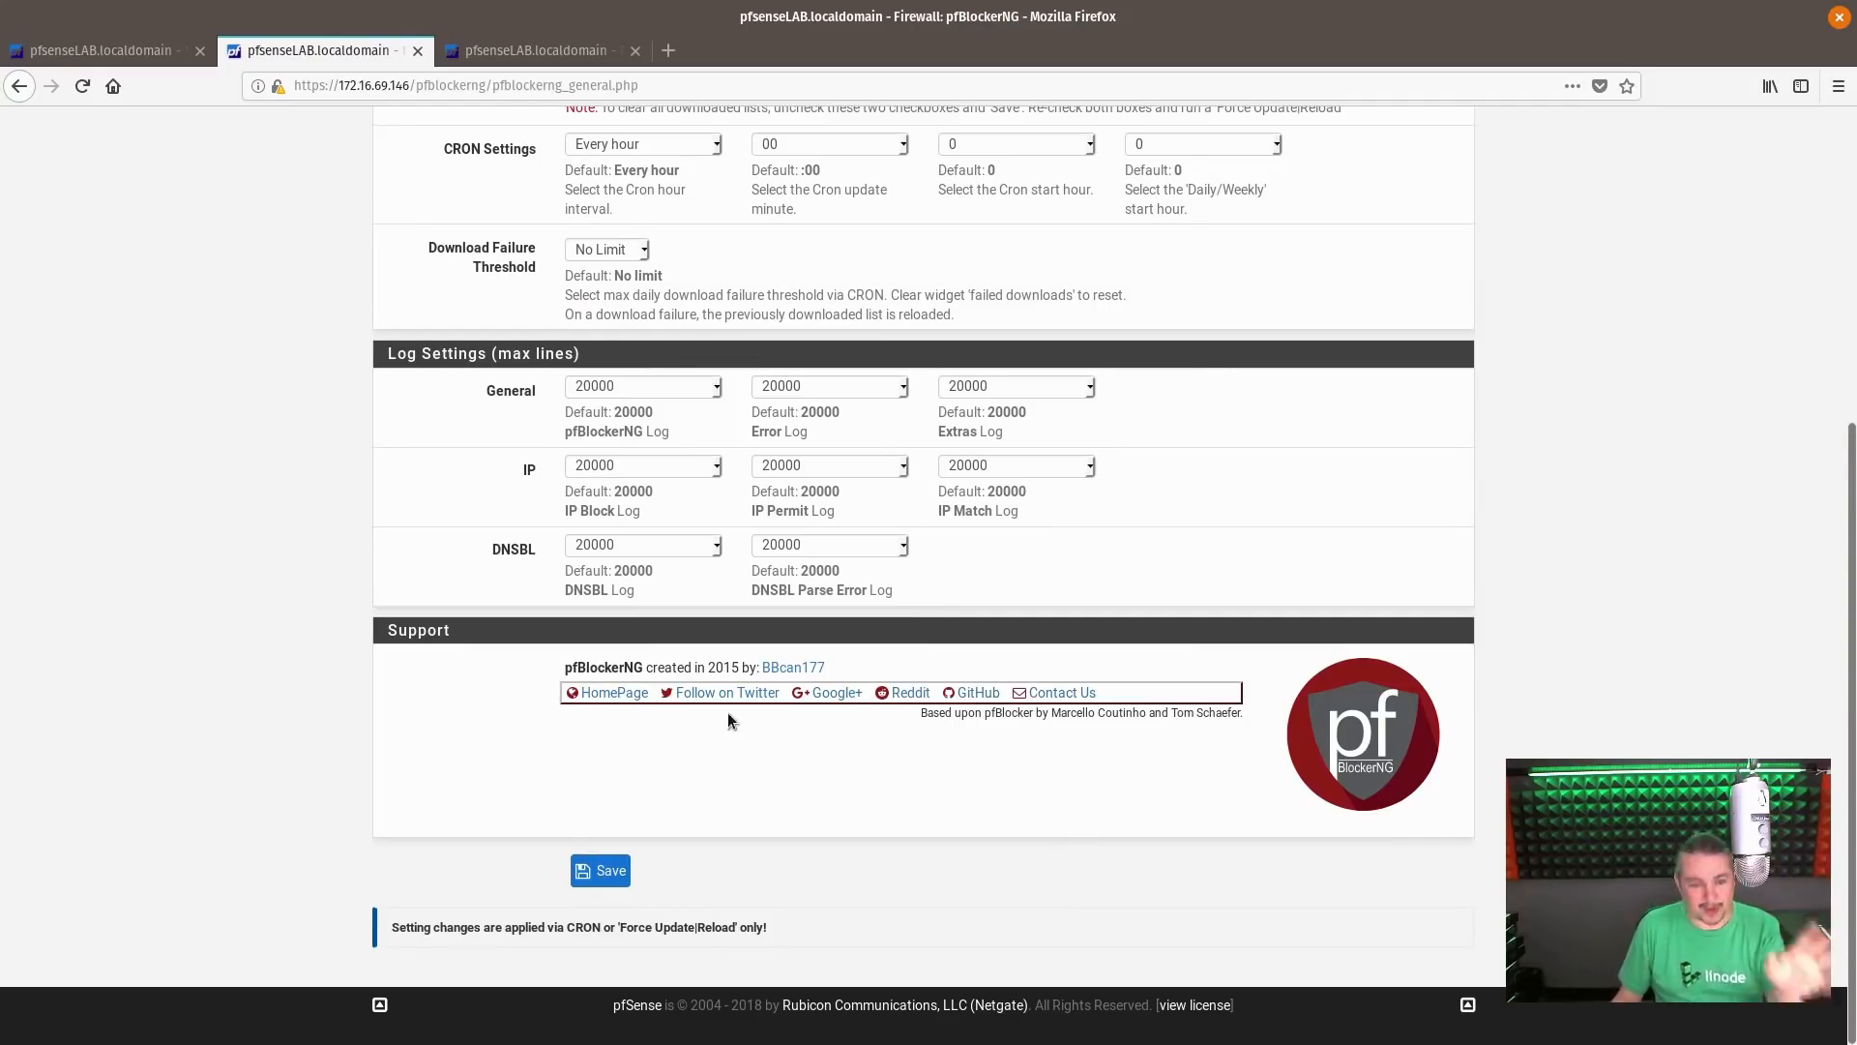
left_click(619, 692)
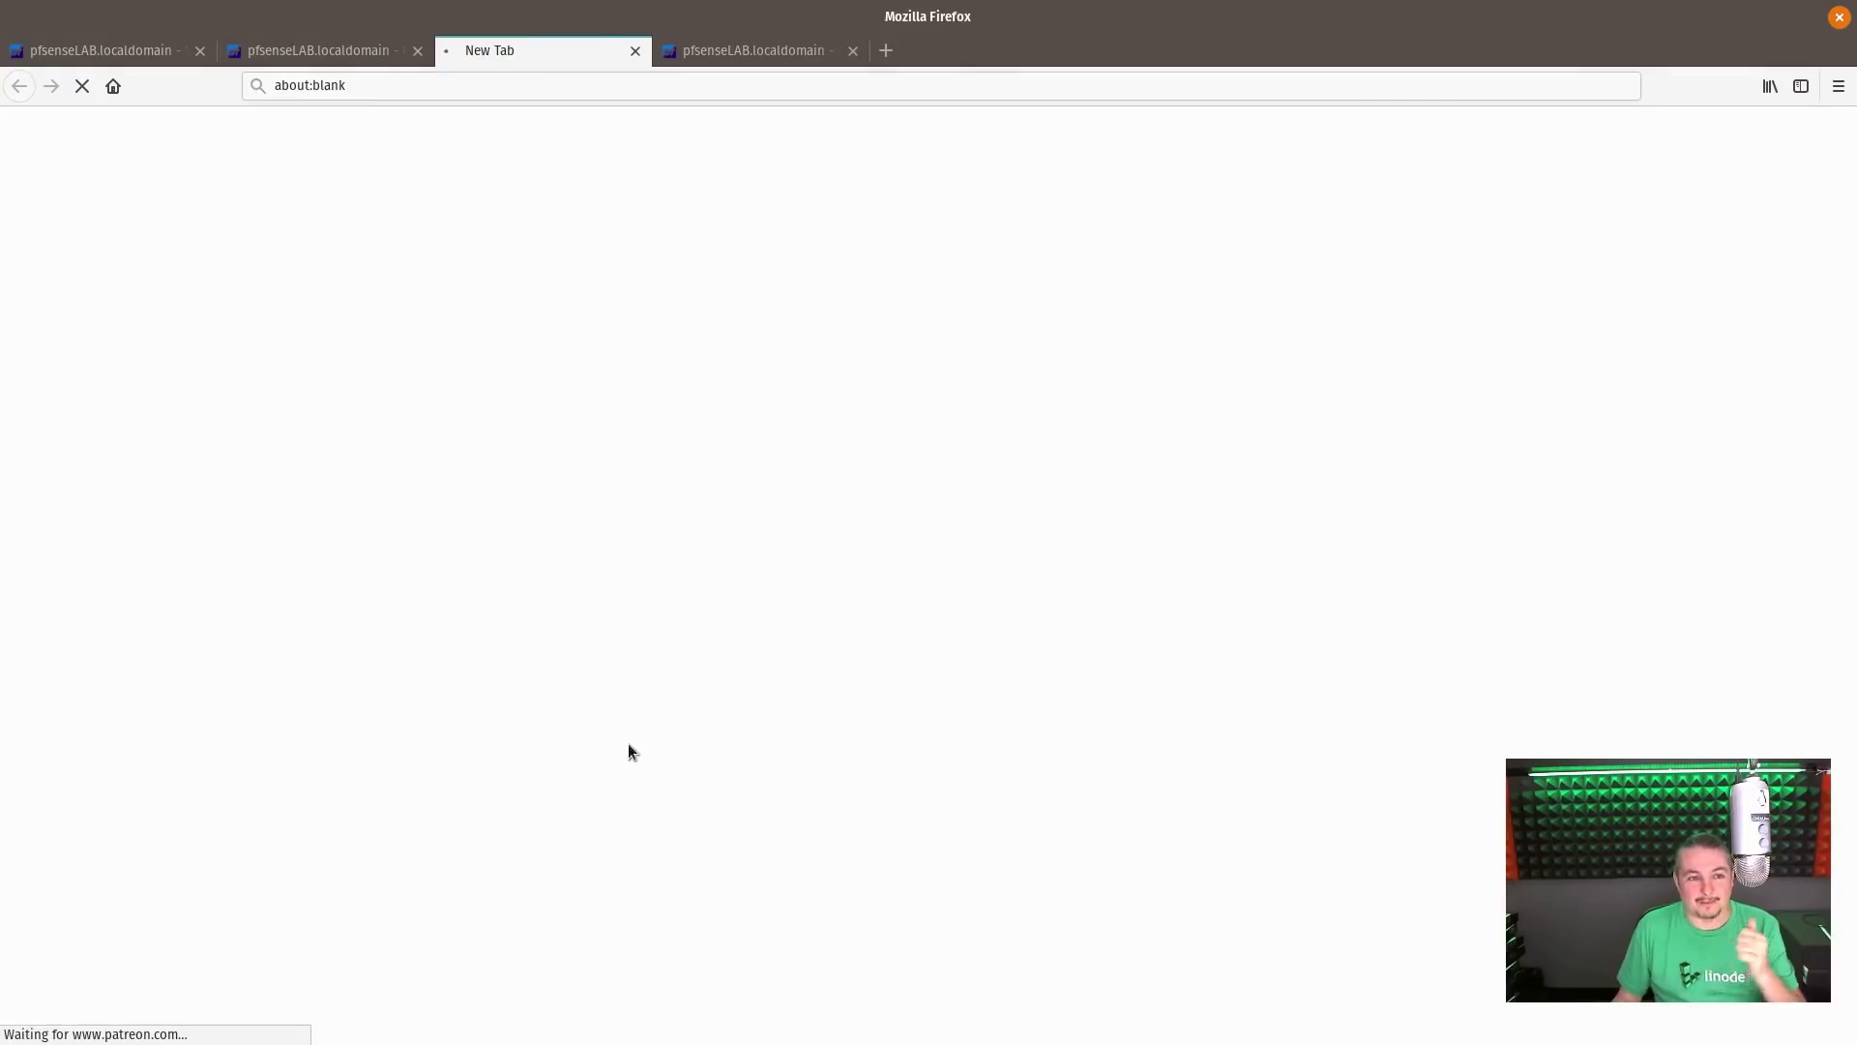